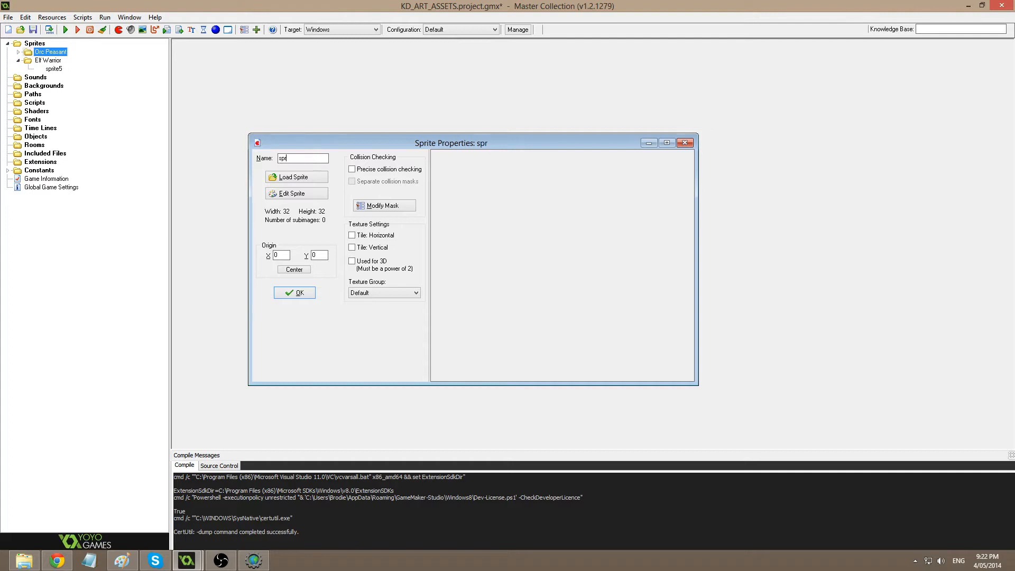
# Rename the sprite to sprElfWarrior, create a new 24×24 image, and open image 0 for painting.
pyautogui.press('BackSpace')
pyautogui.press('BackSpace')
pyautogui.press('BackSpace')
pyautogui.write('ElfWarrior')
pyautogui.click(305, 194)
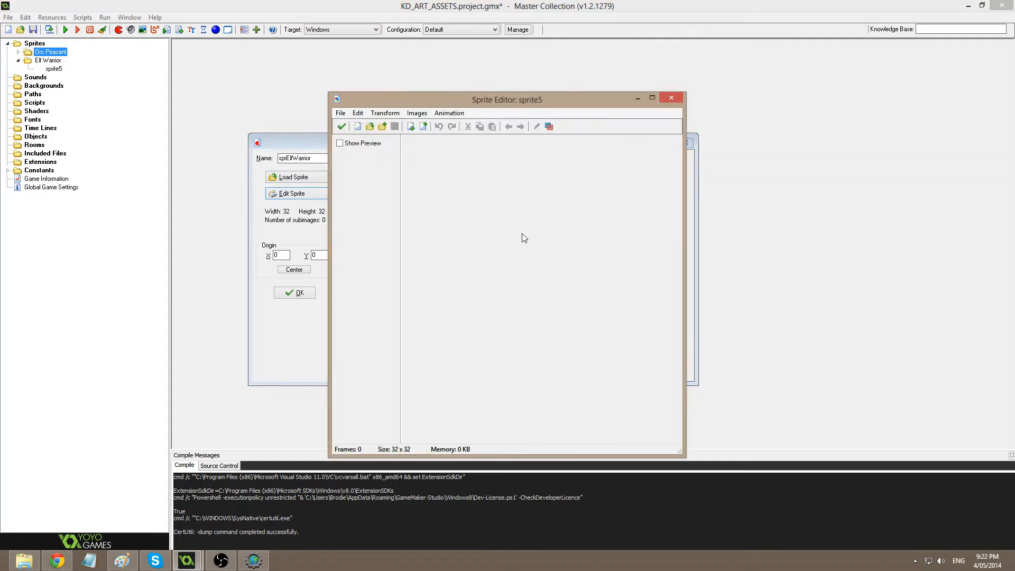
pyautogui.click(357, 126)
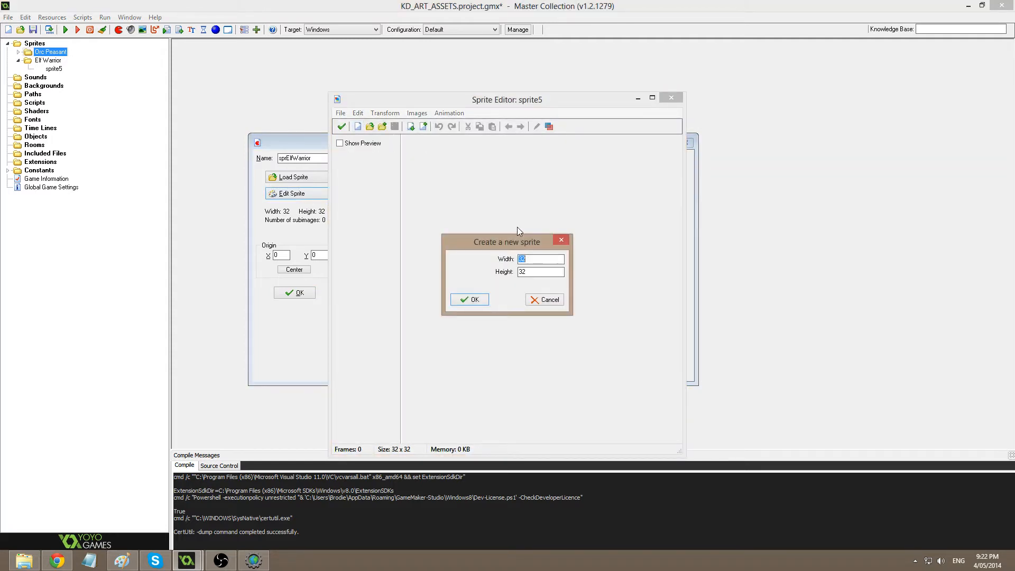
pyautogui.write('24')
pyautogui.press('Tab')
pyautogui.write('24')
pyautogui.press('Return')
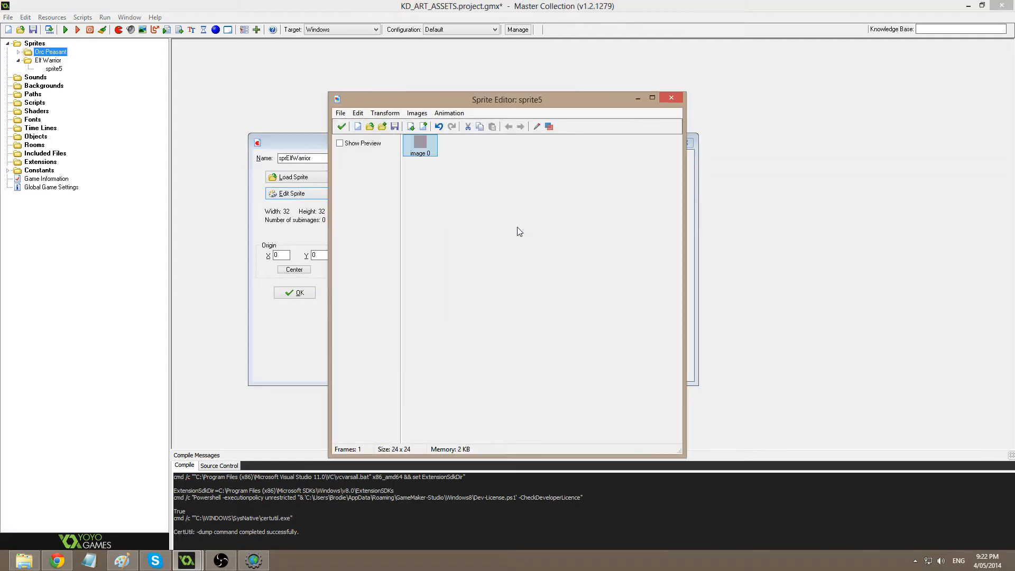
pyautogui.doubleClick(427, 149)
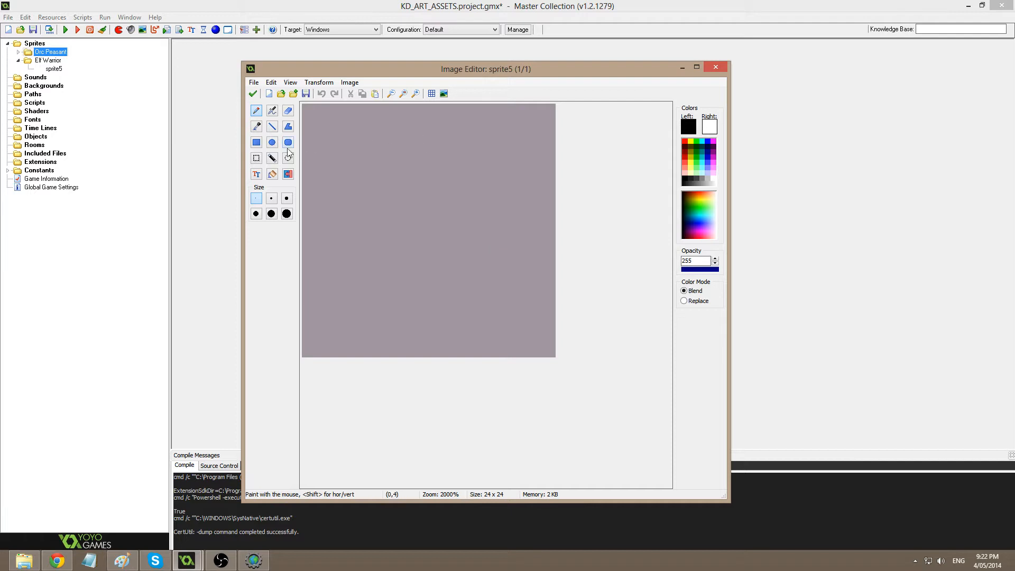
# Choose the Rectangle tool, then bring the Paint window with the elf warrior references into view.
pyautogui.click(256, 143)
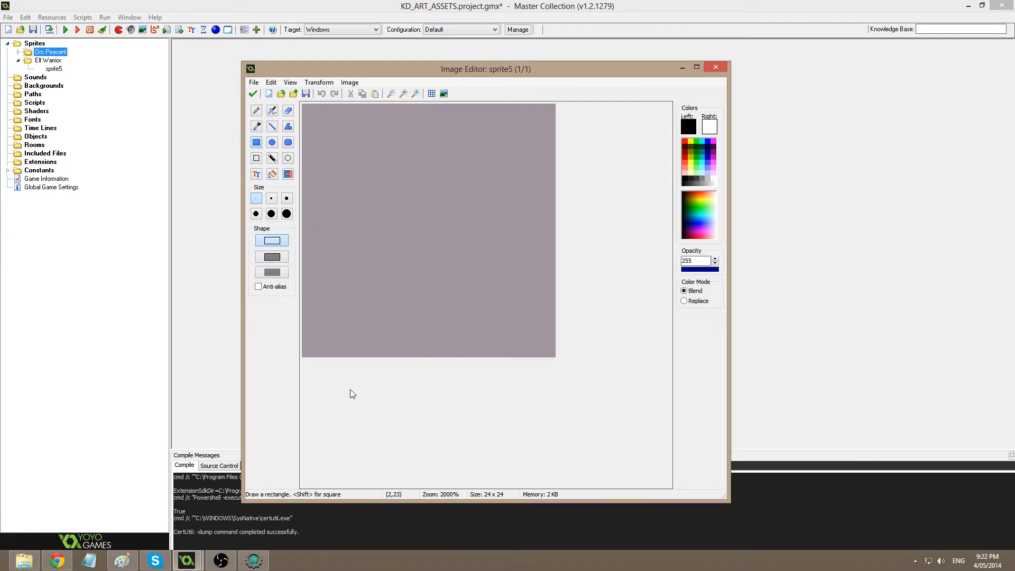
pyautogui.click(122, 562)
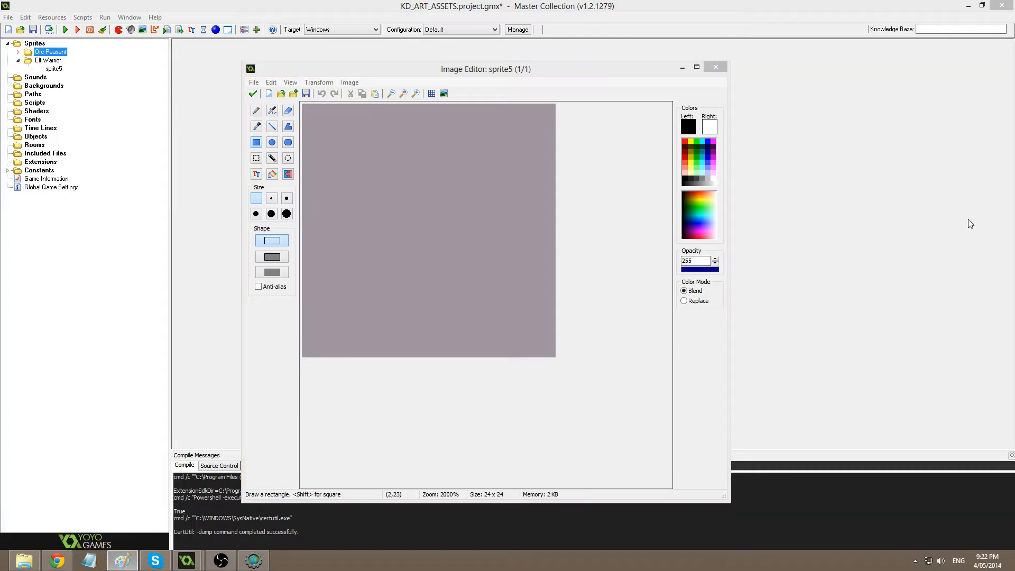
pyautogui.moveTo(1014, 69)
pyautogui.mouseDown()
pyautogui.moveTo(385, 107)
pyautogui.moveTo(447, 96)
pyautogui.mouseUp()
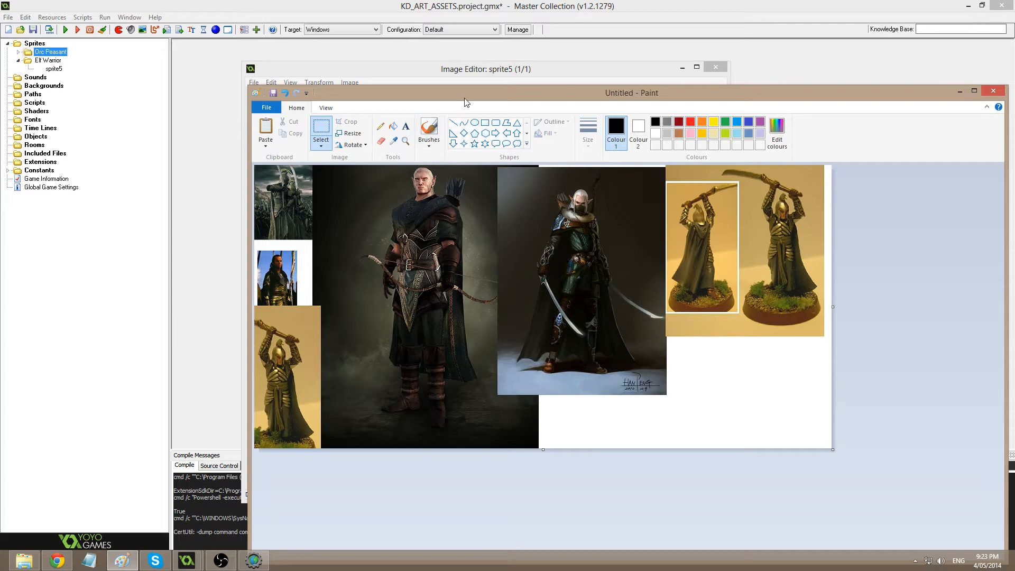
pyautogui.moveTo(477, 102); pyautogui.dragTo(1014, 105)
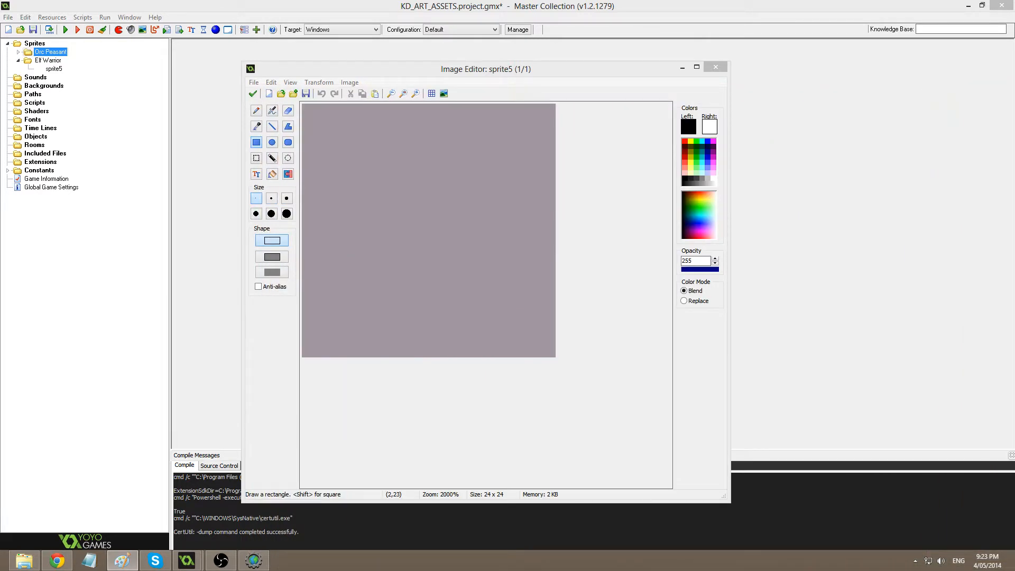
# Draw black rectangle outlines for the head, tall body and both arms, then shift everything one pixel right.
pyautogui.click(261, 149)
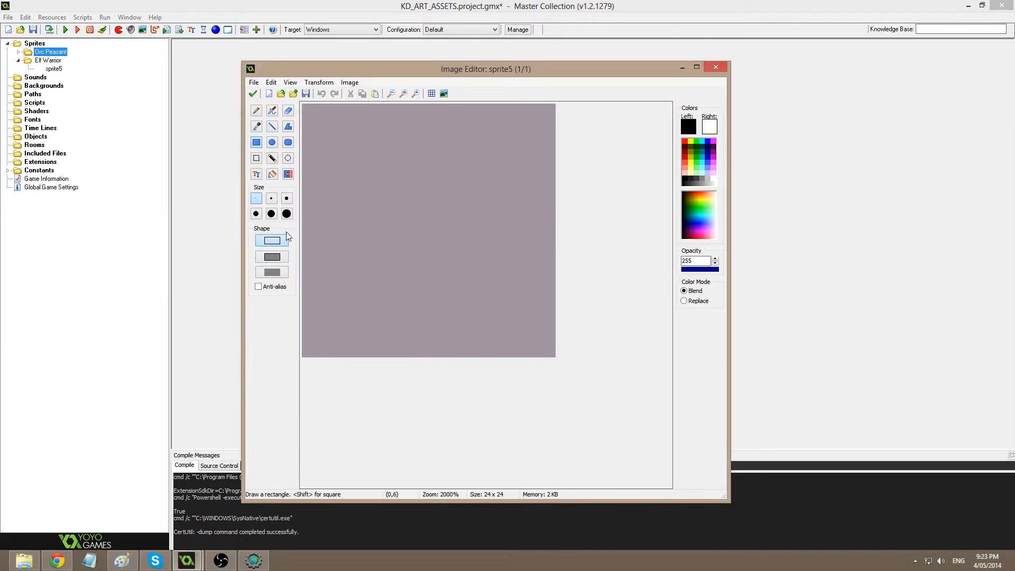
pyautogui.moveTo(383, 119); pyautogui.dragTo(457, 190)
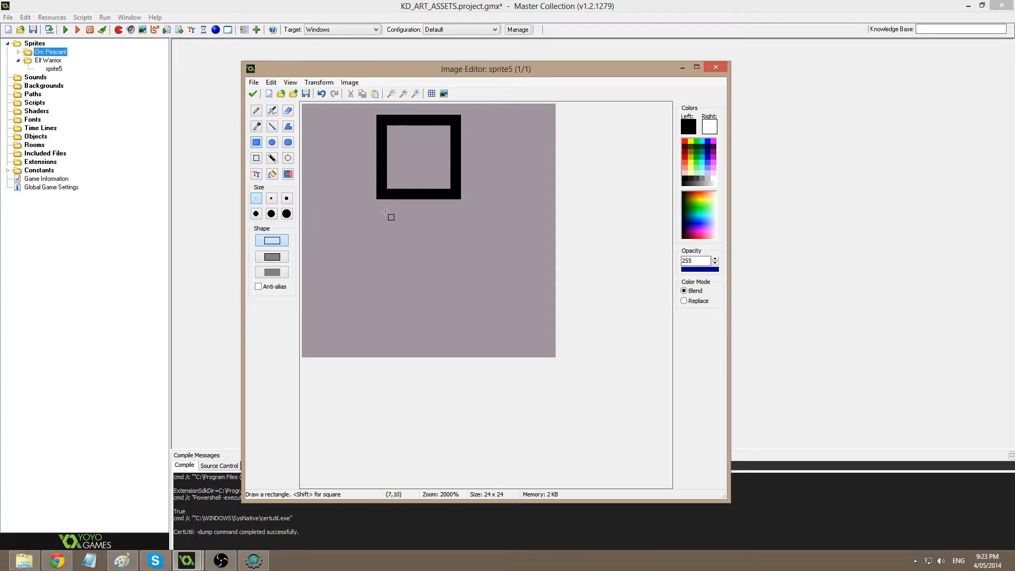
pyautogui.moveTo(369, 193); pyautogui.dragTo(469, 350)
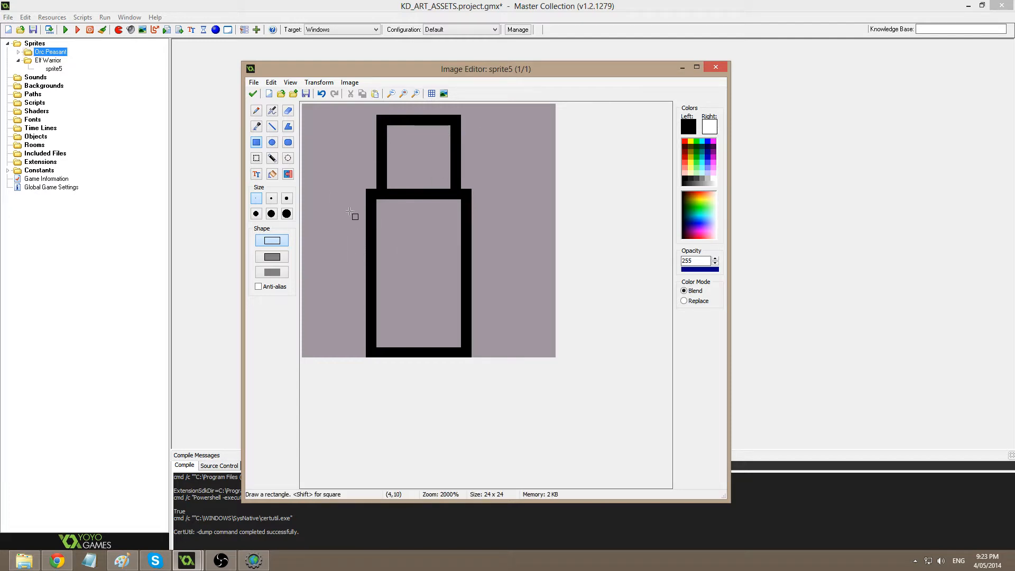
pyautogui.moveTo(349, 202); pyautogui.dragTo(369, 299)
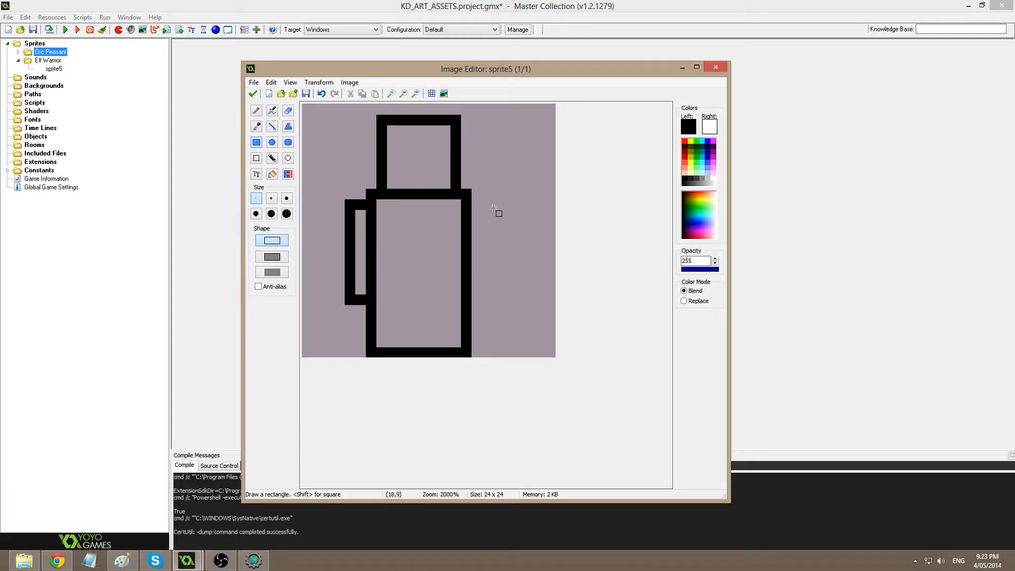
pyautogui.moveTo(473, 200); pyautogui.dragTo(488, 300)
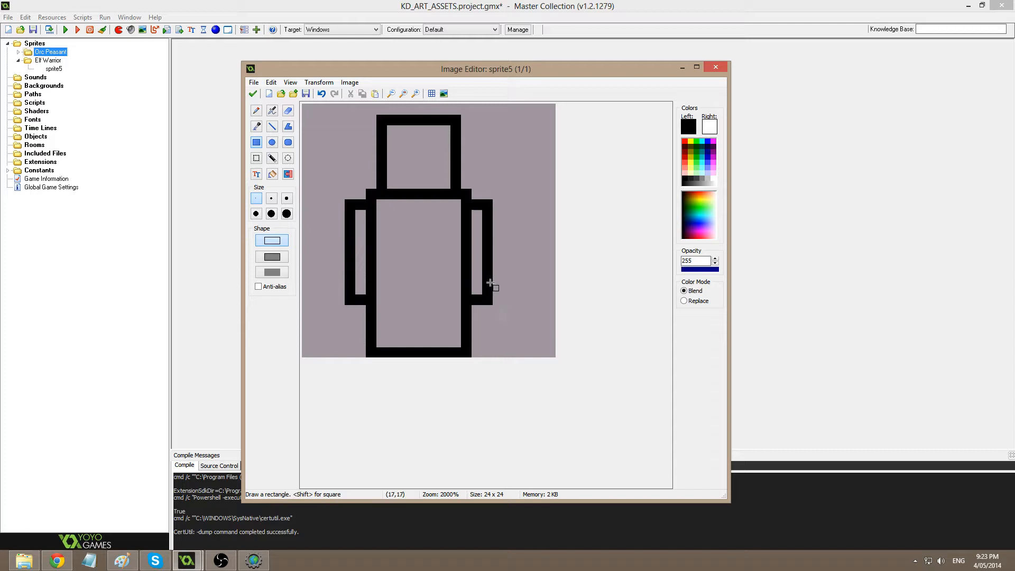
pyautogui.hotkey('ctrl', 'a')
pyautogui.moveTo(437, 200); pyautogui.dragTo(453, 203)
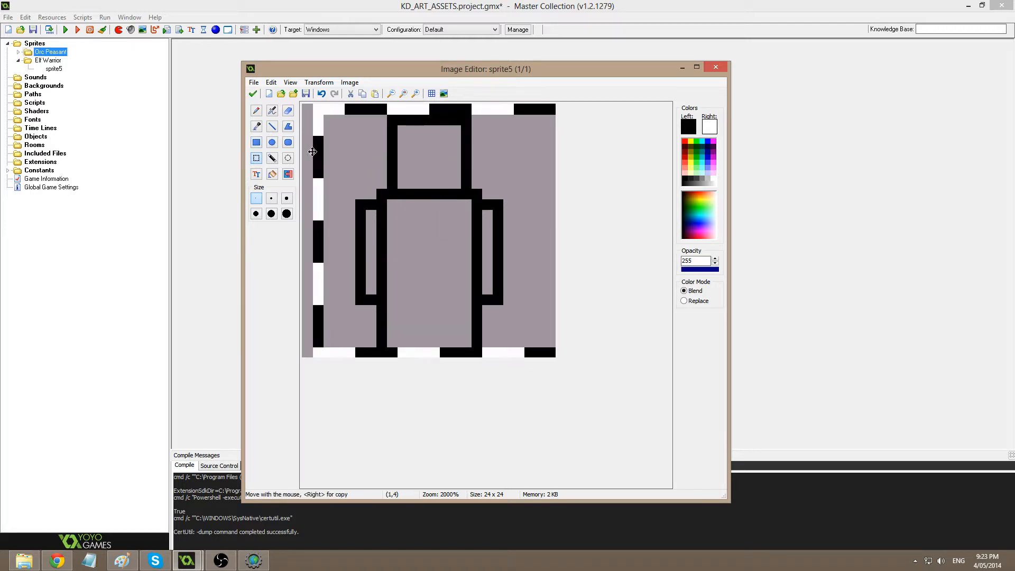
# Keep the drawing, duplicate image 0 as a second frame, and open image 1 for painting.
pyautogui.click(252, 98)
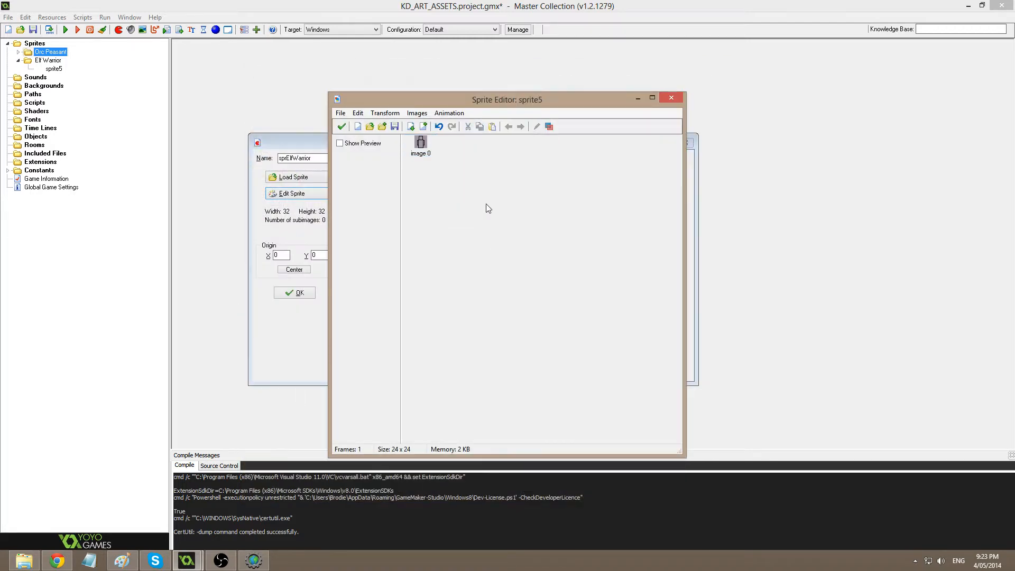
pyautogui.click(421, 143)
pyautogui.hotkey('ctrl', 'c')
pyautogui.hotkey('ctrl', 'v')
pyautogui.doubleClick(456, 154)
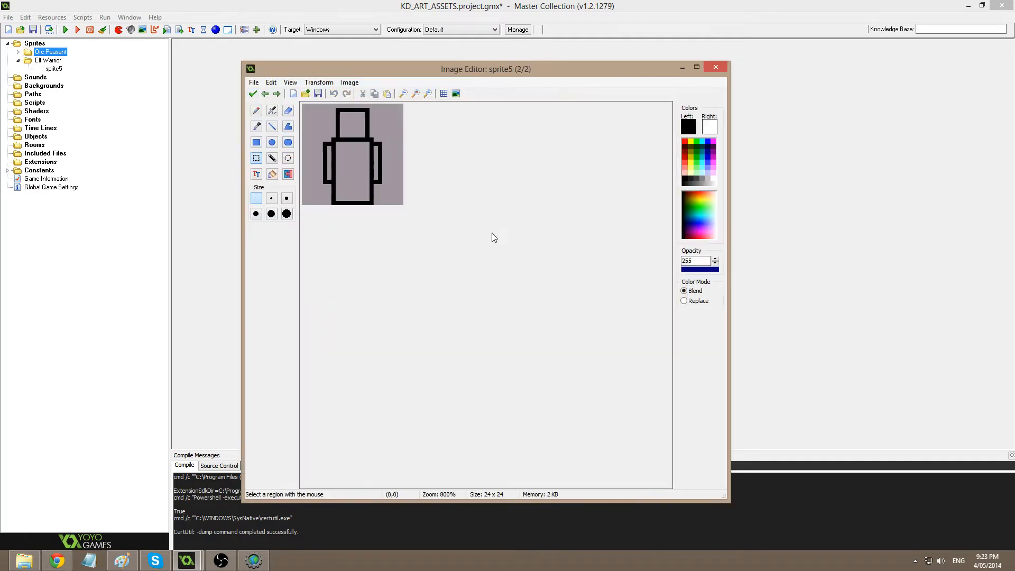
# Redraw the head outline in light pink with Replace mode, leaving black corner pixels.
pyautogui.scroll(2, 492, 233)
pyautogui.click(715, 171)
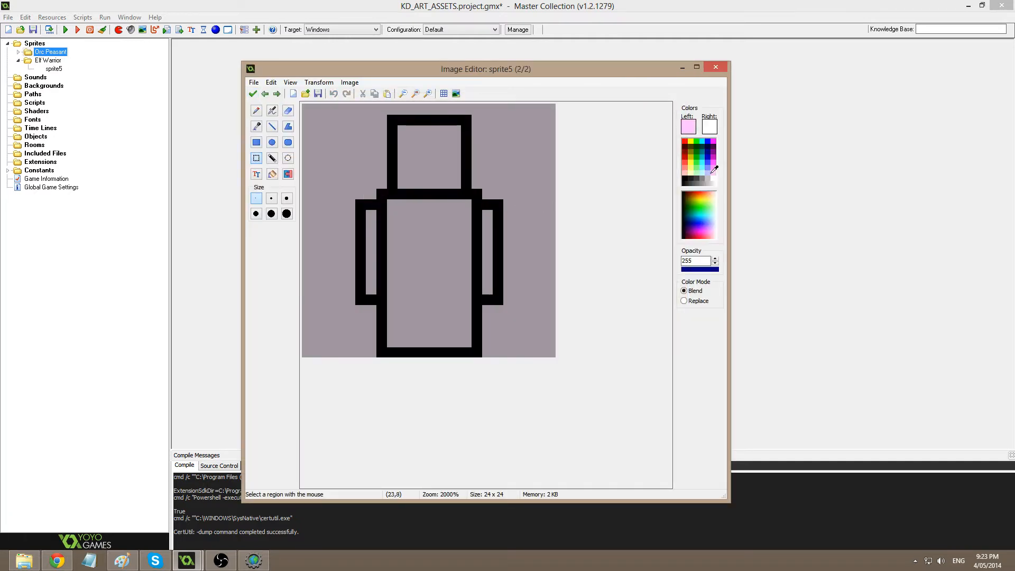
pyautogui.click(272, 127)
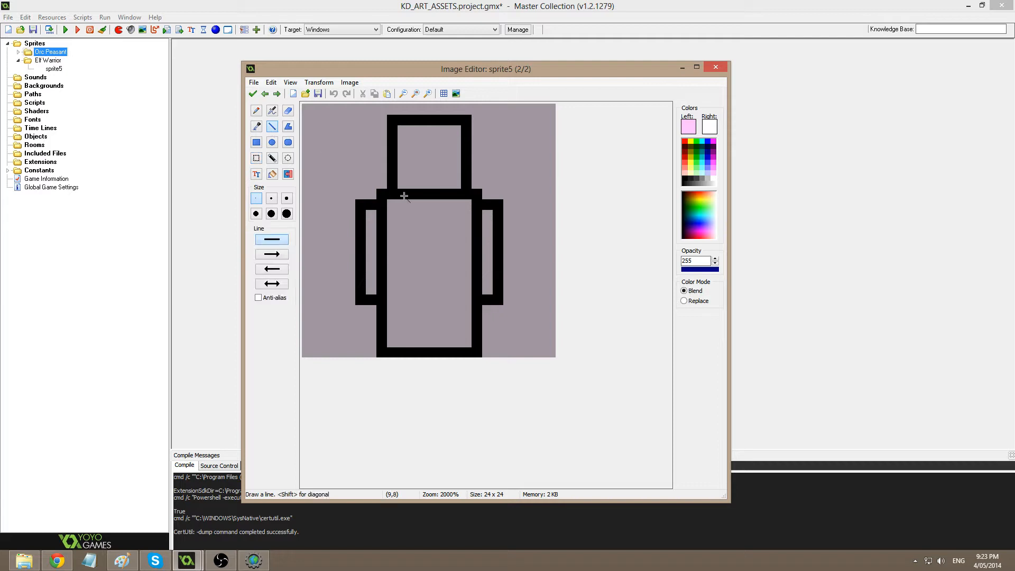
pyautogui.moveTo(417, 191)
pyautogui.mouseDown()
pyautogui.moveTo(445, 194)
pyautogui.moveTo(398, 175)
pyautogui.moveTo(401, 123)
pyautogui.mouseUp()
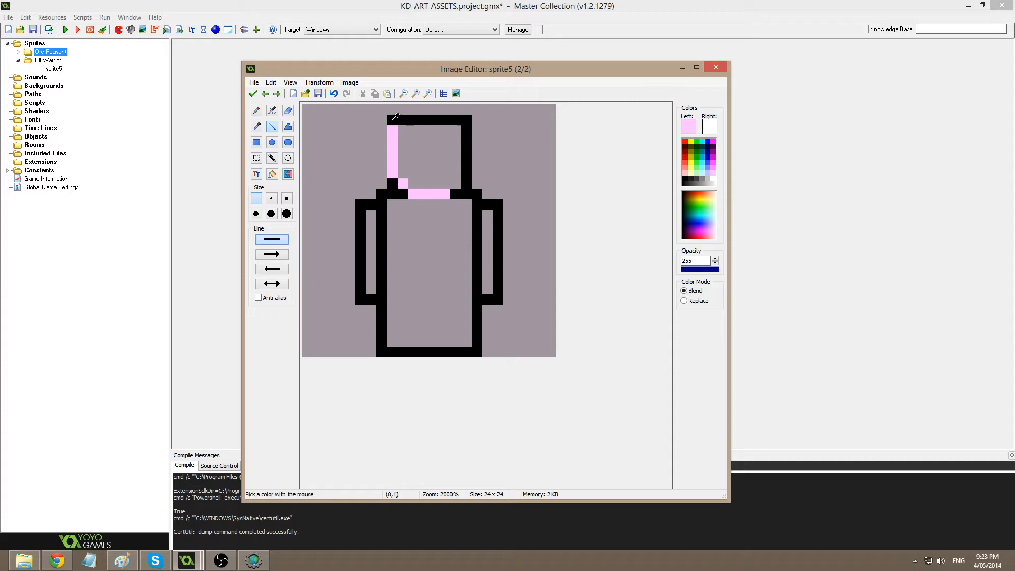
pyautogui.keyDown('ctrl'); pyautogui.click(394, 120); pyautogui.keyUp('ctrl')
pyautogui.click(392, 131)
pyautogui.keyDown('ctrl'); pyautogui.click(393, 142); pyautogui.keyUp('ctrl')
pyautogui.click(696, 301)
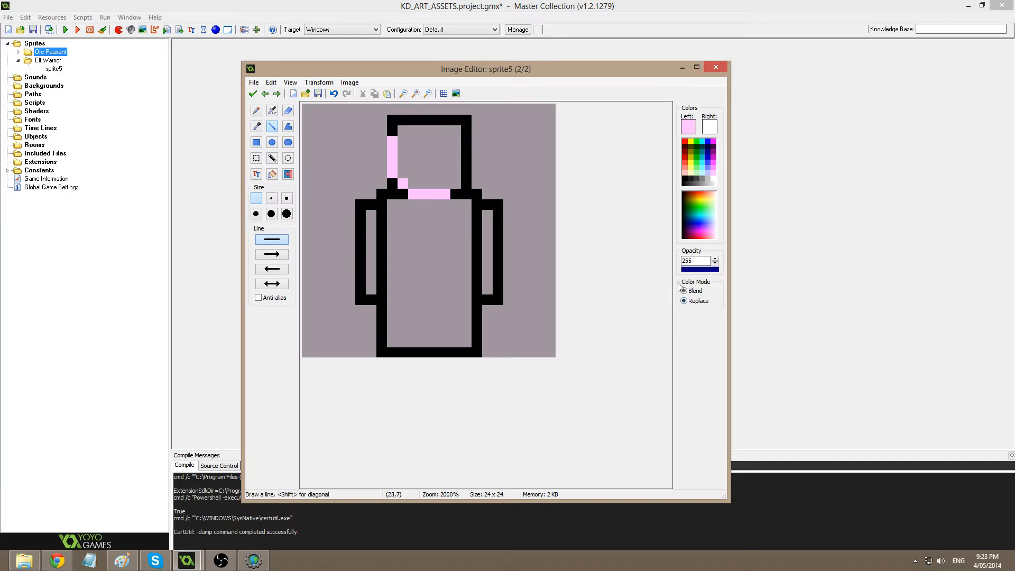
pyautogui.click(401, 128)
pyautogui.moveTo(410, 121)
pyautogui.mouseDown()
pyautogui.moveTo(454, 122)
pyautogui.moveTo(457, 182)
pyautogui.mouseUp()
pyautogui.click(455, 130)
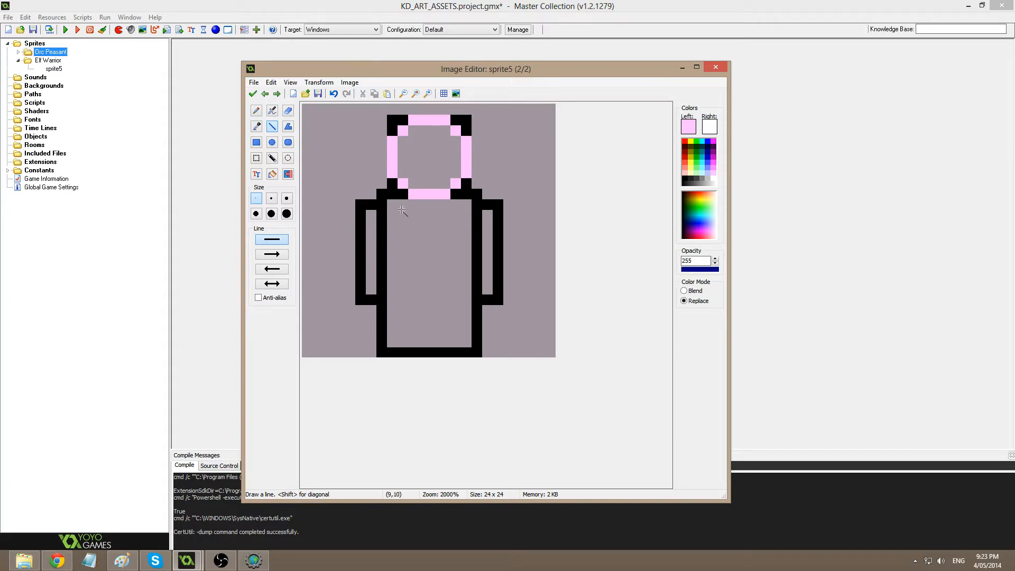
# Trace pink along the legs, the neck and shoulder pixels, and down the inside of the left arm.
pyautogui.moveTo(425, 307)
pyautogui.mouseDown()
pyautogui.moveTo(424, 354)
pyautogui.moveTo(396, 352)
pyautogui.moveTo(390, 312)
pyautogui.mouseUp()
pyautogui.click(436, 312)
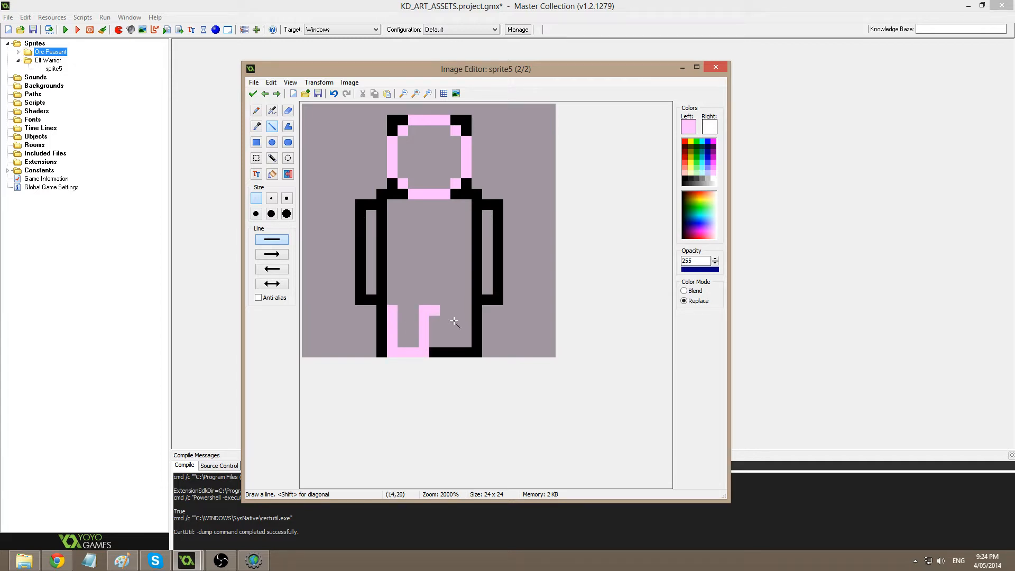
pyautogui.moveTo(455, 322)
pyautogui.mouseDown()
pyautogui.moveTo(456, 344)
pyautogui.moveTo(446, 343)
pyautogui.moveTo(468, 353)
pyautogui.moveTo(476, 310)
pyautogui.mouseUp()
pyautogui.hotkey('ctrl', 'z')
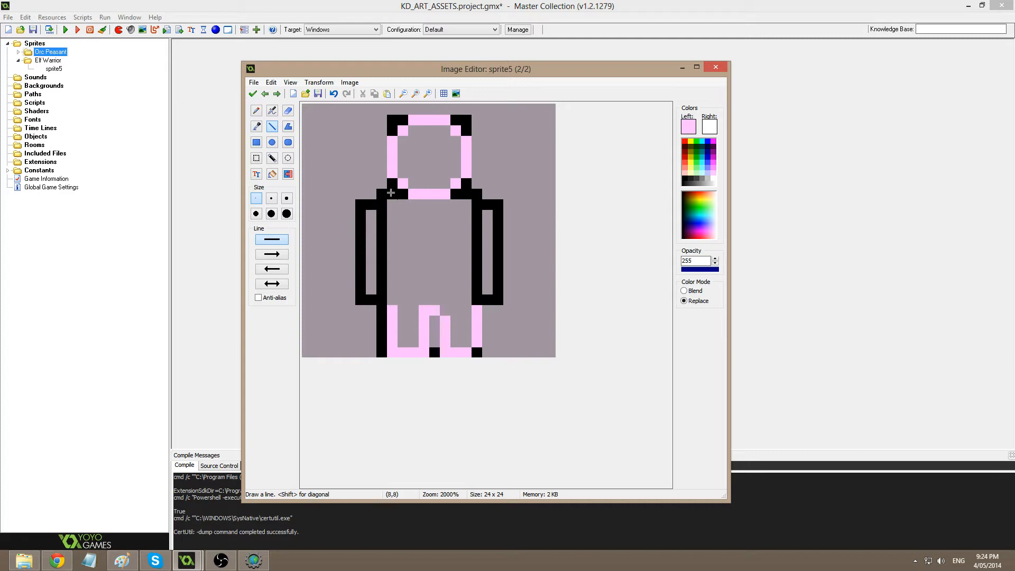
pyautogui.click(393, 183)
pyautogui.click(382, 194)
pyautogui.moveTo(380, 208)
pyautogui.mouseDown()
pyautogui.moveTo(378, 291)
pyautogui.moveTo(393, 299)
pyautogui.moveTo(404, 300)
pyautogui.moveTo(406, 244)
pyautogui.mouseUp()
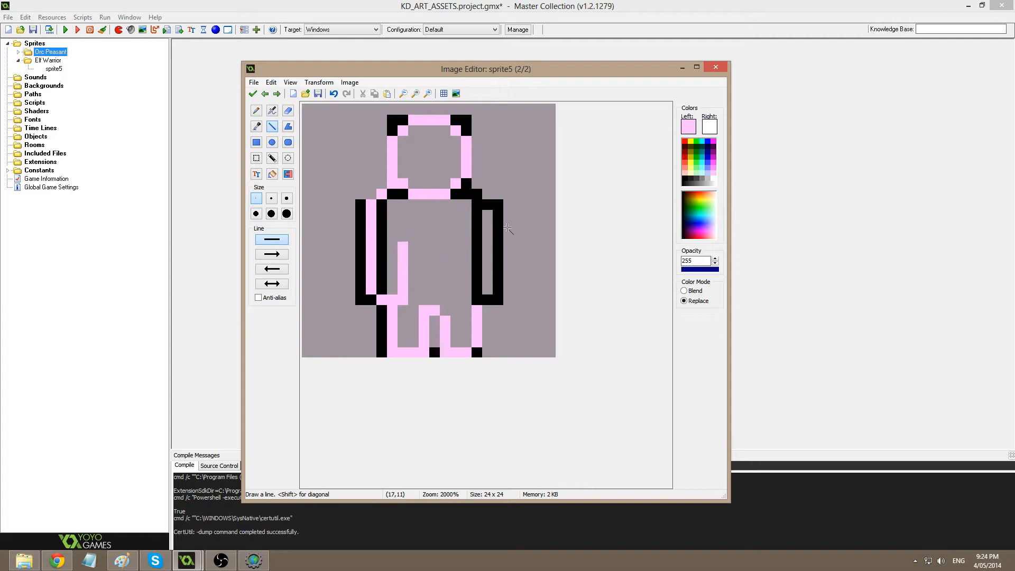
pyautogui.click(456, 195)
# Select the lower legs and shift the right leg one pixel left.
pyautogui.click(257, 157)
pyautogui.moveTo(419, 306)
pyautogui.mouseDown()
pyautogui.moveTo(478, 353)
pyautogui.moveTo(445, 341)
pyautogui.mouseUp()
pyautogui.press('d')
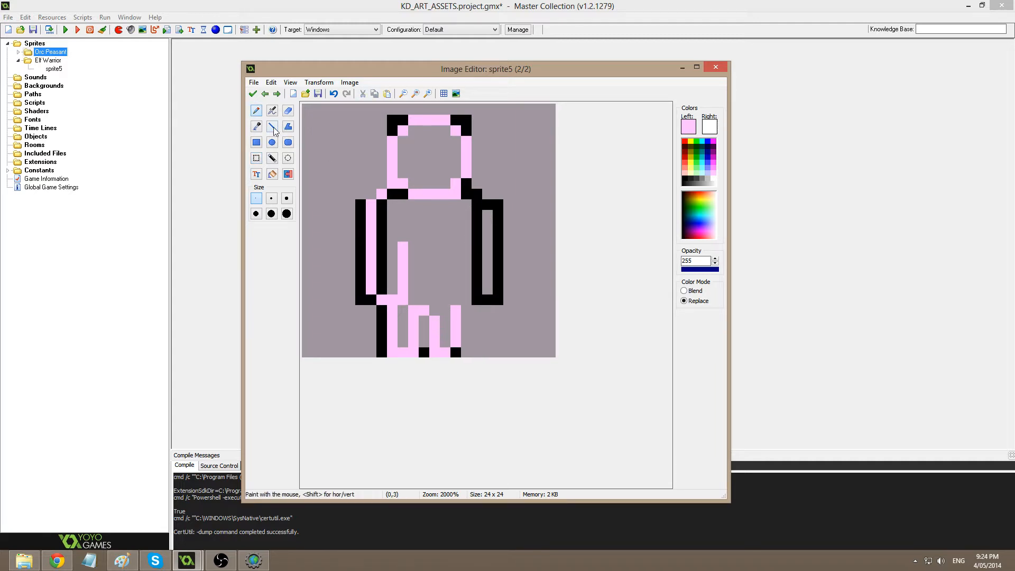
pyautogui.click(272, 126)
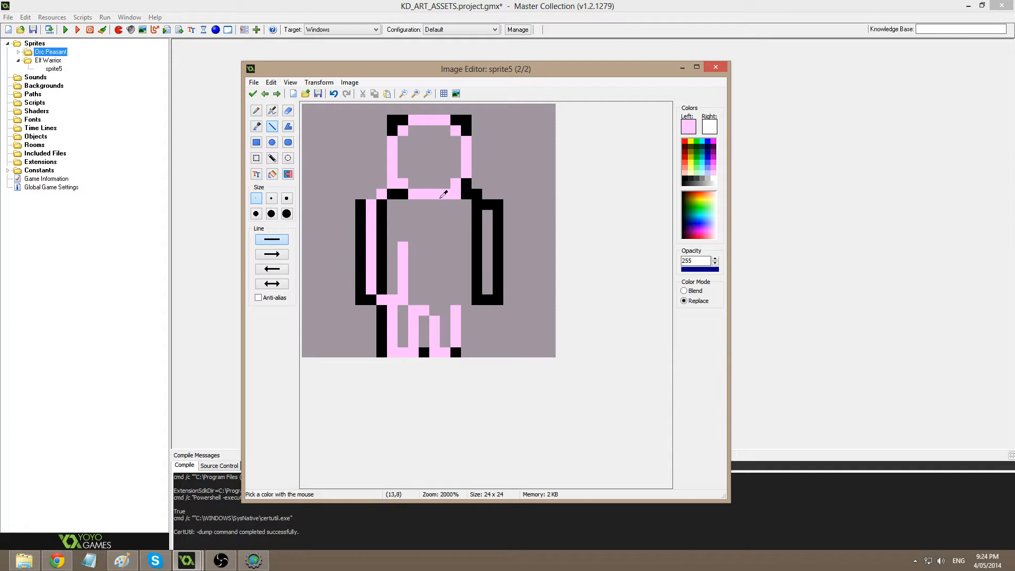
# Draw pink down the right side of the body, including column 17 and pixel (16,17).
pyautogui.moveTo(465, 194)
pyautogui.mouseDown()
pyautogui.moveTo(478, 269)
pyautogui.moveTo(467, 256)
pyautogui.moveTo(456, 301)
pyautogui.mouseUp()
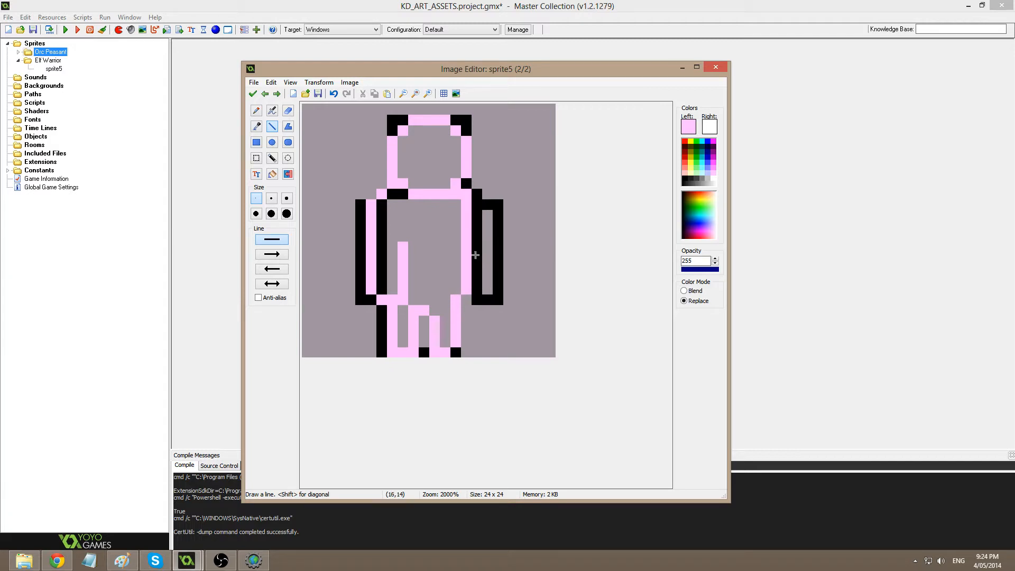
pyautogui.click(475, 255)
pyautogui.click(486, 256)
pyautogui.hotkey('ctrl', 'z')
pyautogui.moveTo(487, 266); pyautogui.dragTo(486, 289)
pyautogui.click(478, 287)
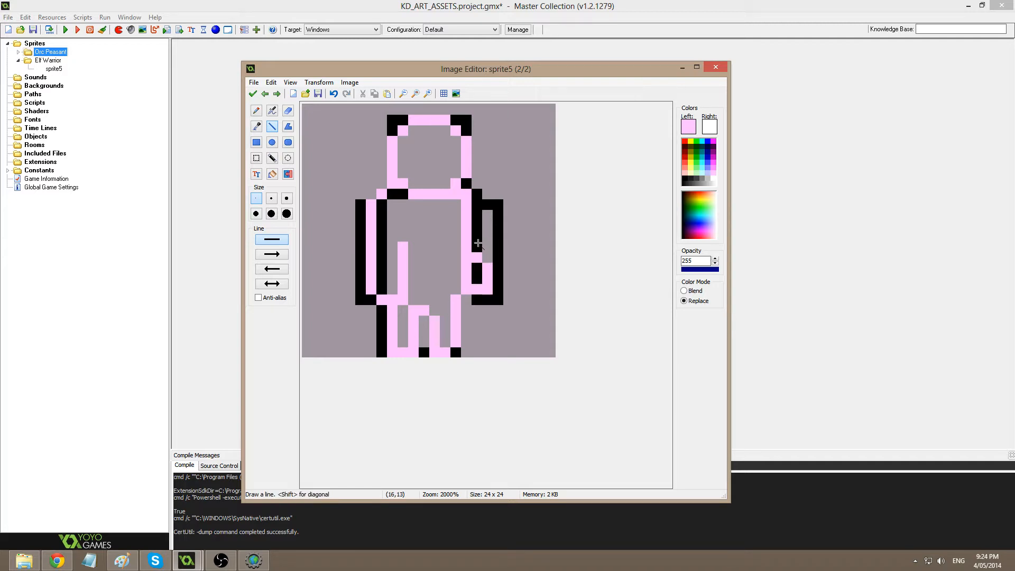
pyautogui.moveTo(491, 267); pyautogui.dragTo(484, 246)
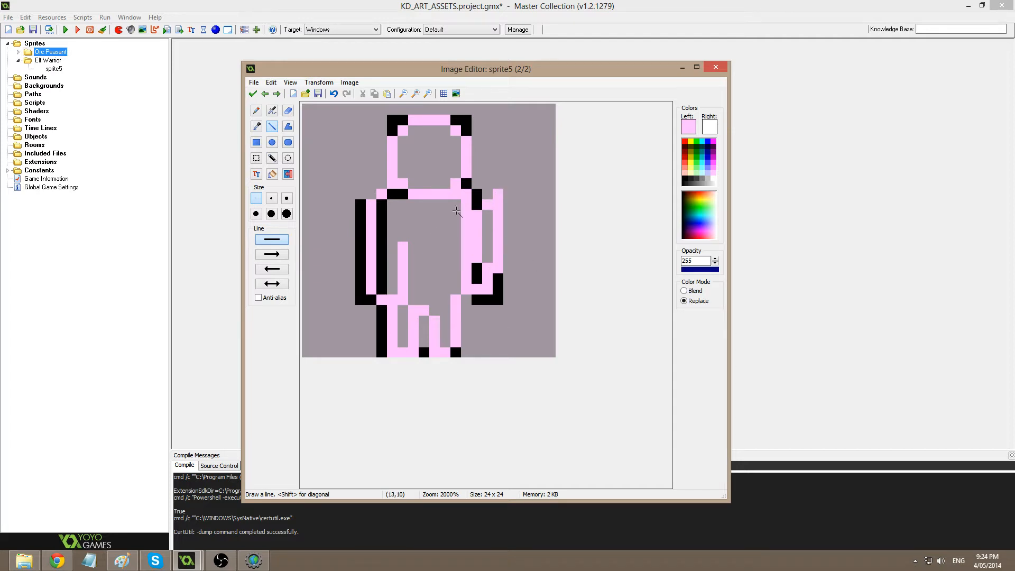
pyautogui.hotkey('ctrl', 'z')
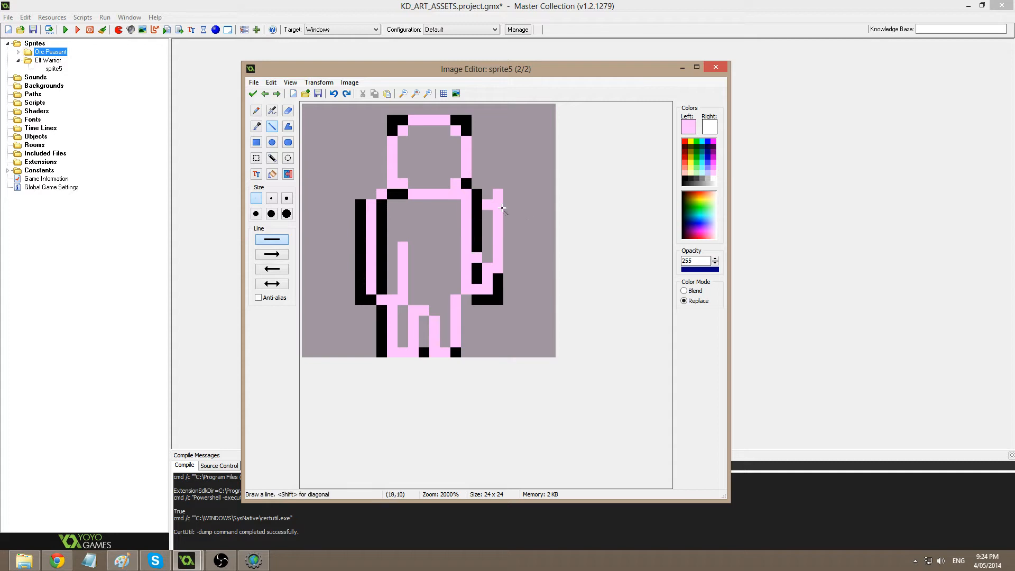
# Touch up the raised arm with pink pixels, picking pink and transparent from the canvas.
pyautogui.click(477, 215)
pyautogui.press('ctrl')
pyautogui.keyDown('ctrl'); pyautogui.click(521, 264); pyautogui.keyUp('ctrl')
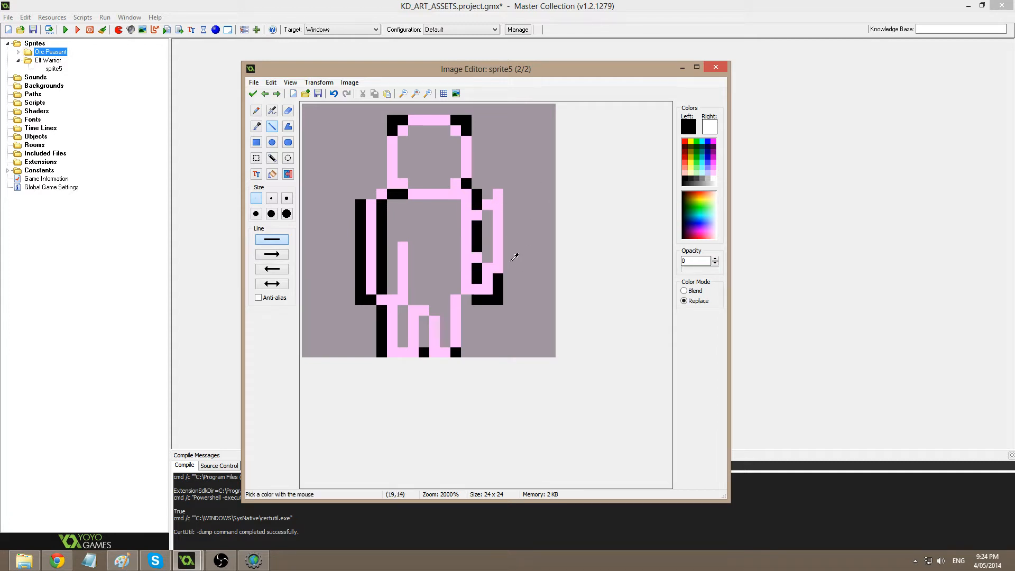
pyautogui.press('ctrl')
pyautogui.keyDown('ctrl'); pyautogui.click(498, 243); pyautogui.keyUp('ctrl')
pyautogui.click(489, 258)
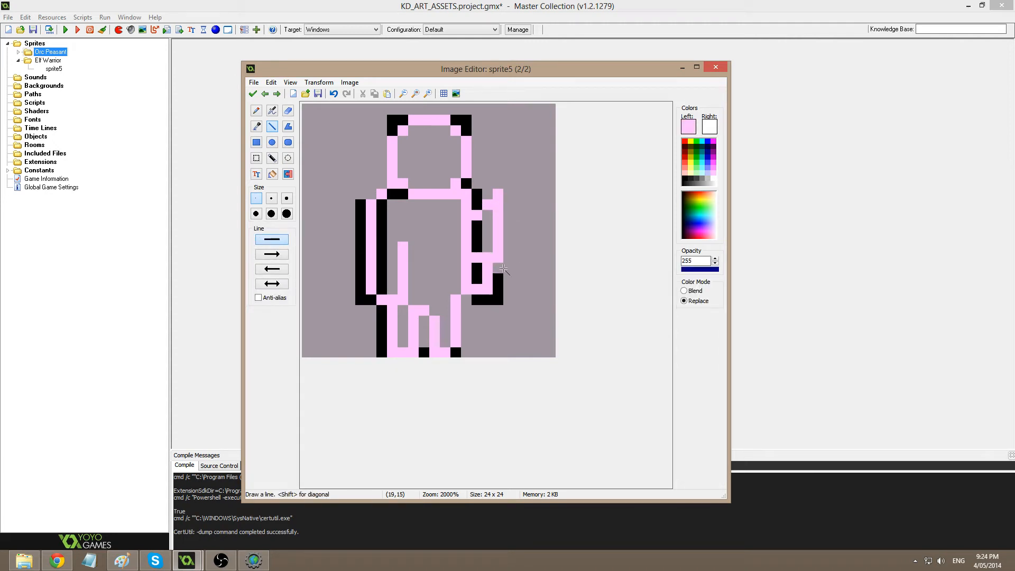
# Flood-fill black, delete the background and leg gap, and turn all black pixels transparent.
pyautogui.keyDown('ctrl'); pyautogui.click(501, 295); pyautogui.keyUp('ctrl')
pyautogui.press('f')
pyautogui.click(500, 312)
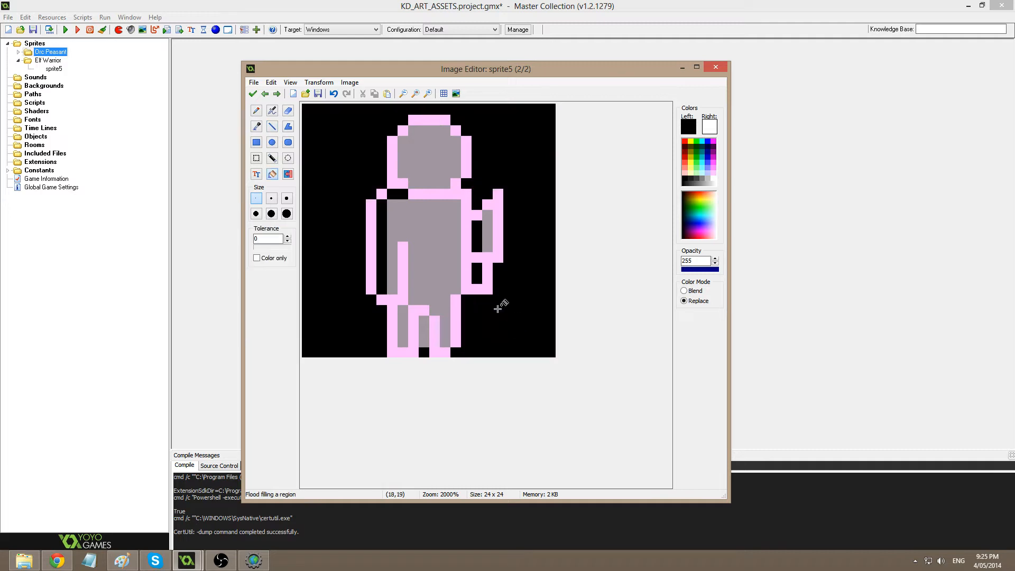
pyautogui.press('h')
pyautogui.click(422, 218)
pyautogui.press('w')
pyautogui.click(356, 217)
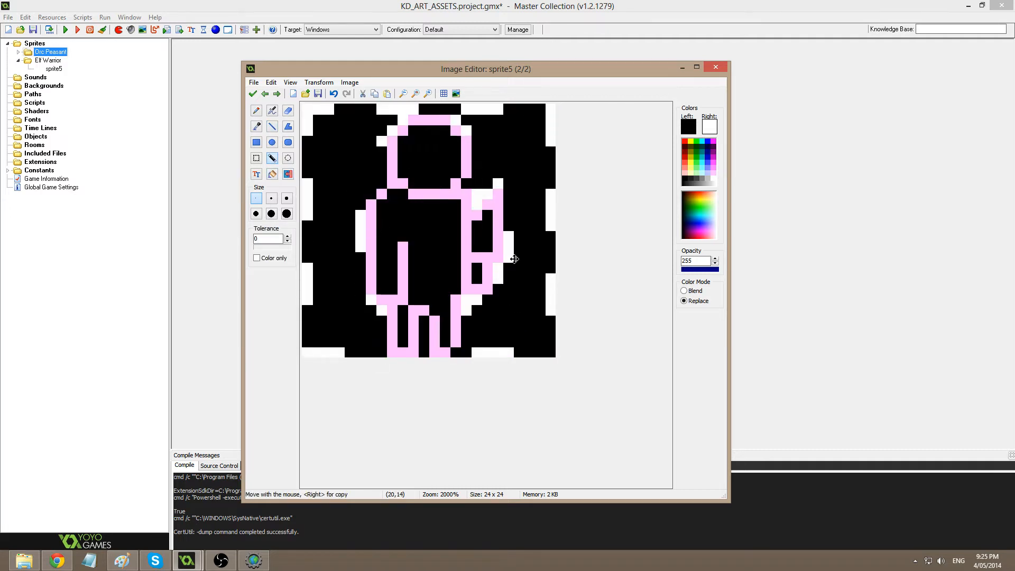
pyautogui.press('Delete')
pyautogui.click(424, 341)
pyautogui.press('Delete')
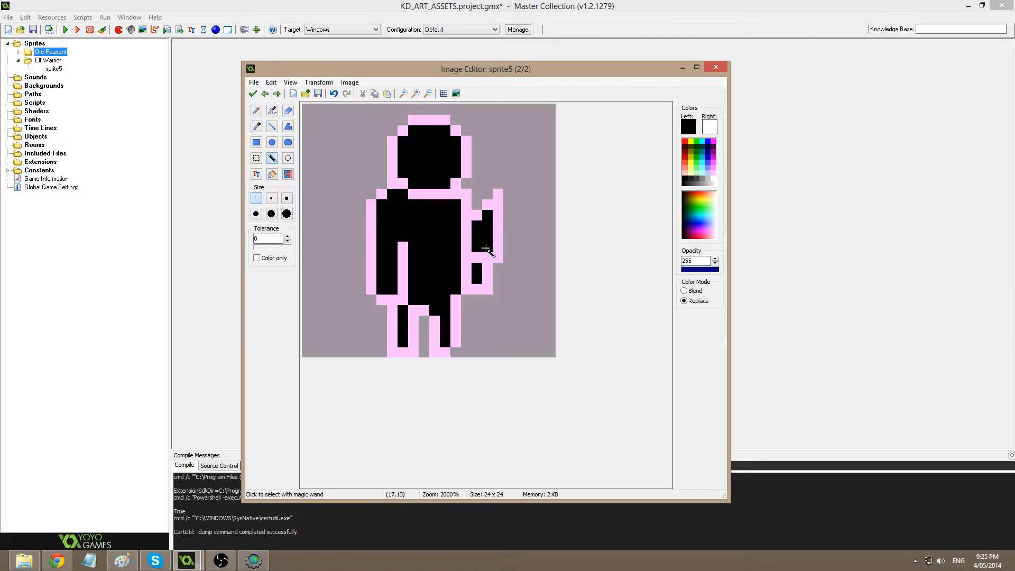
pyautogui.moveTo(687, 270); pyautogui.dragTo(679, 268)
pyautogui.click(427, 218)
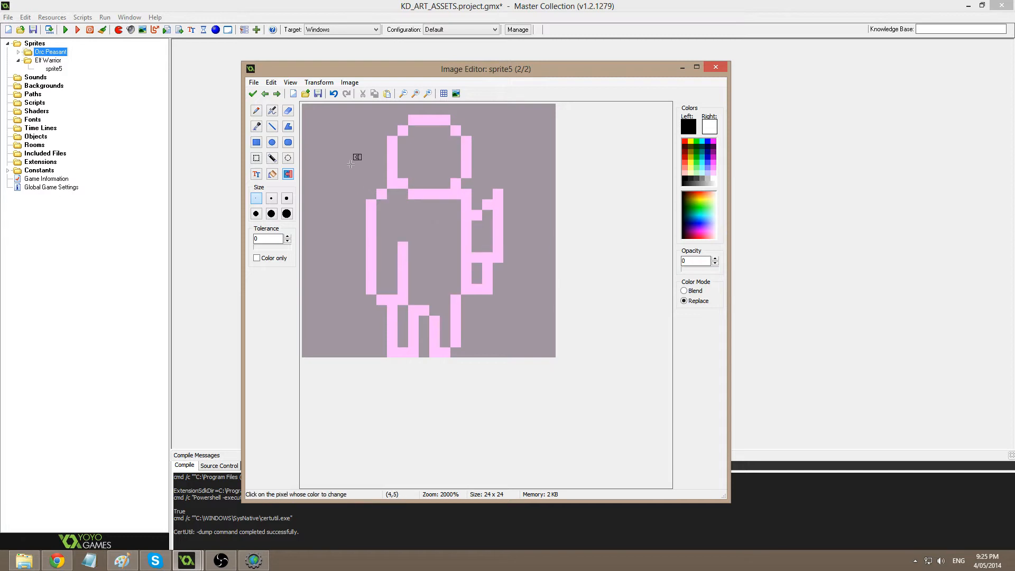
# Duplicate the second frame as a third frame and step through the animation frames.
pyautogui.click(253, 94)
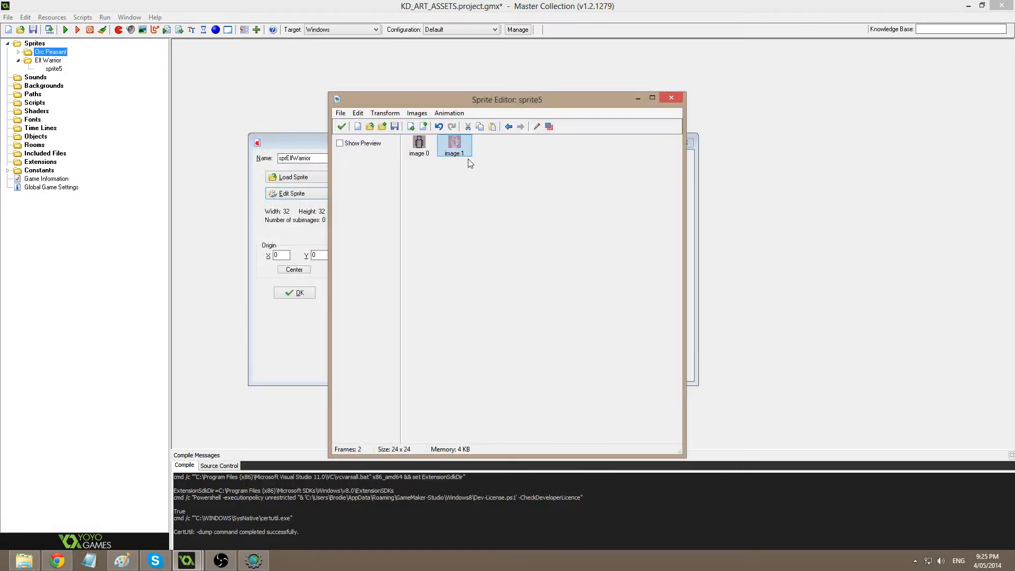
pyautogui.hotkey('ctrl', 'c')
pyautogui.hotkey('ctrl', 'v')
pyautogui.doubleClick(490, 145)
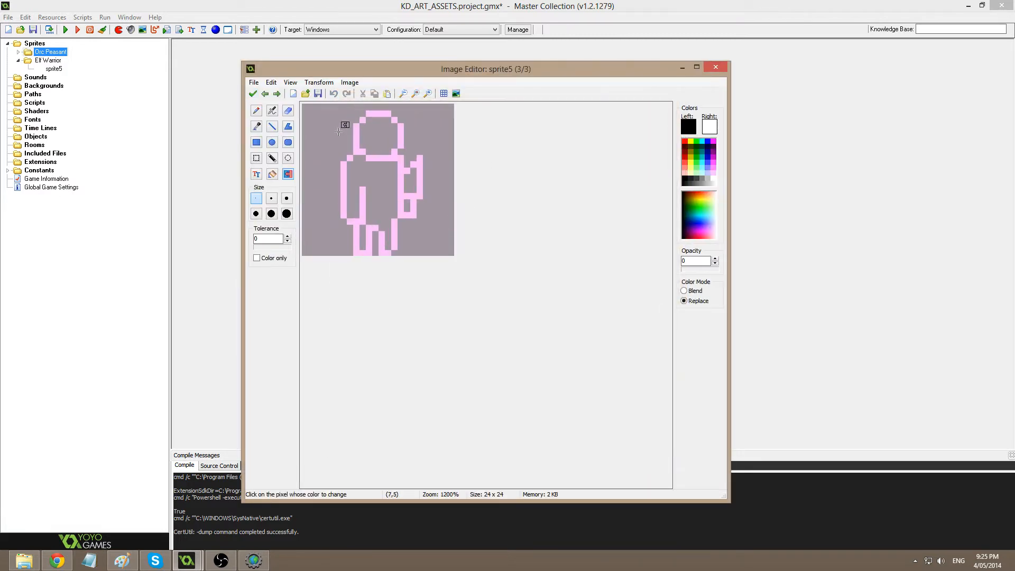
pyautogui.click(253, 94)
pyautogui.press('Left')
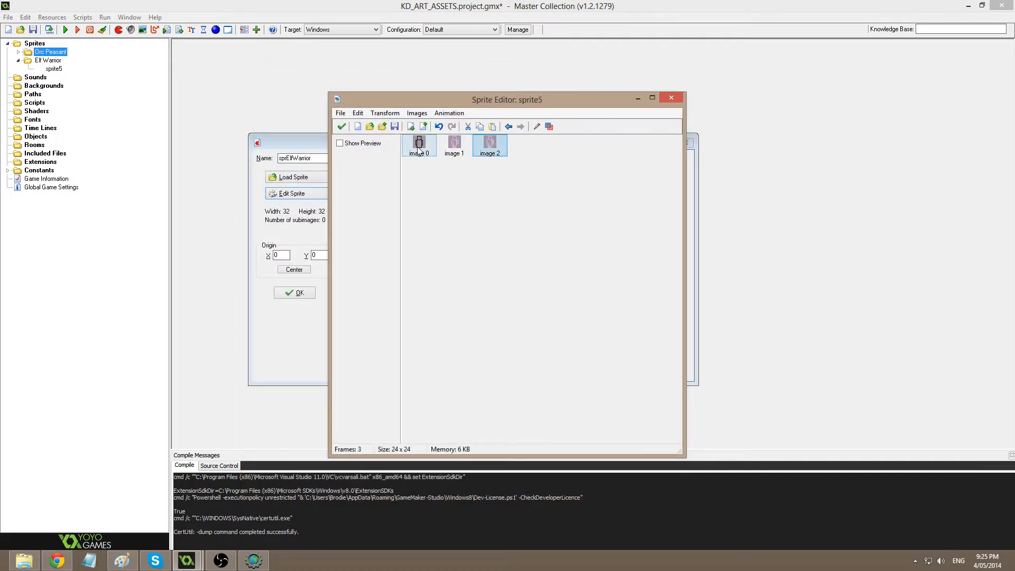
pyautogui.press('Right')
pyautogui.press('Right')
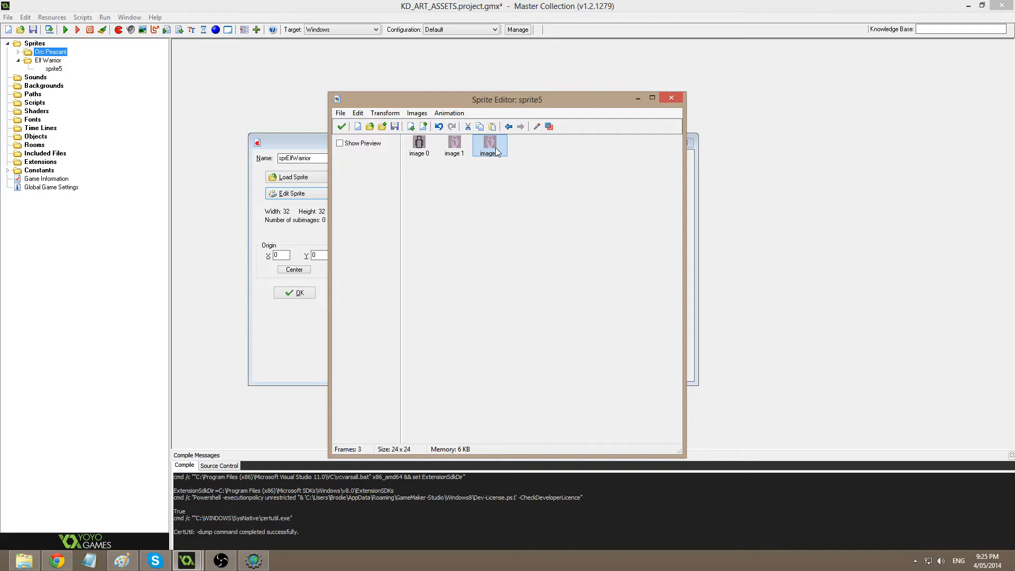
# Reopen the third frame for editing with the Line tool selected.
pyautogui.doubleClick(454, 145)
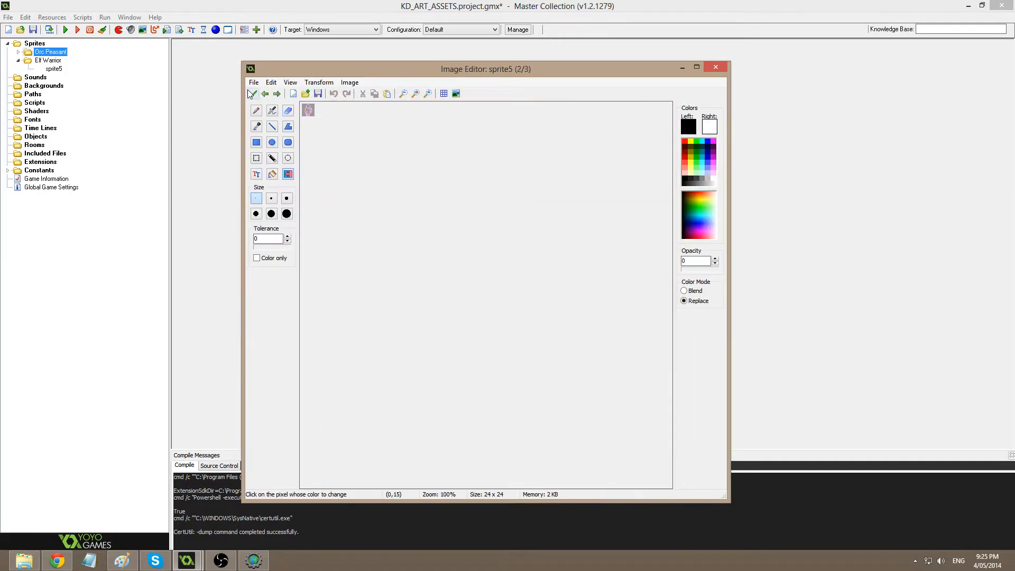
pyautogui.click(276, 94)
pyautogui.scroll(10, 433, 206)
pyautogui.scroll(-1, 459, 205)
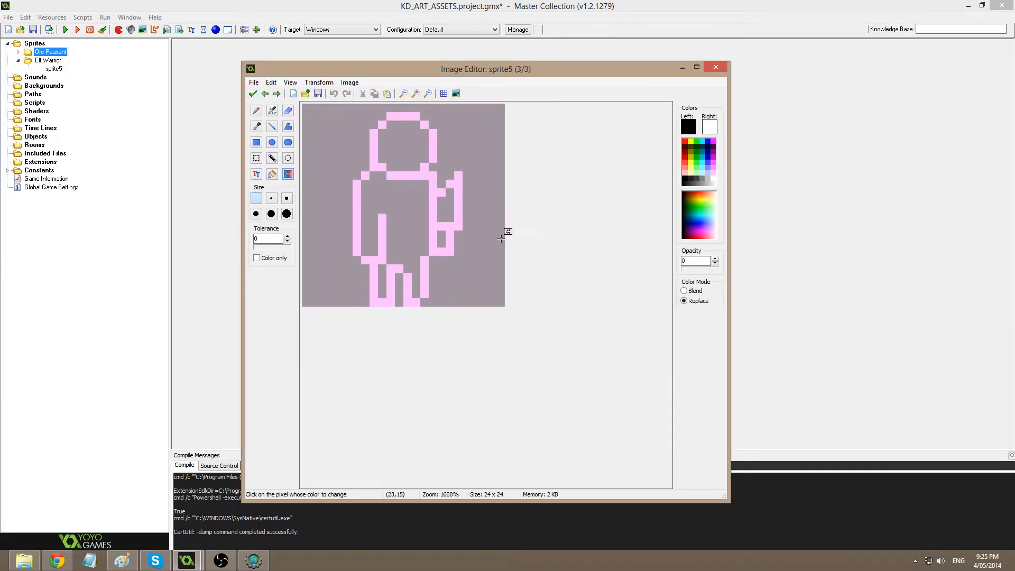
pyautogui.scroll(2, 501, 238)
pyautogui.click(271, 126)
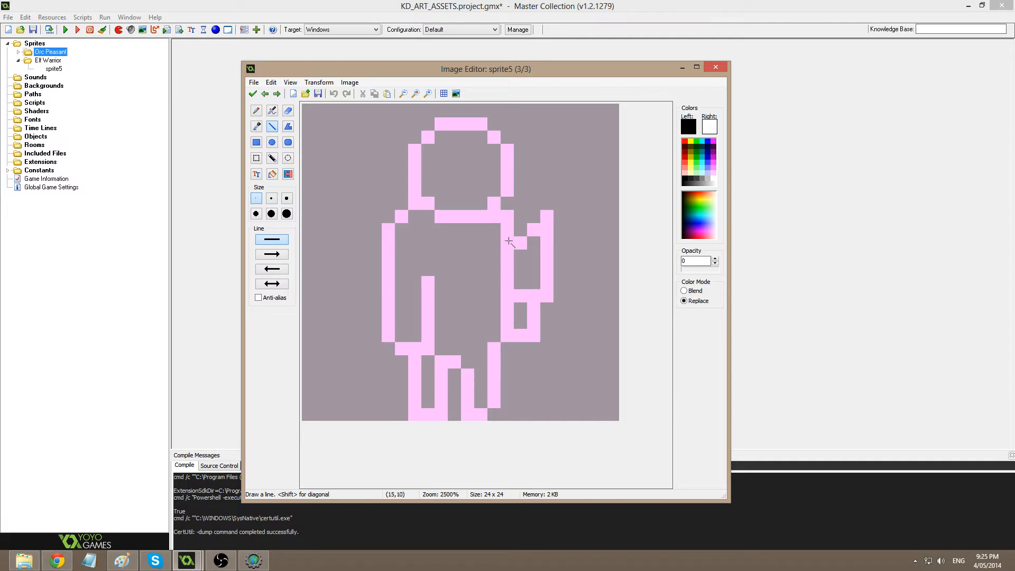
# Set pink as the secondary colour and draw black lines at the shoulders and along the legs.
pyautogui.moveTo(506, 219); pyautogui.dragTo(511, 233)
pyautogui.hotkey('ctrl', 'z')
pyautogui.keyDown('ctrl'); pyautogui.rightClick(499, 218); pyautogui.keyUp('ctrl')
pyautogui.moveTo(501, 219)
pyautogui.mouseDown()
pyautogui.moveTo(507, 245)
pyautogui.moveTo(476, 266)
pyautogui.moveTo(391, 213)
pyautogui.mouseUp()
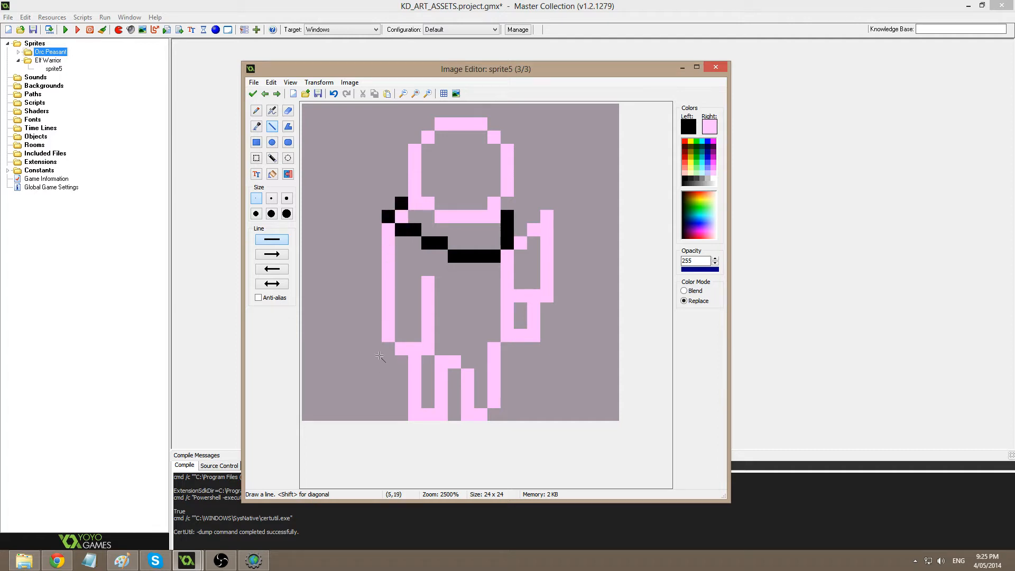
pyautogui.click(387, 229)
pyautogui.moveTo(389, 345)
pyautogui.mouseDown()
pyautogui.moveTo(388, 416)
pyautogui.moveTo(386, 404)
pyautogui.mouseUp()
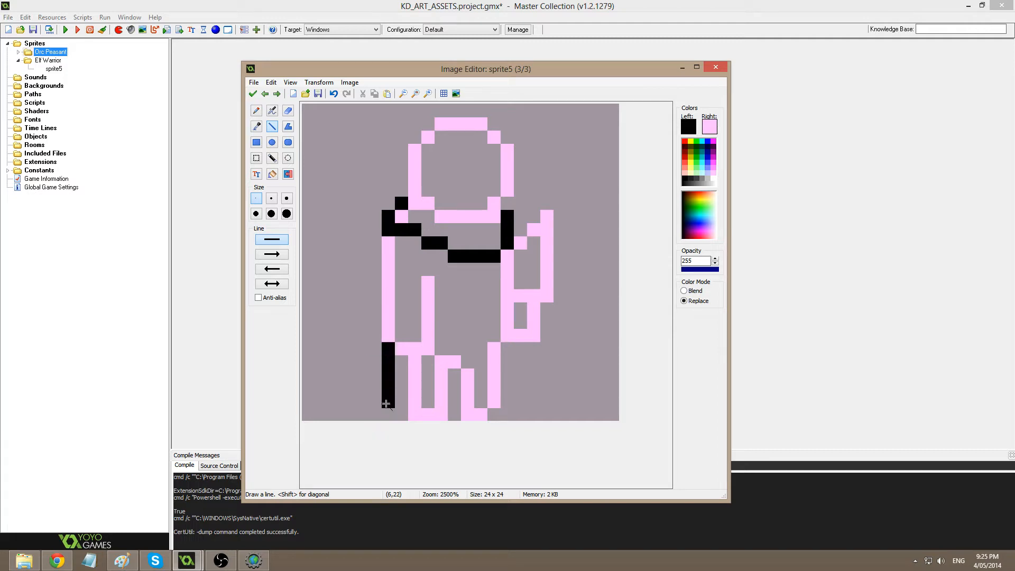
pyautogui.click(401, 392)
pyautogui.click(454, 388)
# Draw a black belt line, the body's right edge, a vertical joining bar, and five pixels beside the lower arm.
pyautogui.moveTo(442, 310); pyautogui.dragTo(495, 313)
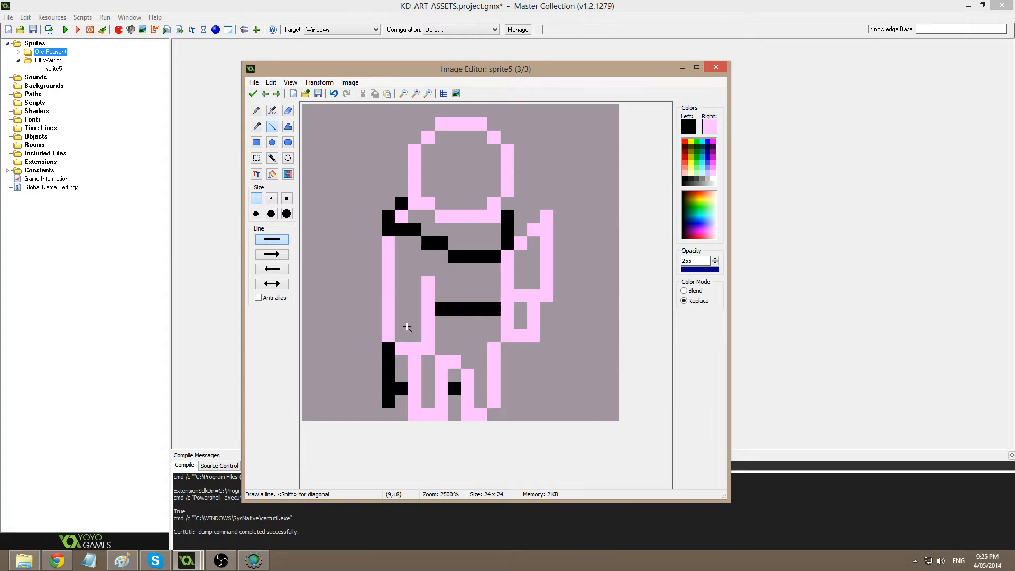
pyautogui.moveTo(506, 298)
pyautogui.mouseDown()
pyautogui.moveTo(507, 253)
pyautogui.moveTo(506, 275)
pyautogui.mouseUp()
pyautogui.moveTo(494, 269); pyautogui.dragTo(495, 354)
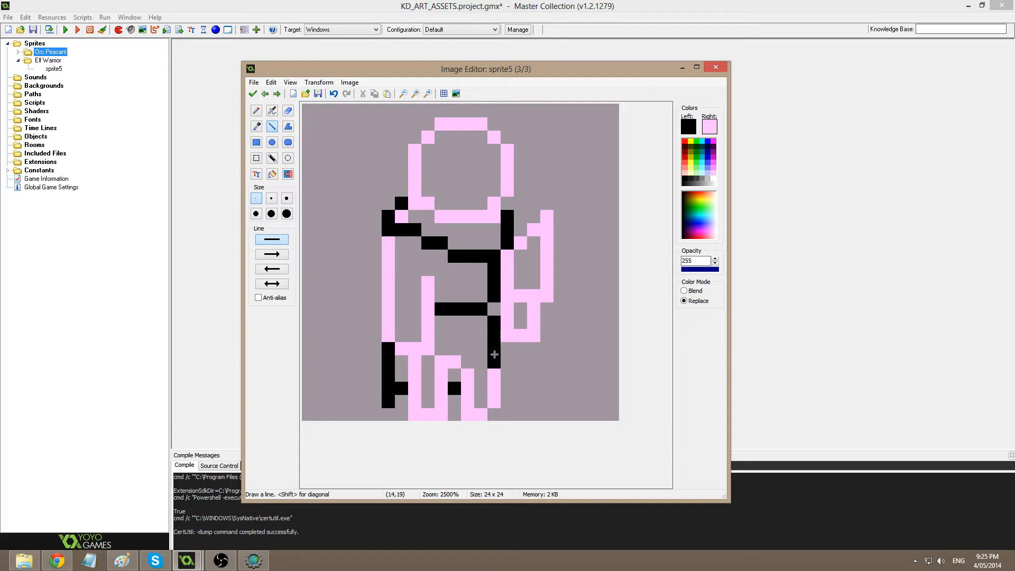
pyautogui.click(509, 332)
pyautogui.click(522, 332)
pyautogui.click(523, 322)
pyautogui.click(521, 309)
pyautogui.click(509, 296)
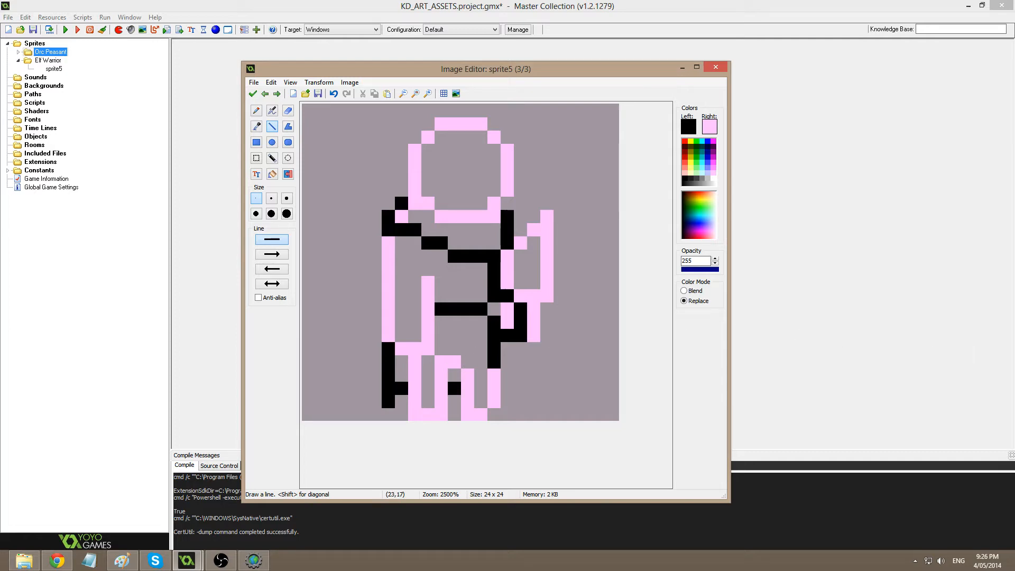
pyautogui.moveTo(1014, 59); pyautogui.dragTo(541, 63)
# Scroll and pan through the elf warrior reference pictures in Paint, then slide Paint off screen.
pyautogui.keyDown('ctrl'); pyautogui.scroll(2, 680, 238); pyautogui.keyUp('ctrl')
pyautogui.scroll(-3, 739, 290)
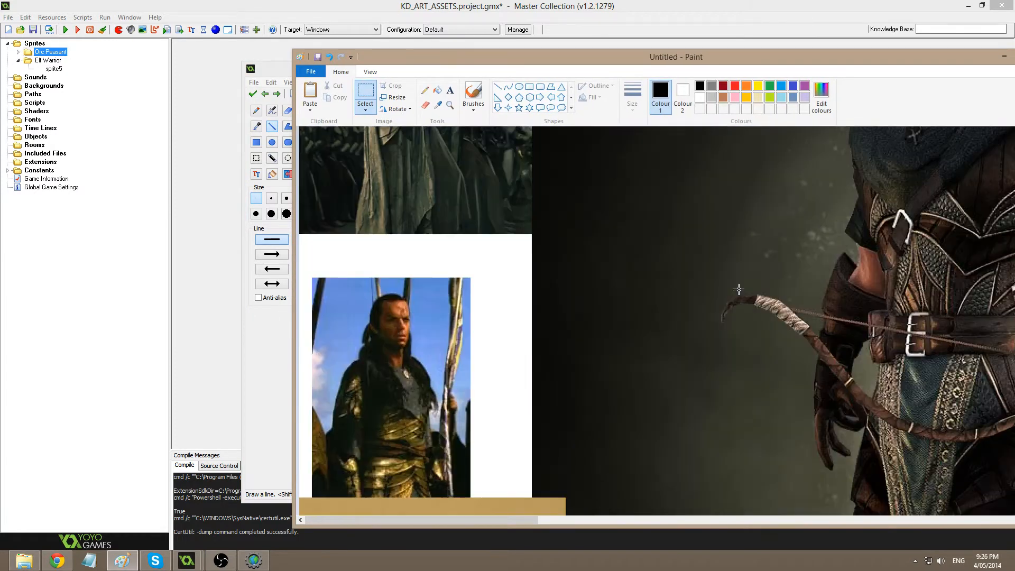
pyautogui.keyDown('ctrl'); pyautogui.scroll(-1, 739, 290); pyautogui.keyUp('ctrl')
pyautogui.scroll(3, 611, 282)
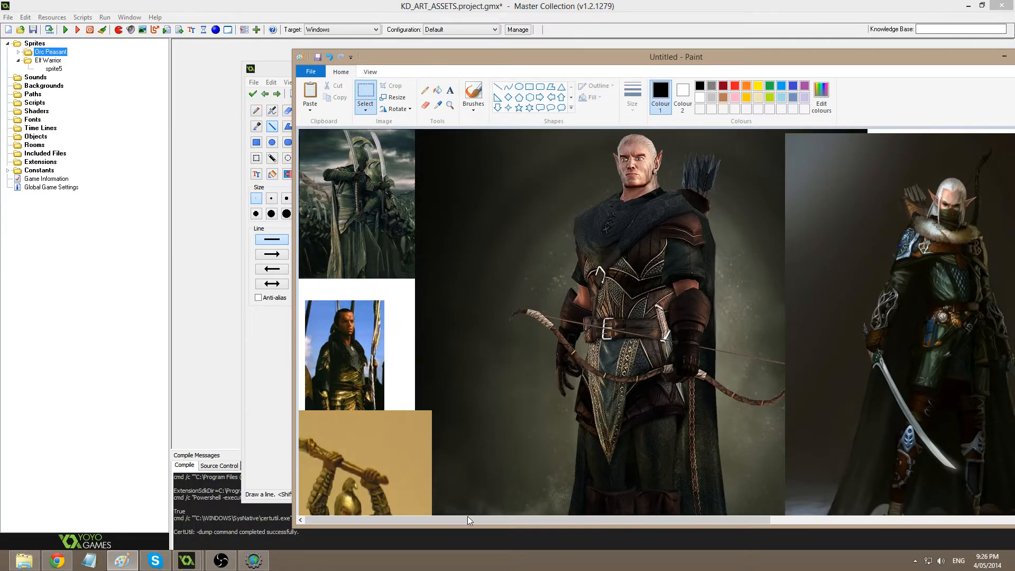
pyautogui.moveTo(467, 516); pyautogui.dragTo(648, 516)
pyautogui.scroll(-4, 699, 290)
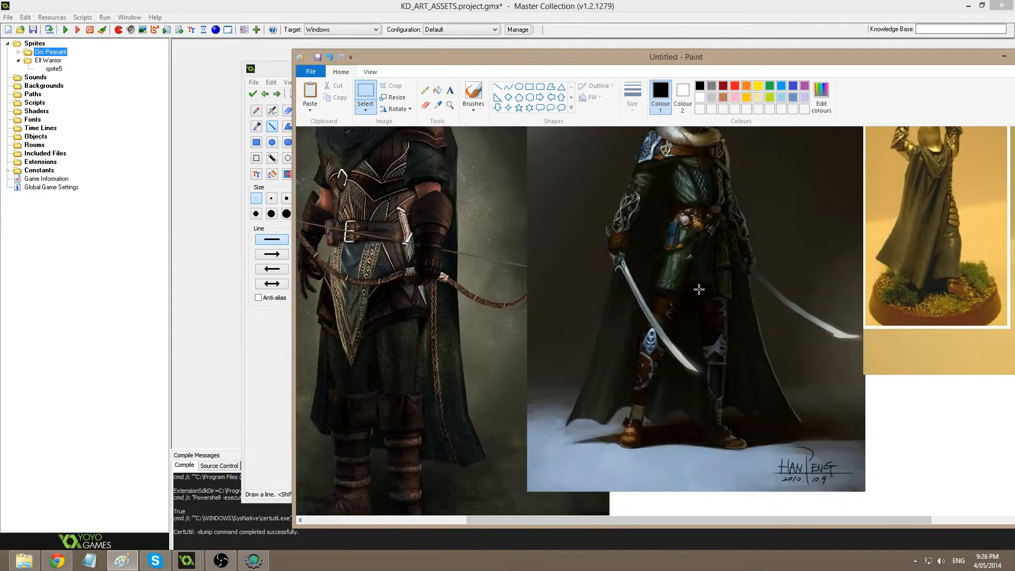
pyautogui.scroll(3, 715, 234)
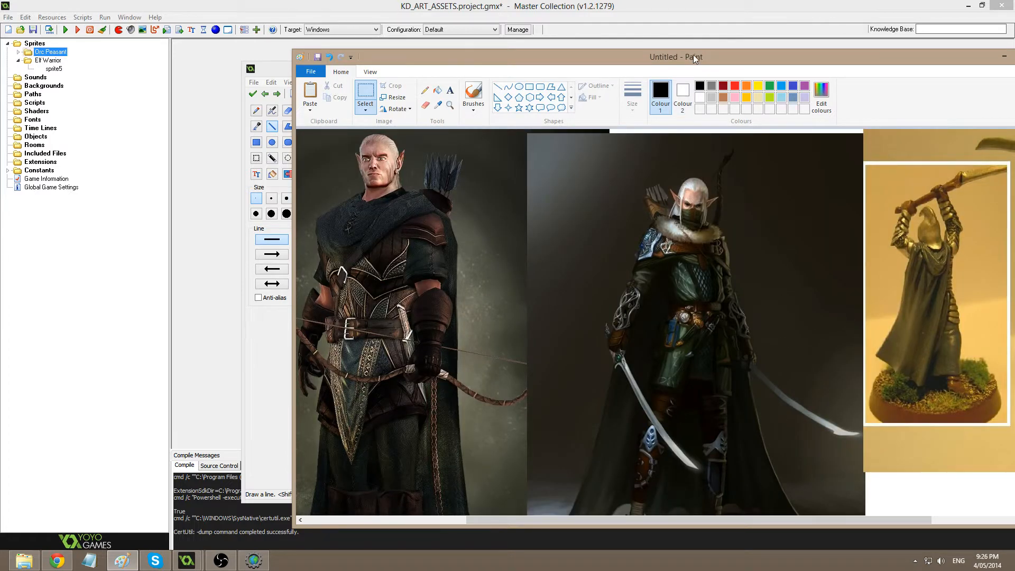
pyautogui.moveTo(697, 58); pyautogui.dragTo(1014, 59)
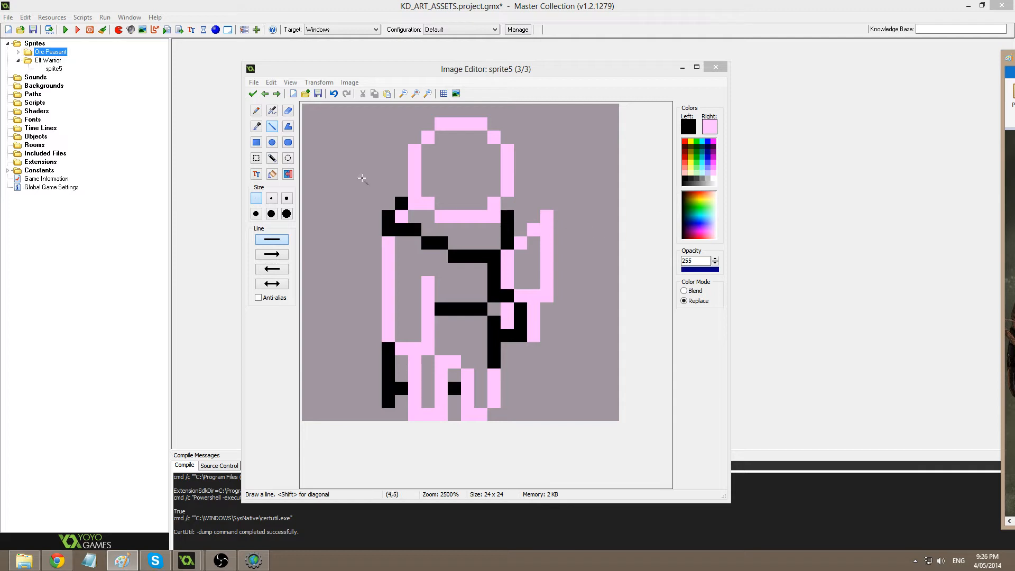
# Extend the black belt rightward, draw a diagonal black blade, and blacken left shoulder pixels.
pyautogui.click(272, 129)
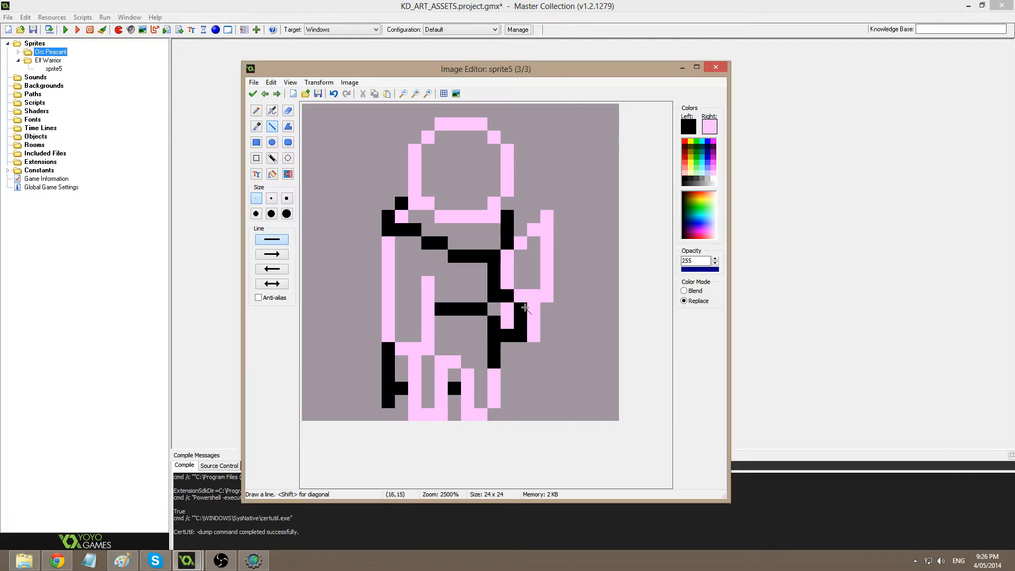
pyautogui.moveTo(525, 308); pyautogui.dragTo(571, 226)
pyautogui.moveTo(523, 256)
pyautogui.mouseDown()
pyautogui.moveTo(555, 202)
pyautogui.moveTo(571, 213)
pyautogui.mouseUp()
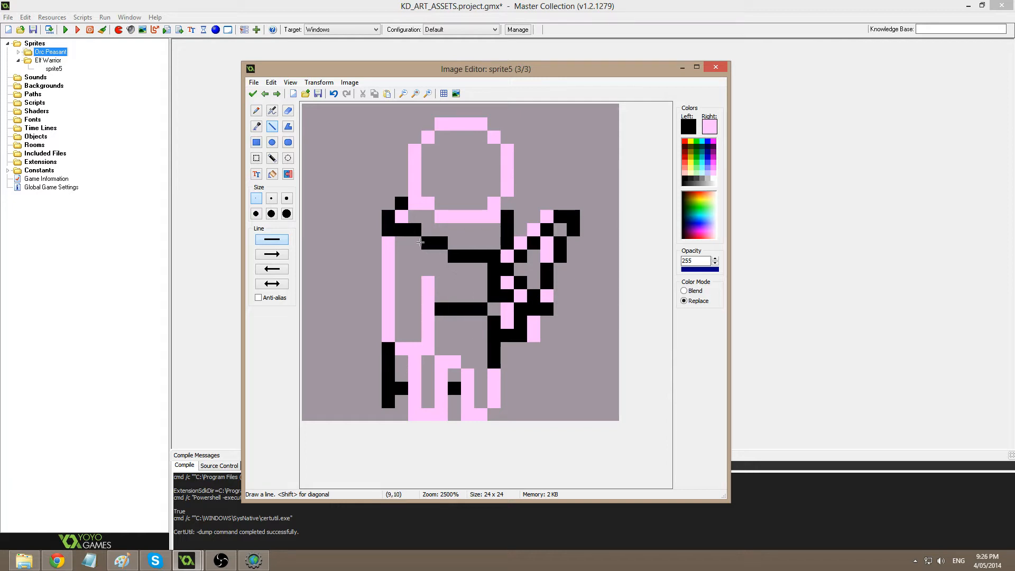
pyautogui.moveTo(421, 241)
pyautogui.mouseDown()
pyautogui.moveTo(403, 252)
pyautogui.moveTo(403, 232)
pyautogui.moveTo(420, 229)
pyautogui.mouseUp()
pyautogui.click(390, 245)
# Touch up the chest, blackening some pixels and erasing stray ones to transparent.
pyautogui.keyDown('ctrl'); pyautogui.click(423, 223); pyautogui.keyUp('ctrl')
pyautogui.keyDown('ctrl'); pyautogui.click(422, 239); pyautogui.keyUp('ctrl')
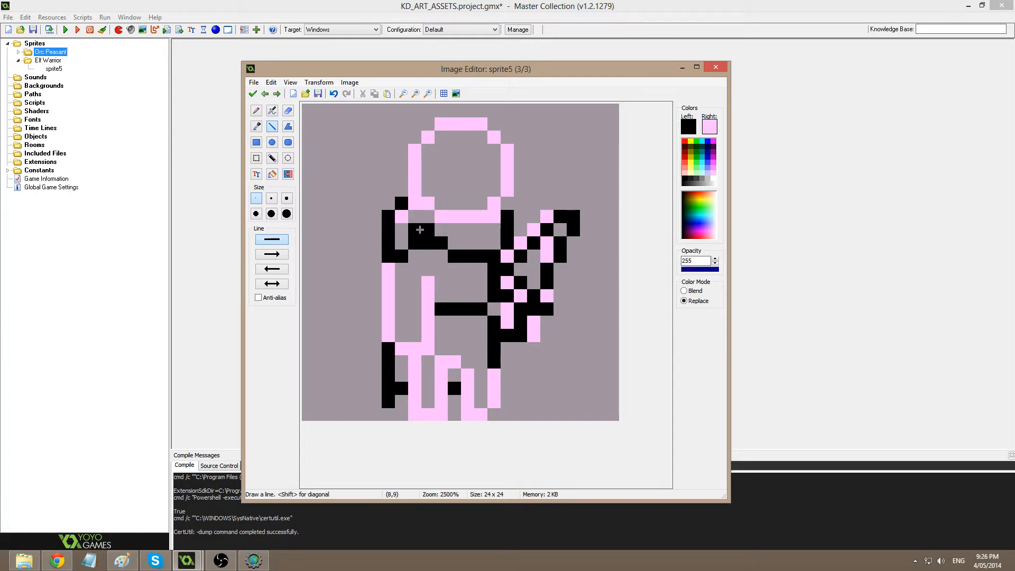
pyautogui.click(454, 245)
pyautogui.click(443, 230)
pyautogui.keyDown('ctrl'); pyautogui.click(442, 261); pyautogui.keyUp('ctrl')
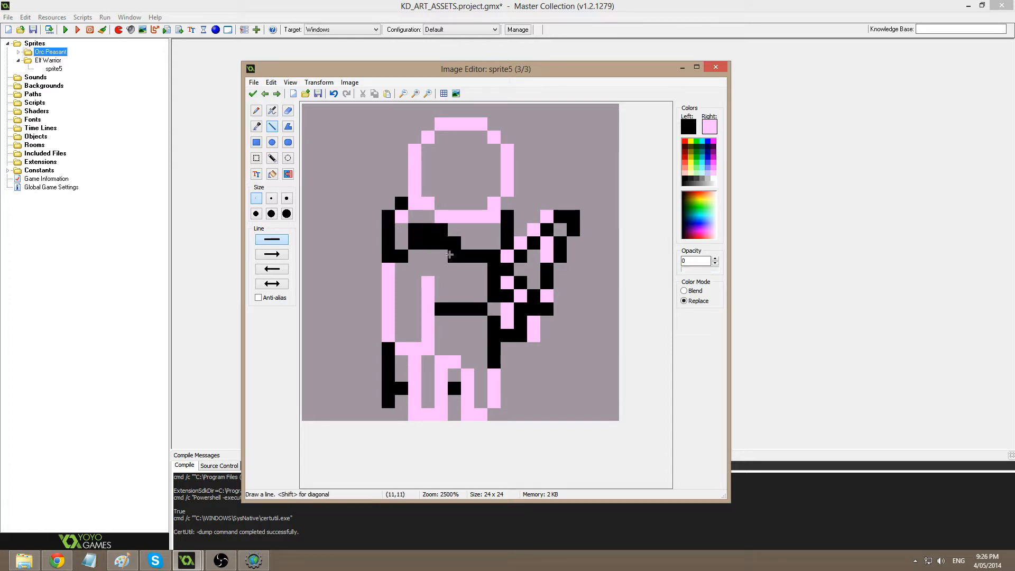
pyautogui.click(453, 255)
pyautogui.click(430, 242)
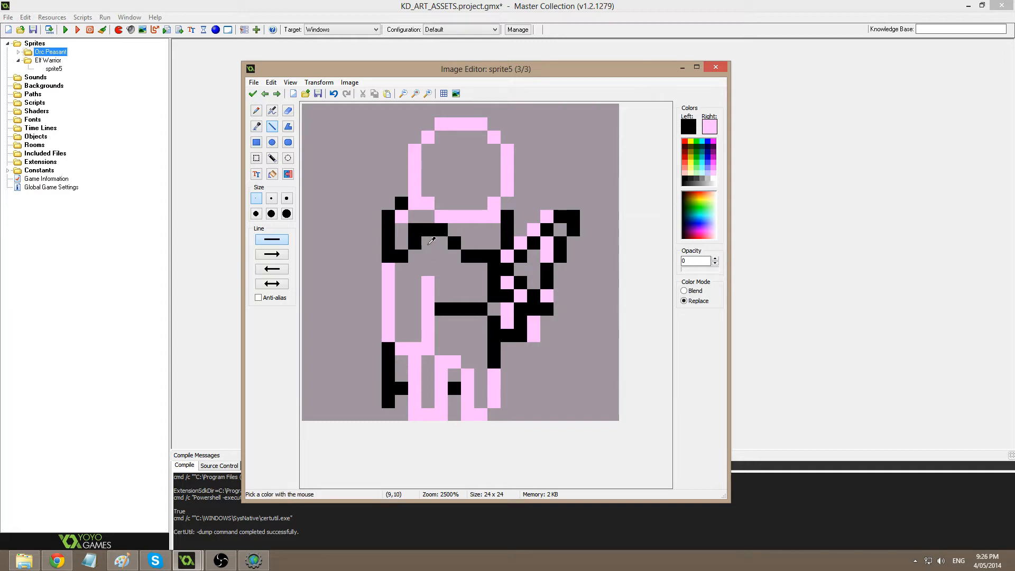
pyautogui.click(416, 228)
pyautogui.hotkey('ctrl', 'z')
pyautogui.click(415, 243)
pyautogui.click(403, 257)
pyautogui.keyDown('ctrl'); pyautogui.click(390, 250); pyautogui.keyUp('ctrl')
pyautogui.click(403, 243)
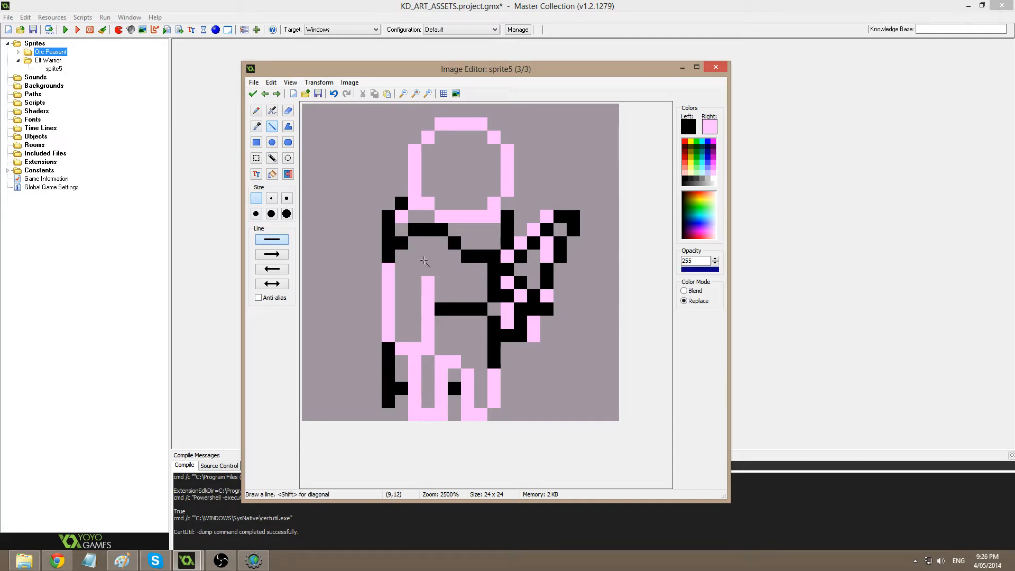
# Draw a black line down the body's left side, then move and enlarge the Image Editor window.
pyautogui.moveTo(389, 265)
pyautogui.mouseDown()
pyautogui.moveTo(388, 303)
pyautogui.moveTo(428, 309)
pyautogui.moveTo(431, 284)
pyautogui.mouseUp()
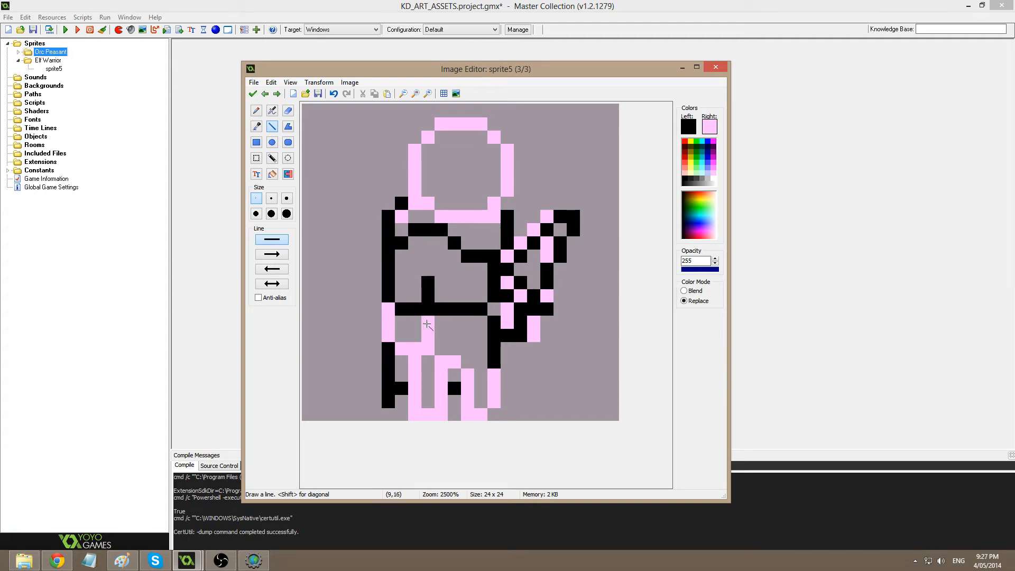
pyautogui.moveTo(427, 324); pyautogui.dragTo(391, 307)
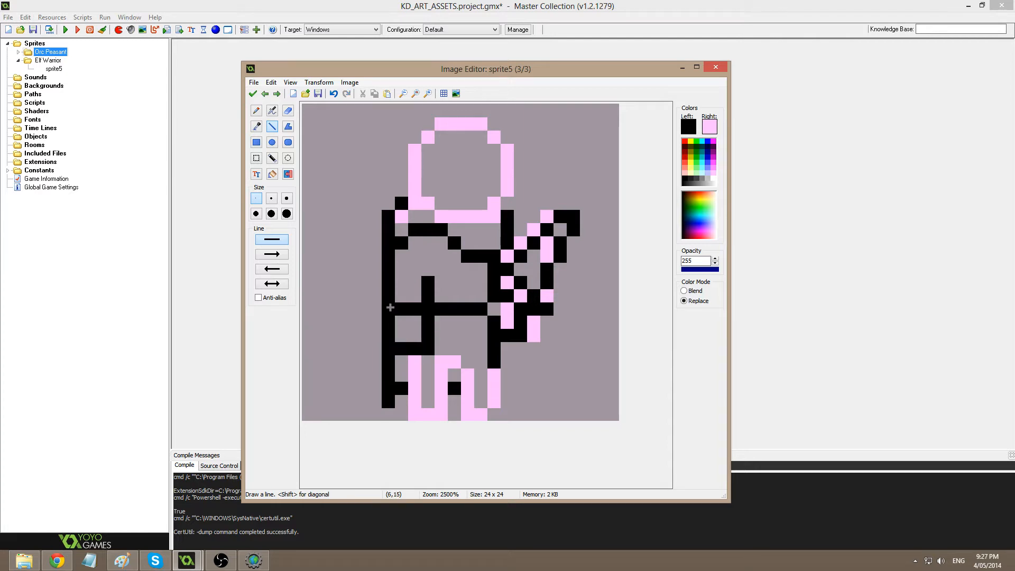
pyautogui.moveTo(463, 76); pyautogui.dragTo(447, 62)
pyautogui.moveTo(708, 482); pyautogui.dragTo(715, 497)
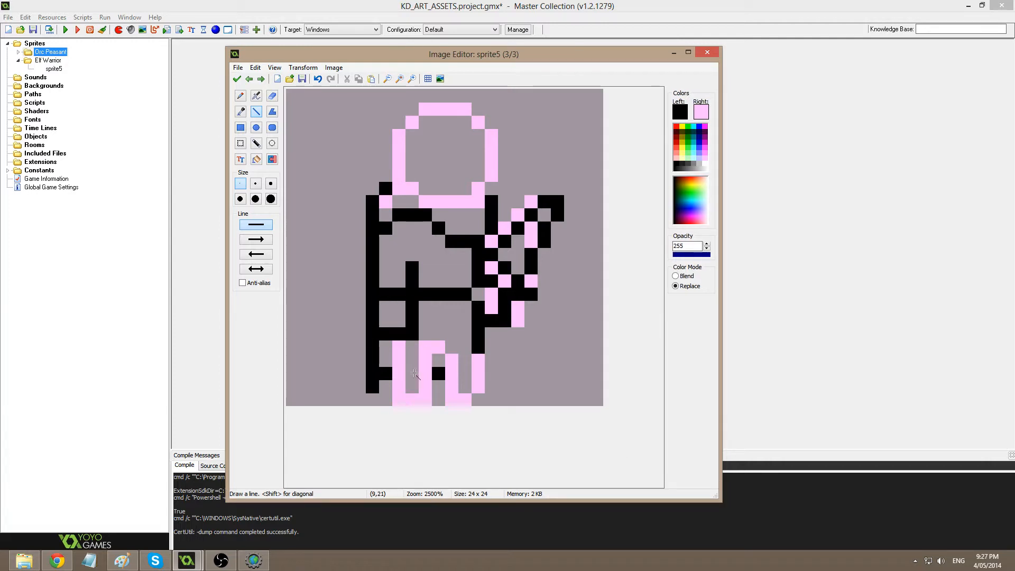
# Outline the left leg and its bottom edge in black, undoing the stray slanted line.
pyautogui.moveTo(399, 347); pyautogui.dragTo(412, 400)
pyautogui.click(401, 401)
pyautogui.hotkey('ctrl', 'z')
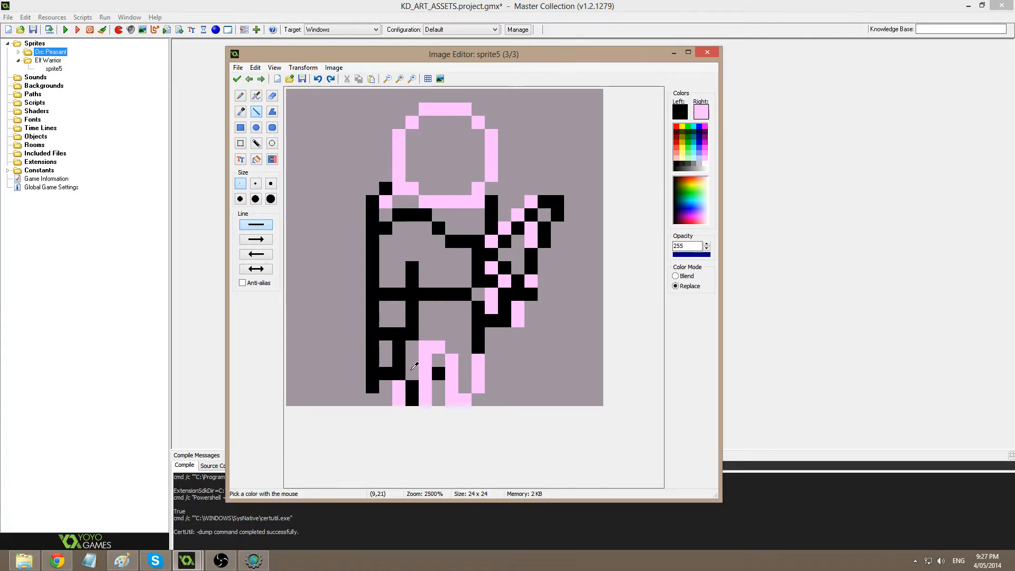
pyautogui.hotkey('ctrl', 'z')
pyautogui.moveTo(399, 348)
pyautogui.mouseDown()
pyautogui.moveTo(399, 401)
pyautogui.moveTo(425, 400)
pyautogui.mouseUp()
pyautogui.moveTo(425, 401)
pyautogui.mouseDown()
pyautogui.moveTo(426, 343)
pyautogui.moveTo(453, 367)
pyautogui.moveTo(453, 400)
pyautogui.mouseUp()
# Outline the right leg and foot in black, replacing its pink edge.
pyautogui.moveTo(307, 215)
pyautogui.keyDown('shift'); pyautogui.mouseDown()
pyautogui.moveTo(321, 181)
pyautogui.moveTo(400, 135)
pyautogui.moveTo(337, 132)
pyautogui.moveTo(350, 265)
pyautogui.moveTo(312, 302)
pyautogui.mouseUp(); pyautogui.keyUp('shift')
pyautogui.hotkey('ctrl', 'z')
pyautogui.click(464, 398)
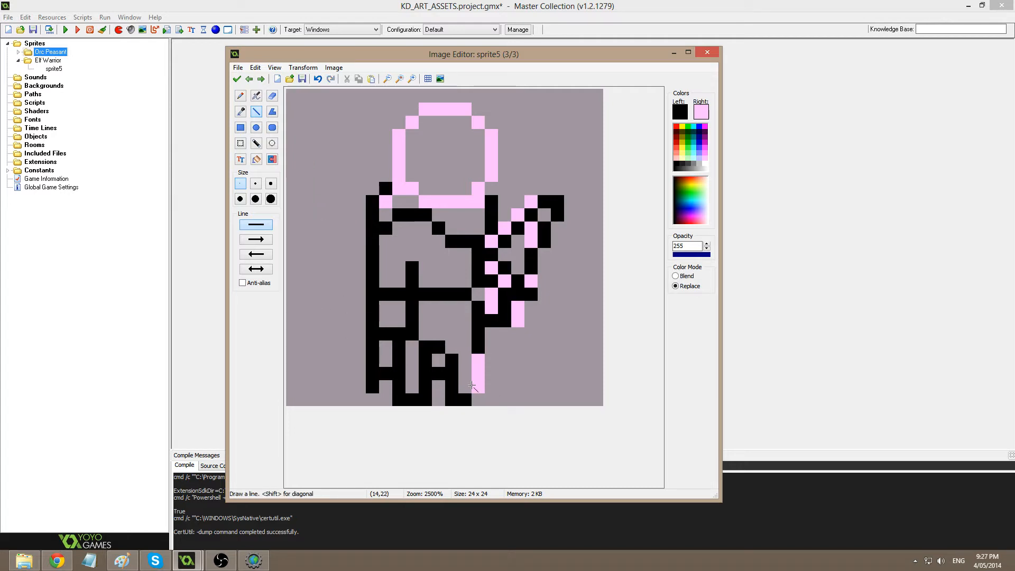
pyautogui.moveTo(473, 386); pyautogui.dragTo(478, 359)
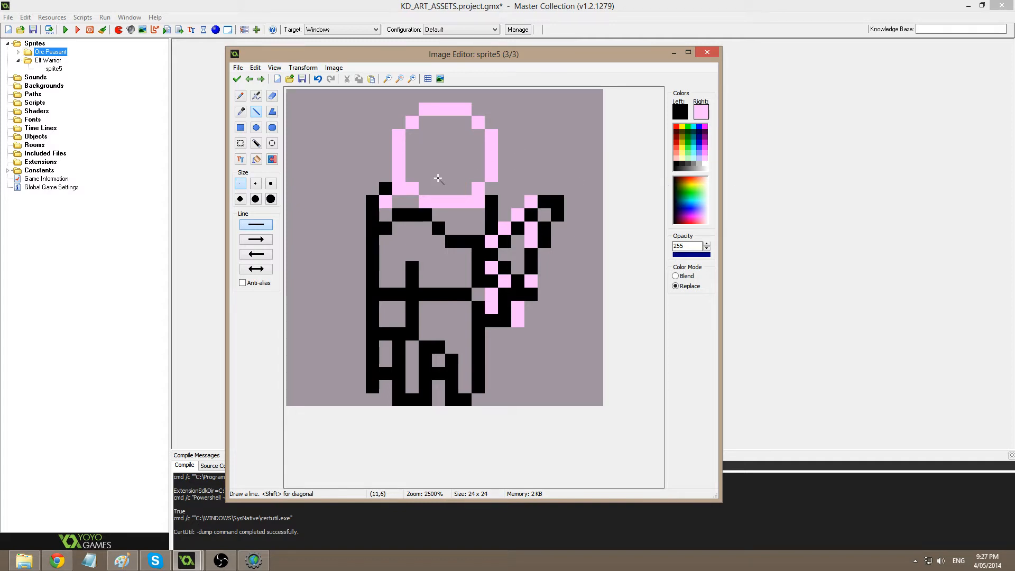
# Draw black lines over the head's bottom row, face and hair, erasing misplaced pixels.
pyautogui.moveTo(429, 199)
pyautogui.mouseDown()
pyautogui.moveTo(466, 202)
pyautogui.moveTo(482, 188)
pyautogui.moveTo(488, 147)
pyautogui.mouseUp()
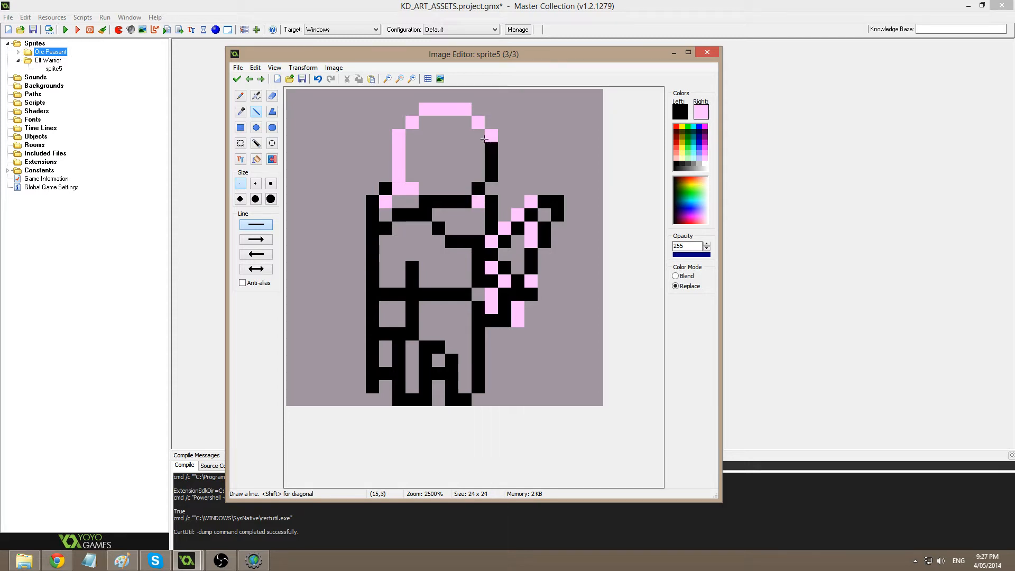
pyautogui.moveTo(492, 137)
pyautogui.mouseDown()
pyautogui.moveTo(444, 140)
pyautogui.moveTo(464, 139)
pyautogui.moveTo(443, 161)
pyautogui.mouseUp()
pyautogui.hotkey('ctrl', 'z')
pyautogui.click(272, 95)
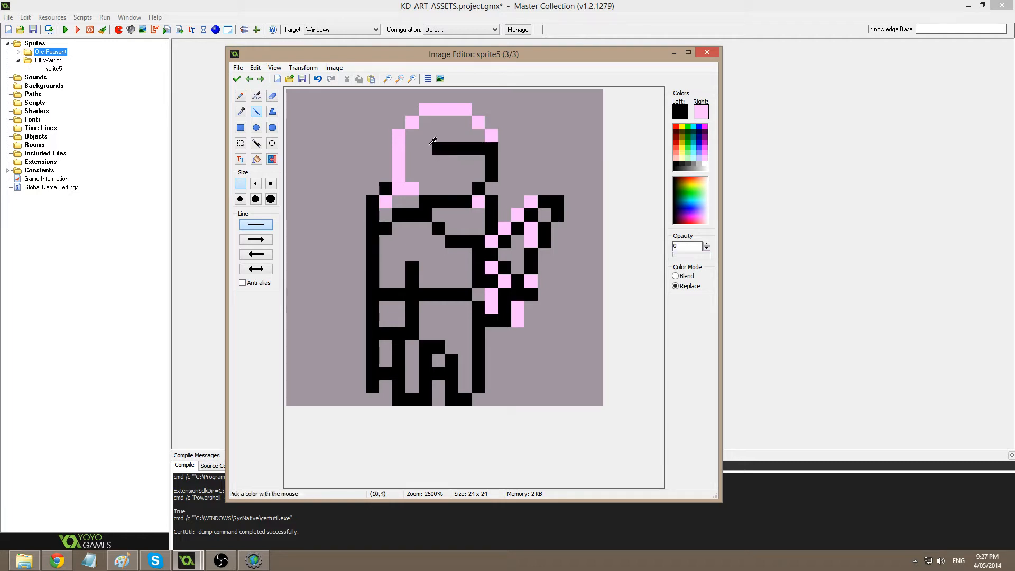
pyautogui.click(439, 149)
pyautogui.click(257, 112)
pyautogui.moveTo(441, 164)
pyautogui.mouseDown()
pyautogui.moveTo(439, 190)
pyautogui.moveTo(400, 136)
pyautogui.moveTo(412, 122)
pyautogui.moveTo(460, 109)
pyautogui.moveTo(492, 136)
pyautogui.mouseUp()
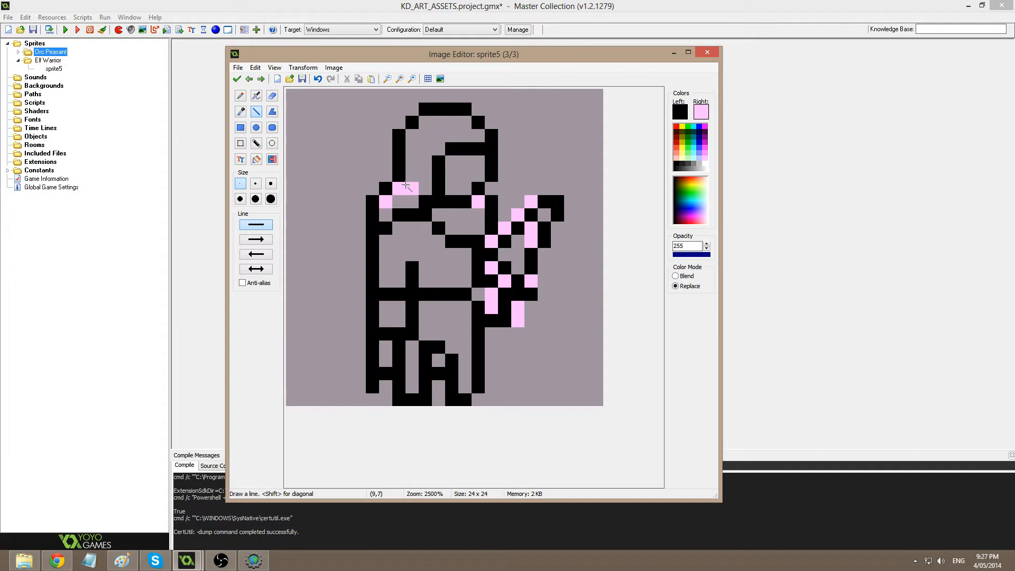
pyautogui.keyDown('ctrl'); pyautogui.click(448, 184); pyautogui.keyUp('ctrl')
pyautogui.moveTo(439, 175)
pyautogui.mouseDown()
pyautogui.moveTo(438, 188)
pyautogui.moveTo(425, 177)
pyautogui.moveTo(426, 187)
pyautogui.mouseUp()
# Extend the black head outline up the left side and add a pixel on top.
pyautogui.keyDown('ctrl'); pyautogui.click(436, 165); pyautogui.keyUp('ctrl')
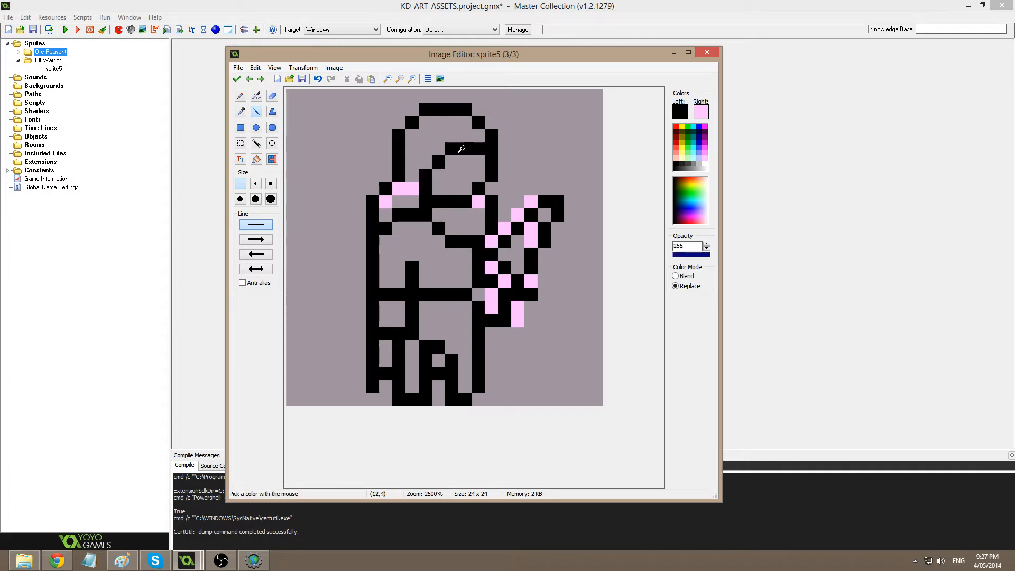
pyautogui.moveTo(426, 150); pyautogui.dragTo(415, 143)
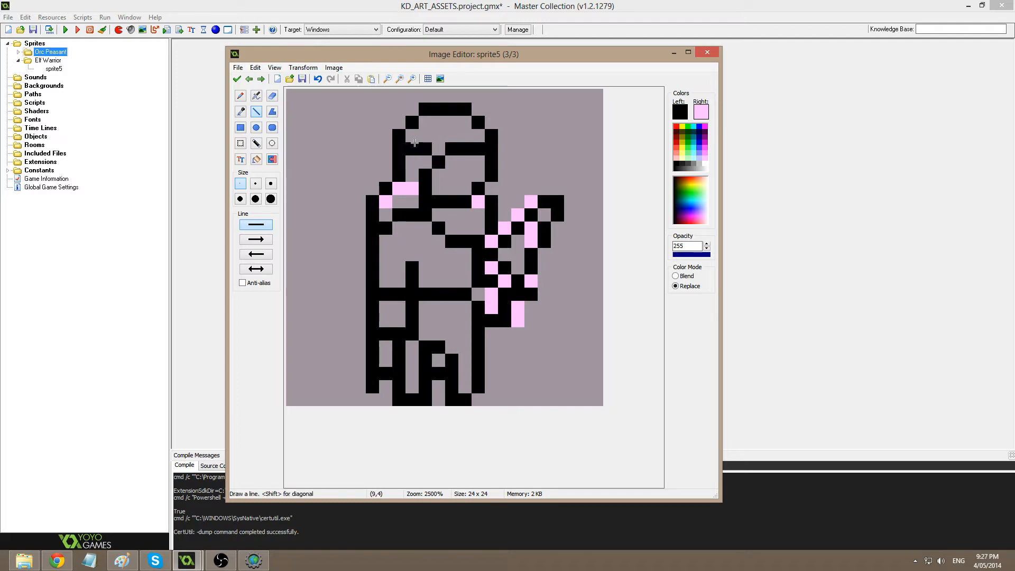
pyautogui.hotkey('ctrl', 'z')
pyautogui.click(416, 147)
pyautogui.click(398, 122)
pyautogui.click(400, 109)
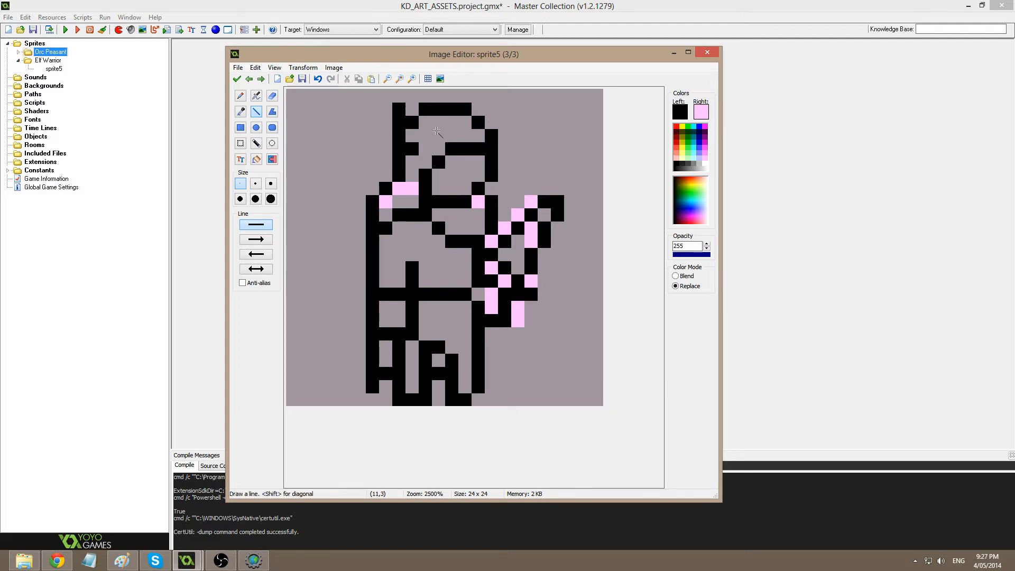
pyautogui.click(460, 95)
pyautogui.click(426, 135)
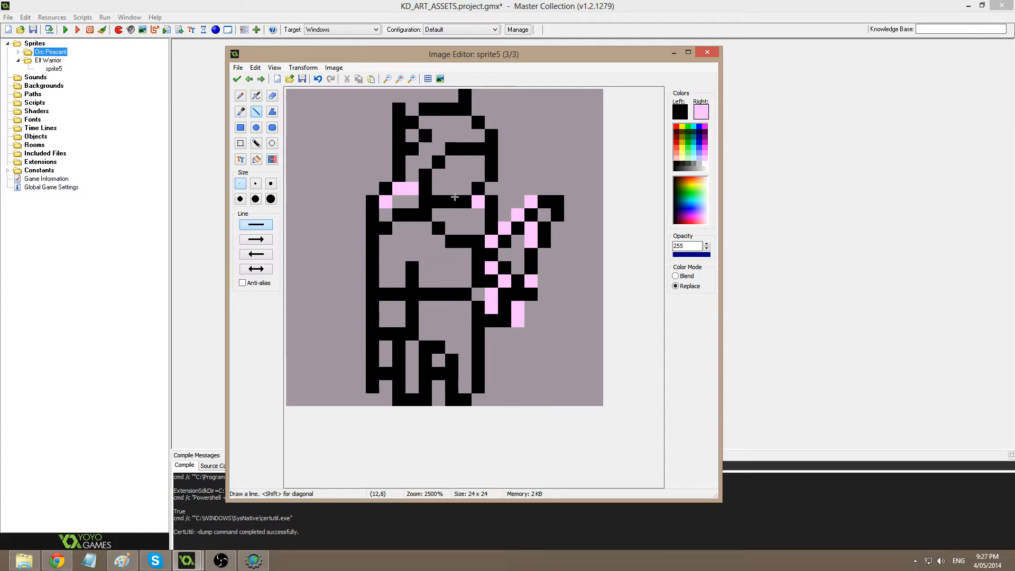
# Redraw the head's right edge one column left and reselect black from the outline.
pyautogui.keyDown('ctrl'); pyautogui.click(520, 170); pyautogui.keyUp('ctrl')
pyautogui.moveTo(491, 162); pyautogui.dragTo(478, 185)
pyautogui.keyDown('ctrl'); pyautogui.click(479, 187); pyautogui.keyUp('ctrl')
pyautogui.keyDown('ctrl'); pyautogui.click(514, 166); pyautogui.keyUp('ctrl')
pyautogui.keyDown('ctrl'); pyautogui.click(491, 153); pyautogui.keyUp('ctrl')
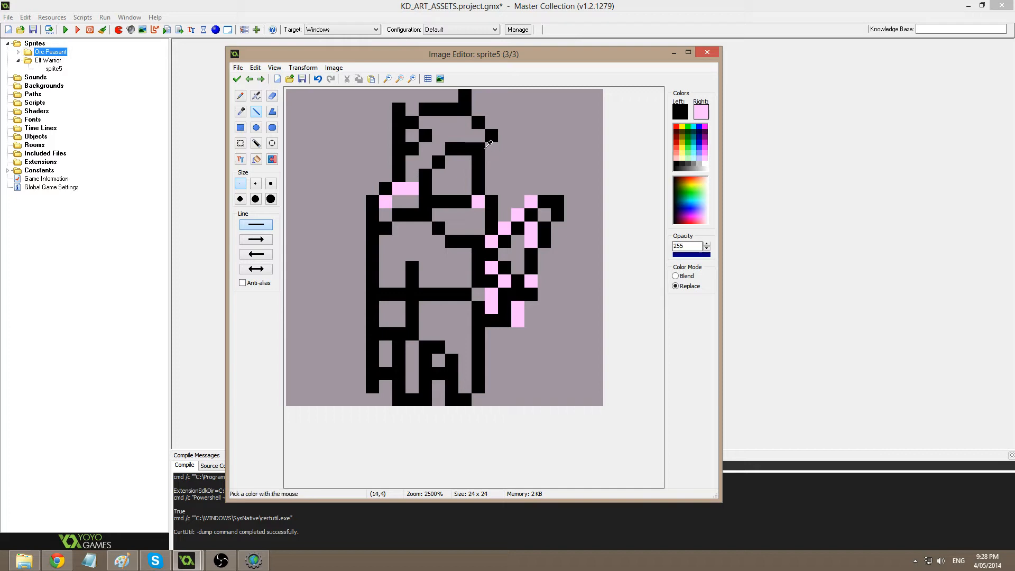
# Remove the leftover pink sketch pixels from the third frame with Change Color.
pyautogui.click(237, 79)
pyautogui.doubleClick(494, 153)
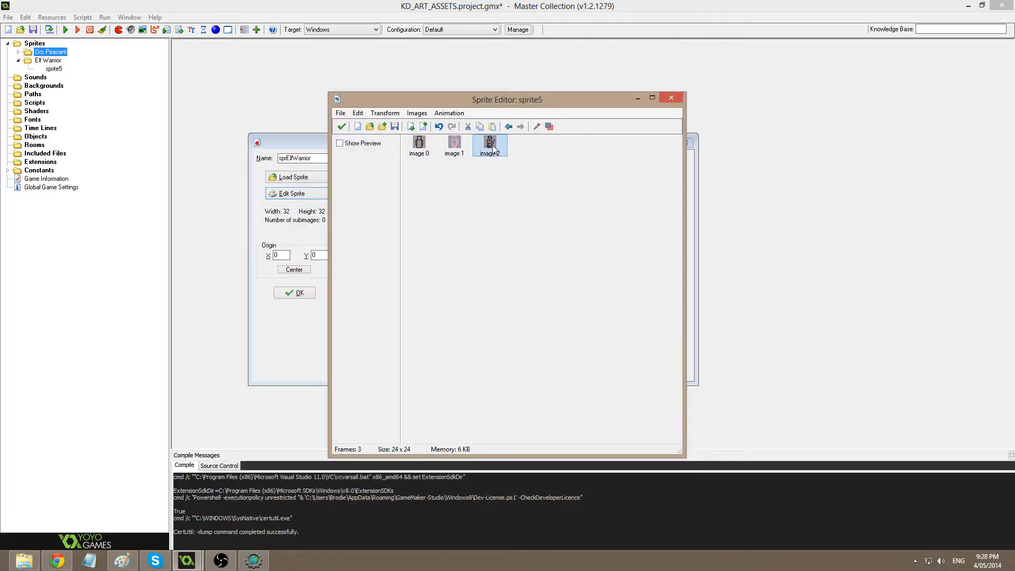
pyautogui.keyDown('ctrl'); pyautogui.click(410, 186); pyautogui.keyUp('ctrl')
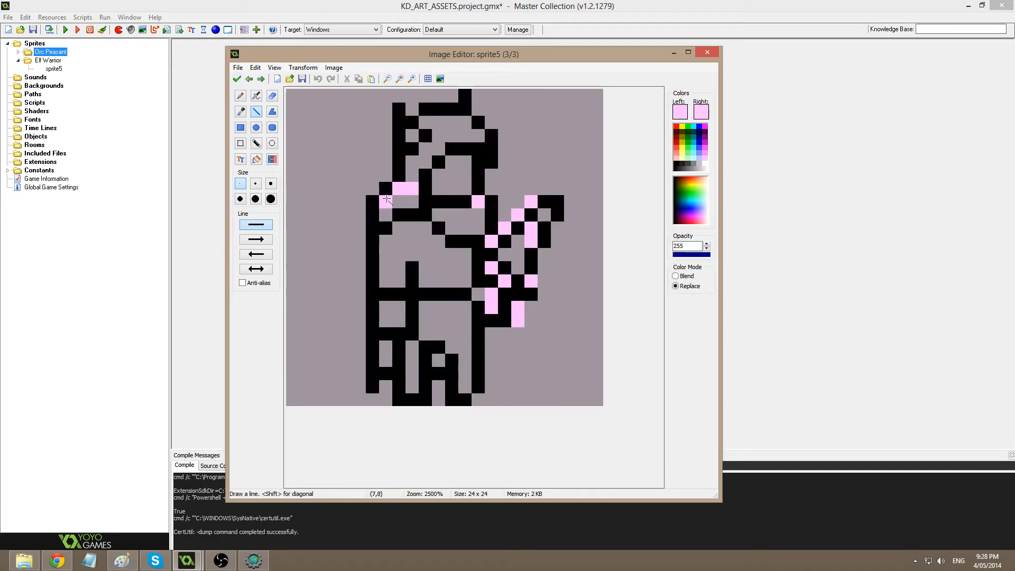
pyautogui.click(272, 159)
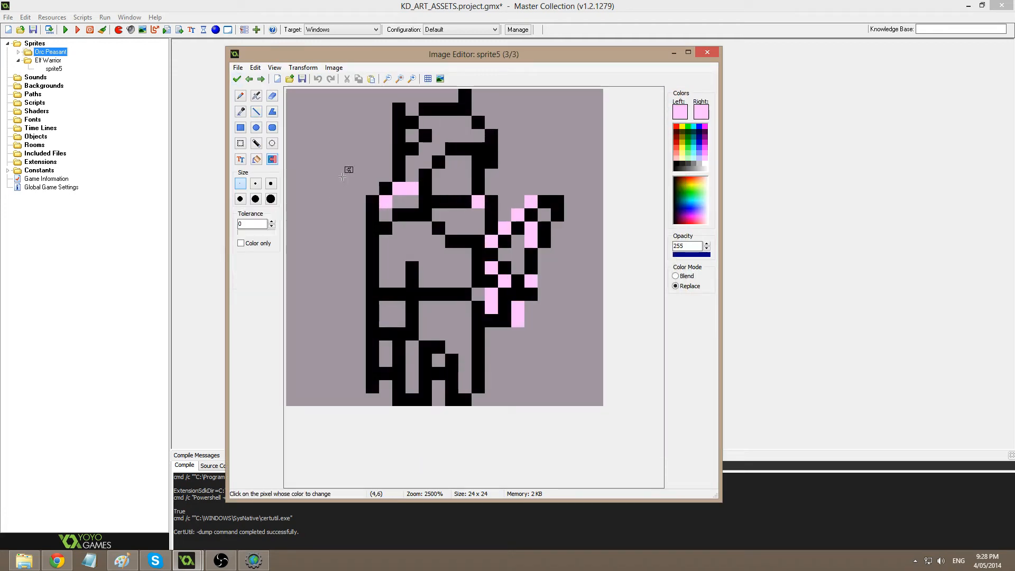
pyautogui.click(347, 169)
pyautogui.hotkey('ctrl', 'z')
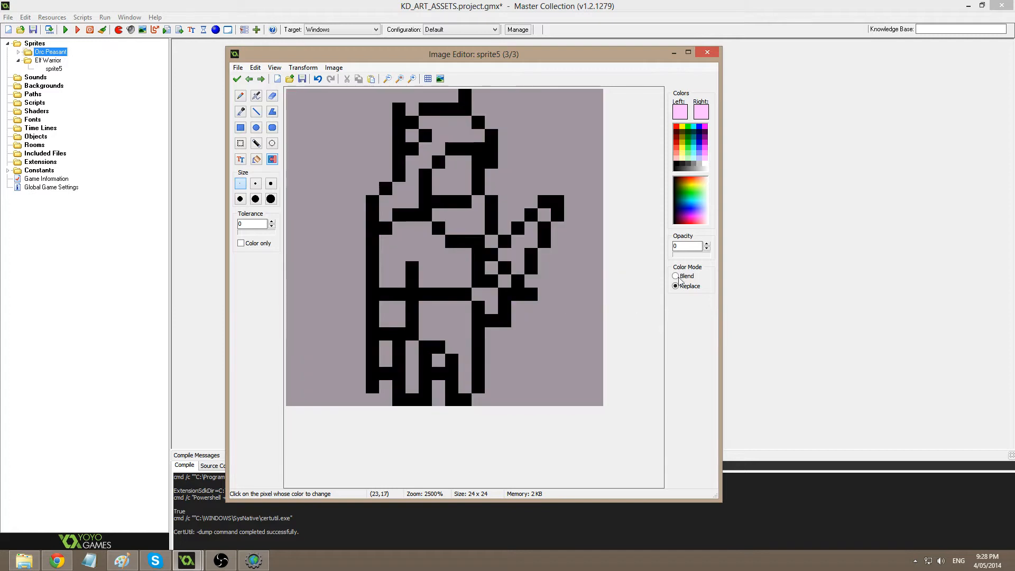
# Accept the cleaned third frame, duplicate it, and open the new fourth frame.
pyautogui.click(237, 79)
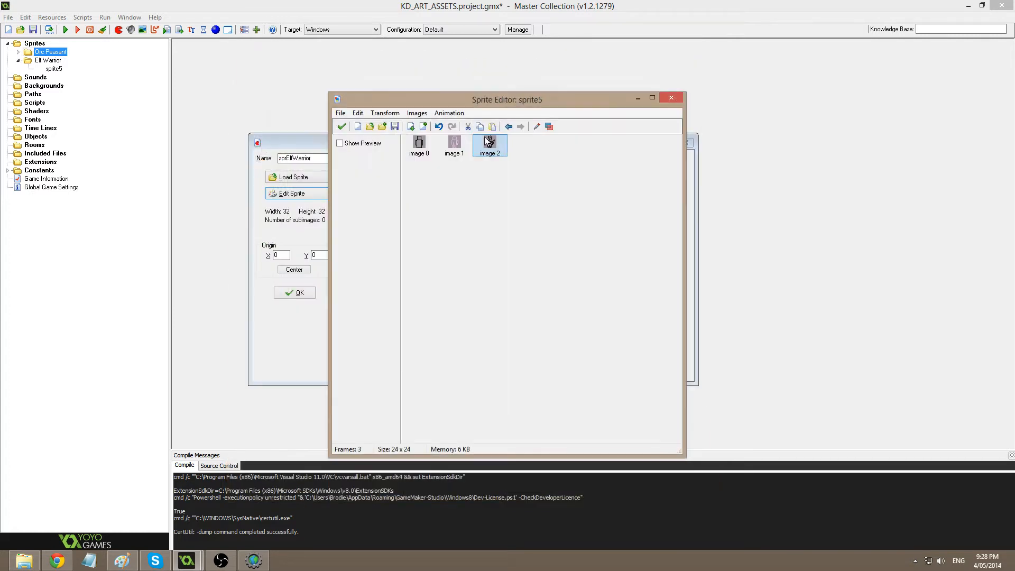
pyautogui.hotkey('ctrl', 'v')
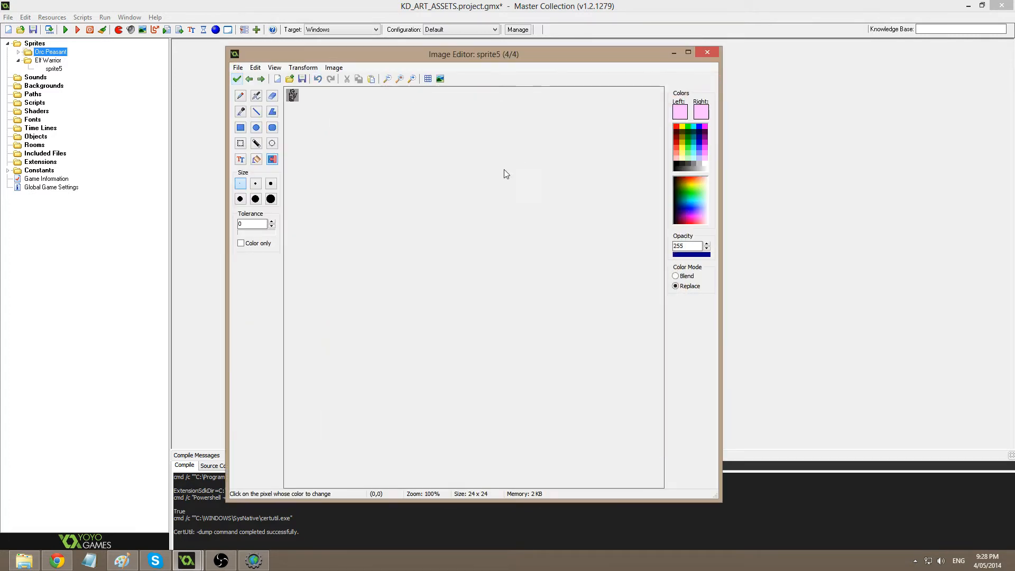
pyautogui.doubleClick(525, 147)
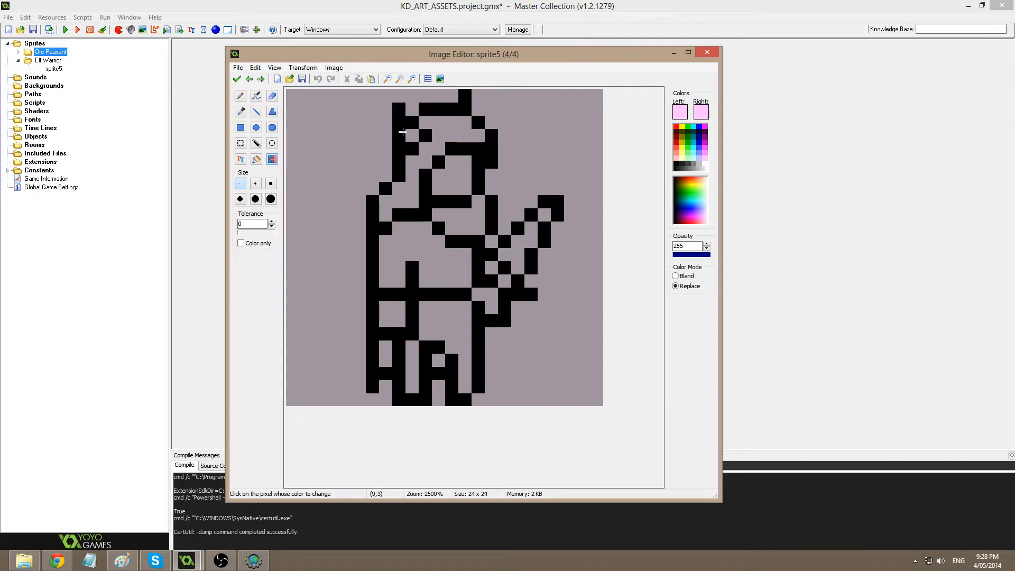
# Mix a muted dark green as the drawing colour.
pyautogui.click(256, 112)
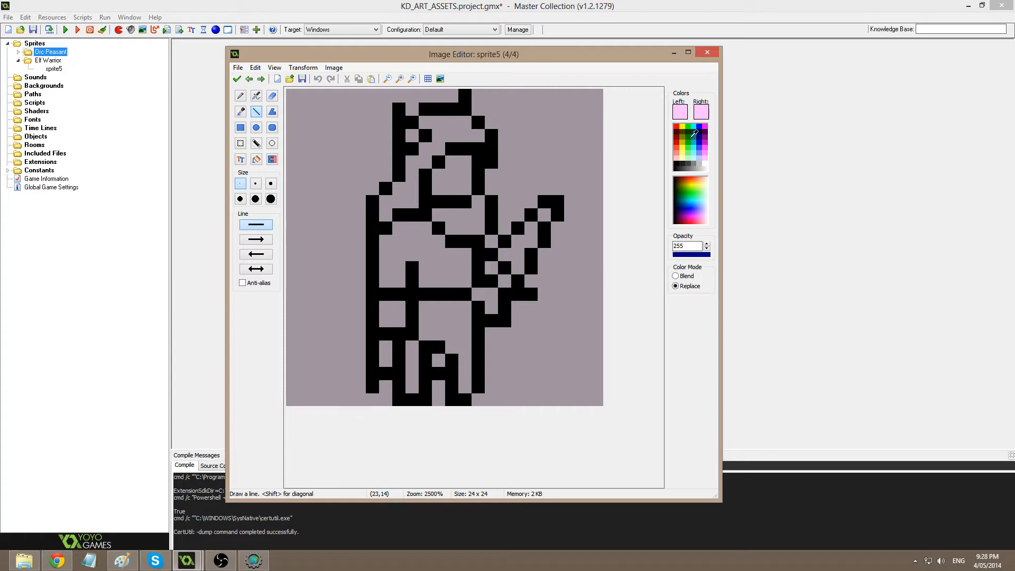
pyautogui.click(683, 109)
pyautogui.click(533, 229)
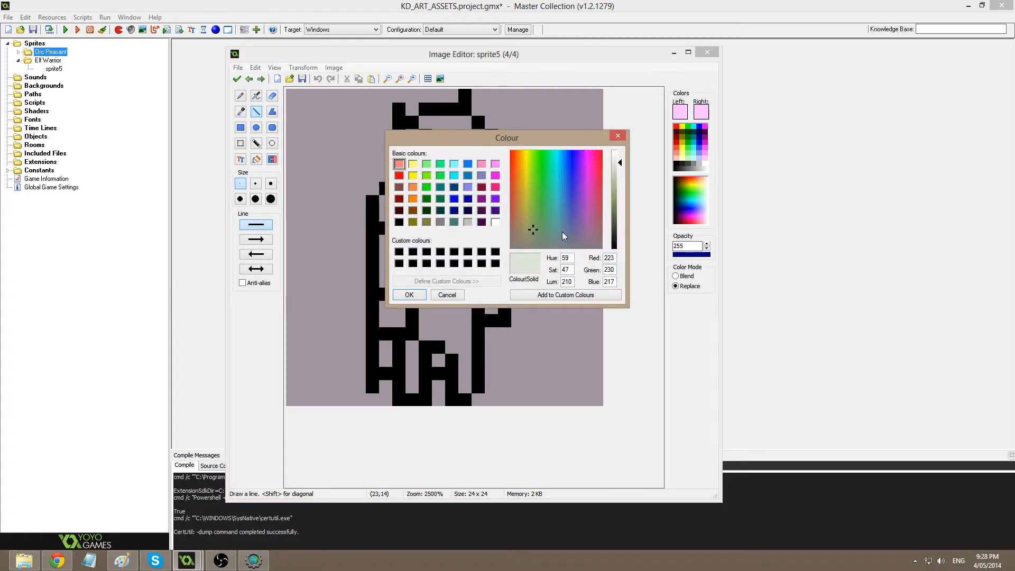
pyautogui.click(539, 227)
pyautogui.click(538, 234)
pyautogui.click(621, 225)
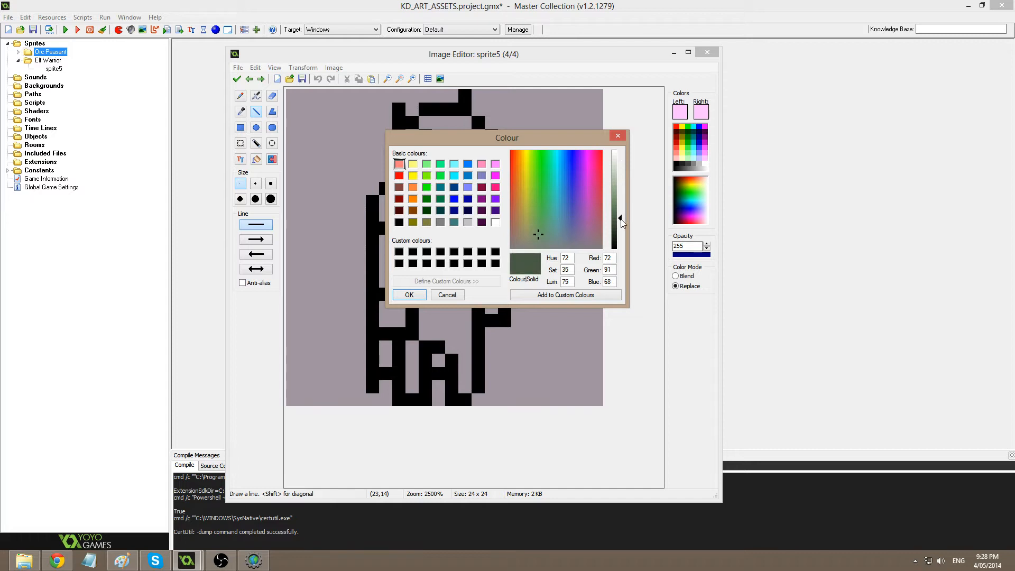
pyautogui.moveTo(620, 224); pyautogui.dragTo(621, 220)
pyautogui.click(547, 238)
pyautogui.click(620, 222)
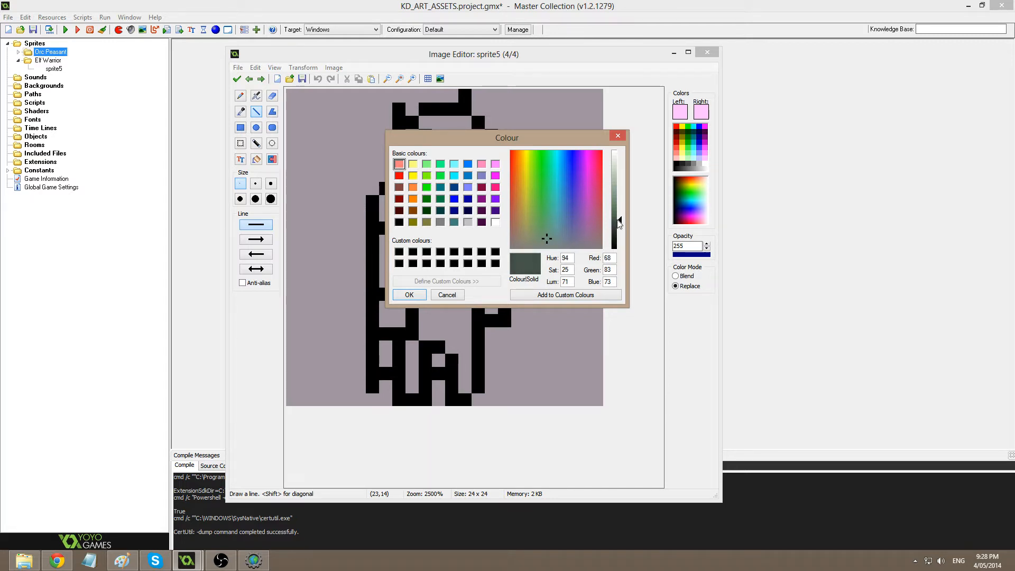
pyautogui.click(410, 295)
# Flood-fill the tunic, pants and left leg gap dark green, undoing an accidental outline fill.
pyautogui.click(256, 159)
pyautogui.click(454, 281)
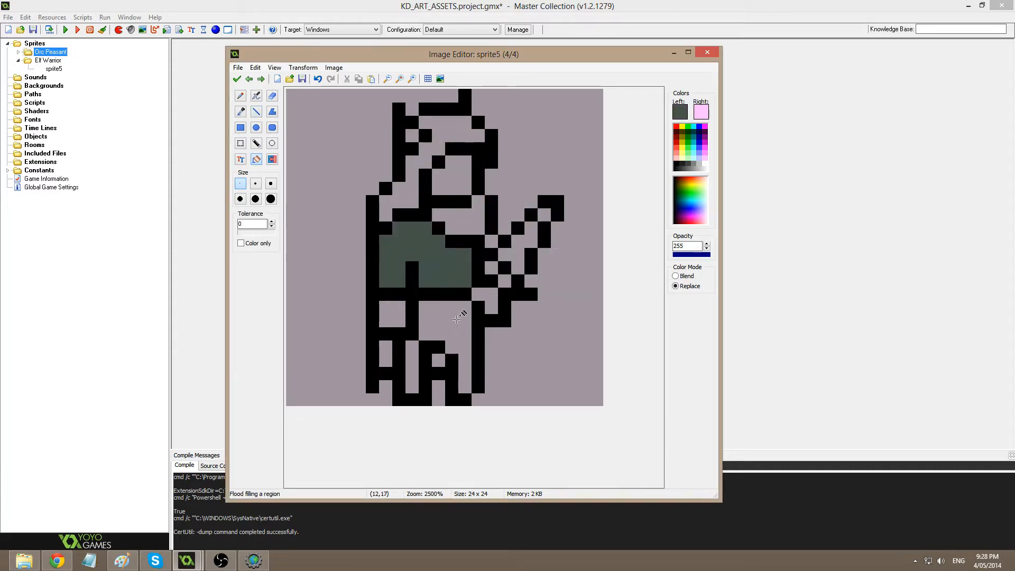
pyautogui.click(457, 319)
pyautogui.click(478, 317)
pyautogui.click(318, 79)
pyautogui.click(412, 365)
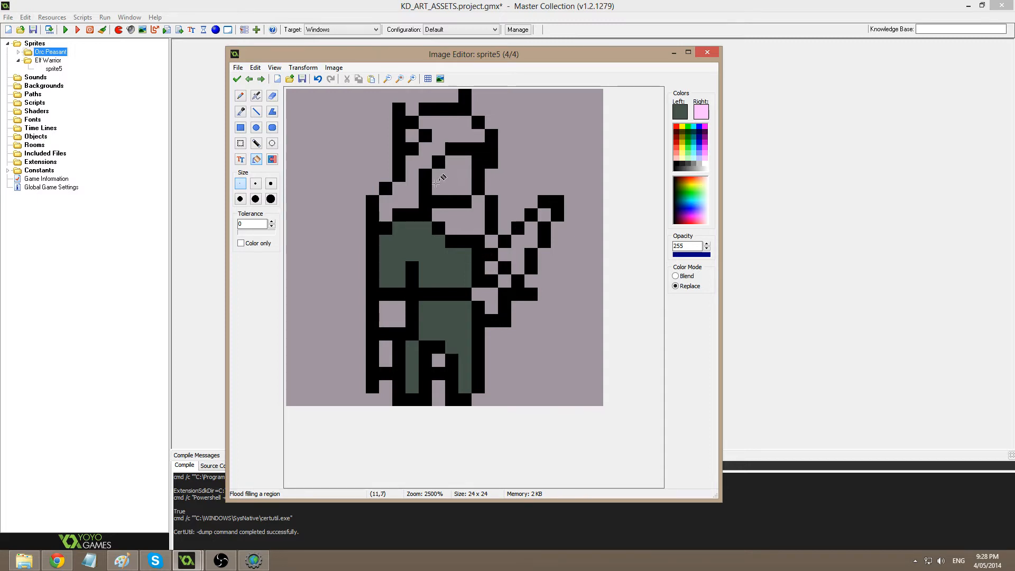
# Pencil a black pixel beside the face.
pyautogui.click(241, 96)
pyautogui.click(678, 164)
pyautogui.click(412, 188)
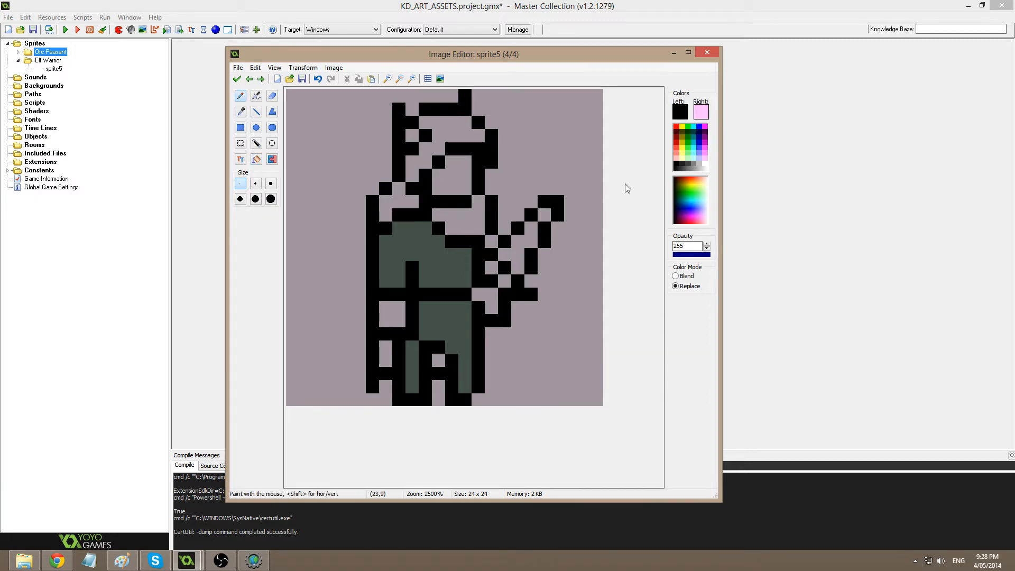
# Fill the shoulder pads and inner leg gaps with a dark grey-purple.
pyautogui.keyDown('ctrl'); pyautogui.click(515, 216); pyautogui.keyUp('ctrl')
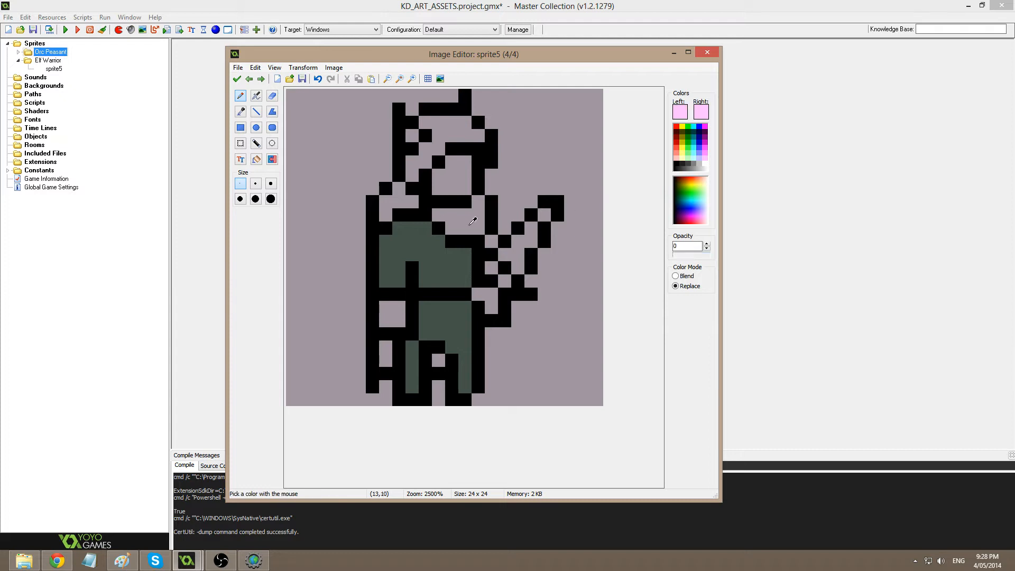
pyautogui.click(677, 113)
pyautogui.moveTo(569, 234); pyautogui.dragTo(575, 236)
pyautogui.click(623, 228)
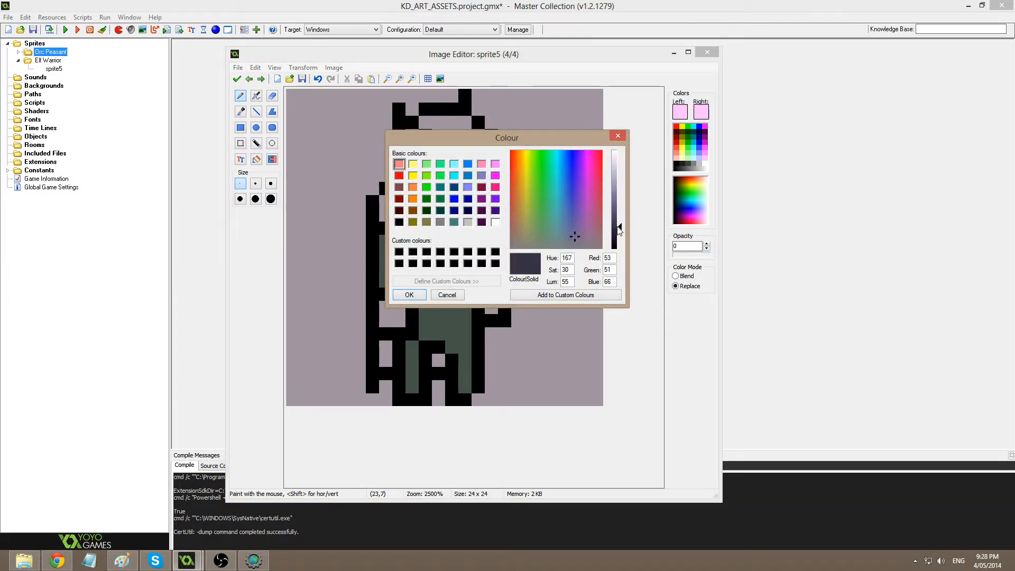
pyautogui.click(409, 294)
pyautogui.click(256, 159)
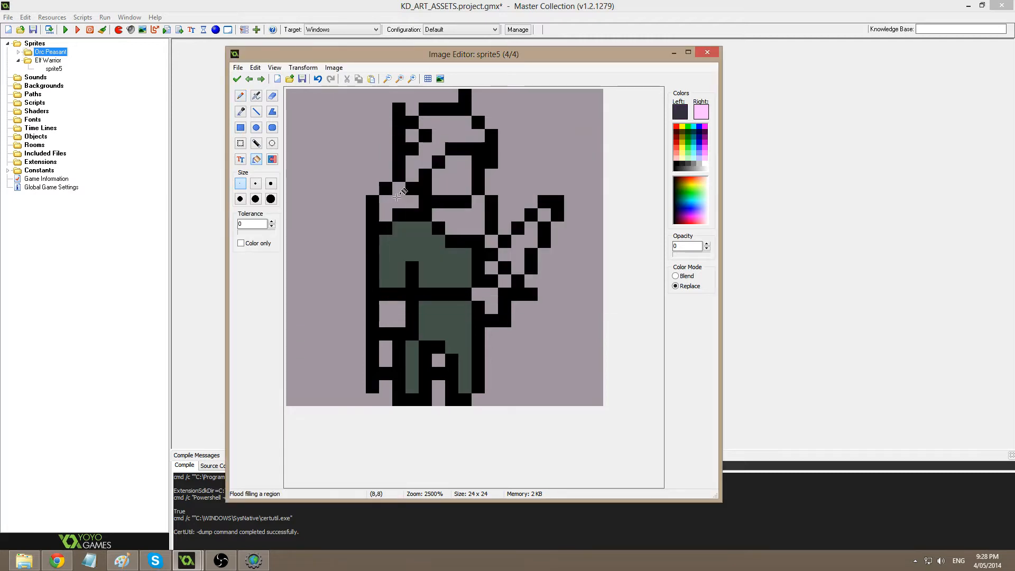
pyautogui.click(423, 203)
pyautogui.click(462, 221)
pyautogui.click(386, 354)
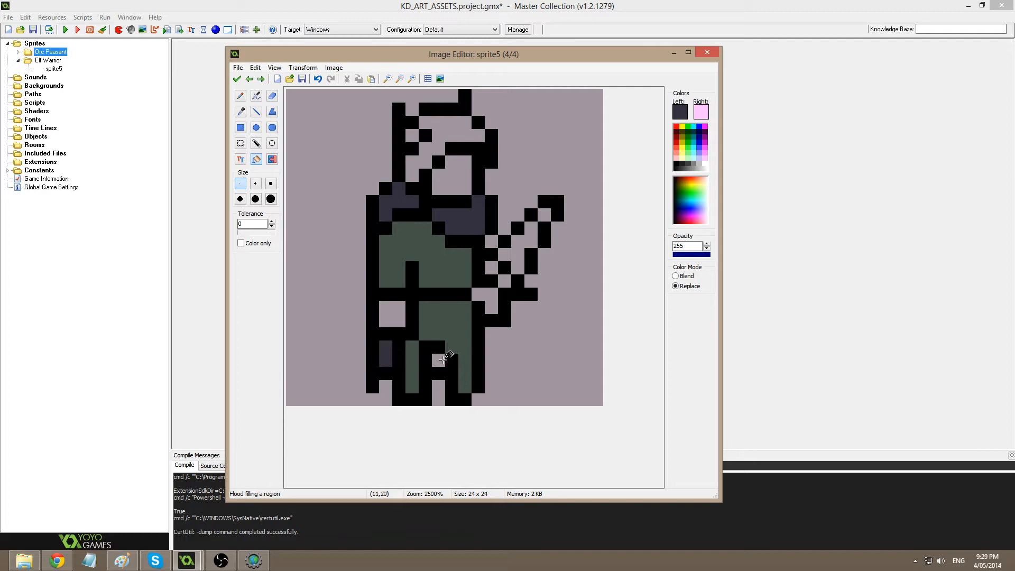
pyautogui.click(443, 360)
# Pencil a black line under the belt and touch up the green tunic pixels below it.
pyautogui.press('p')
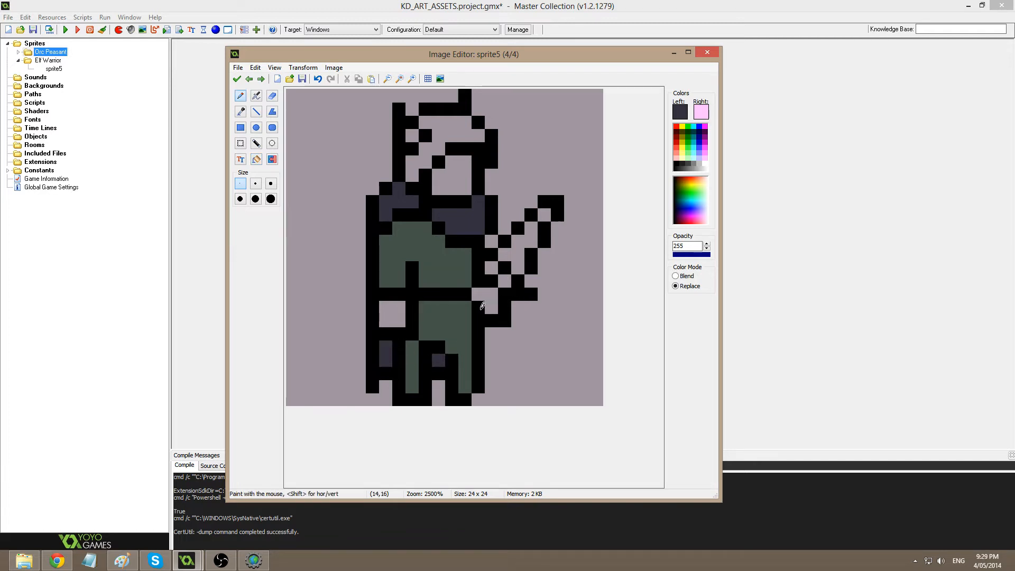
pyautogui.keyDown('ctrl'); pyautogui.click(482, 305); pyautogui.keyUp('ctrl')
pyautogui.click(481, 295)
pyautogui.moveTo(426, 307)
pyautogui.mouseDown()
pyautogui.moveTo(465, 308)
pyautogui.moveTo(465, 291)
pyautogui.moveTo(424, 295)
pyautogui.moveTo(441, 299)
pyautogui.mouseUp()
pyautogui.keyDown('ctrl'); pyautogui.click(461, 282); pyautogui.keyUp('ctrl')
pyautogui.click(426, 286)
pyautogui.keyDown('ctrl'); pyautogui.click(454, 307); pyautogui.keyUp('ctrl')
pyautogui.keyDown('ctrl'); pyautogui.click(451, 295); pyautogui.keyUp('ctrl')
pyautogui.click(425, 307)
pyautogui.click(439, 307)
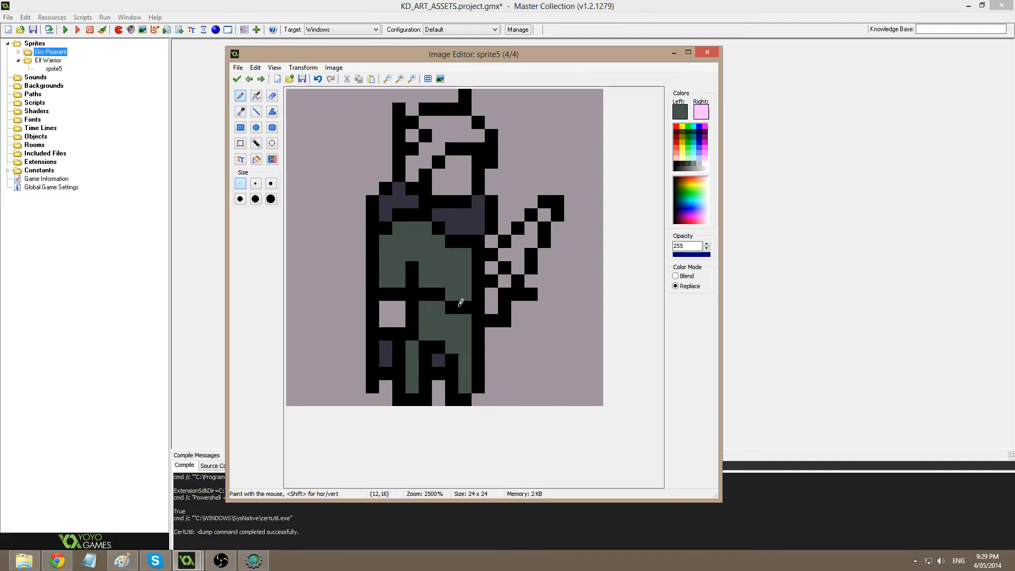
pyautogui.keyDown('ctrl'); pyautogui.click(439, 293); pyautogui.keyUp('ctrl')
pyautogui.click(439, 306)
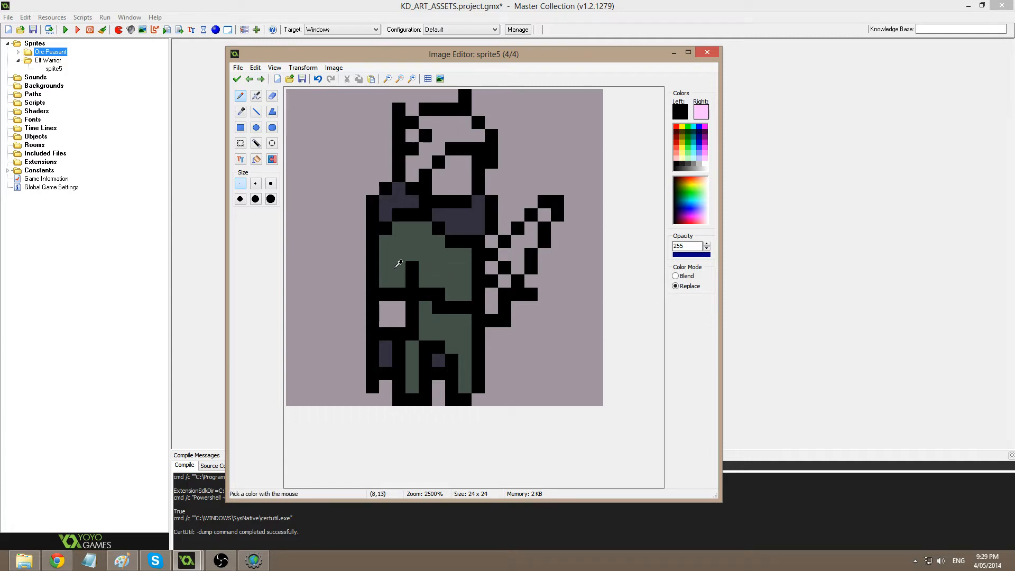
# Add a black notch to the left tunic and erase a stray pixel beside the blade.
pyautogui.click(388, 320)
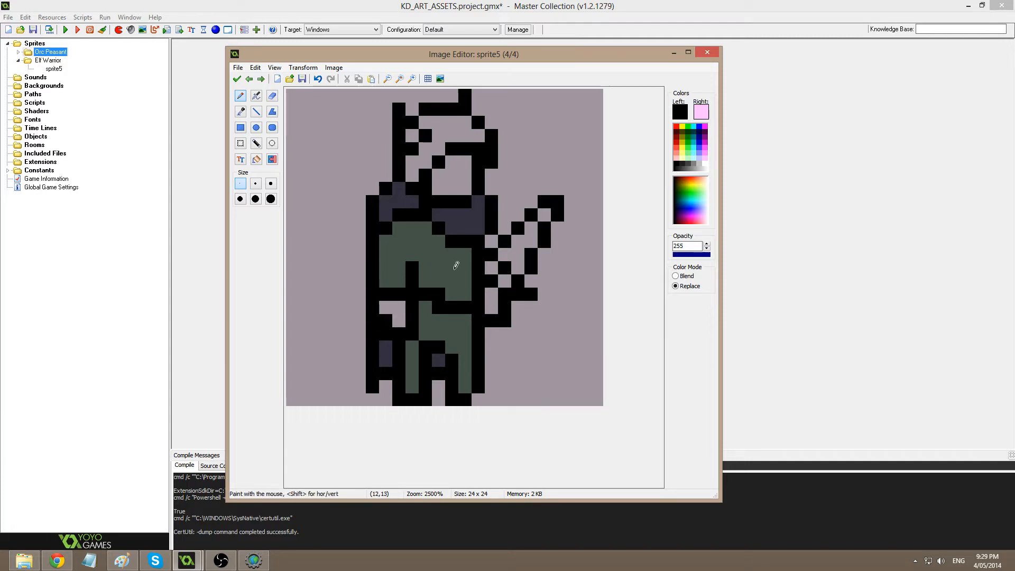
pyautogui.hotkey('ctrl', 'z')
pyautogui.keyDown('ctrl'); pyautogui.click(390, 349); pyautogui.keyUp('ctrl')
pyautogui.keyDown('ctrl'); pyautogui.click(402, 330); pyautogui.keyUp('ctrl')
pyautogui.click(386, 320)
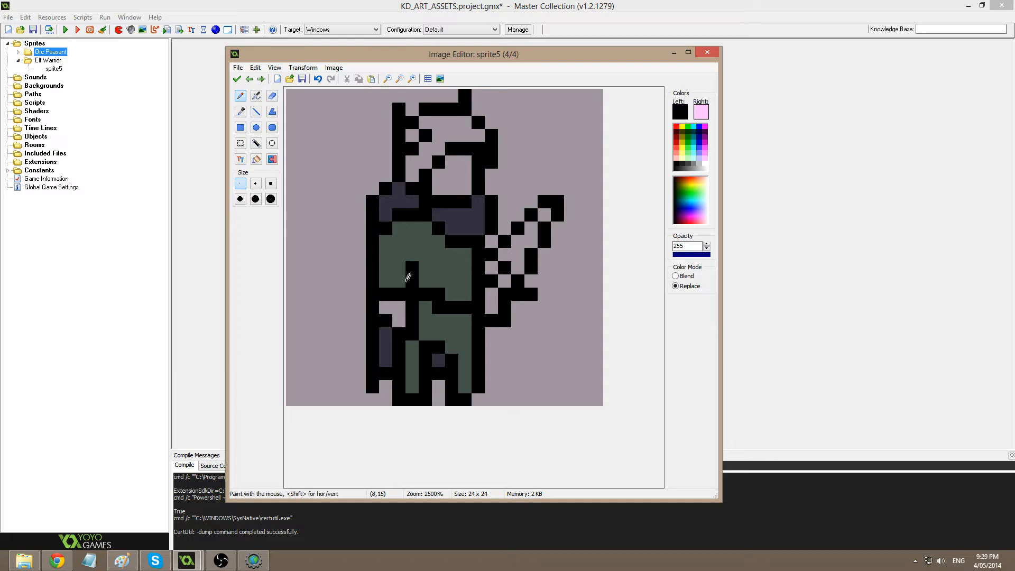
pyautogui.keyDown('ctrl'); pyautogui.click(544, 327); pyautogui.keyUp('ctrl')
pyautogui.click(505, 321)
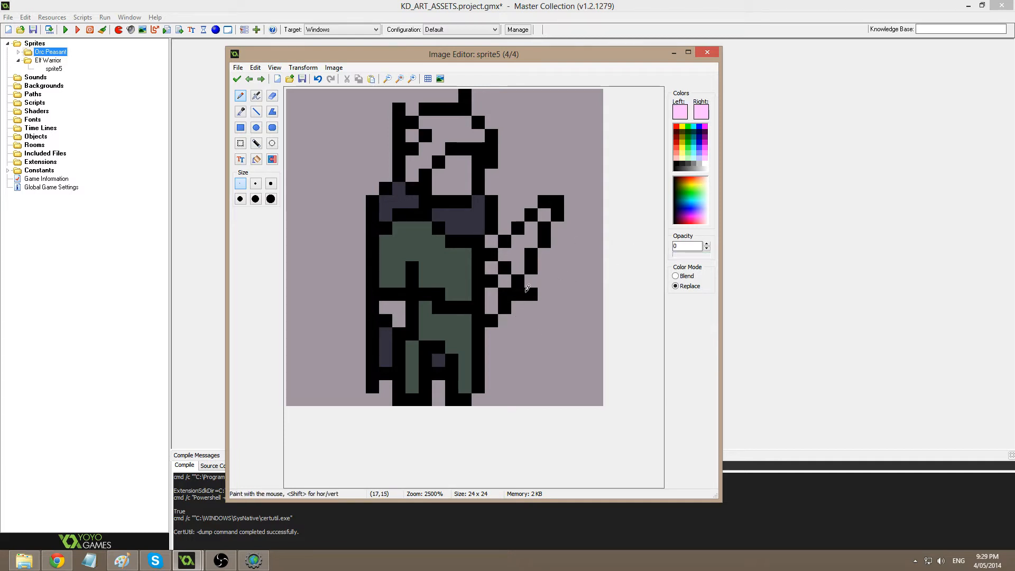
# Mix an opaque tan and flood-fill both hands, the face and the ear pixel.
pyautogui.click(679, 112)
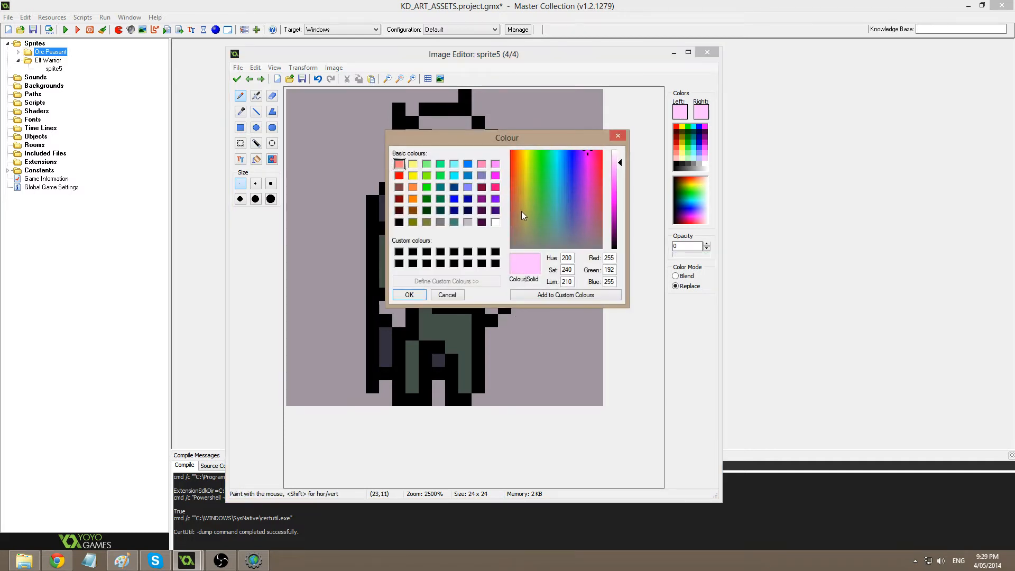
pyautogui.moveTo(521, 211); pyautogui.dragTo(519, 203)
pyautogui.click(620, 173)
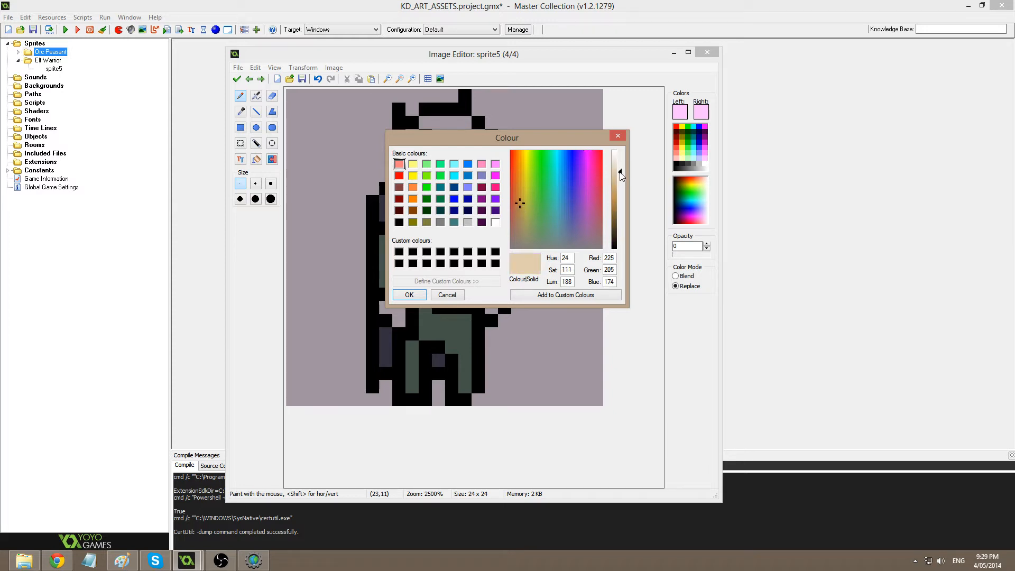
pyautogui.click(410, 295)
pyautogui.click(257, 159)
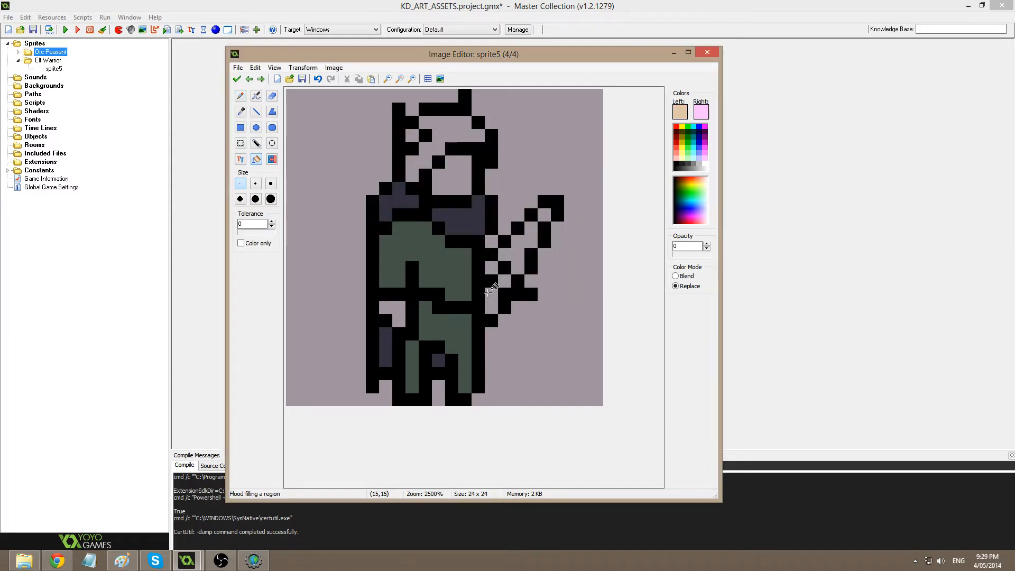
pyautogui.moveTo(677, 255); pyautogui.dragTo(792, 281)
pyautogui.click(392, 311)
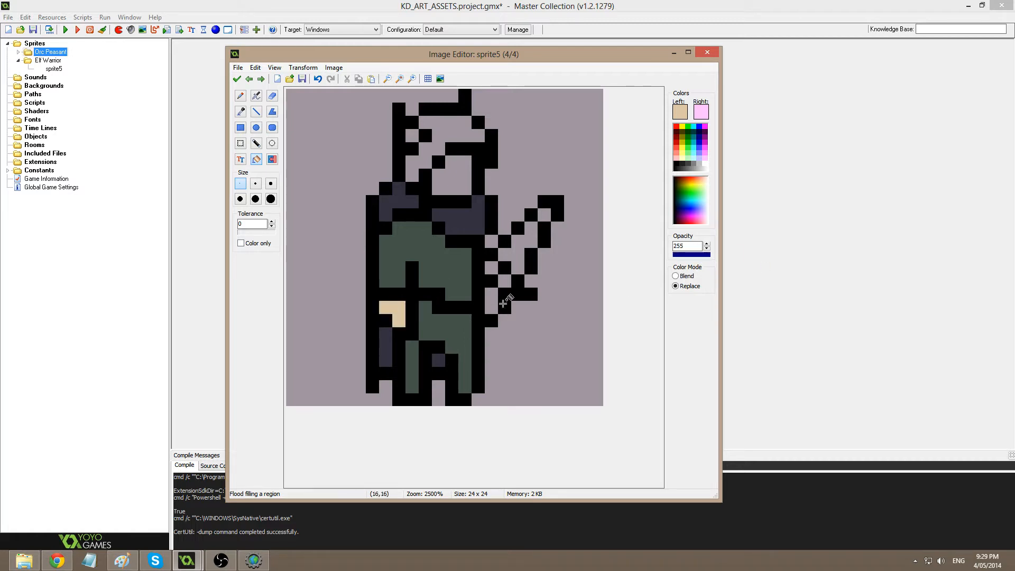
pyautogui.click(492, 300)
pyautogui.click(453, 175)
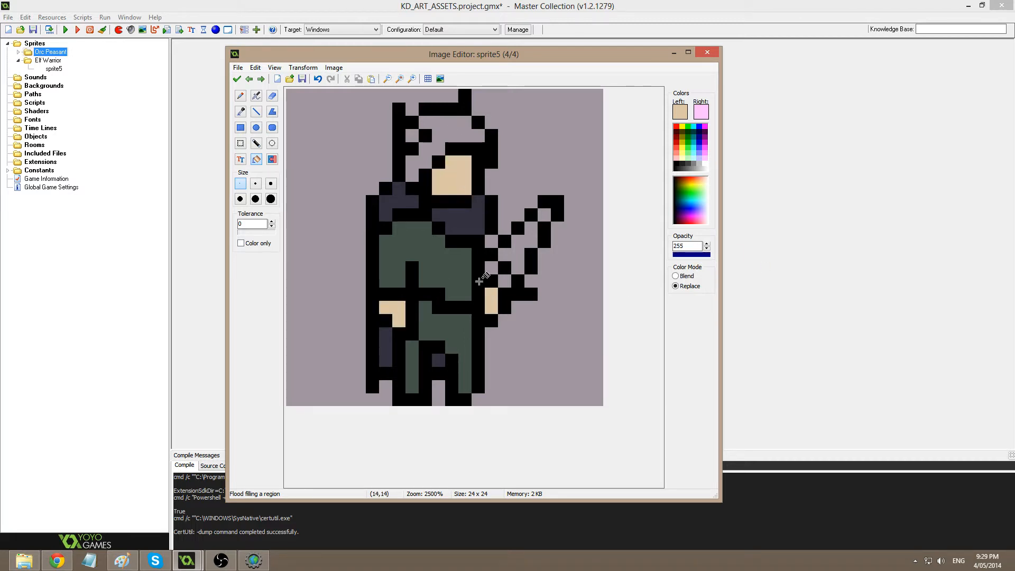
pyautogui.click(412, 135)
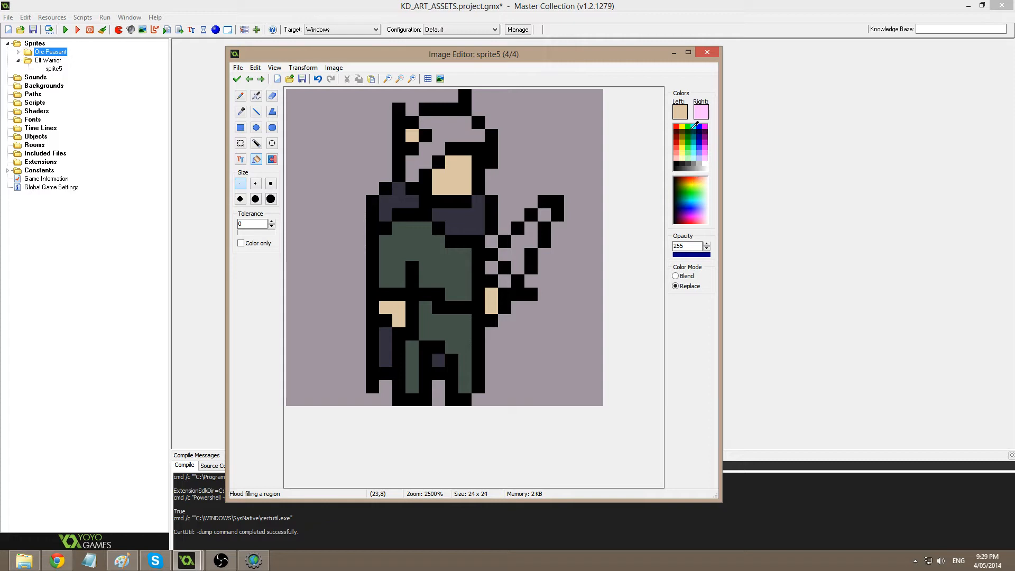
# Mix a near-white and fill the sword blade interior and tip.
pyautogui.click(681, 112)
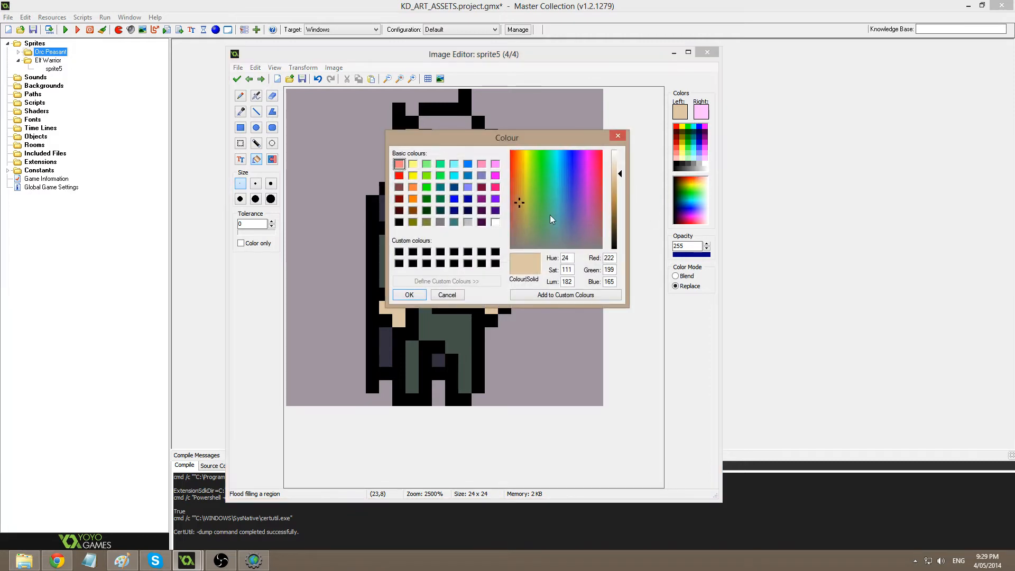
pyautogui.click(520, 247)
pyautogui.click(619, 154)
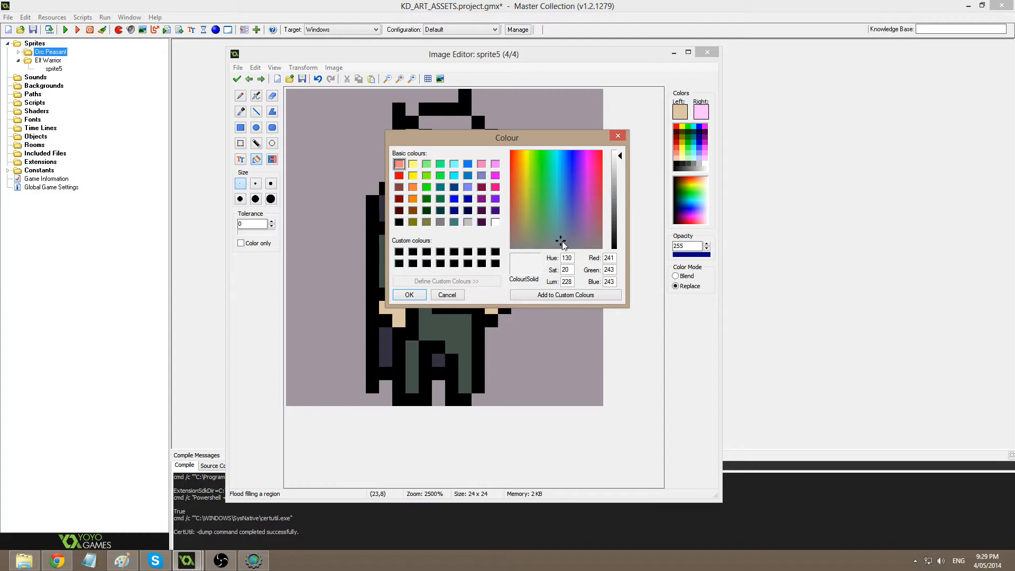
pyautogui.click(417, 293)
pyautogui.click(530, 265)
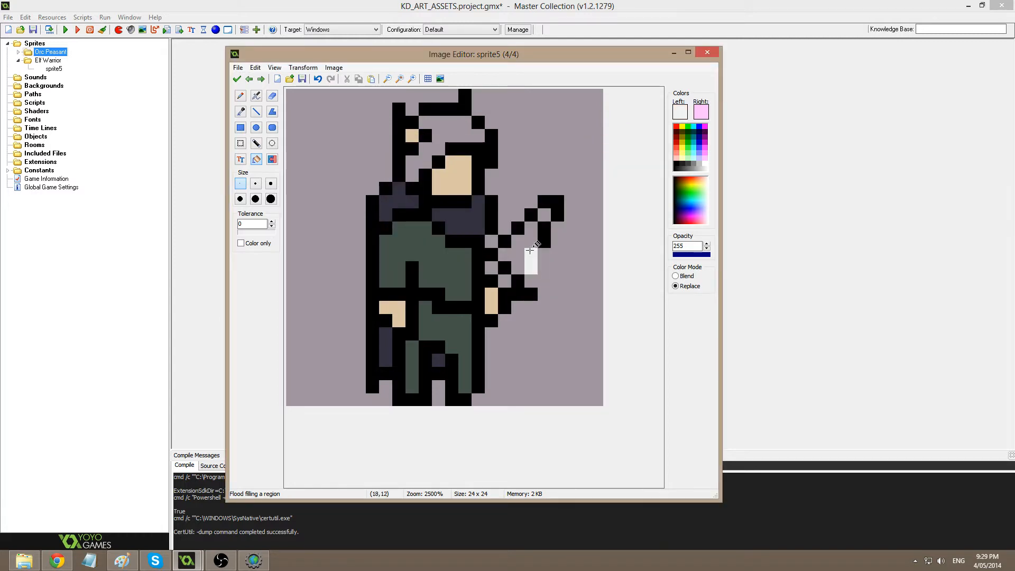
pyautogui.hotkey('ctrl', 'z')
pyautogui.click(527, 238)
pyautogui.click(544, 217)
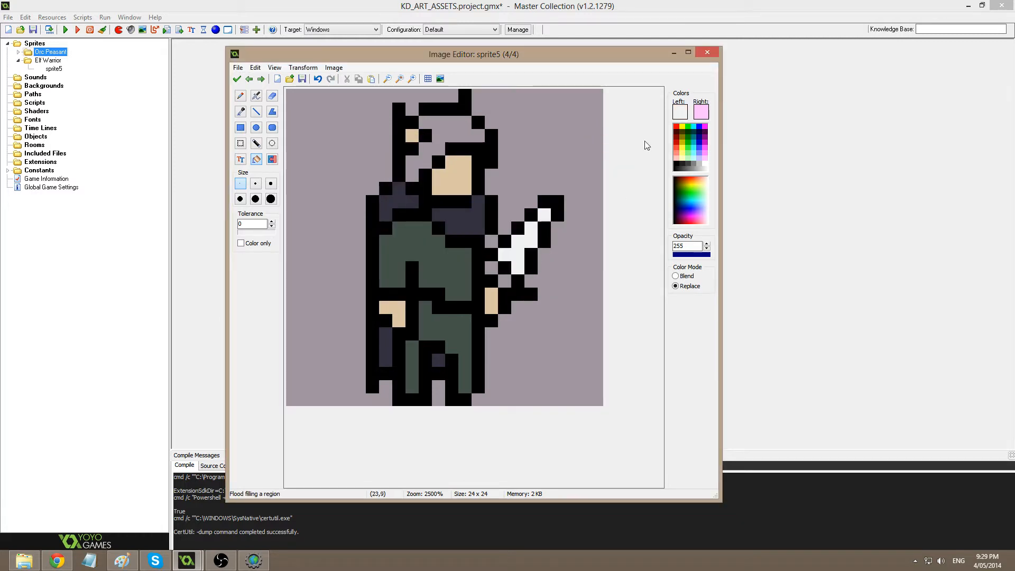
pyautogui.click(680, 113)
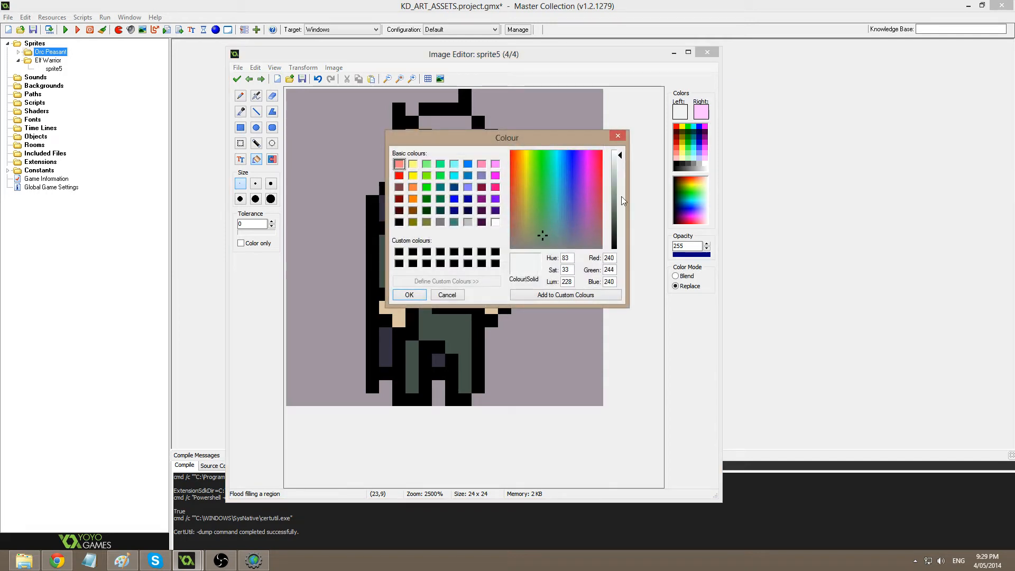
# Paint two grey-green hilt pixels beside the sword and accept the frame.
pyautogui.moveTo(622, 200)
pyautogui.mouseDown()
pyautogui.moveTo(622, 186)
pyautogui.moveTo(623, 206)
pyautogui.moveTo(637, 211)
pyautogui.mouseUp()
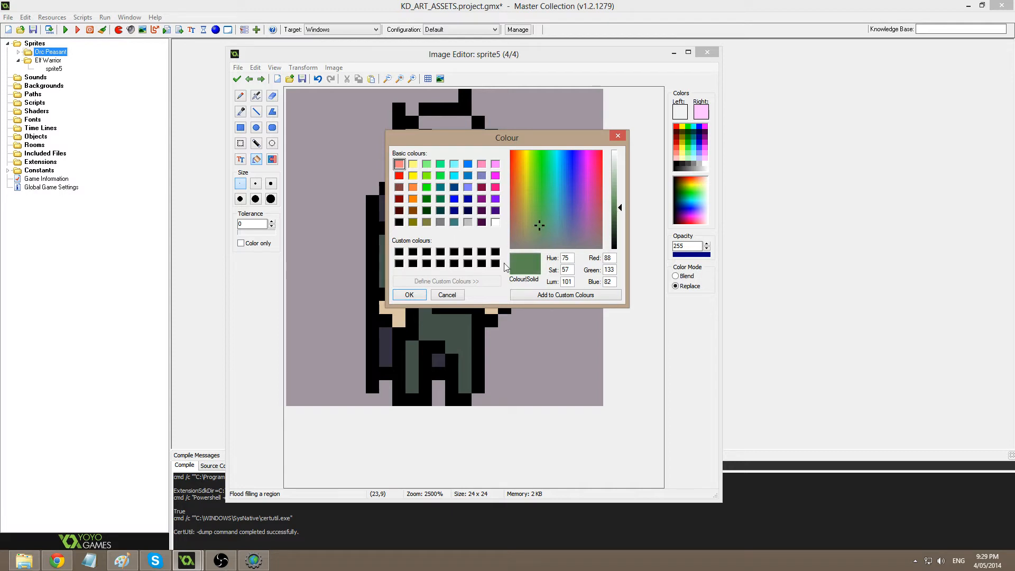
pyautogui.click(618, 201)
pyautogui.click(409, 295)
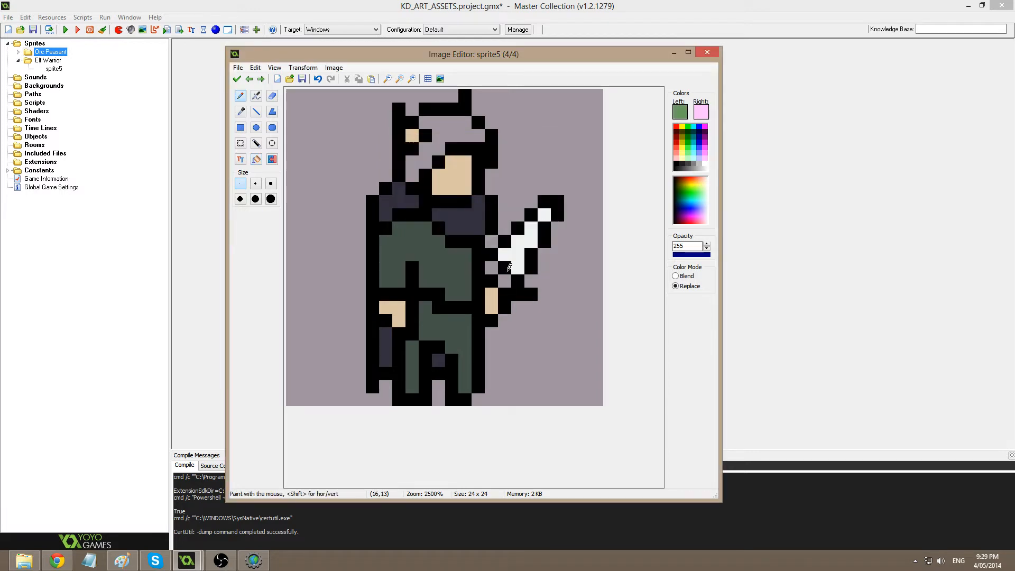
pyautogui.click(491, 267)
pyautogui.click(504, 280)
pyautogui.click(237, 79)
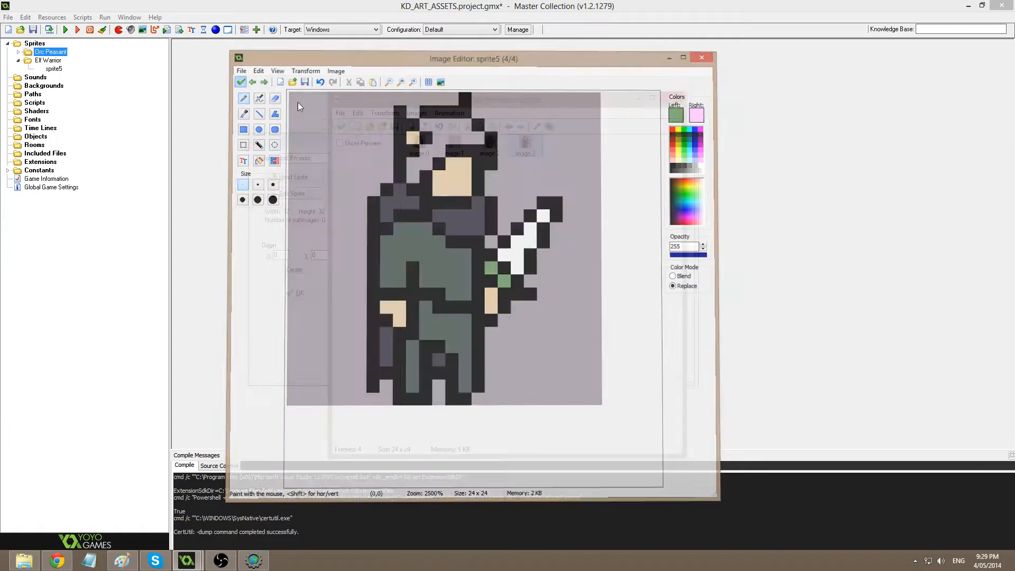
# Reopen the fourth frame, flood-fill the hair very light grey, and accept it.
pyautogui.doubleClick(526, 145)
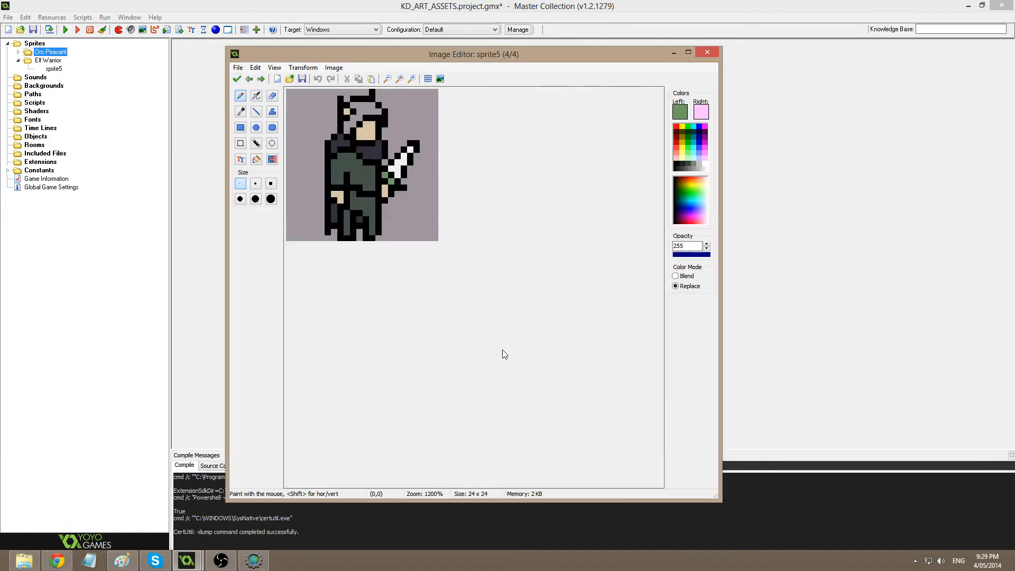
pyautogui.scroll(4, 505, 355)
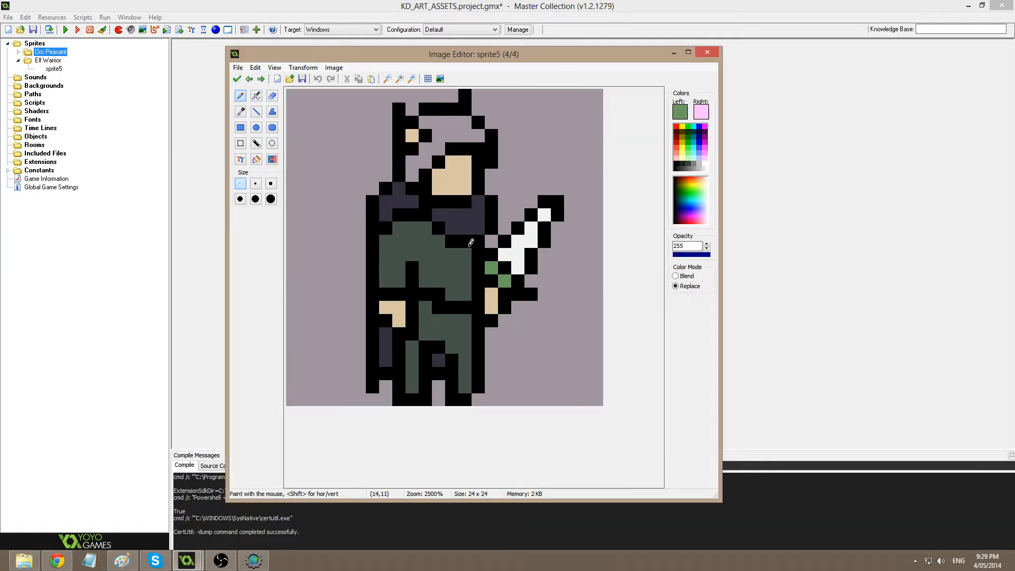
pyautogui.click(705, 116)
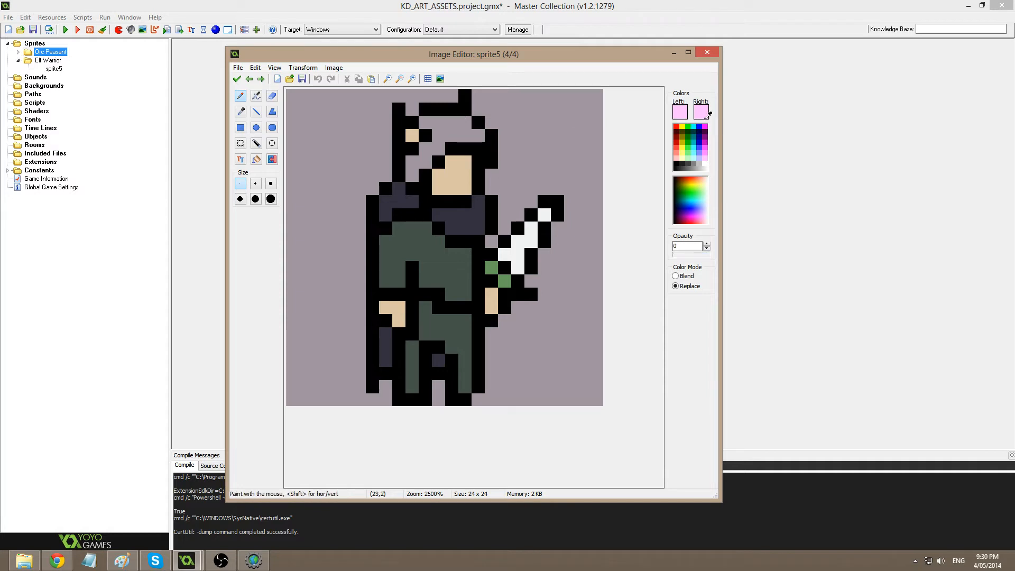
pyautogui.click(701, 158)
pyautogui.click(680, 109)
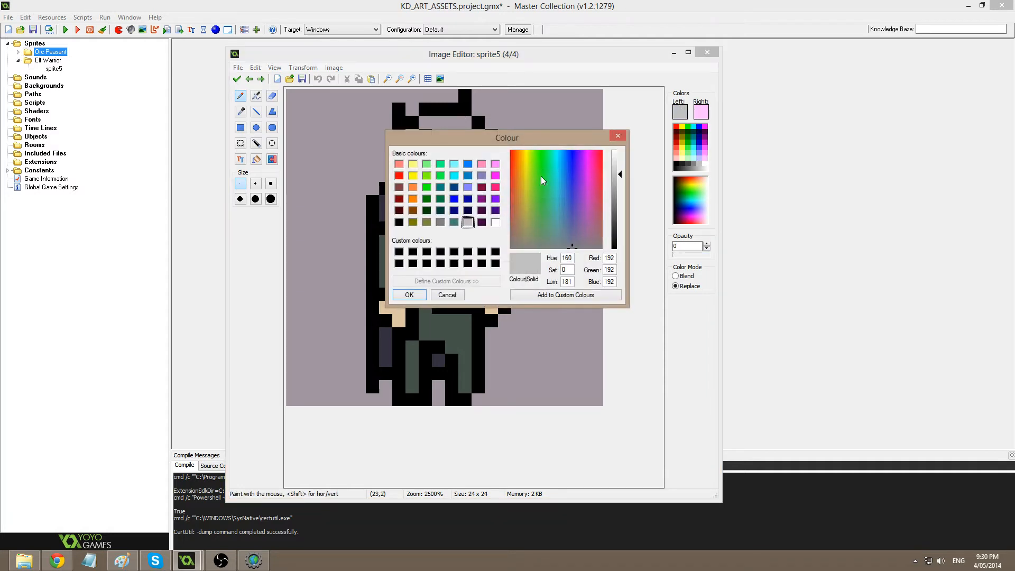
pyautogui.click(555, 245)
pyautogui.click(619, 161)
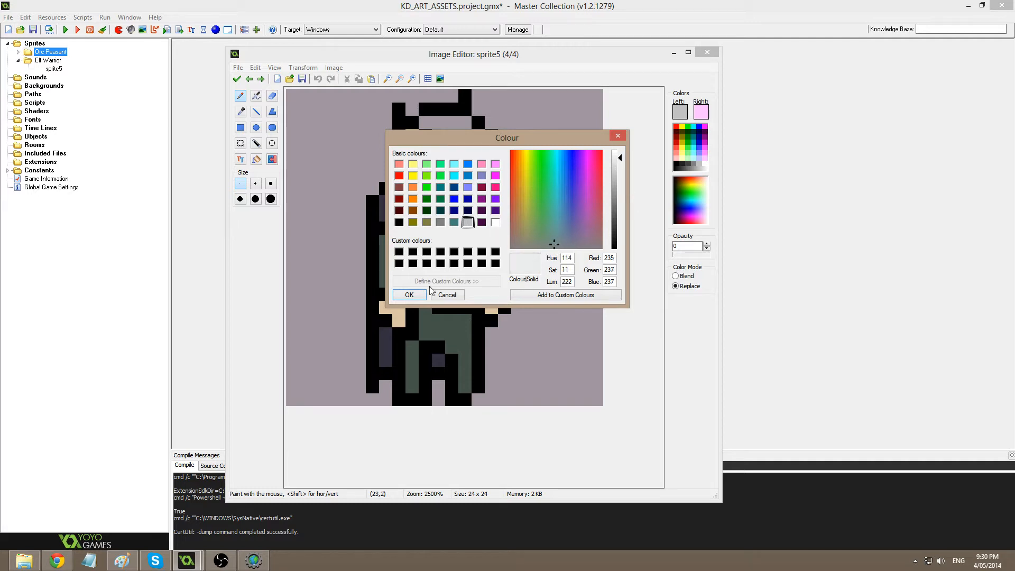
pyautogui.click(410, 295)
pyautogui.click(257, 159)
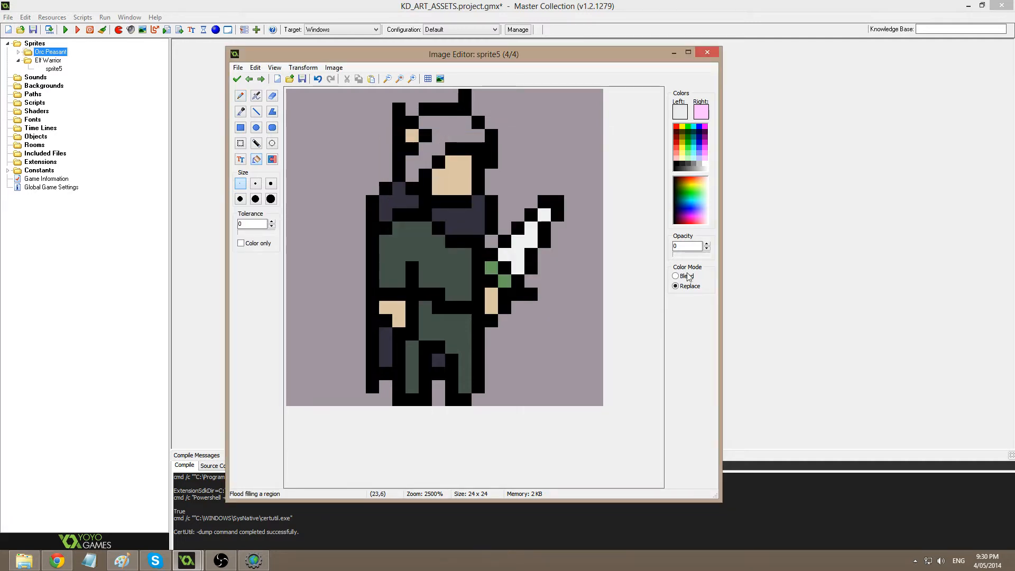
pyautogui.keyDown('ctrl'); pyautogui.rightClick(448, 261); pyautogui.keyUp('ctrl')
pyautogui.click(449, 130)
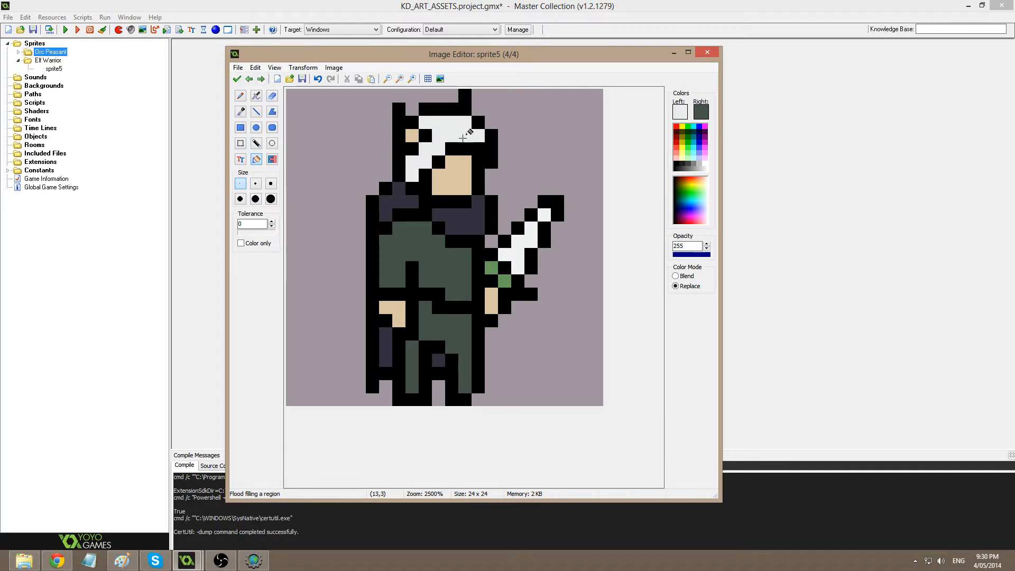
pyautogui.click(237, 79)
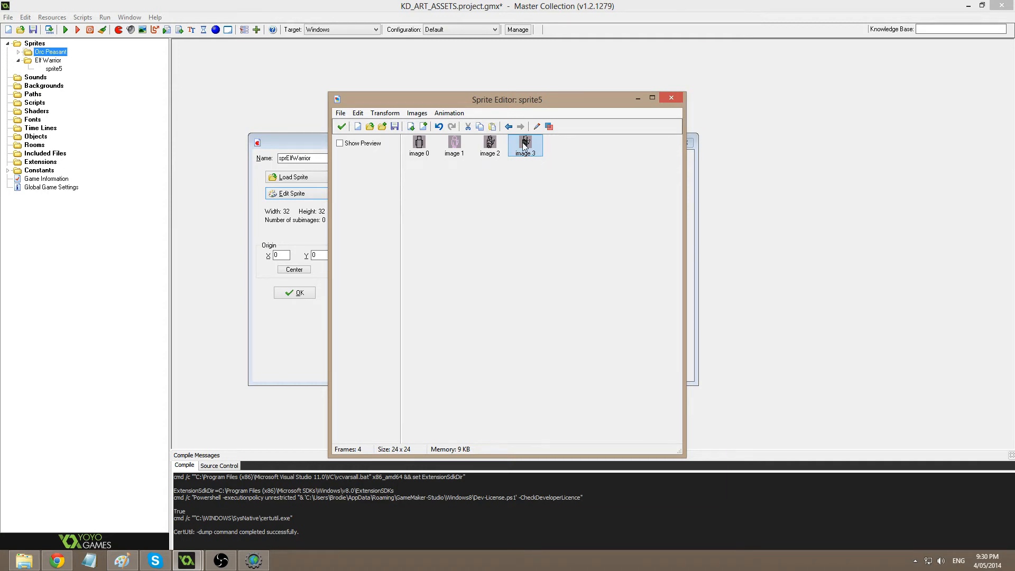
# Reopen the fourth frame, erase stray shoulder outline pixels and blacken two purple collar pixels.
pyautogui.doubleClick(526, 146)
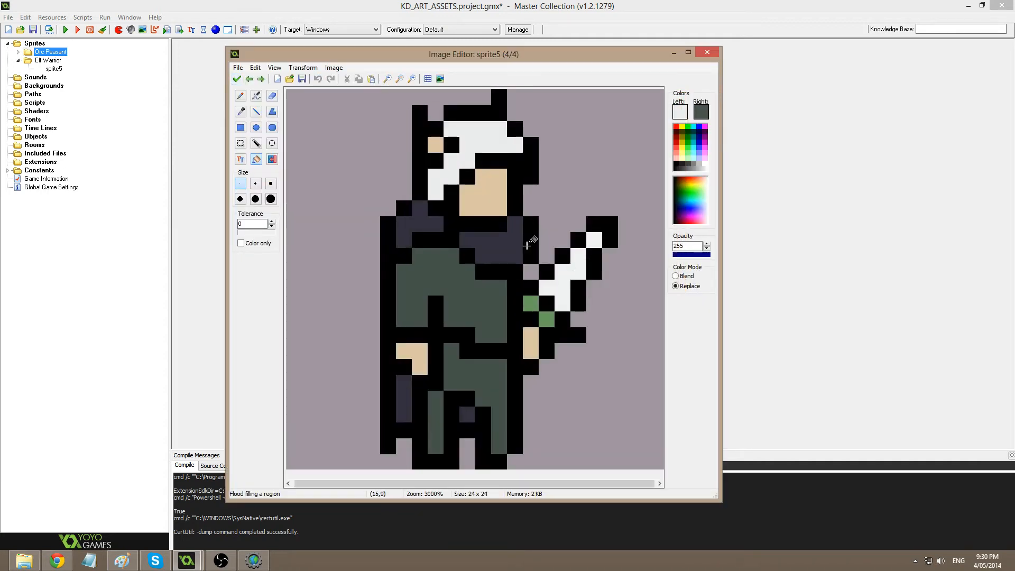
pyautogui.click(256, 111)
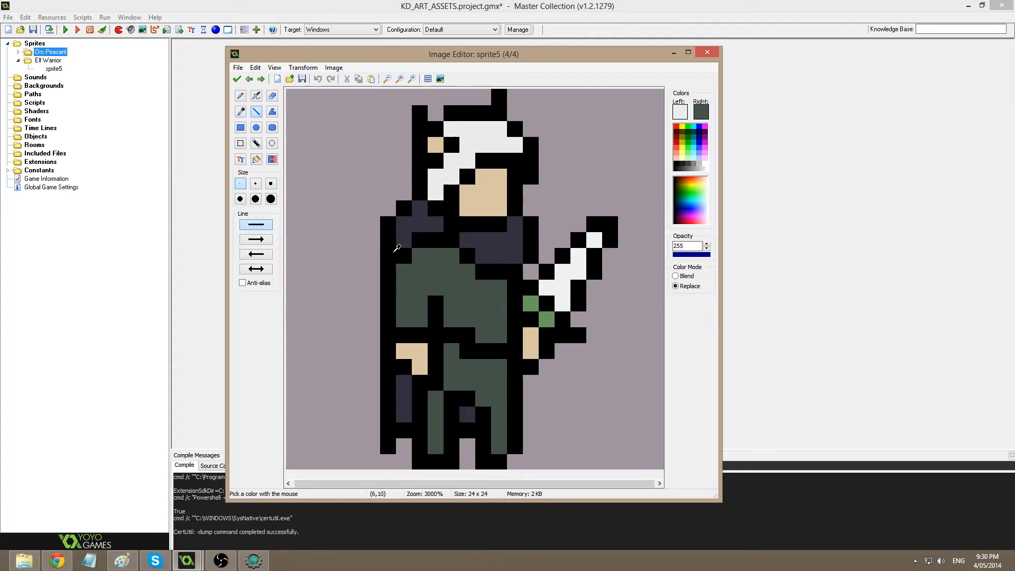
pyautogui.keyDown('ctrl'); pyautogui.click(394, 252); pyautogui.keyUp('ctrl')
pyautogui.keyDown('ctrl'); pyautogui.click(398, 182); pyautogui.keyUp('ctrl')
pyautogui.click(403, 208)
pyautogui.click(386, 226)
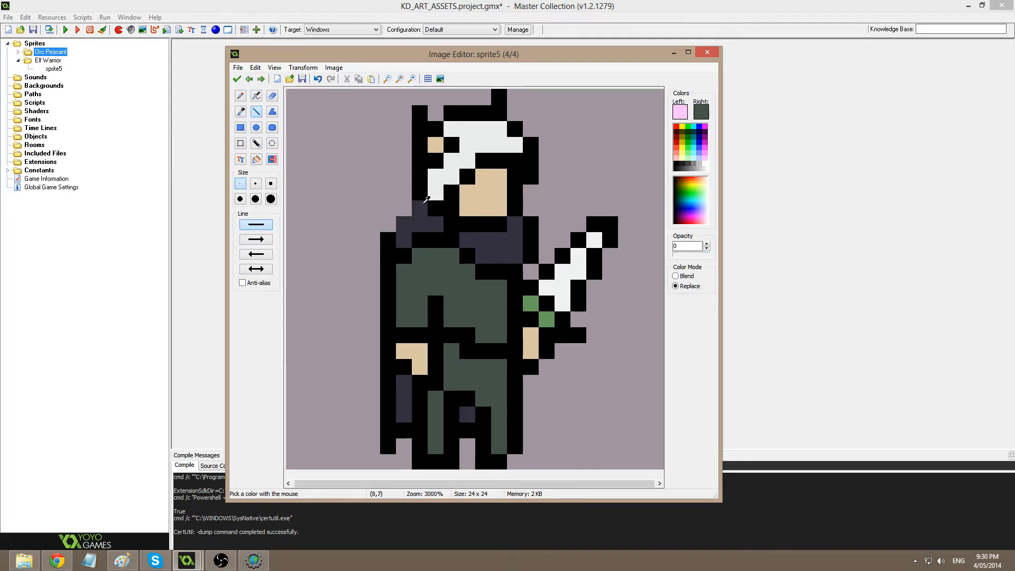
pyautogui.keyDown('ctrl'); pyautogui.click(423, 197); pyautogui.keyUp('ctrl')
pyautogui.click(419, 207)
pyautogui.click(404, 223)
pyautogui.click(403, 241)
pyautogui.keyDown('ctrl'); pyautogui.click(387, 217); pyautogui.keyUp('ctrl')
pyautogui.moveTo(389, 236); pyautogui.dragTo(390, 249)
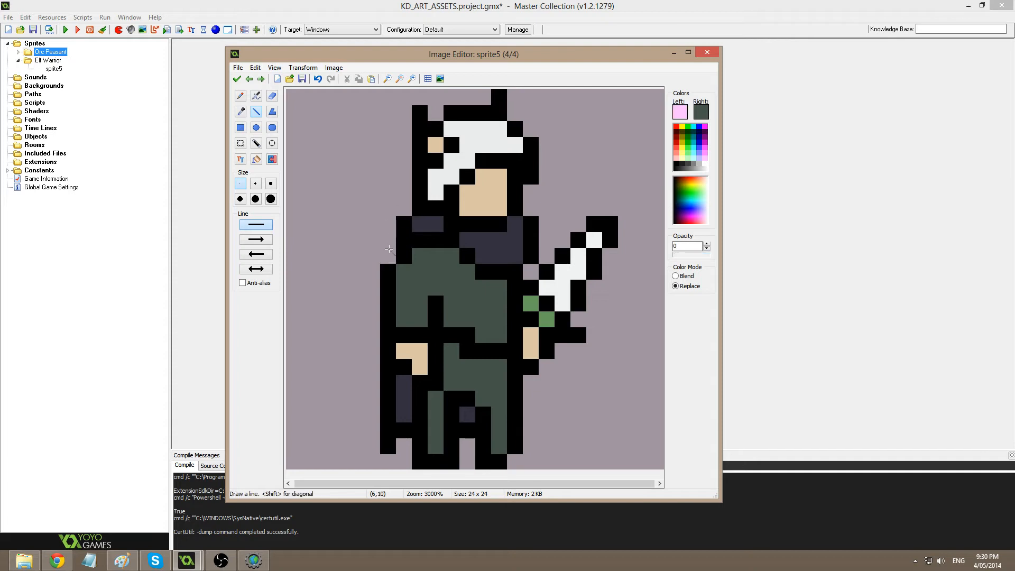
# Paint the collar band dark purple with a black line along its lower edge.
pyautogui.keyDown('ctrl'); pyautogui.click(404, 244); pyautogui.keyUp('ctrl')
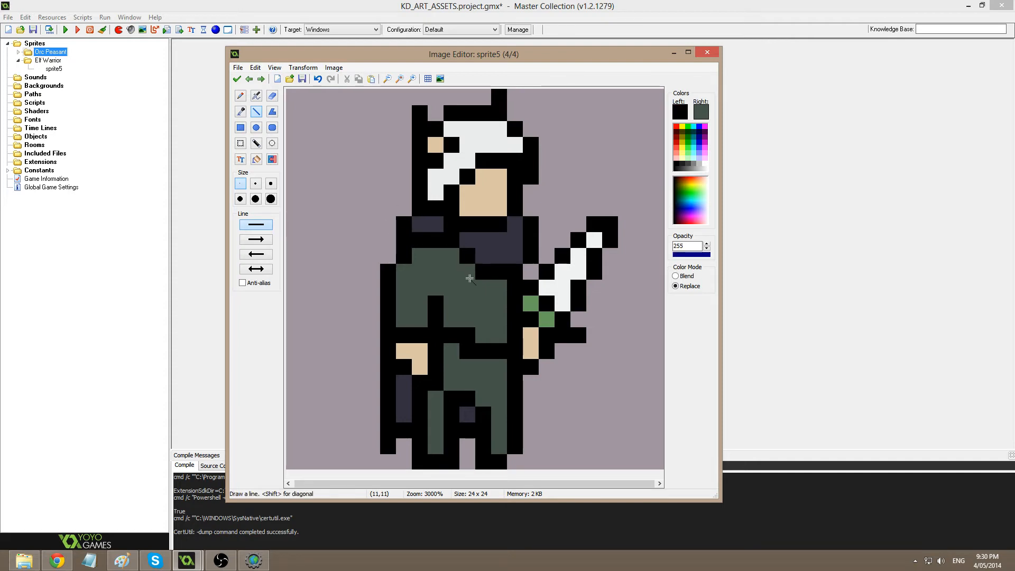
pyautogui.click(467, 271)
pyautogui.keyDown('ctrl'); pyautogui.click(468, 243); pyautogui.keyUp('ctrl')
pyautogui.click(465, 256)
pyautogui.keyDown('ctrl'); pyautogui.click(451, 243); pyautogui.keyUp('ctrl')
pyautogui.moveTo(441, 256); pyautogui.dragTo(460, 257)
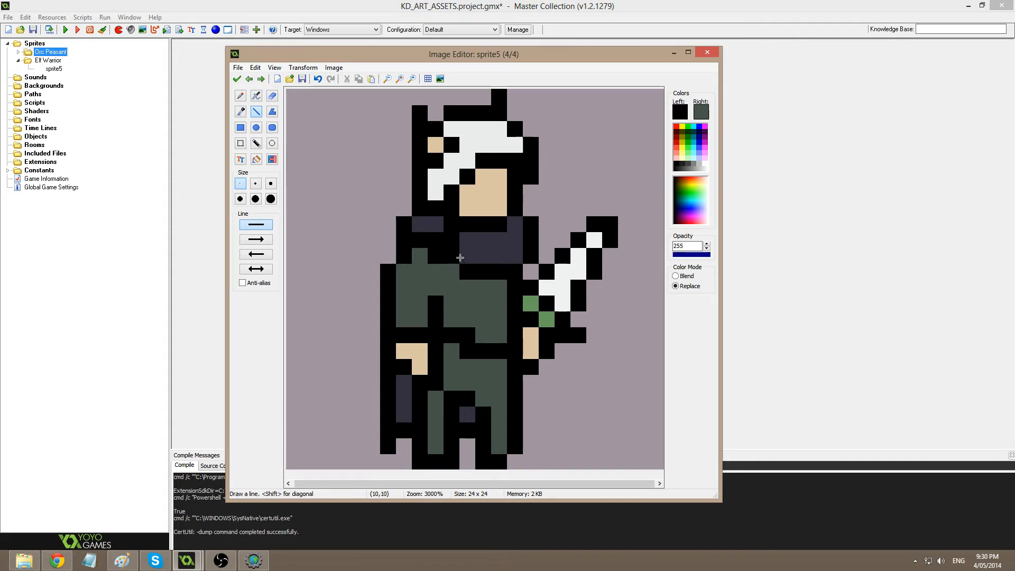
pyautogui.keyDown('ctrl'); pyautogui.click(466, 254); pyautogui.keyUp('ctrl')
pyautogui.click(448, 242)
pyautogui.click(436, 241)
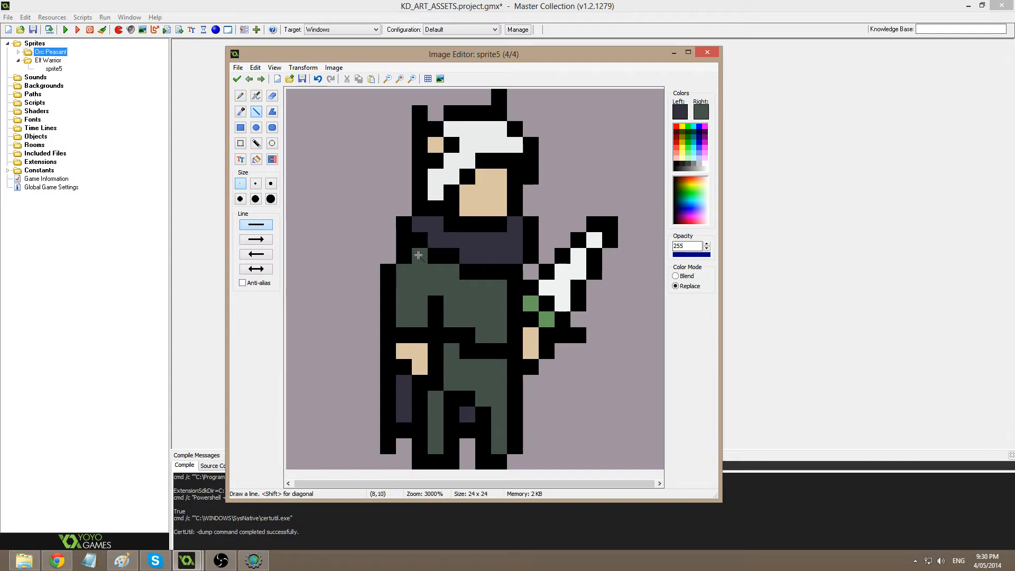
# Add black and dark purple touch-ups at the left shoulder and collar, then accept the frame.
pyautogui.keyDown('ctrl'); pyautogui.click(405, 238); pyautogui.keyUp('ctrl')
pyautogui.click(389, 256)
pyautogui.keyDown('ctrl'); pyautogui.click(445, 236); pyautogui.keyUp('ctrl')
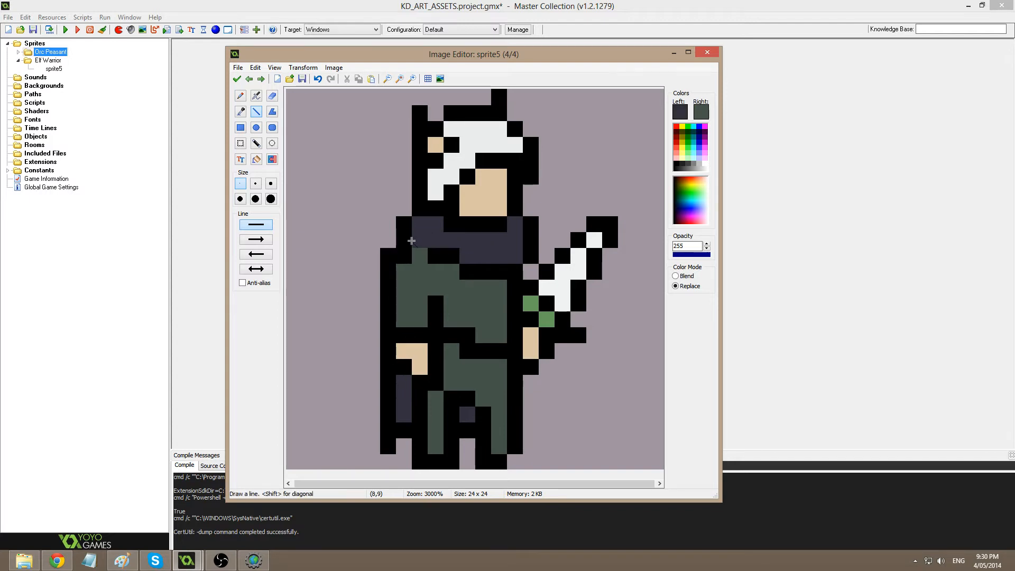
pyautogui.click(405, 241)
pyautogui.keyDown('ctrl'); pyautogui.click(403, 256); pyautogui.keyUp('ctrl')
pyautogui.click(420, 256)
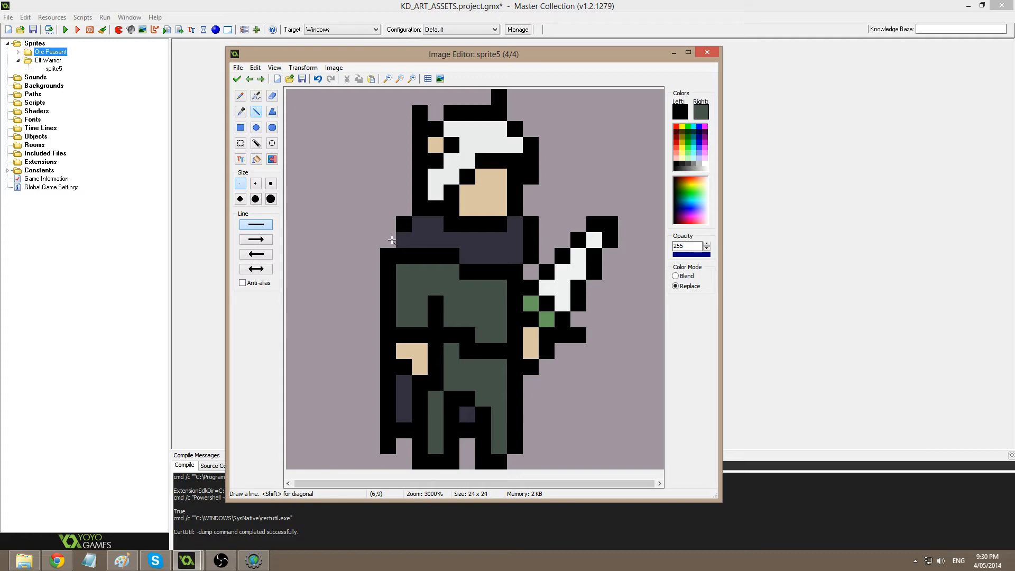
pyautogui.click(390, 241)
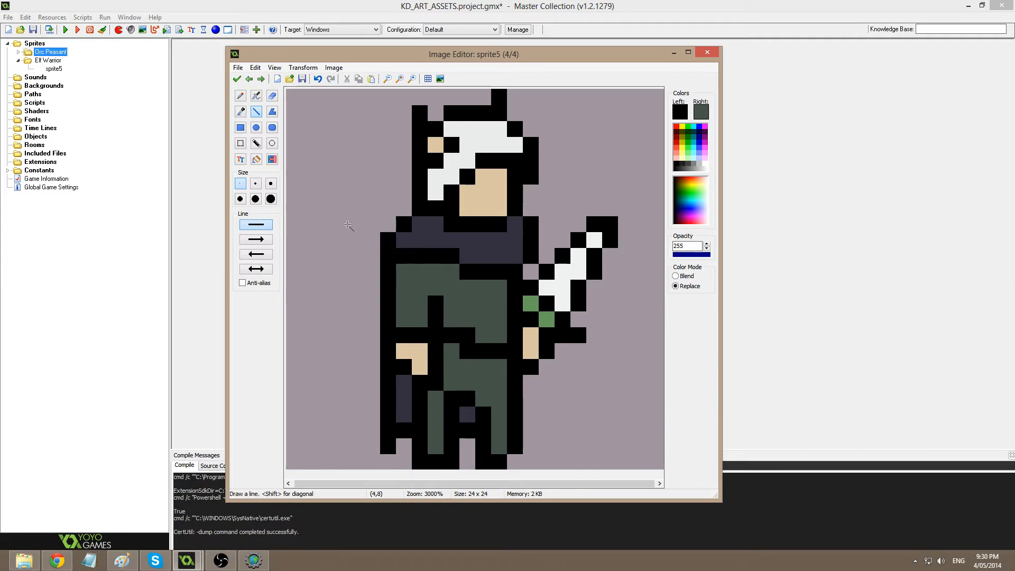
pyautogui.click(237, 79)
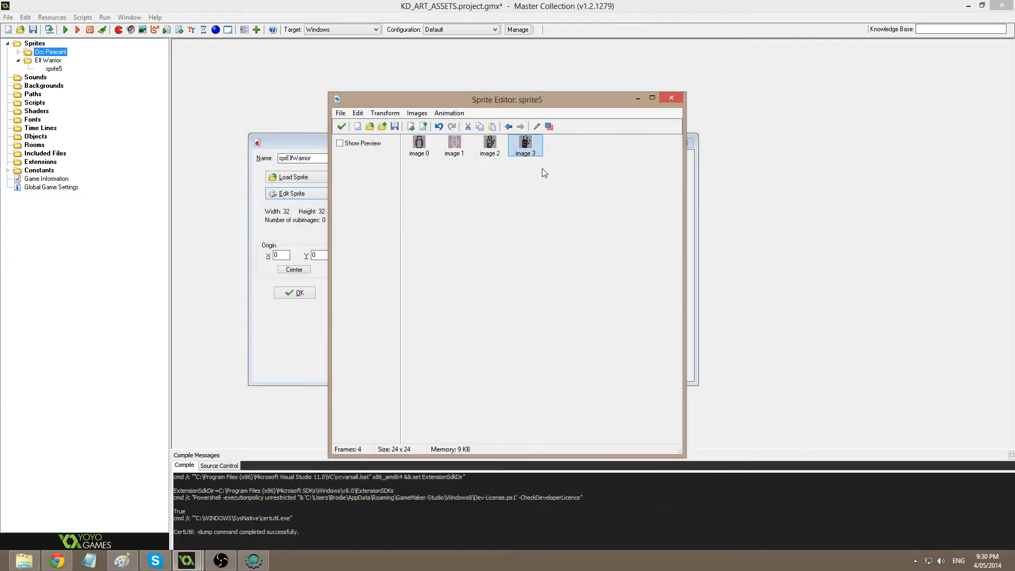
# Open the last frame and shift the sword and the body-and-arm block one pixel right.
pyautogui.doubleClick(556, 153)
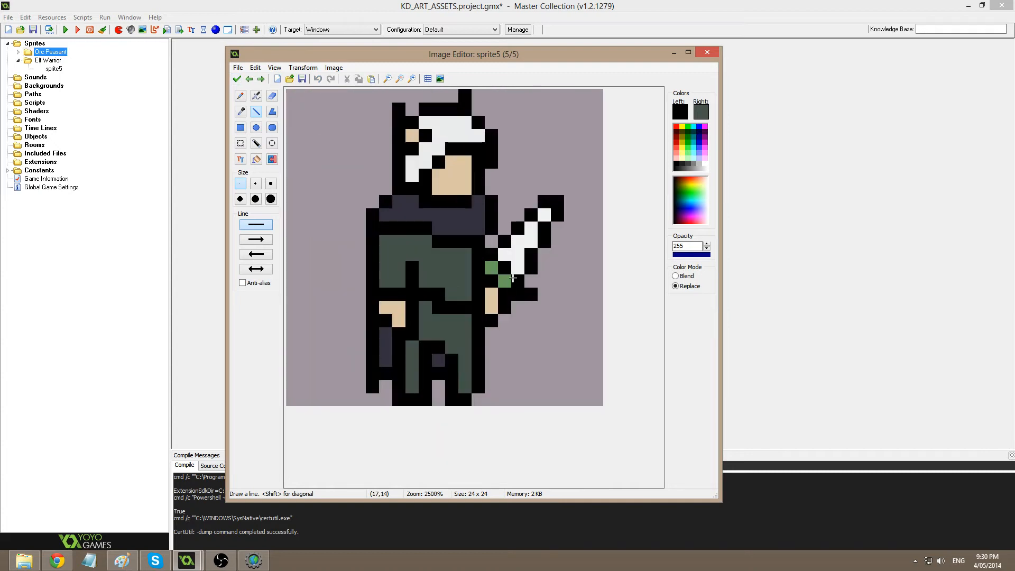
pyautogui.scroll(1, 491, 327)
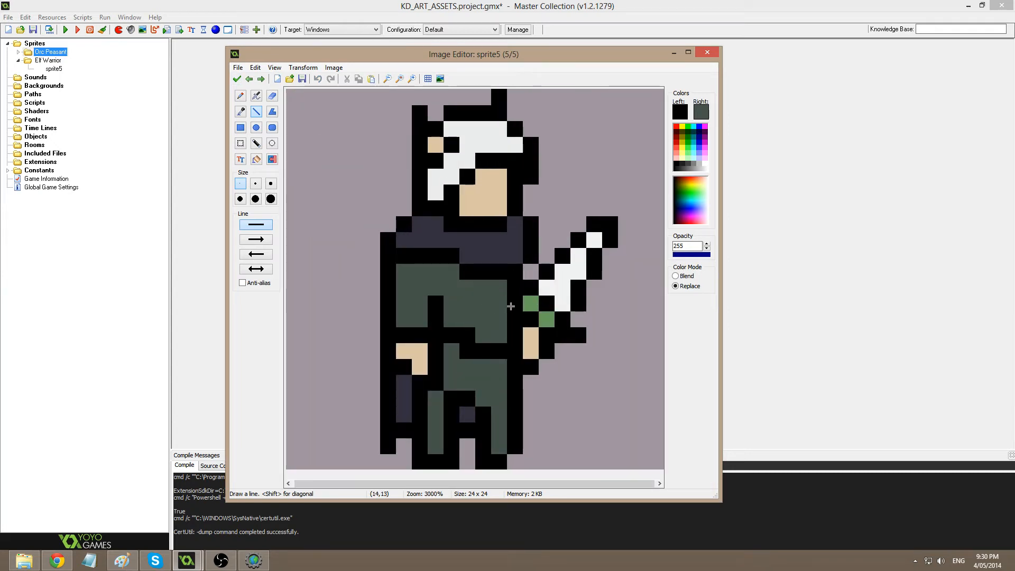
pyautogui.press('s')
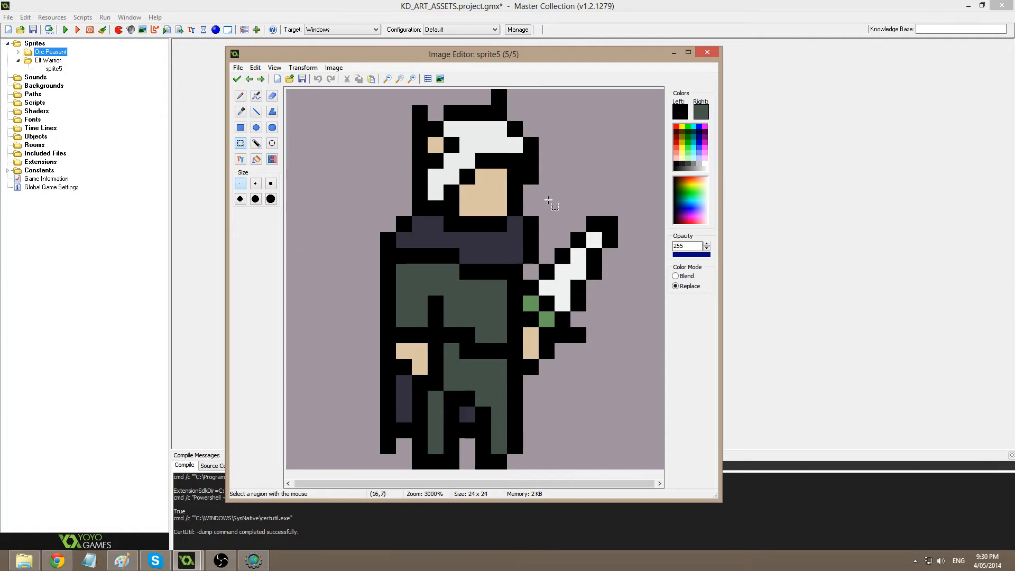
pyautogui.moveTo(543, 203); pyautogui.dragTo(663, 438)
pyautogui.moveTo(590, 310); pyautogui.dragTo(605, 310)
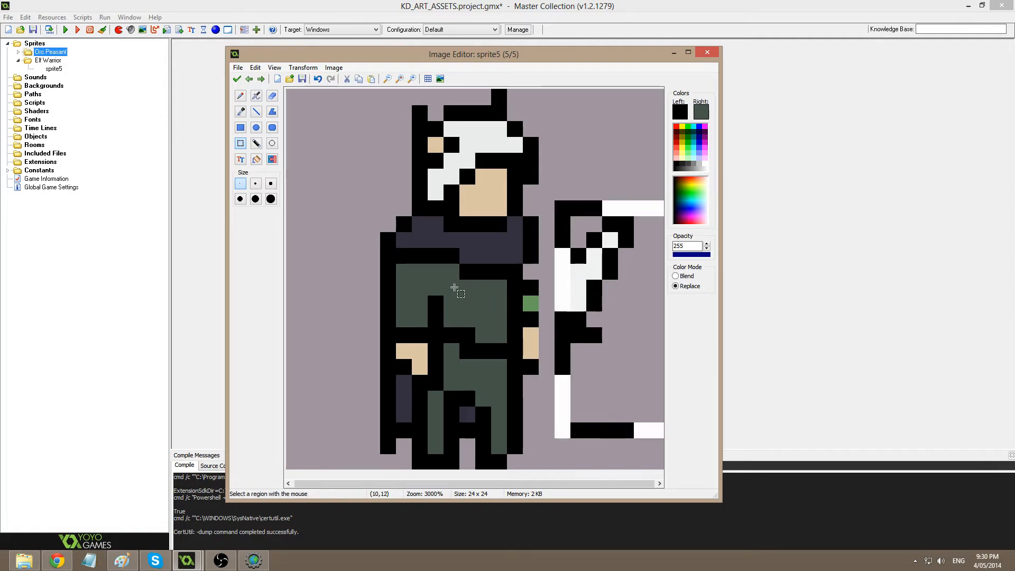
pyautogui.moveTo(456, 289); pyautogui.dragTo(530, 482)
pyautogui.moveTo(514, 418); pyautogui.dragTo(530, 415)
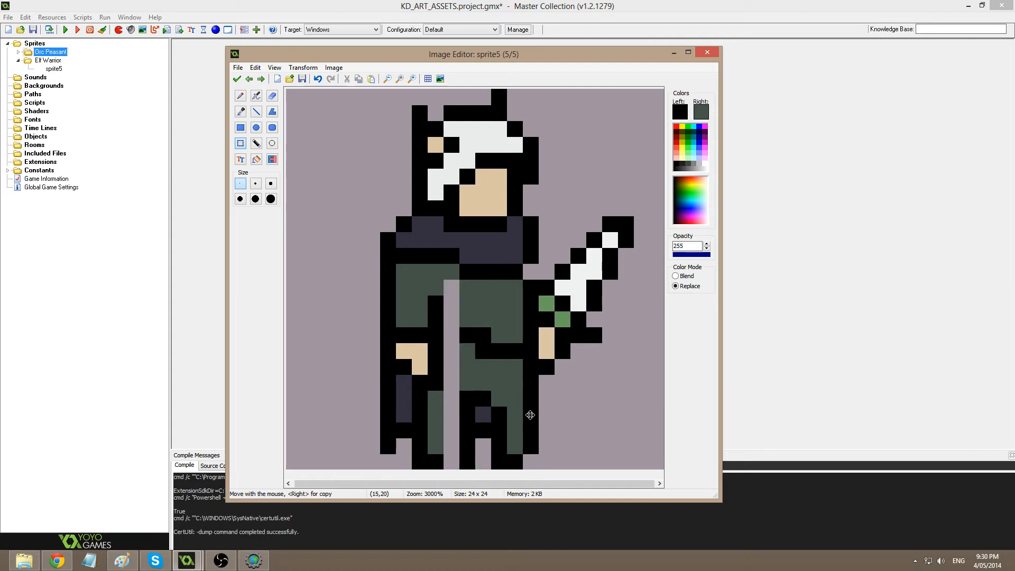
# Fill the vacated column with tunic green and add a black pixel at its base.
pyautogui.press('d')
pyautogui.click(453, 462)
pyautogui.press('o')
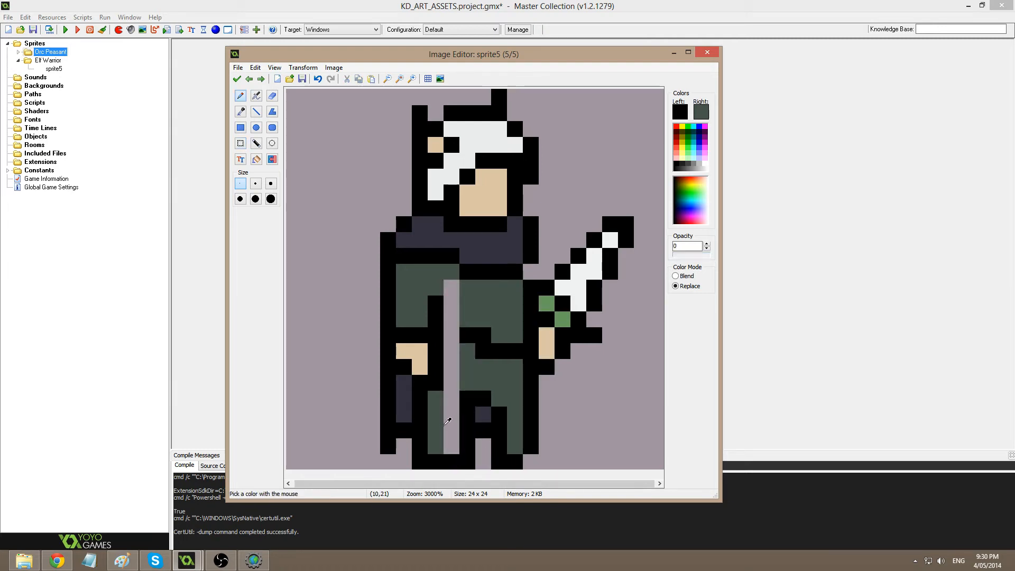
pyautogui.click(463, 383)
pyautogui.press('f')
pyautogui.click(452, 372)
# Rework the belt line with black and green pixels.
pyautogui.press('o')
pyautogui.click(463, 333)
pyautogui.click(452, 335)
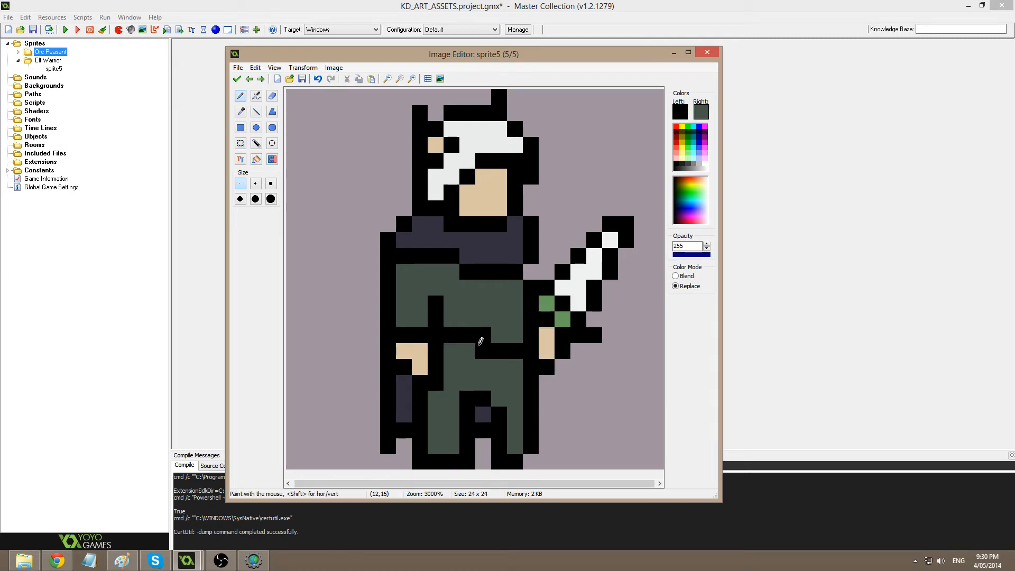
pyautogui.moveTo(472, 348); pyautogui.dragTo(470, 365)
pyautogui.hotkey('ctrl', 'z')
pyautogui.click(470, 351)
pyautogui.press('o')
pyautogui.click(477, 306)
pyautogui.click(483, 336)
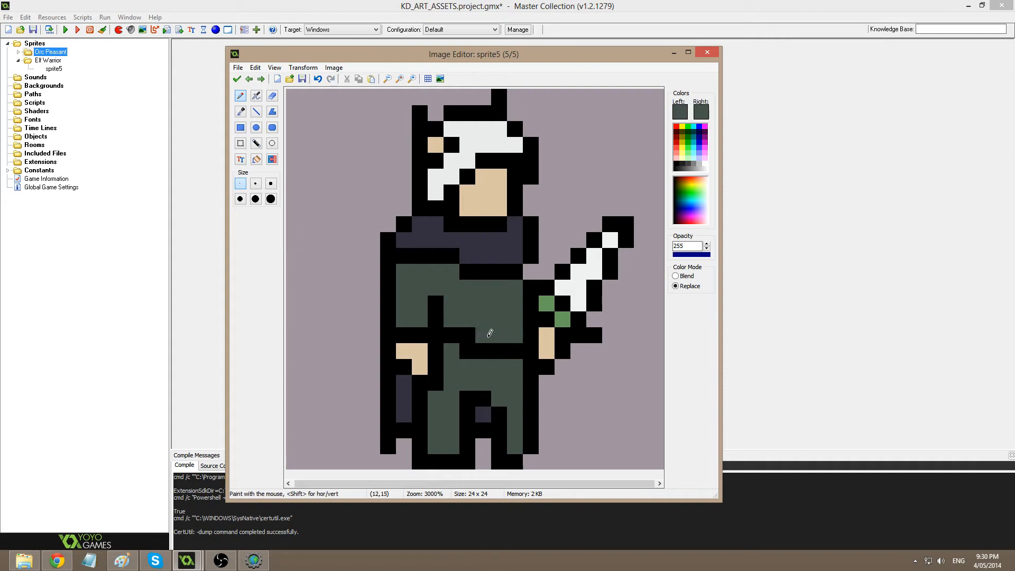
pyautogui.click(468, 336)
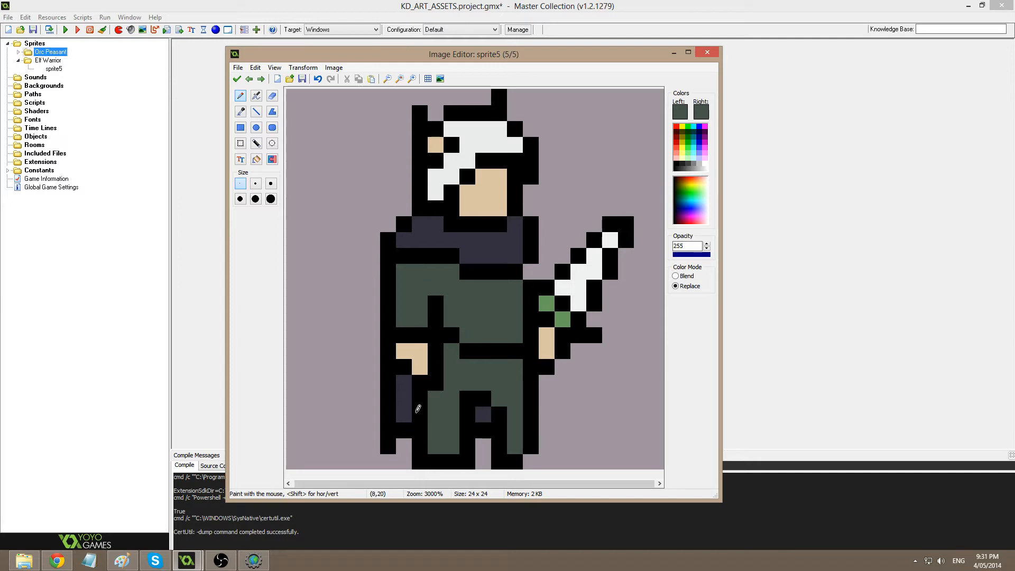
# Fill the gap at the foot's bottom with black, discarding trial strokes on the arm and leg.
pyautogui.keyDown('ctrl'); pyautogui.click(417, 411); pyautogui.keyUp('ctrl')
pyautogui.moveTo(417, 375); pyautogui.dragTo(418, 225)
pyautogui.hotkey('ctrl', 'z')
pyautogui.click(484, 462)
pyautogui.keyDown('ctrl'); pyautogui.click(503, 374); pyautogui.keyUp('ctrl')
pyautogui.moveTo(500, 413); pyautogui.dragTo(500, 448)
pyautogui.hotkey('ctrl', 'z')
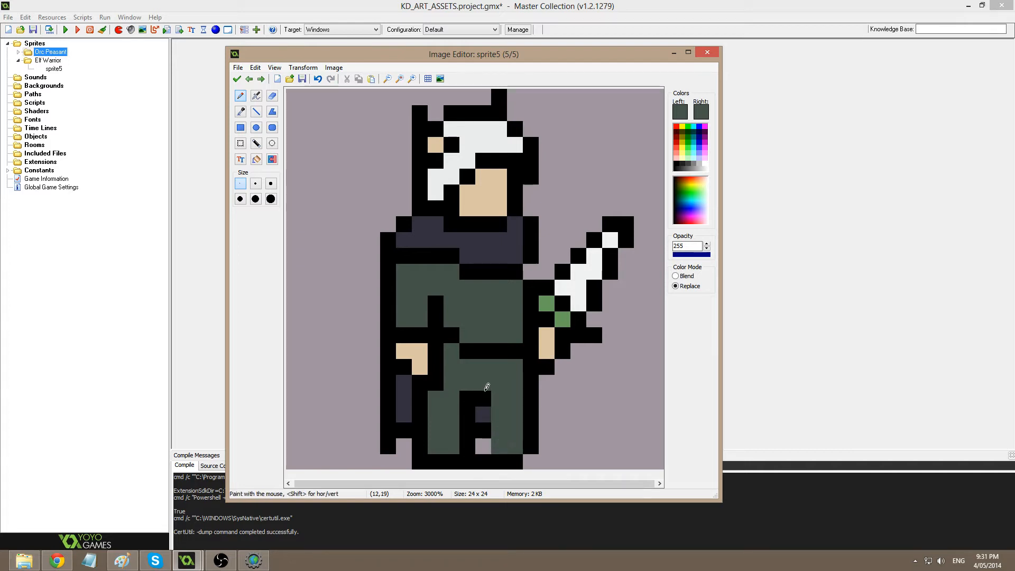
# Paint a leg pixel green and close the remaining foot gap in black.
pyautogui.click(483, 396)
pyautogui.keyDown('ctrl'); pyautogui.click(481, 464); pyautogui.keyUp('ctrl')
pyautogui.click(483, 449)
pyautogui.click(496, 413)
pyautogui.hotkey('ctrl', 'z')
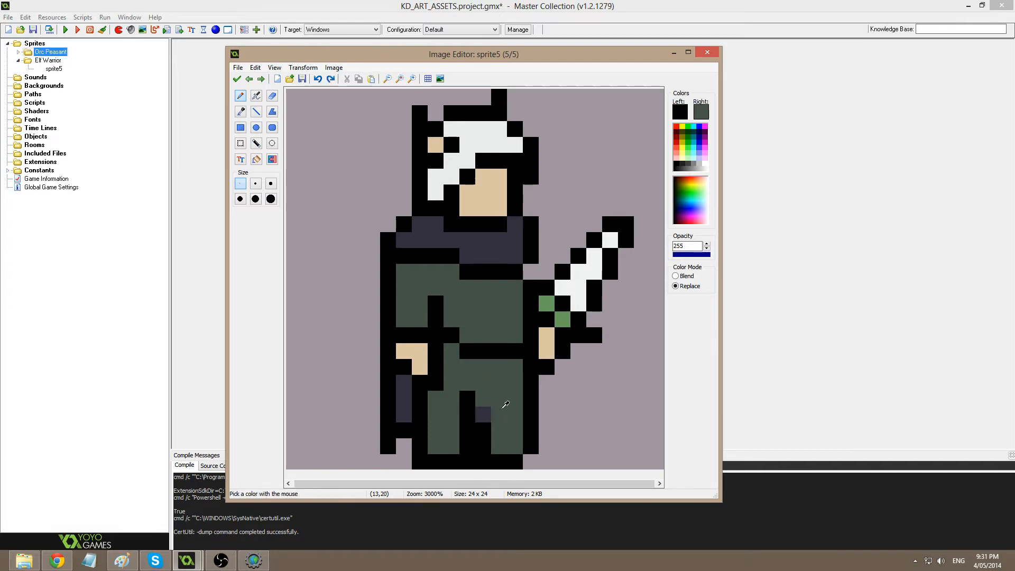
pyautogui.moveTo(483, 399); pyautogui.dragTo(485, 423)
pyautogui.hotkey('ctrl', 'z')
pyautogui.hotkey('ctrl', 'z')
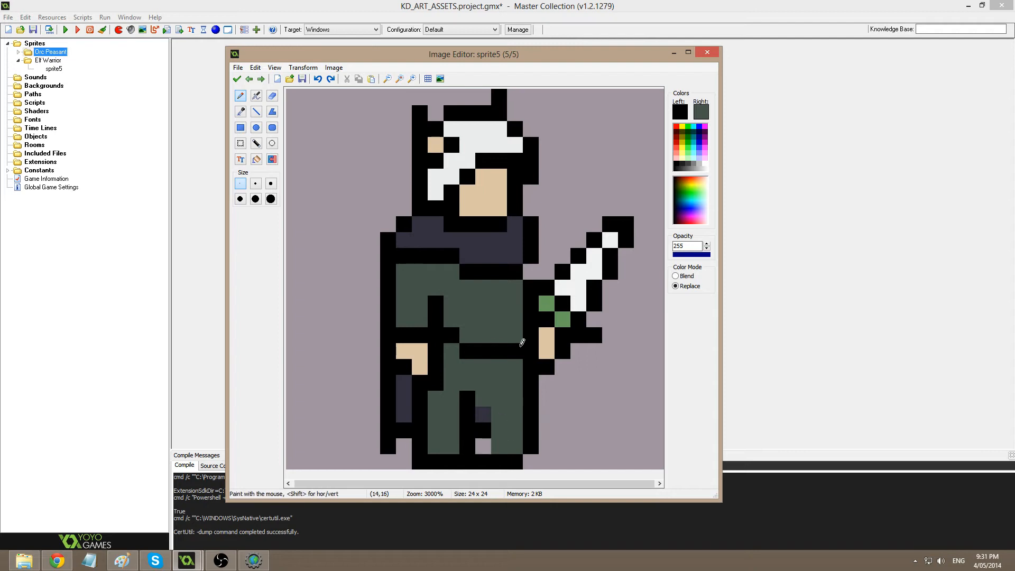
pyautogui.scroll(-2, 476, 259)
pyautogui.scroll(3, 444, 253)
# Shift the right leg outline one pixel left, repaint its purple patch dark green, then accept and reopen the frame.
pyautogui.press('s')
pyautogui.moveTo(512, 367)
pyautogui.mouseDown()
pyautogui.moveTo(531, 462)
pyautogui.moveTo(508, 444)
pyautogui.moveTo(483, 447)
pyautogui.mouseUp()
pyautogui.press('d')
pyautogui.keyDown('ctrl'); pyautogui.click(499, 432); pyautogui.keyUp('ctrl')
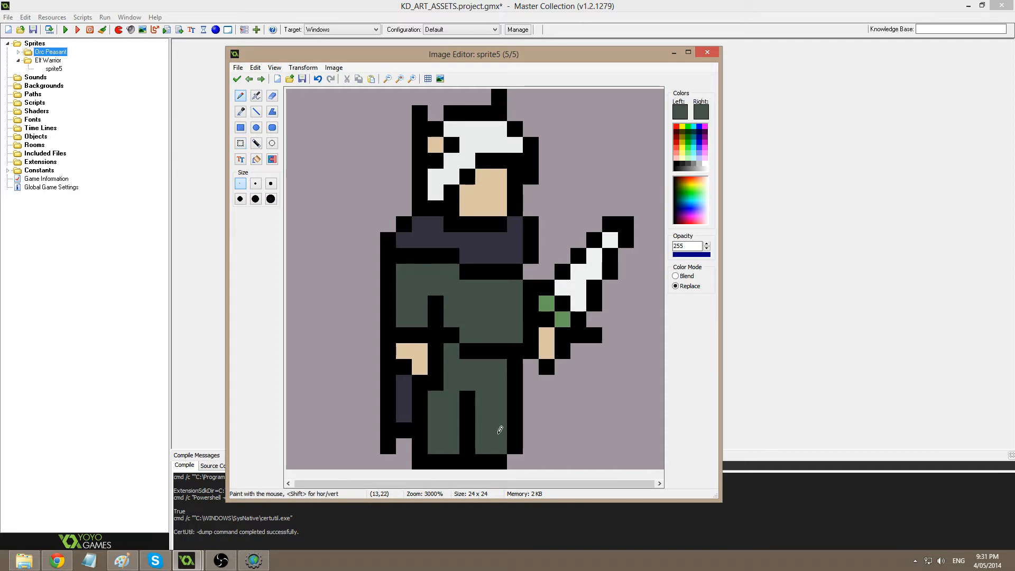
pyautogui.scroll(-1, 540, 340)
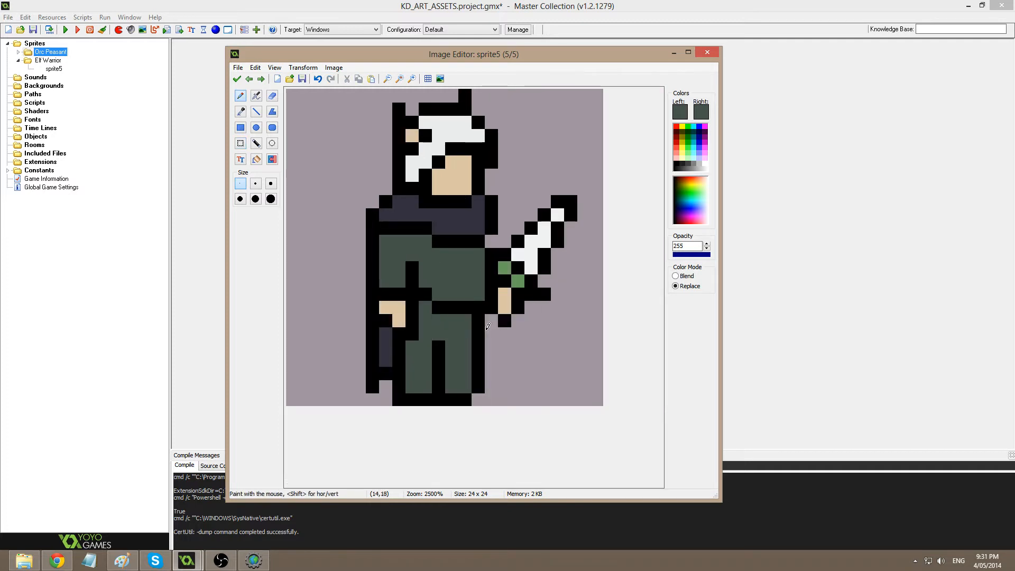
pyautogui.moveTo(439, 374); pyautogui.dragTo(545, 149)
pyautogui.hotkey('ctrl', 'z')
pyautogui.click(236, 80)
pyautogui.doubleClick(568, 156)
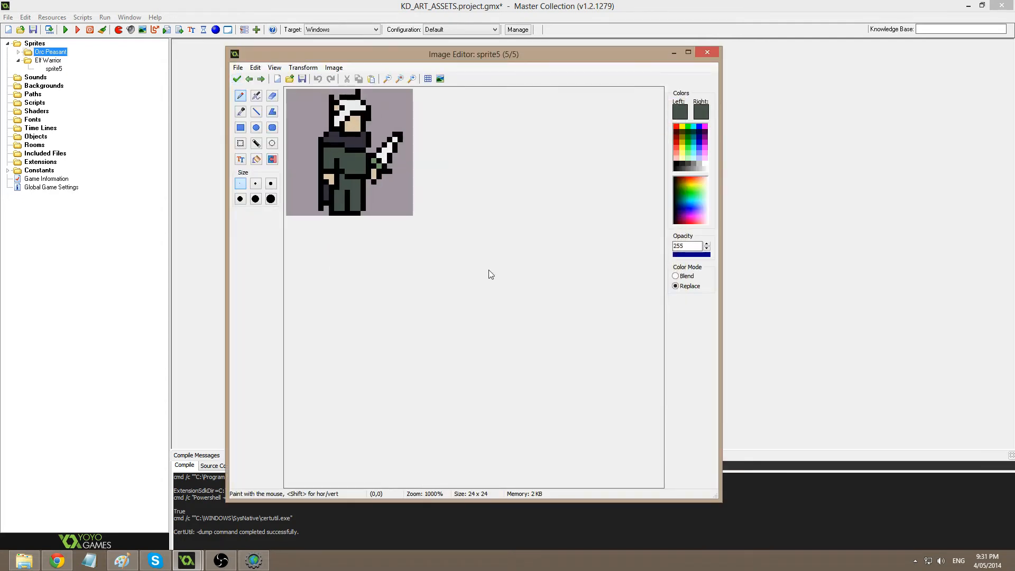
pyautogui.scroll(3, 489, 270)
# Shift the left leg one pixel left and touch up the hip in dark green and black.
pyautogui.press('s')
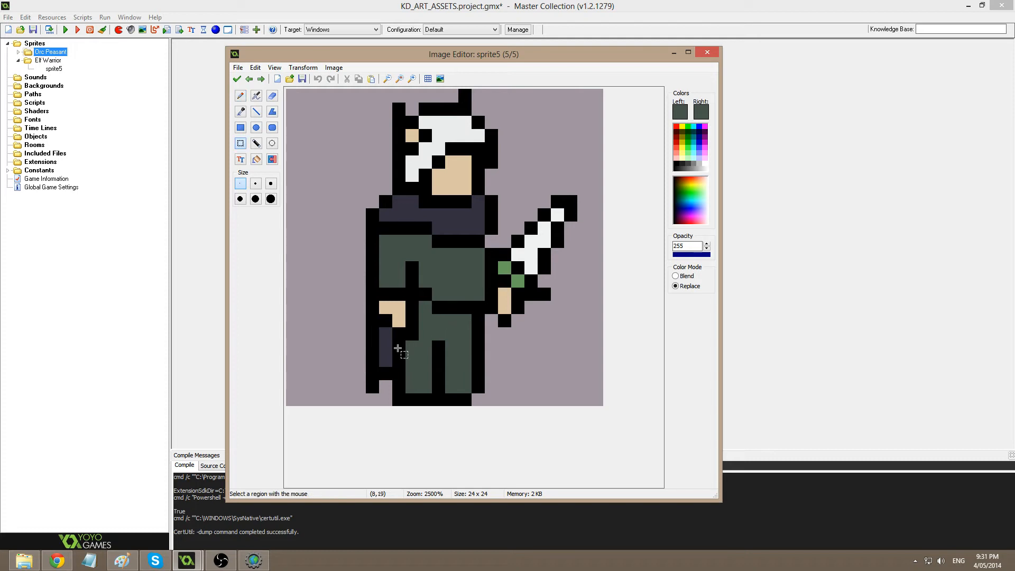
pyautogui.moveTo(398, 348); pyautogui.dragTo(435, 399)
pyautogui.moveTo(371, 344); pyautogui.dragTo(404, 376)
pyautogui.moveTo(450, 347)
pyautogui.mouseDown()
pyautogui.moveTo(489, 398)
pyautogui.moveTo(488, 378)
pyautogui.mouseUp()
pyautogui.press('d')
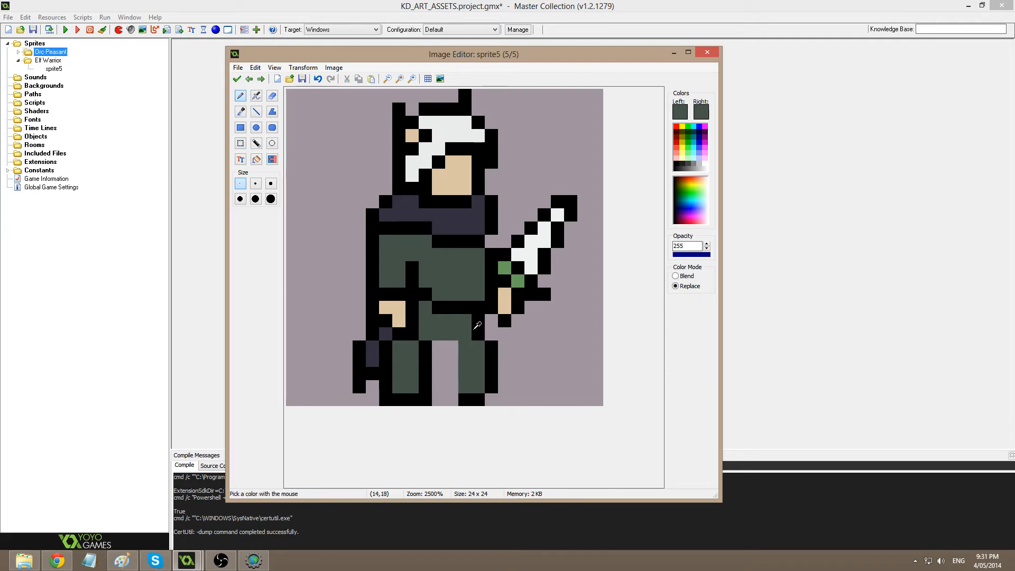
pyautogui.moveTo(478, 321); pyautogui.dragTo(489, 343)
pyautogui.keyDown('ctrl'); pyautogui.rightClick(491, 355); pyautogui.keyUp('ctrl')
pyautogui.keyDown('ctrl'); pyautogui.click(492, 354); pyautogui.keyUp('ctrl')
pyautogui.keyDown('ctrl'); pyautogui.rightClick(480, 328); pyautogui.keyUp('ctrl')
pyautogui.hotkey('ctrl', 'z')
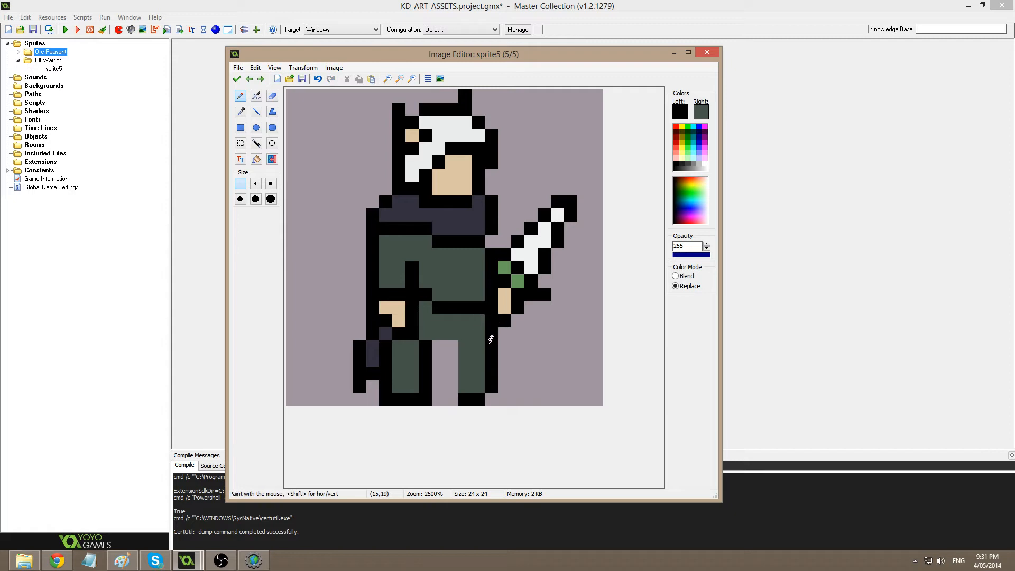
# Draw black lines between the legs and up the left outline, darkening two outline pixels navy.
pyautogui.press('l')
pyautogui.moveTo(452, 387); pyautogui.dragTo(452, 352)
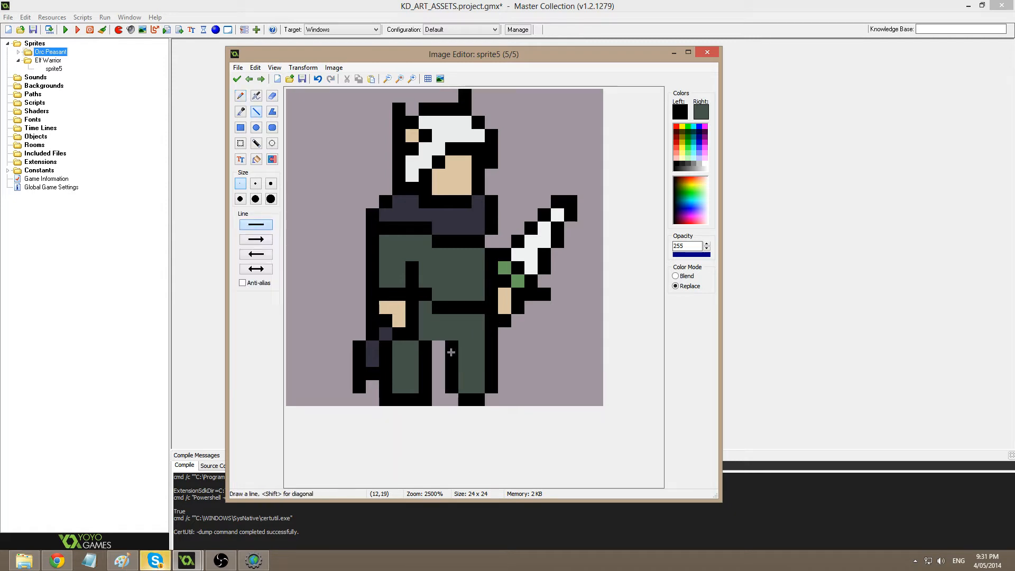
pyautogui.click(439, 347)
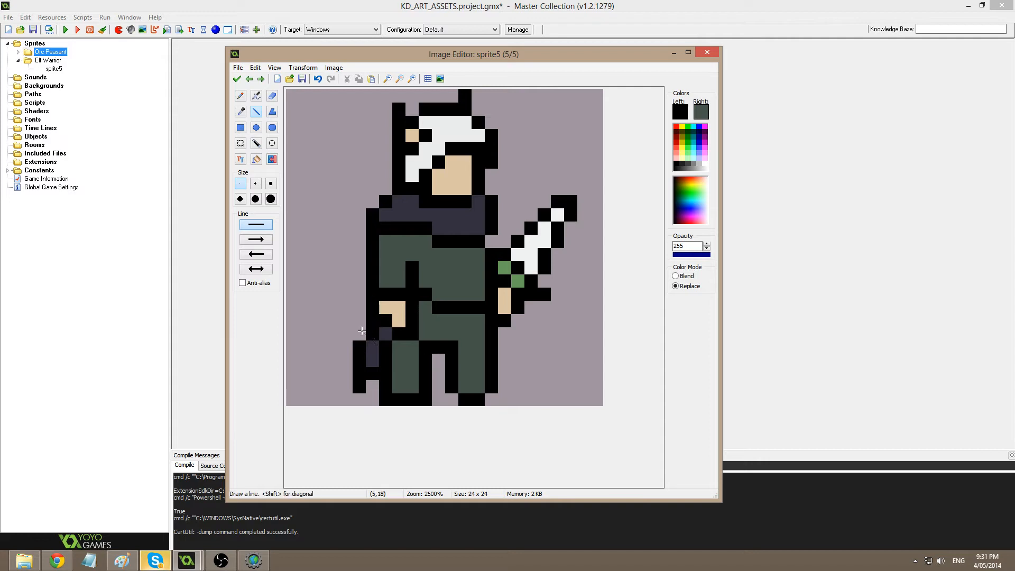
pyautogui.moveTo(362, 331); pyautogui.dragTo(361, 247)
pyautogui.keyDown('ctrl'); pyautogui.click(364, 246); pyautogui.keyUp('ctrl')
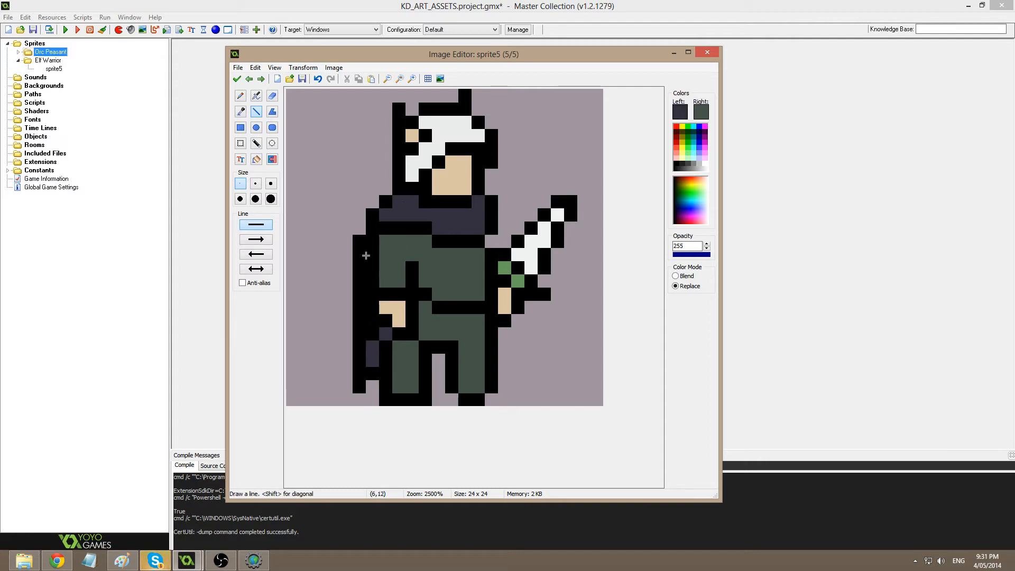
pyautogui.moveTo(375, 335); pyautogui.dragTo(373, 317)
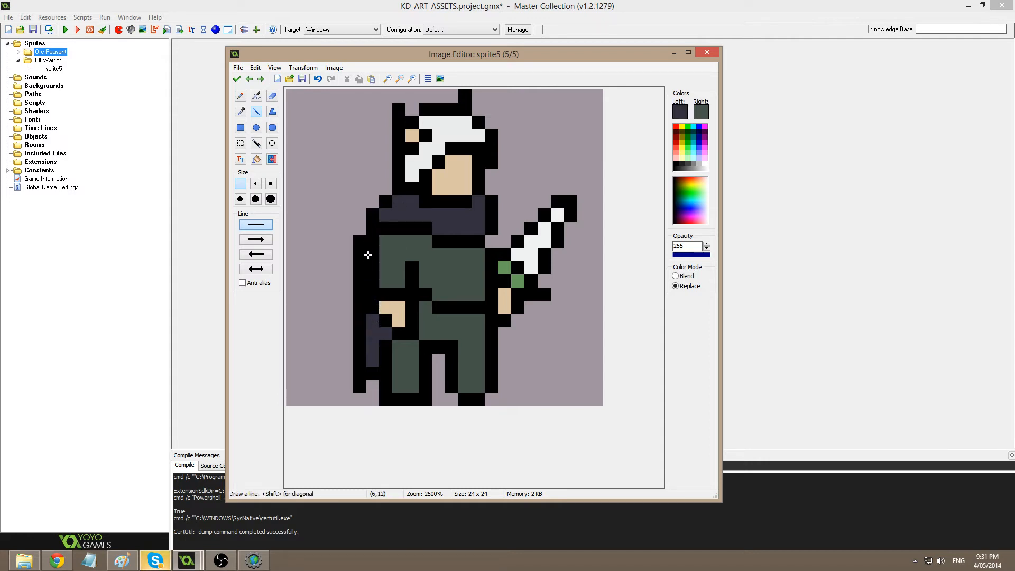
# Add a black pixel by the lower leg and a dark navy leg pixel, then accept the frame.
pyautogui.keyDown('ctrl'); pyautogui.click(356, 229); pyautogui.keyUp('ctrl')
pyautogui.moveTo(357, 228); pyautogui.dragTo(356, 259)
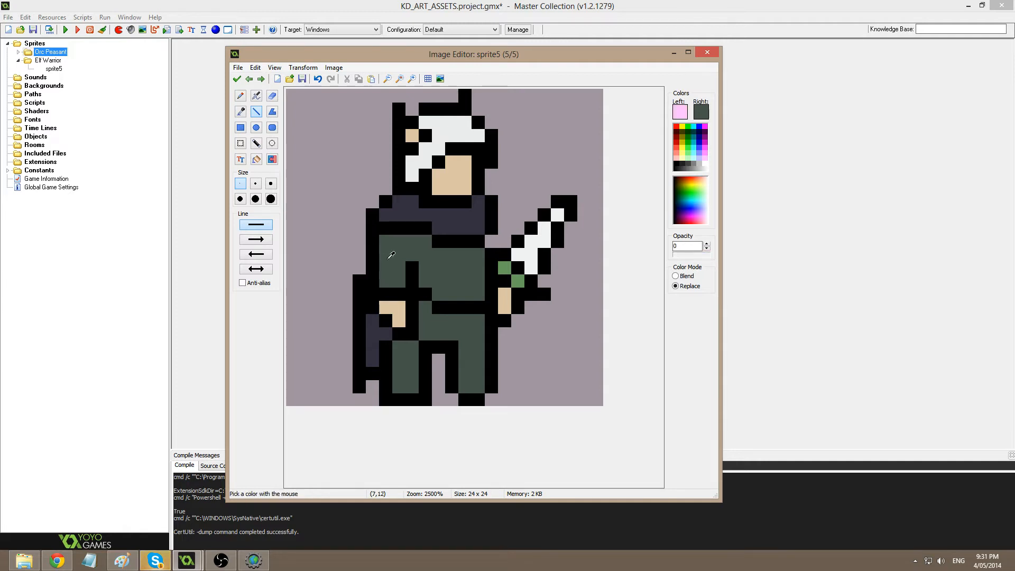
pyautogui.hotkey('ctrl', 'z')
pyautogui.keyDown('ctrl'); pyautogui.click(365, 338); pyautogui.keyUp('ctrl')
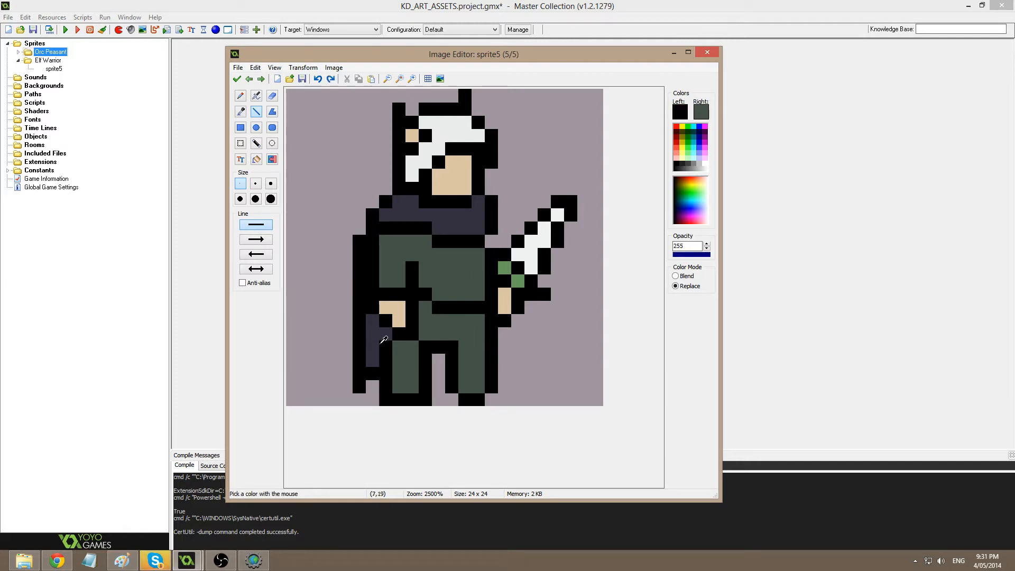
pyautogui.click(384, 336)
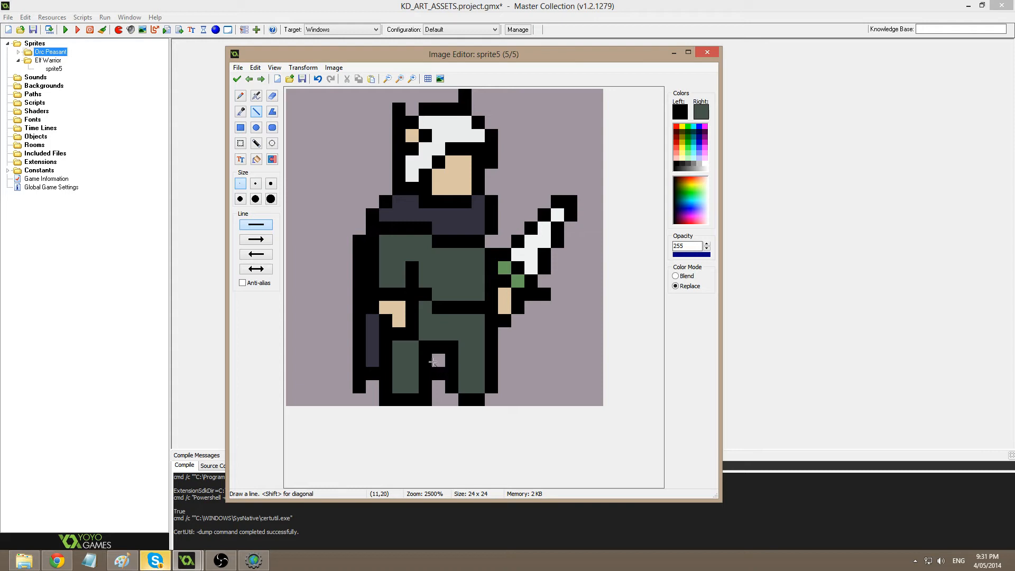
pyautogui.keyDown('ctrl'); pyautogui.click(375, 345); pyautogui.keyUp('ctrl')
pyautogui.click(441, 361)
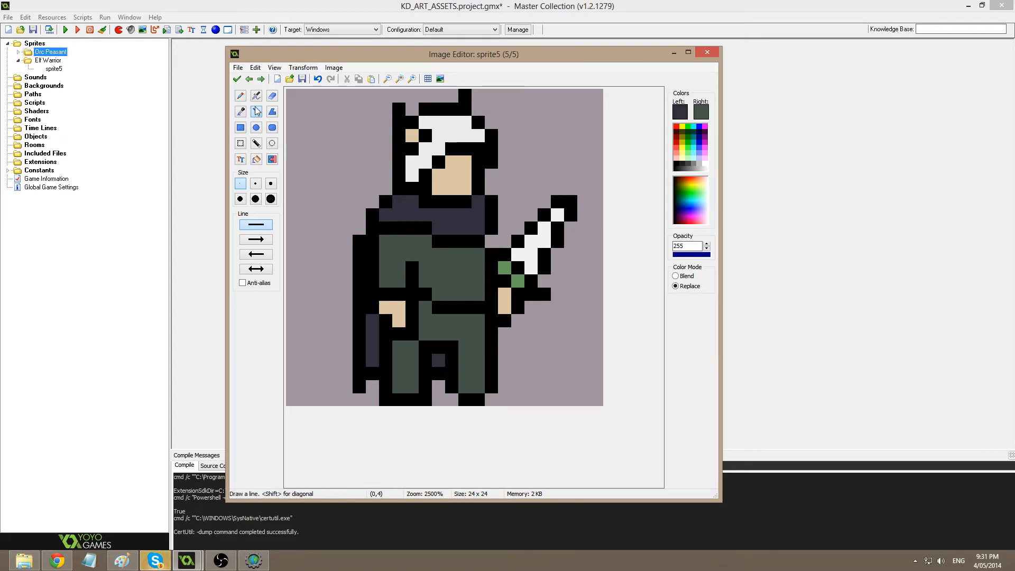
pyautogui.click(237, 80)
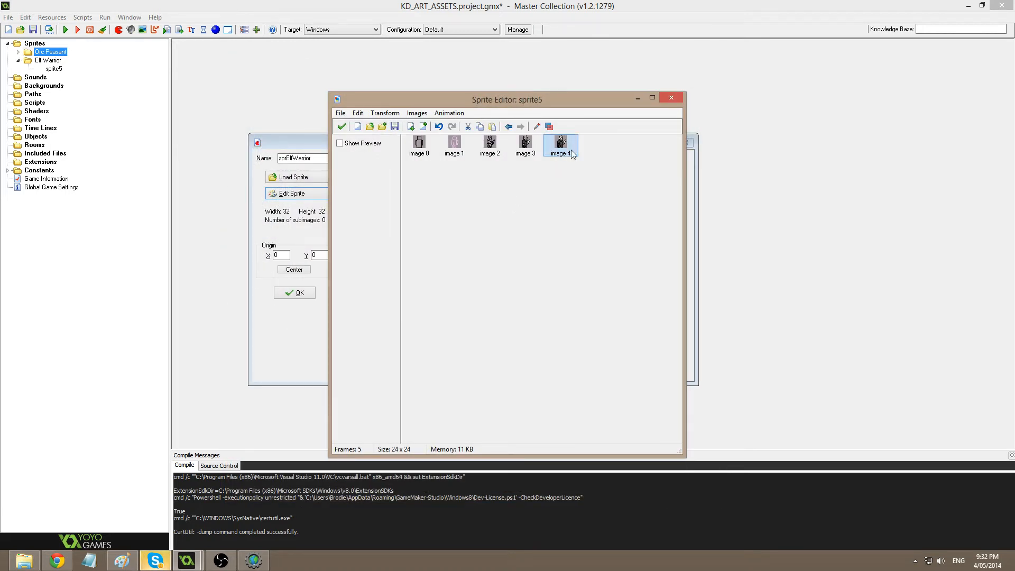
# Paste a frame after image 3, delete the extra image 5, and open the last frame.
pyautogui.click(526, 147)
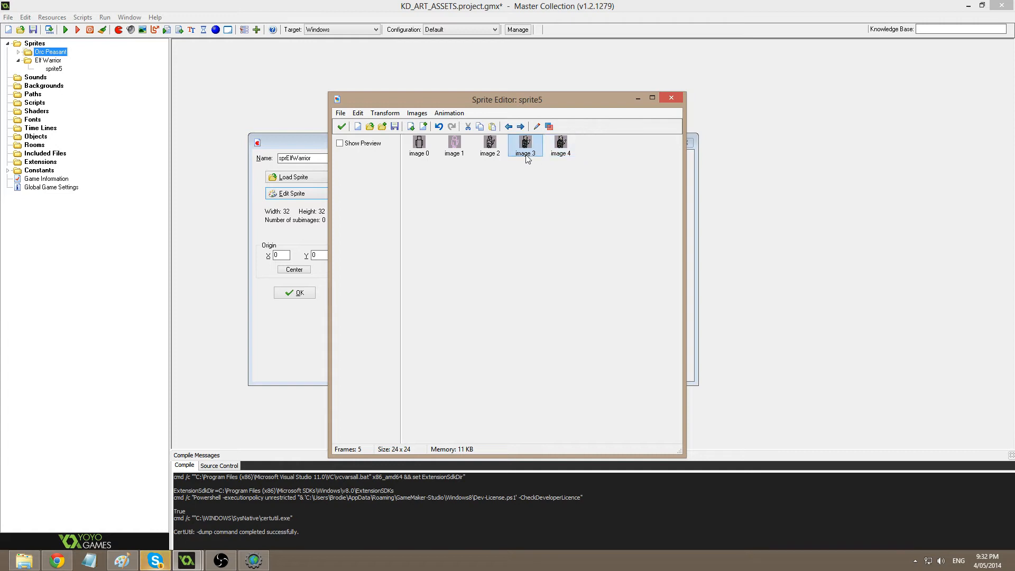
pyautogui.hotkey('ctrl', 'v')
pyautogui.click(598, 150)
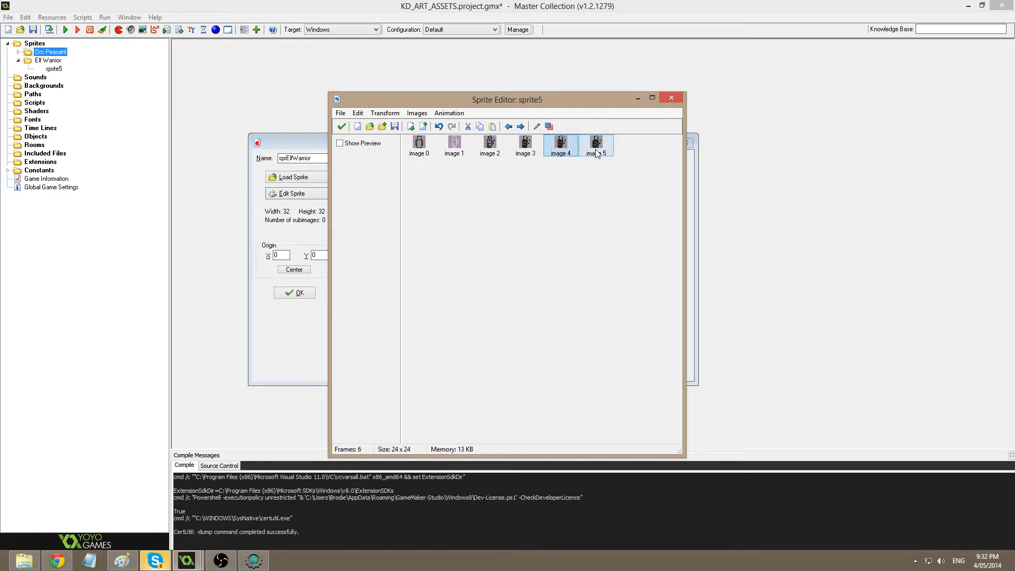
pyautogui.press('Delete')
pyautogui.doubleClick(561, 147)
pyautogui.scroll(4, 544, 275)
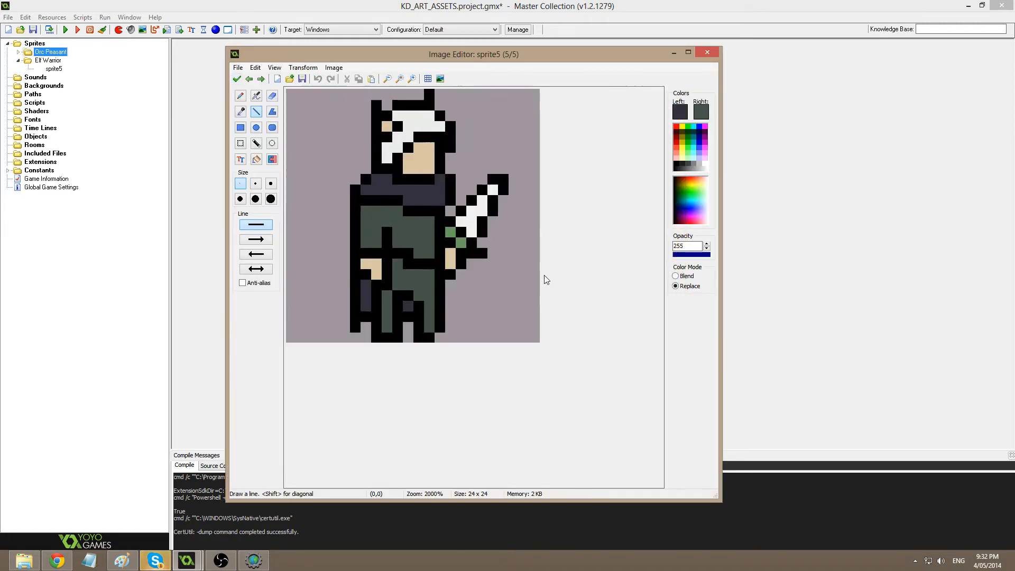
# Shift the sprite's lower-right region one pixel right and fix the black pixels at the legs.
pyautogui.press('s')
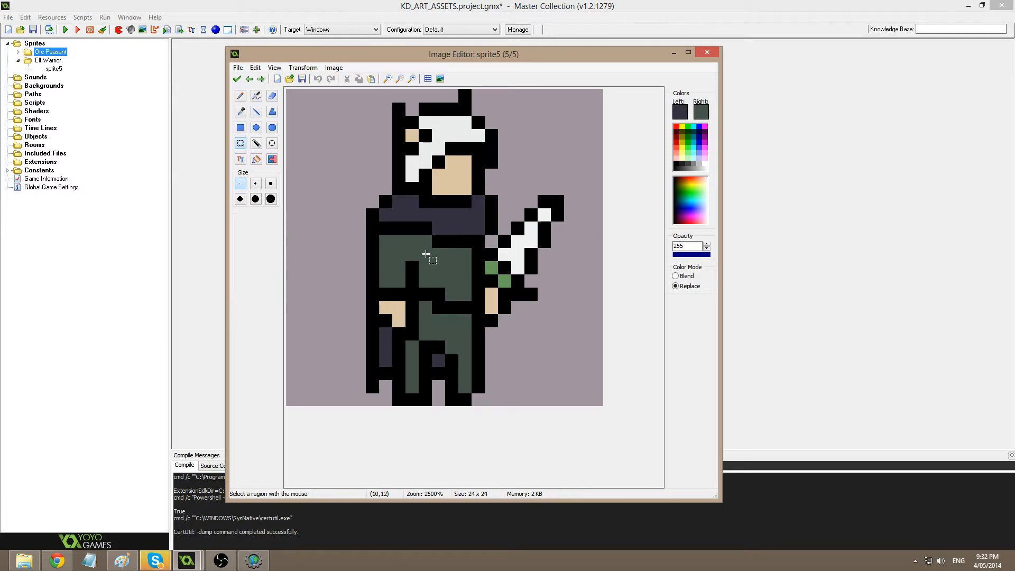
pyautogui.moveTo(420, 254); pyautogui.dragTo(585, 444)
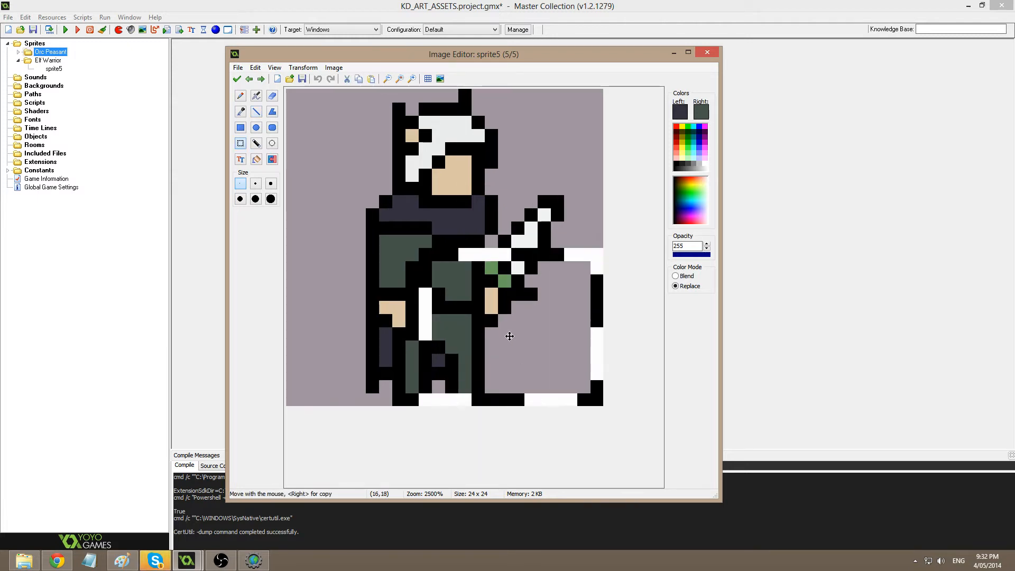
pyautogui.moveTo(510, 336); pyautogui.dragTo(515, 335)
pyautogui.moveTo(504, 189); pyautogui.dragTo(583, 240)
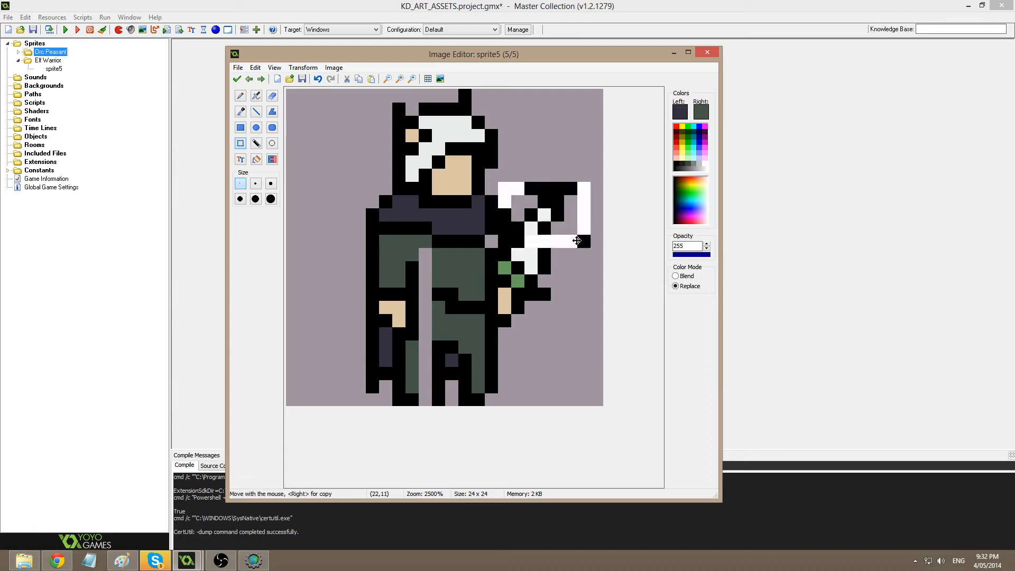
pyautogui.press('d')
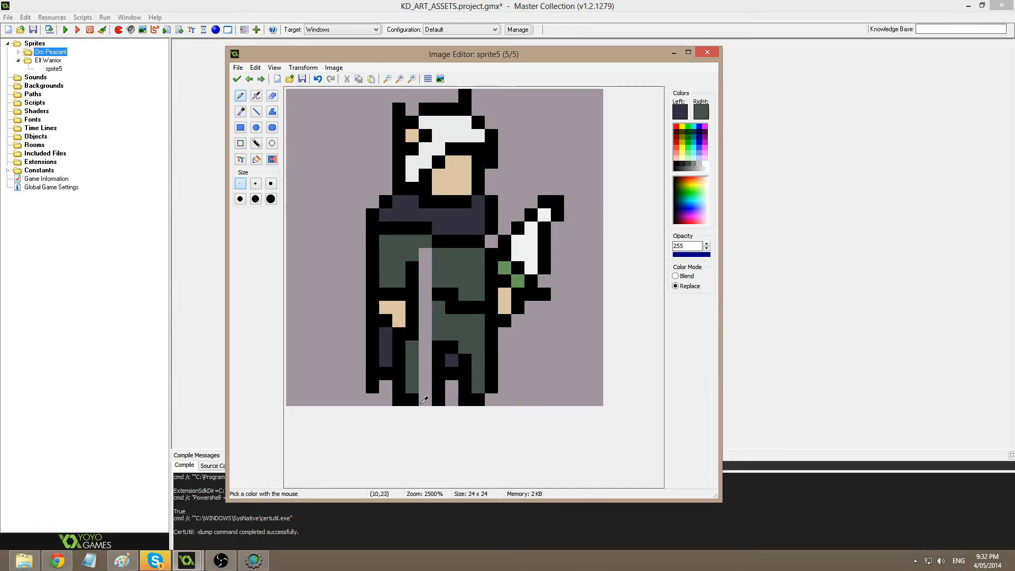
pyautogui.keyDown('ctrl'); pyautogui.click(414, 401); pyautogui.keyUp('ctrl')
pyautogui.click(426, 400)
pyautogui.keyDown('ctrl'); pyautogui.click(451, 395); pyautogui.keyUp('ctrl')
pyautogui.click(439, 400)
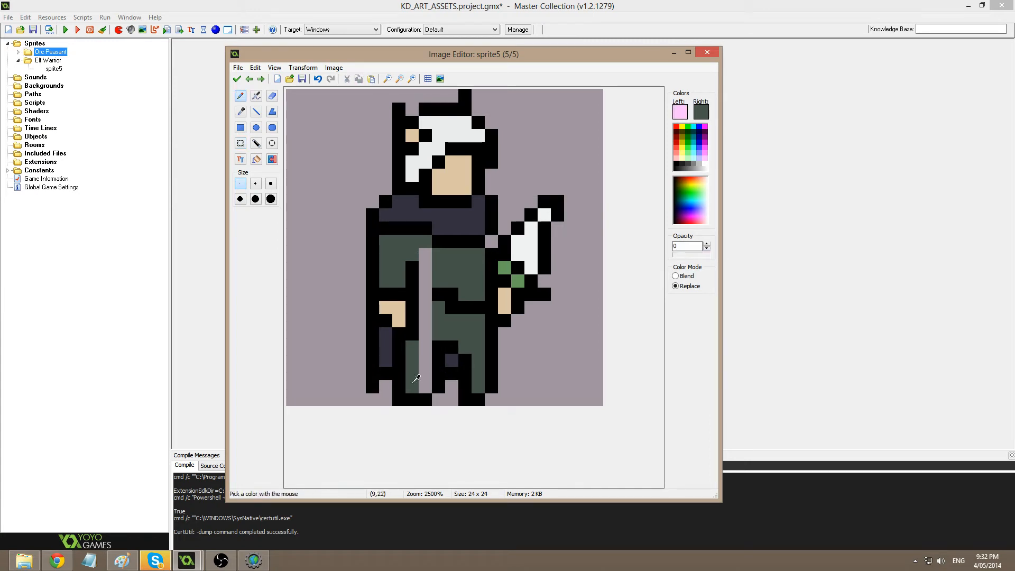
# Flood-fill the grey gap column with tunic green and add two black outline pixels.
pyautogui.keyDown('ctrl'); pyautogui.click(415, 379); pyautogui.keyUp('ctrl')
pyautogui.press('f')
pyautogui.click(427, 341)
pyautogui.press('d')
pyautogui.keyDown('ctrl'); pyautogui.click(441, 296); pyautogui.keyUp('ctrl')
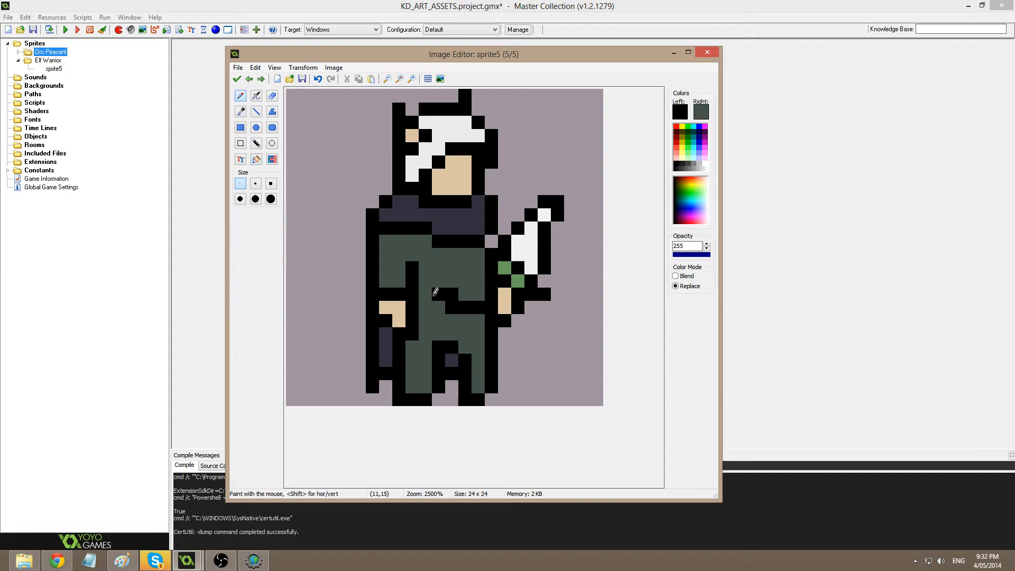
pyautogui.click(438, 307)
pyautogui.click(426, 296)
# Repaint a tunic pixel black for the belt, discarding stray strokes, and accept the frame.
pyautogui.keyDown('ctrl'); pyautogui.click(448, 281); pyautogui.keyUp('ctrl')
pyautogui.moveTo(451, 294); pyautogui.dragTo(457, 293)
pyautogui.hotkey('ctrl', 'z')
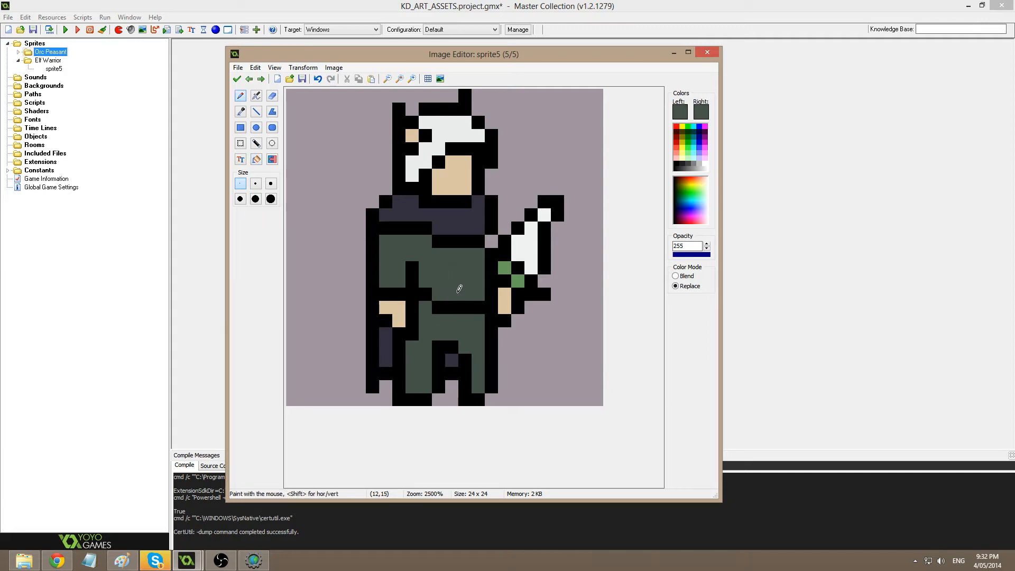
pyautogui.keyDown('ctrl'); pyautogui.click(439, 302); pyautogui.keyUp('ctrl')
pyautogui.click(437, 288)
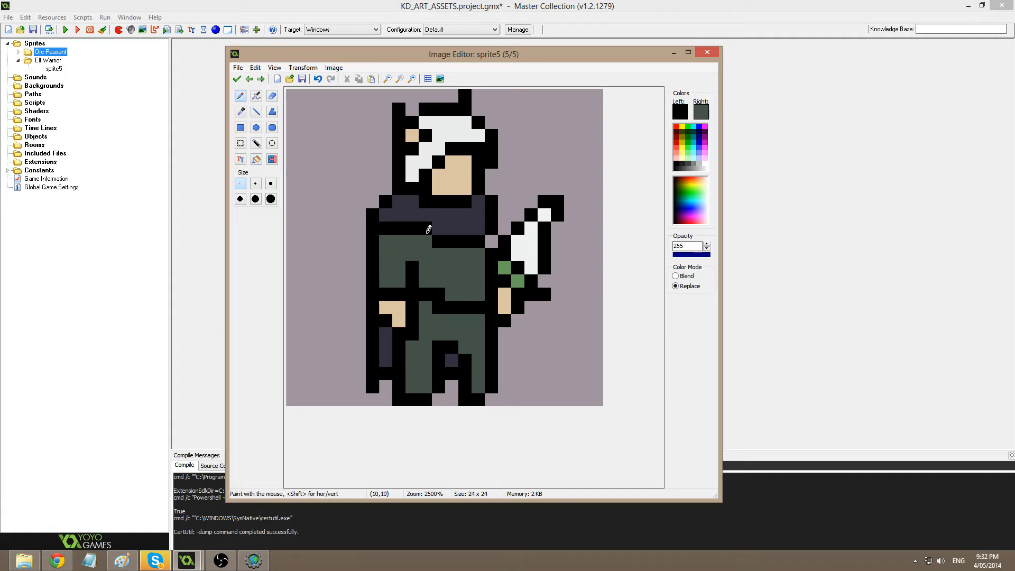
pyautogui.moveTo(311, 170); pyautogui.dragTo(316, 170)
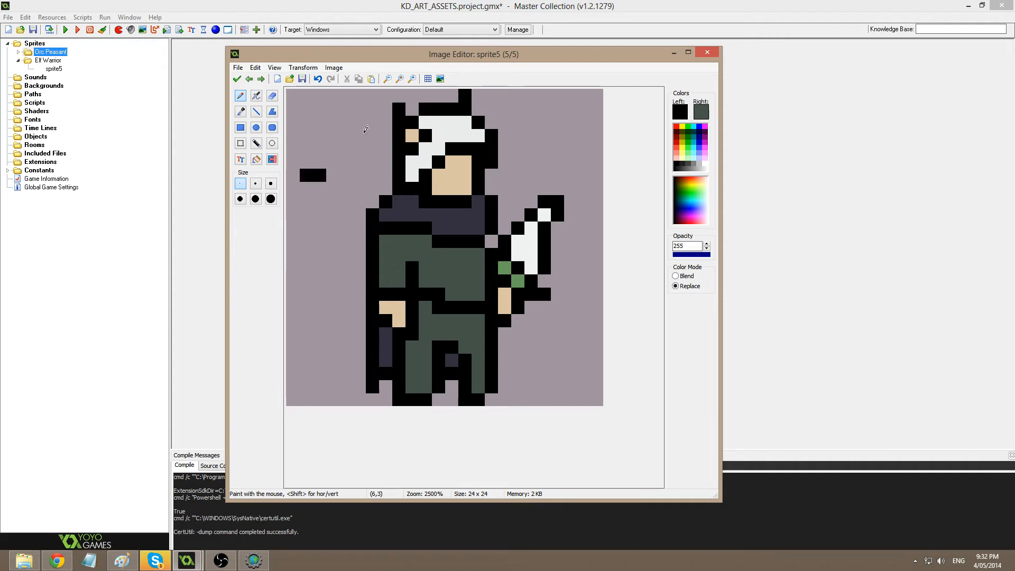
pyautogui.hotkey('ctrl', 'z')
pyautogui.click(237, 79)
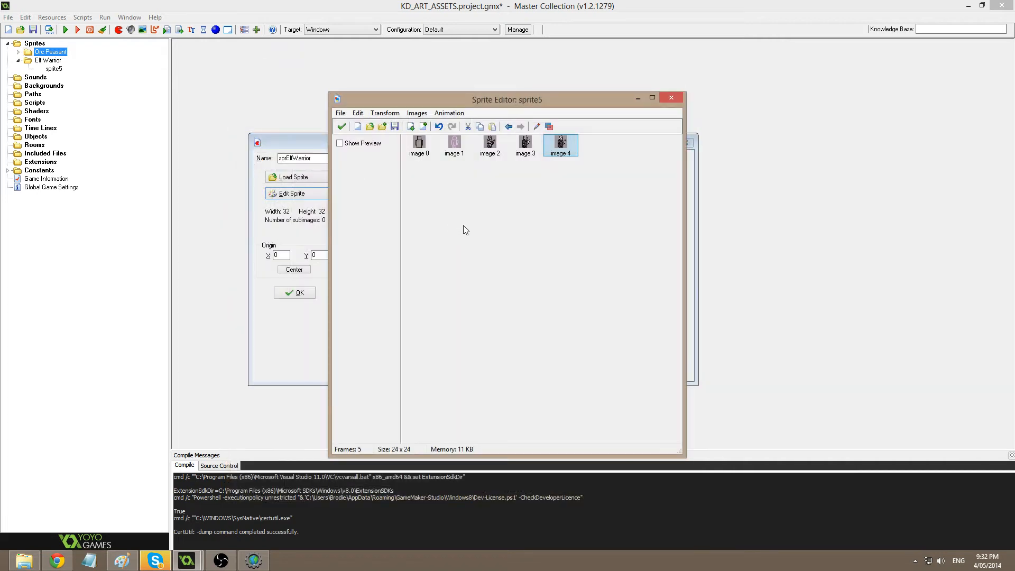
# On the fifth frame, reshape the left shoulder with a dark purple pixel, black outline pixels and one erased pixel.
pyautogui.doubleClick(565, 153)
pyautogui.scroll(3, 463, 347)
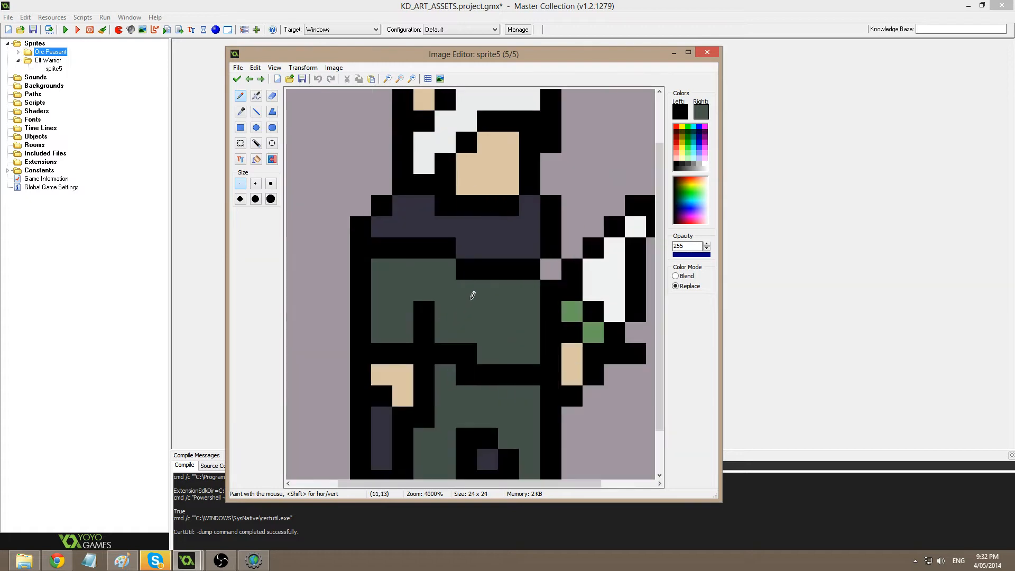
pyautogui.click(381, 269)
pyautogui.keyDown('ctrl'); pyautogui.click(387, 233); pyautogui.keyUp('ctrl')
pyautogui.click(382, 249)
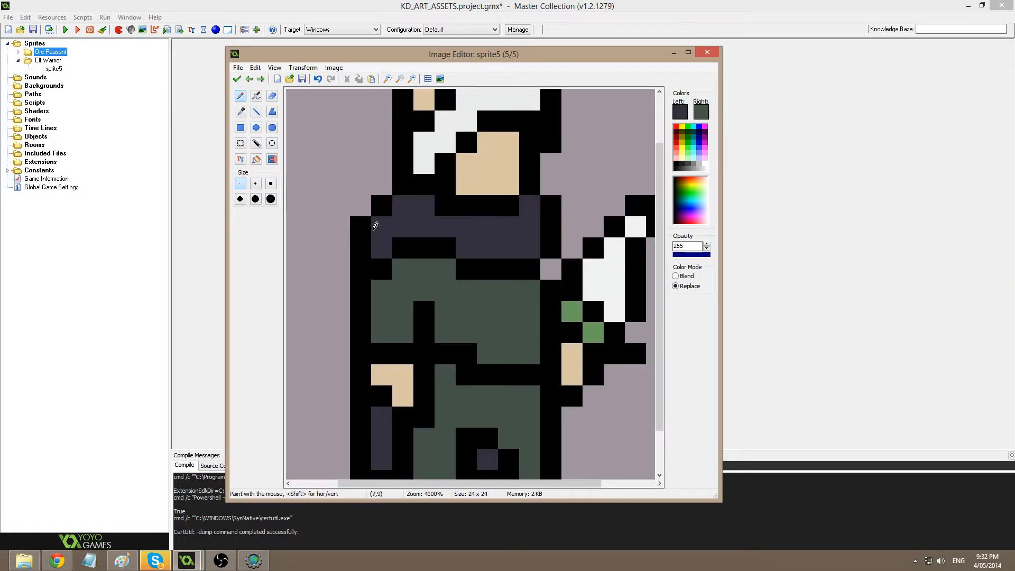
pyautogui.keyDown('ctrl'); pyautogui.click(383, 214); pyautogui.keyUp('ctrl')
pyautogui.click(382, 219)
pyautogui.keyDown('ctrl'); pyautogui.click(328, 223); pyautogui.keyUp('ctrl')
pyautogui.click(361, 226)
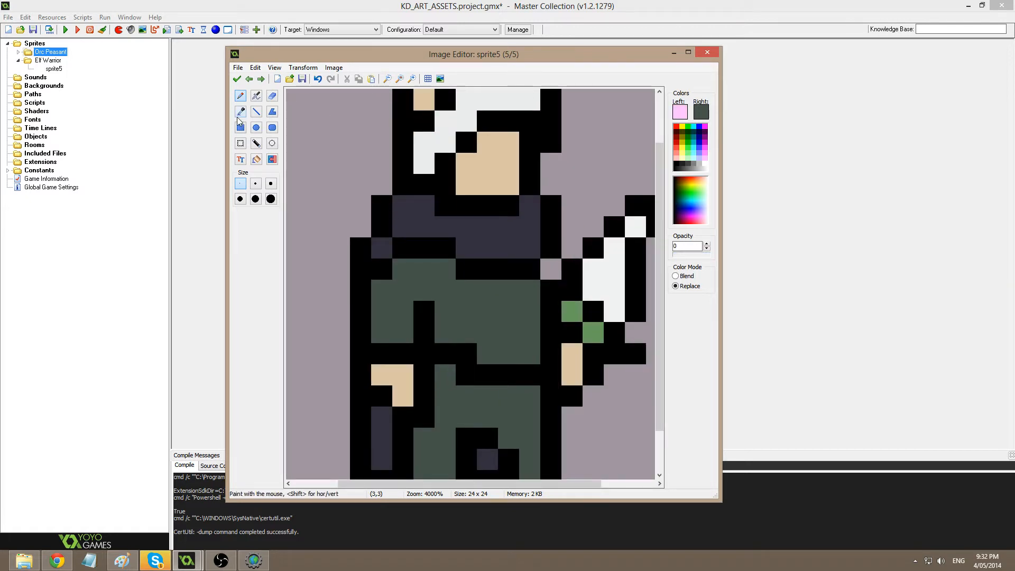
# Add a purple pixel and black outline to the other shoulder, blacken the grey pixel beside the sword, and accept.
pyautogui.keyDown('ctrl'); pyautogui.click(447, 245); pyautogui.keyUp('ctrl')
pyautogui.click(445, 270)
pyautogui.keyDown('ctrl'); pyautogui.click(465, 222); pyautogui.keyUp('ctrl')
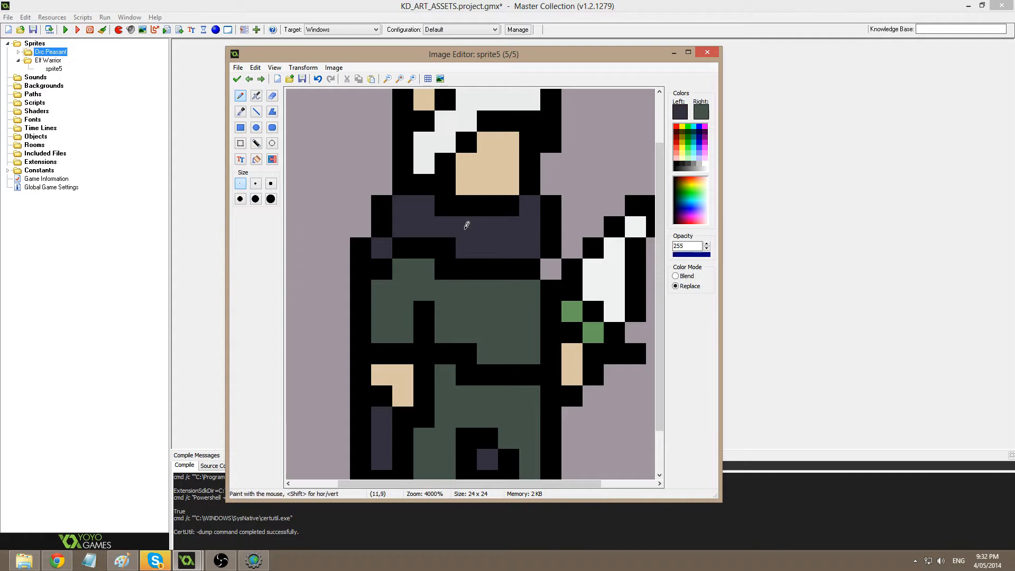
pyautogui.click(445, 248)
pyautogui.keyDown('ctrl'); pyautogui.click(555, 286); pyautogui.keyUp('ctrl')
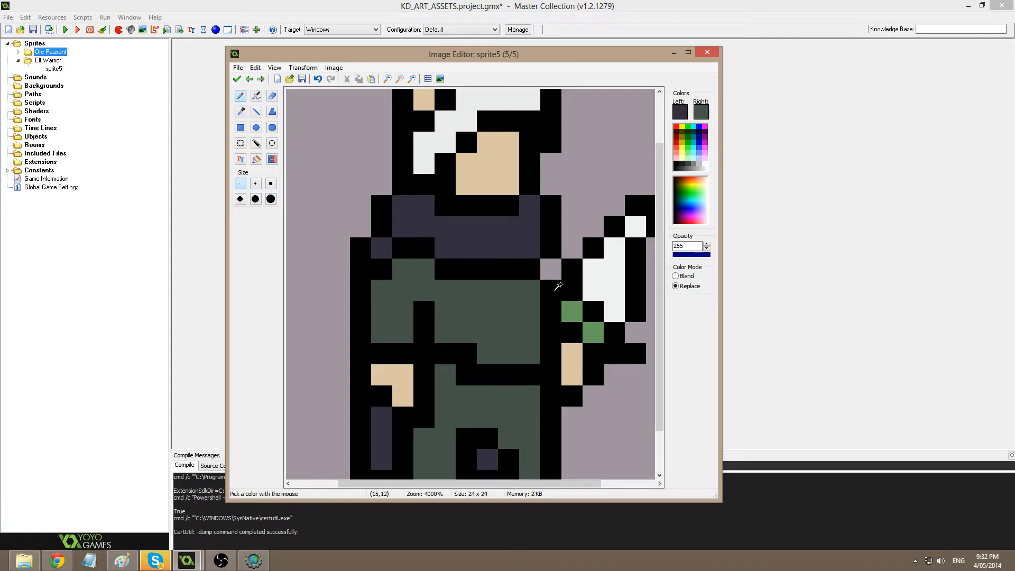
pyautogui.click(552, 268)
pyautogui.click(236, 79)
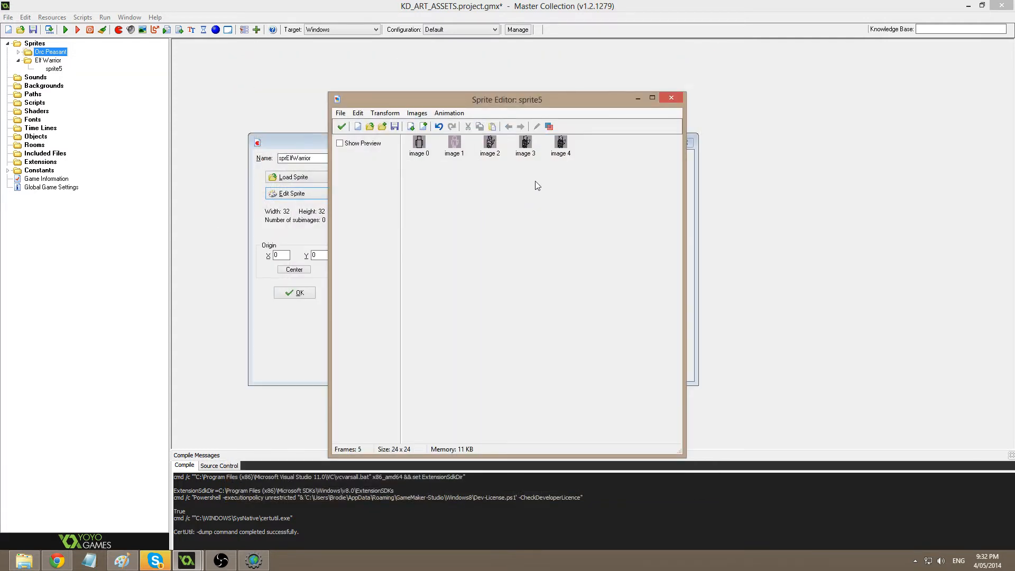
# Duplicate the last frame as a sixth frame and open it for editing.
pyautogui.hotkey('ctrl', 'c')
pyautogui.hotkey('ctrl', 'v')
pyautogui.doubleClick(598, 144)
pyautogui.scroll(4, 559, 299)
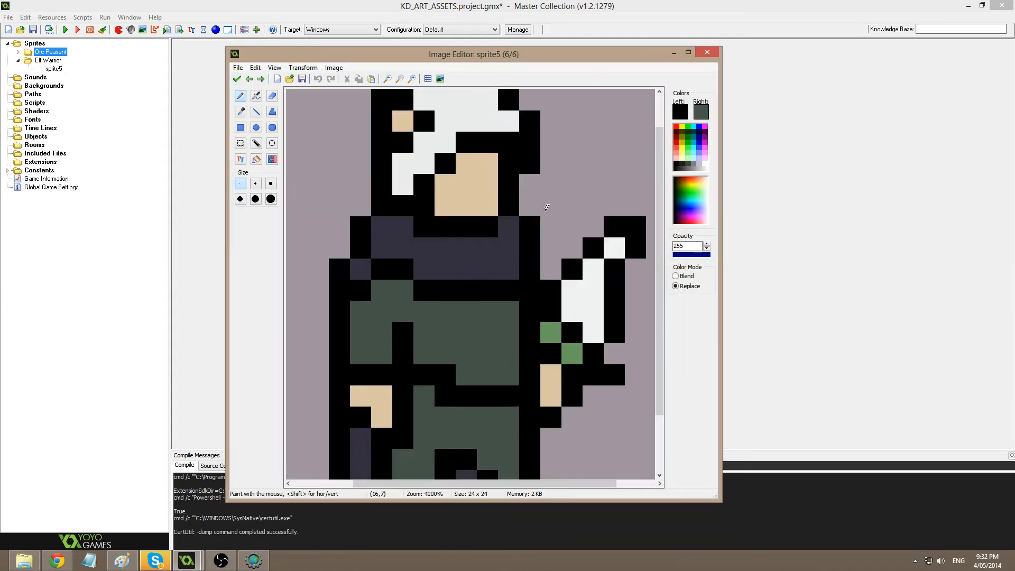
pyautogui.moveTo(482, 211); pyautogui.dragTo(451, 290, button='middle')
# Darken the off-white to light grey and paint grey hair pixels over the helmet.
pyautogui.keyDown('ctrl'); pyautogui.click(454, 182); pyautogui.keyUp('ctrl')
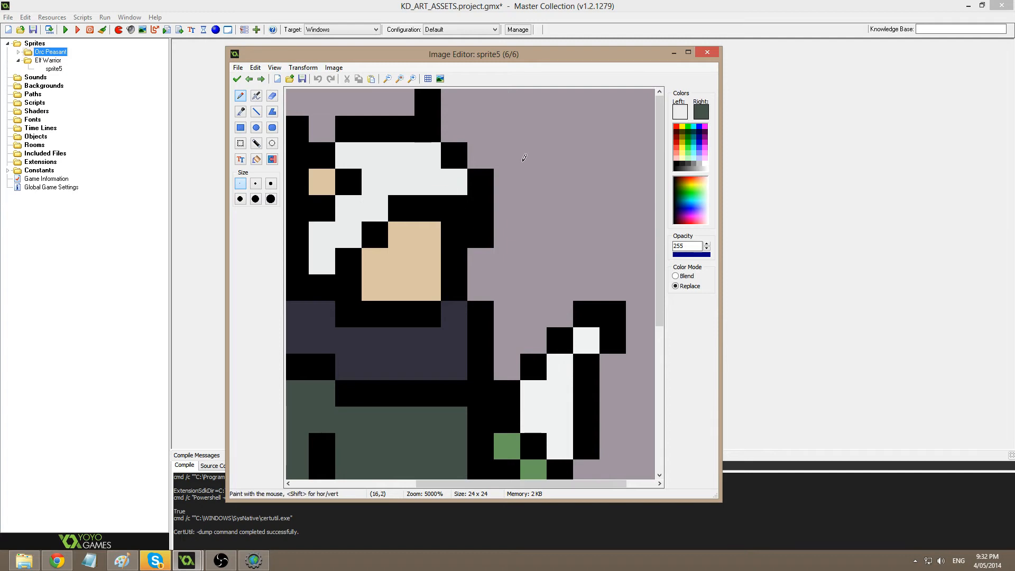
pyautogui.click(680, 112)
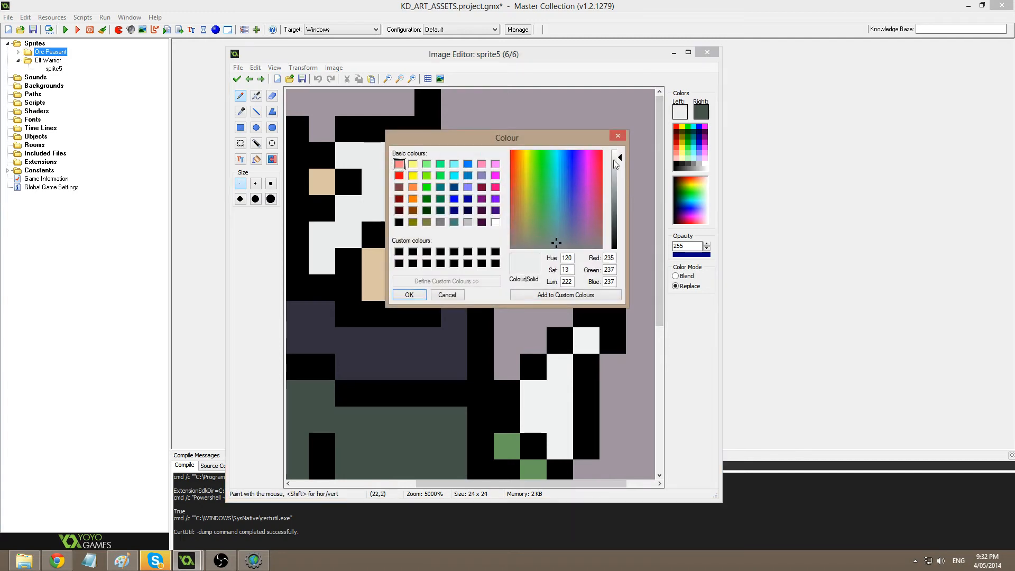
pyautogui.moveTo(615, 164); pyautogui.dragTo(617, 183)
pyautogui.click(410, 295)
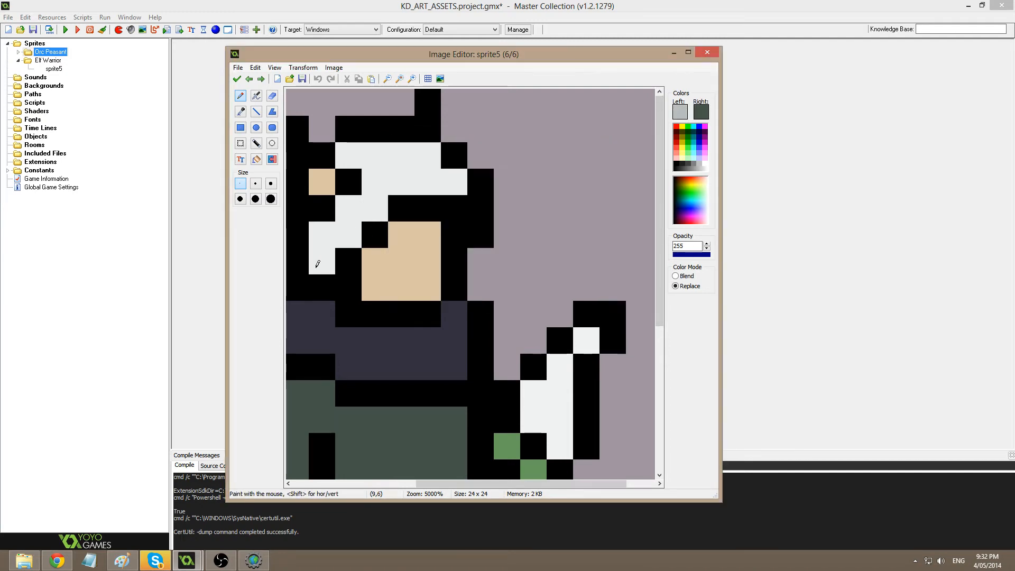
pyautogui.moveTo(318, 263)
pyautogui.mouseDown()
pyautogui.moveTo(378, 204)
pyautogui.moveTo(455, 182)
pyautogui.mouseUp()
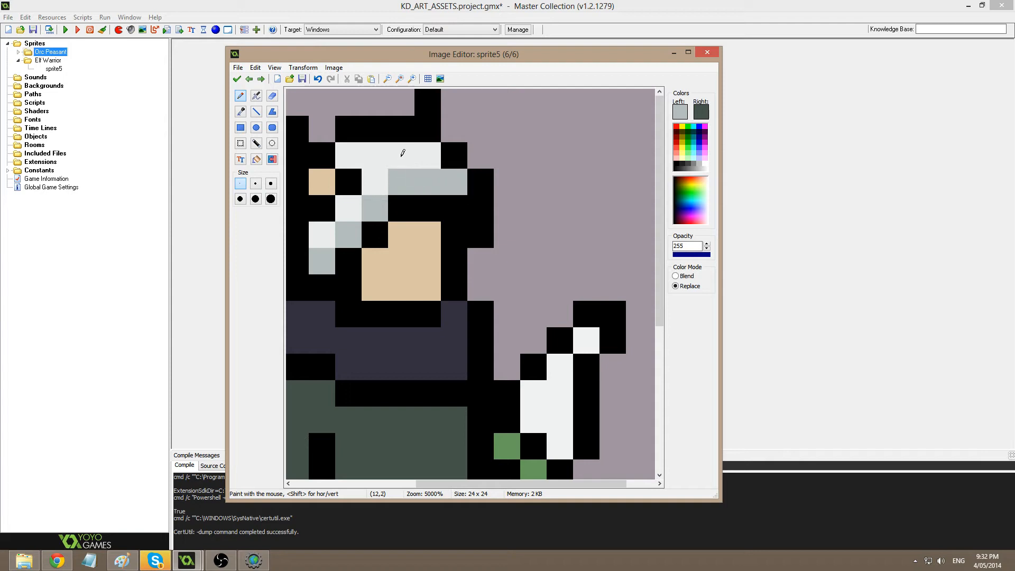
pyautogui.click(402, 155)
pyautogui.click(348, 154)
pyautogui.click(352, 210)
pyautogui.click(326, 234)
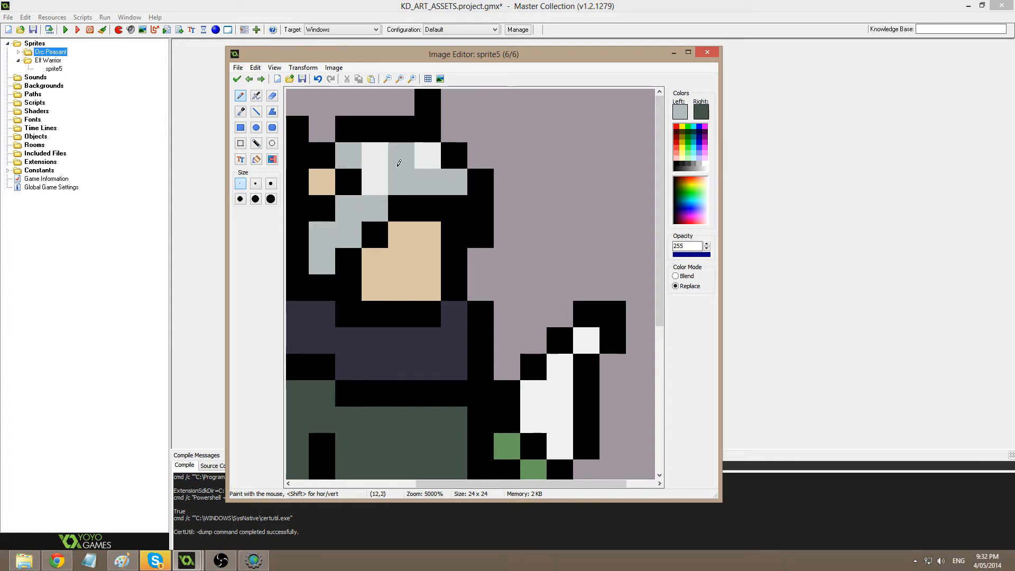
pyautogui.hscroll(-3, 399, 163)
# Turn the sampled tan drawing colour into a dark brown.
pyautogui.keyDown('ctrl'); pyautogui.click(507, 155); pyautogui.keyUp('ctrl')
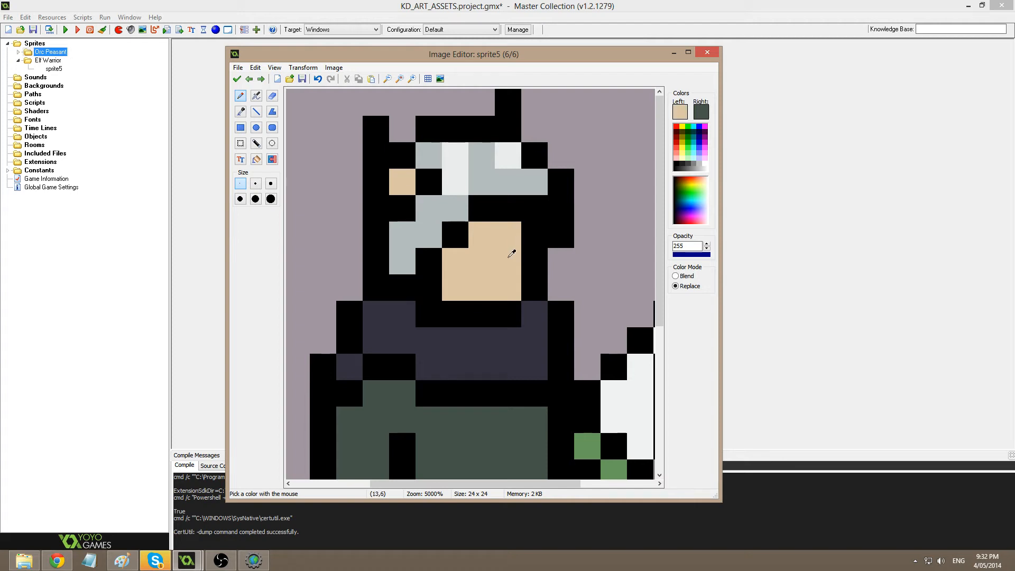
pyautogui.click(680, 111)
pyautogui.moveTo(517, 219); pyautogui.dragTo(515, 221)
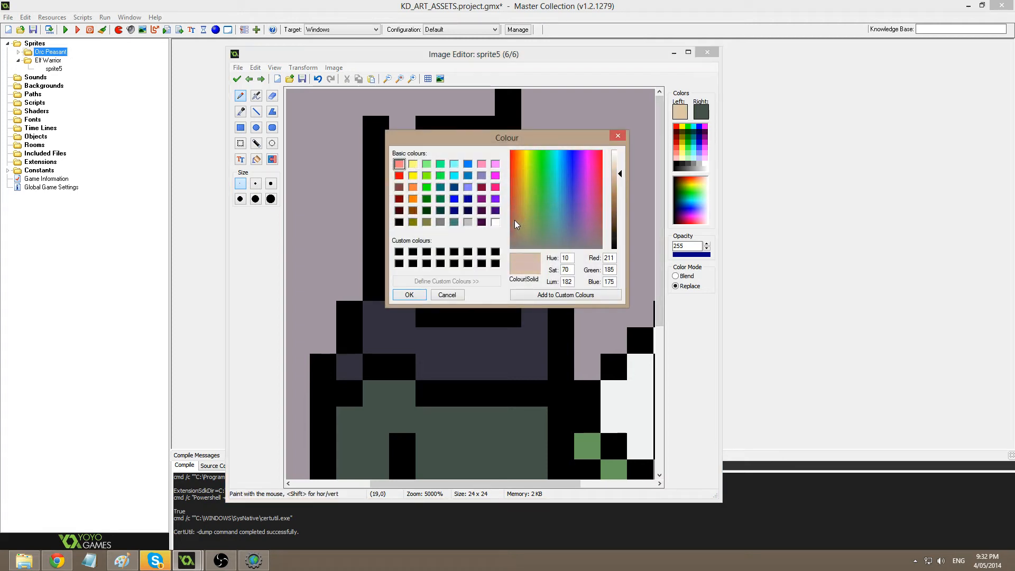
pyautogui.click(620, 204)
pyautogui.moveTo(621, 204); pyautogui.dragTo(621, 211)
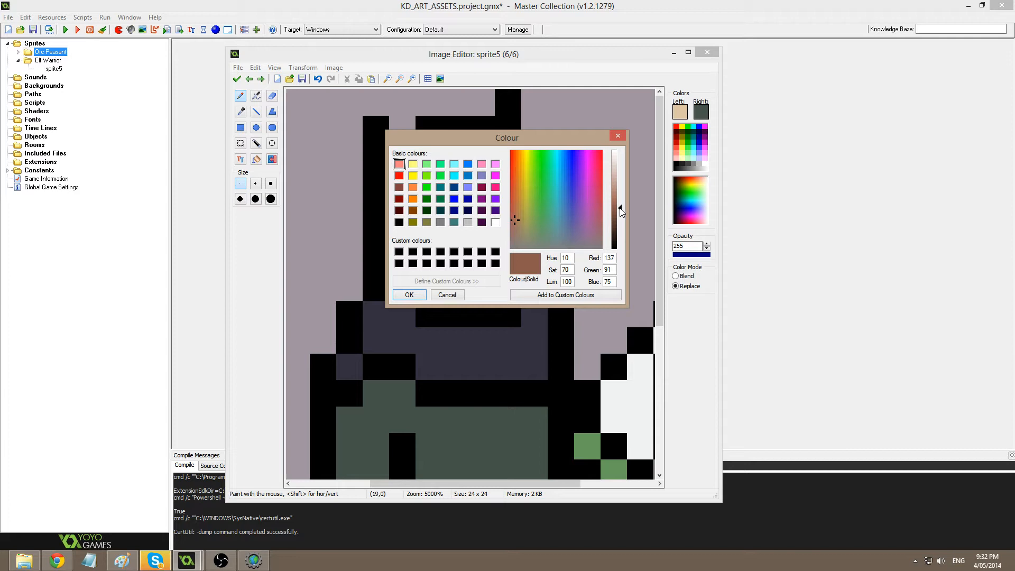
pyautogui.click(409, 294)
# Paint brown pixels across the elf's neck.
pyautogui.scroll(-2, 445, 436)
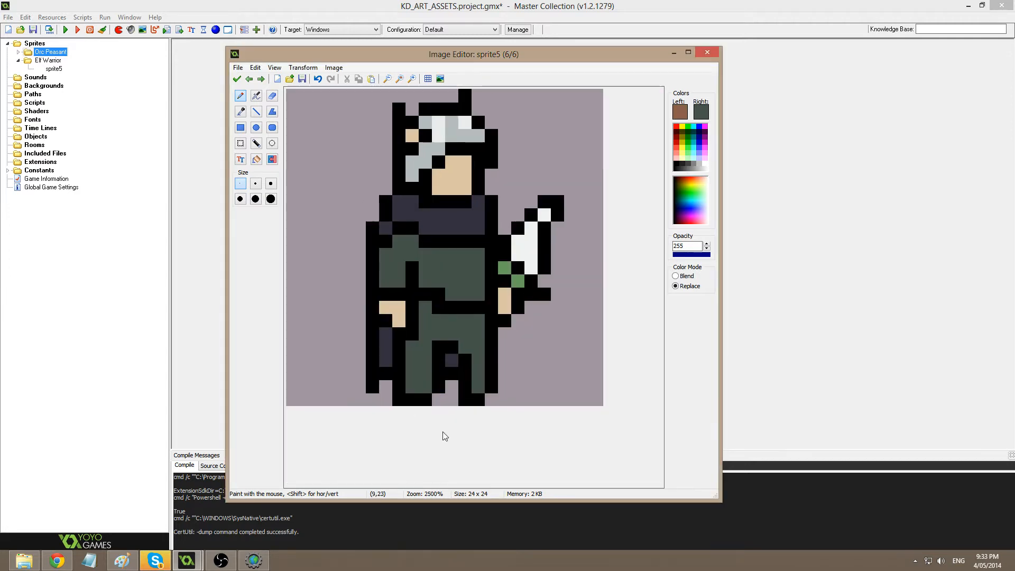
pyautogui.scroll(2, 507, 211)
pyautogui.moveTo(444, 233)
pyautogui.mouseDown()
pyautogui.moveTo(481, 230)
pyautogui.moveTo(541, 156)
pyautogui.mouseUp()
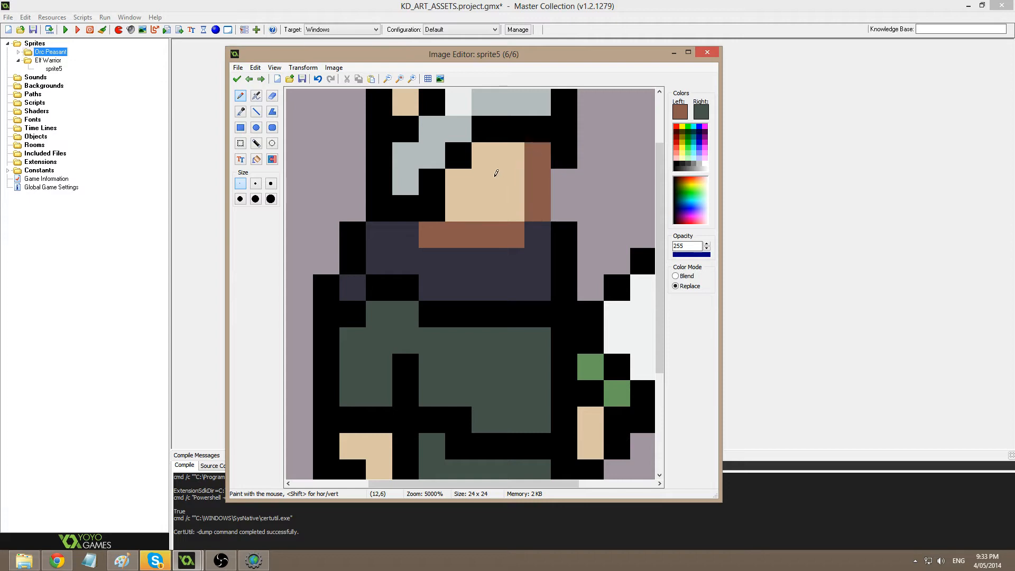
pyautogui.scroll(3, 497, 173)
pyautogui.keyDown('ctrl'); pyautogui.click(445, 239); pyautogui.keyUp('ctrl')
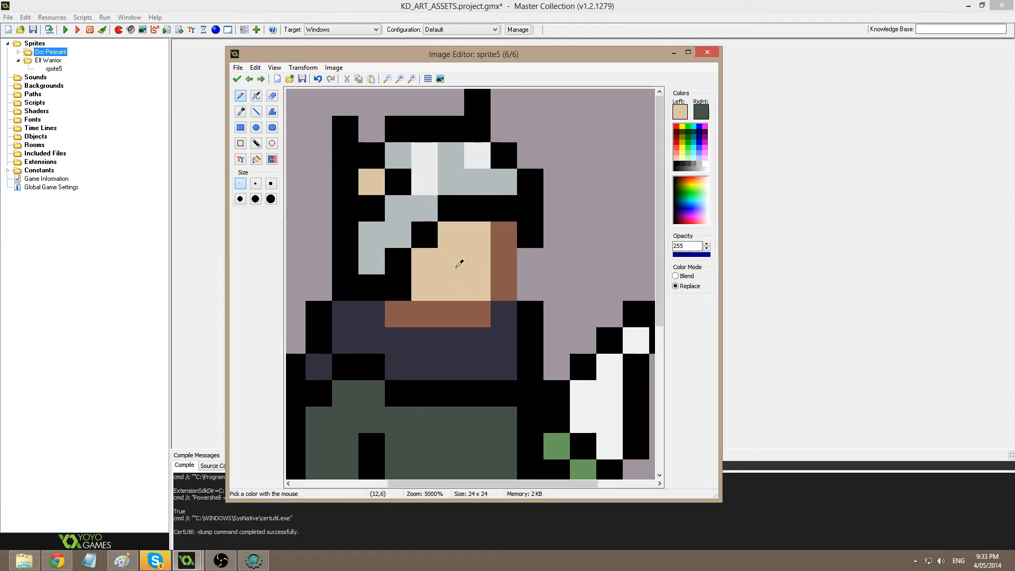
pyautogui.keyDown('ctrl'); pyautogui.click(418, 308); pyautogui.keyUp('ctrl')
# Outline the face in brown on the left, above the brow and at the forehead's right.
pyautogui.click(398, 287)
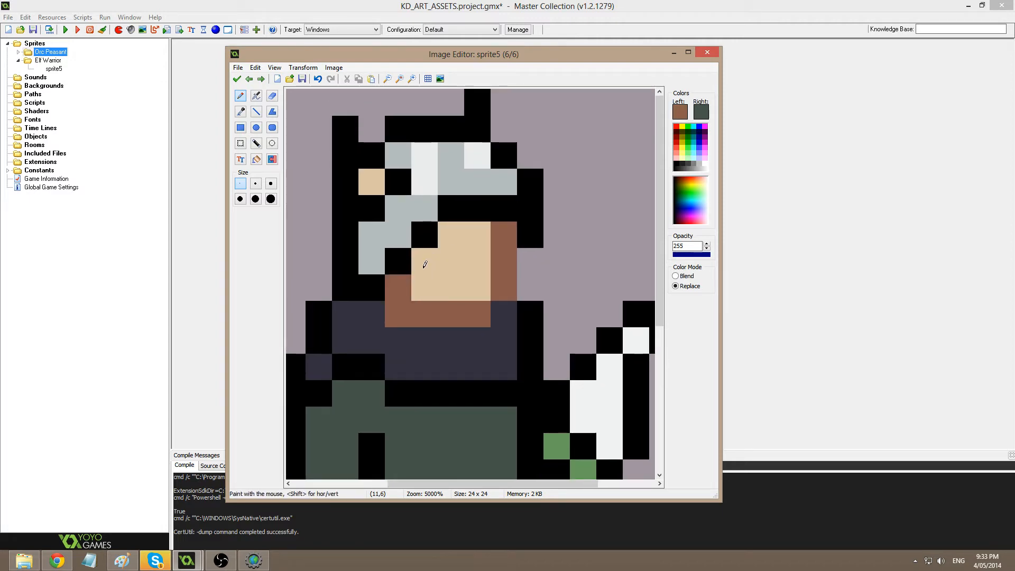
pyautogui.click(397, 259)
pyautogui.click(424, 236)
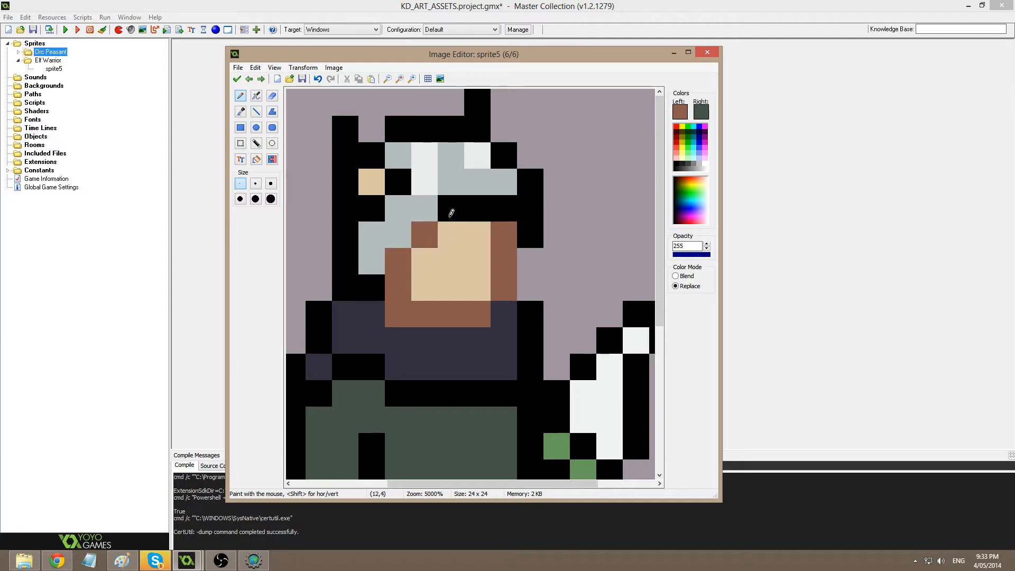
pyautogui.moveTo(453, 209); pyautogui.dragTo(486, 212)
pyautogui.click(516, 219)
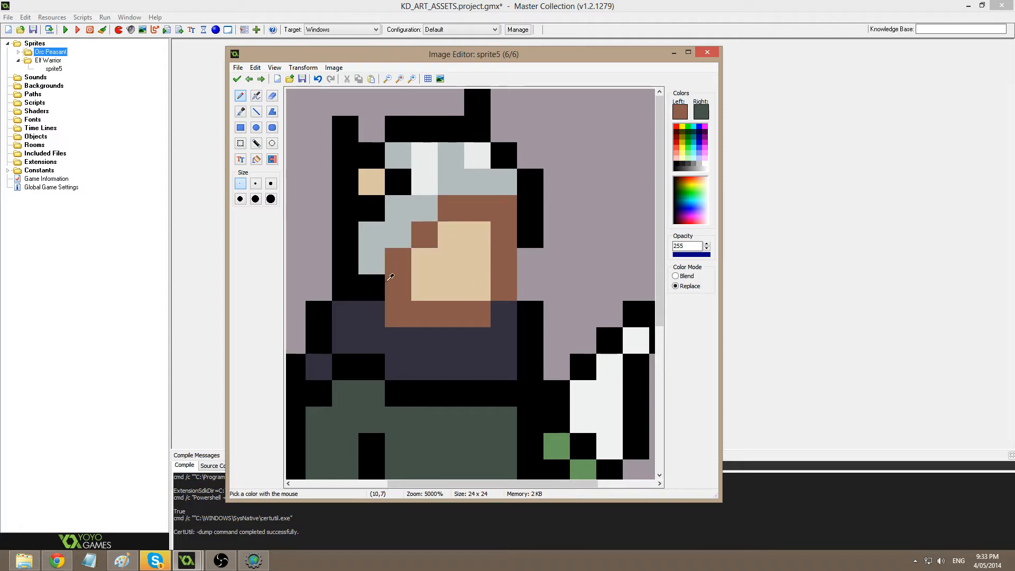
pyautogui.click(369, 286)
pyautogui.hscroll(-1, 472, 300)
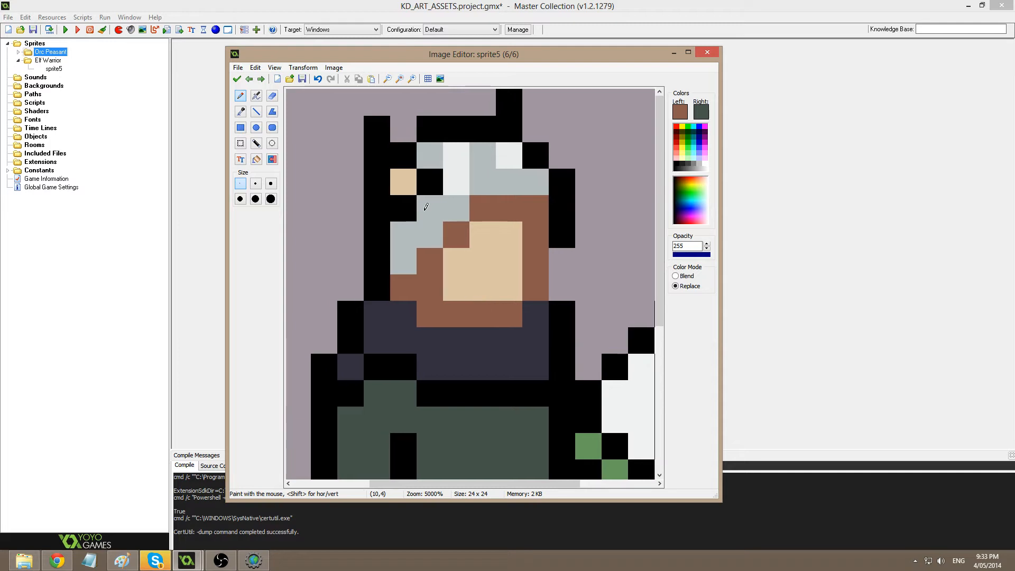
pyautogui.keyDown('ctrl'); pyautogui.click(496, 189); pyautogui.keyUp('ctrl')
pyautogui.click(687, 110)
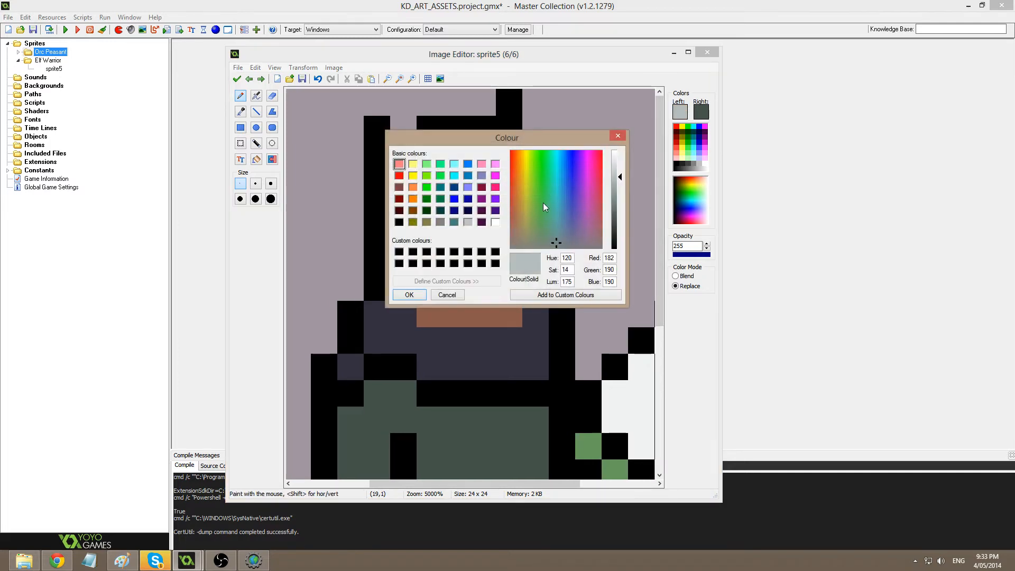
# Darken the grey and repaint the helmet's top, sides and edge above the face dark grey.
pyautogui.moveTo(617, 211); pyautogui.dragTo(618, 221)
pyautogui.click(409, 294)
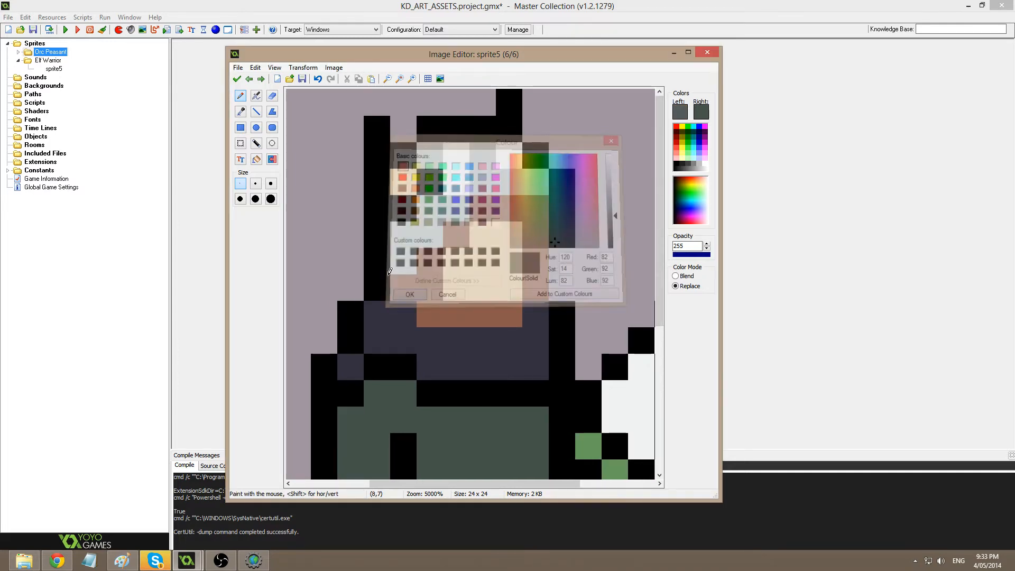
pyautogui.moveTo(383, 245); pyautogui.dragTo(384, 209)
pyautogui.moveTo(406, 129); pyautogui.dragTo(514, 127)
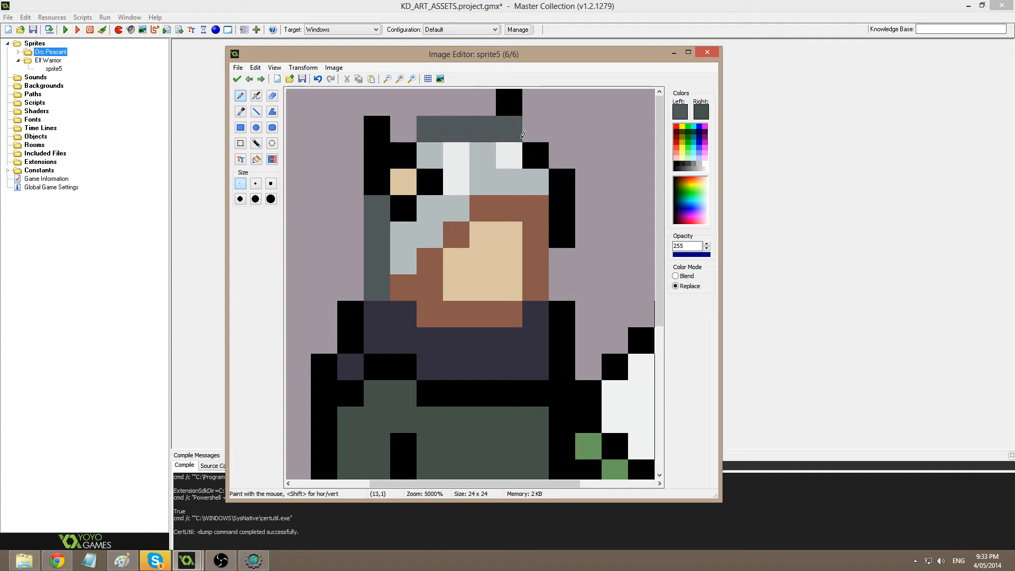
pyautogui.click(536, 154)
pyautogui.moveTo(565, 183); pyautogui.dragTo(567, 237)
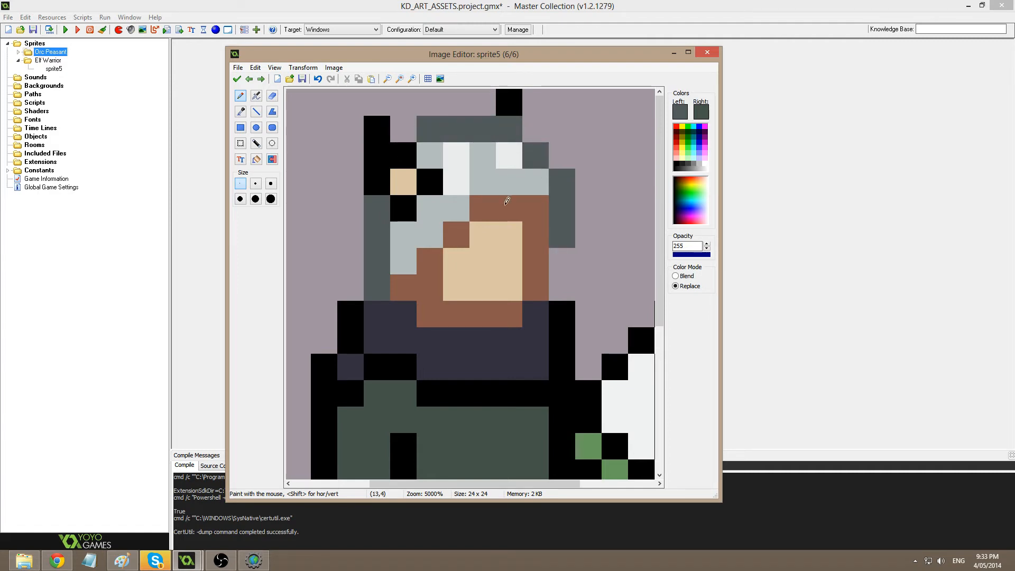
pyautogui.moveTo(427, 256)
pyautogui.mouseDown()
pyautogui.moveTo(456, 235)
pyautogui.moveTo(544, 209)
pyautogui.mouseUp()
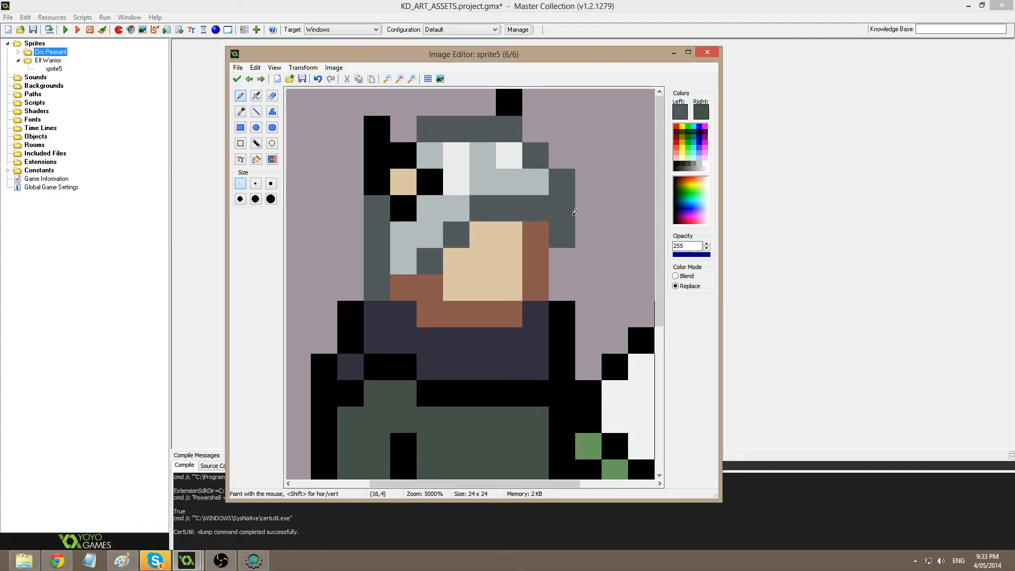
pyautogui.click(407, 277)
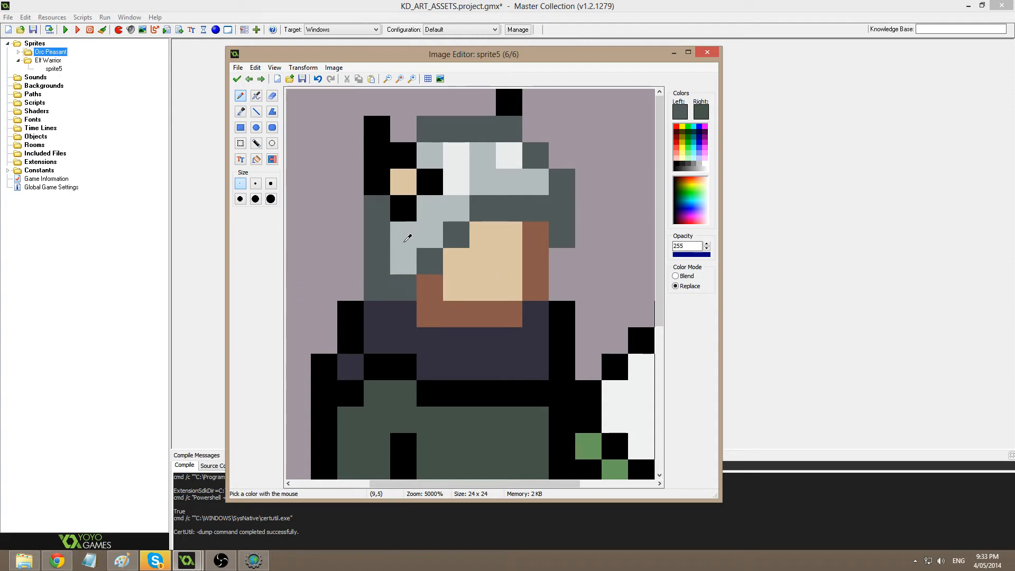
# Recolour the black head outline and both hand outlines brown.
pyautogui.keyDown('ctrl'); pyautogui.click(441, 305); pyautogui.keyUp('ctrl')
pyautogui.click(403, 204)
pyautogui.moveTo(404, 200)
pyautogui.mouseDown()
pyautogui.moveTo(381, 162)
pyautogui.moveTo(402, 158)
pyautogui.moveTo(429, 180)
pyautogui.mouseUp()
pyautogui.click(516, 100)
pyautogui.keyDown('ctrl'); pyautogui.scroll(-1, 476, 283); pyautogui.keyUp('ctrl')
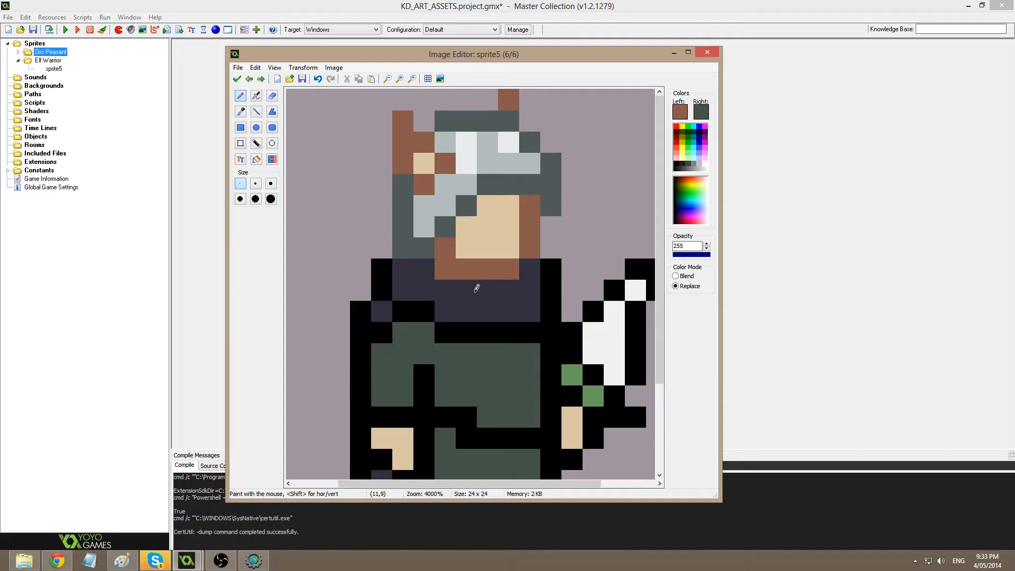
pyautogui.scroll(-3, 476, 307)
pyautogui.moveTo(399, 327)
pyautogui.mouseDown()
pyautogui.moveTo(363, 355)
pyautogui.moveTo(351, 341)
pyautogui.mouseUp()
pyautogui.click(538, 335)
pyautogui.moveTo(556, 323); pyautogui.dragTo(555, 301)
pyautogui.click(535, 279)
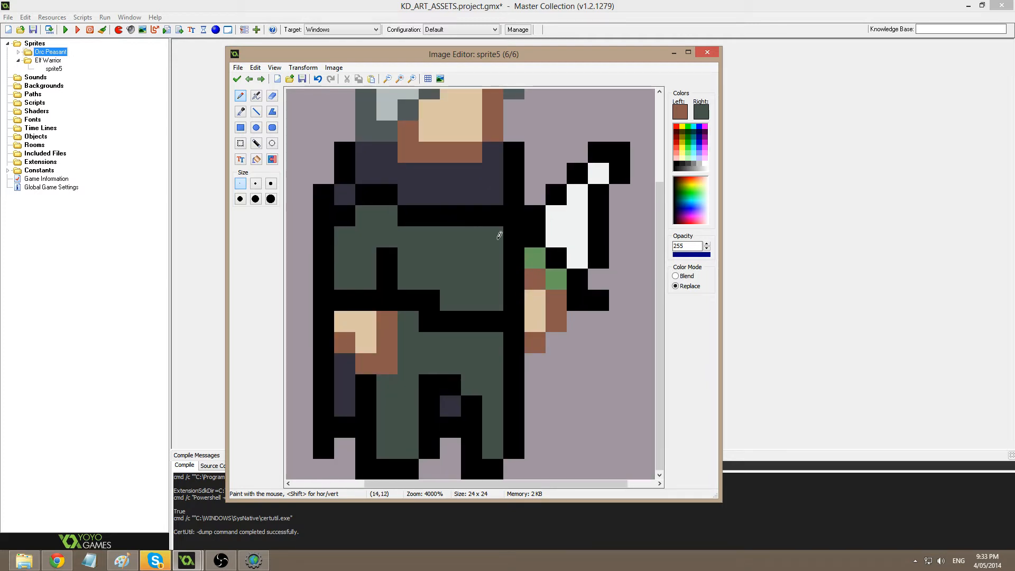
# Repaint the black outline around the blade's base with grey pixels.
pyautogui.moveTo(496, 161); pyautogui.dragTo(458, 229, button='middle')
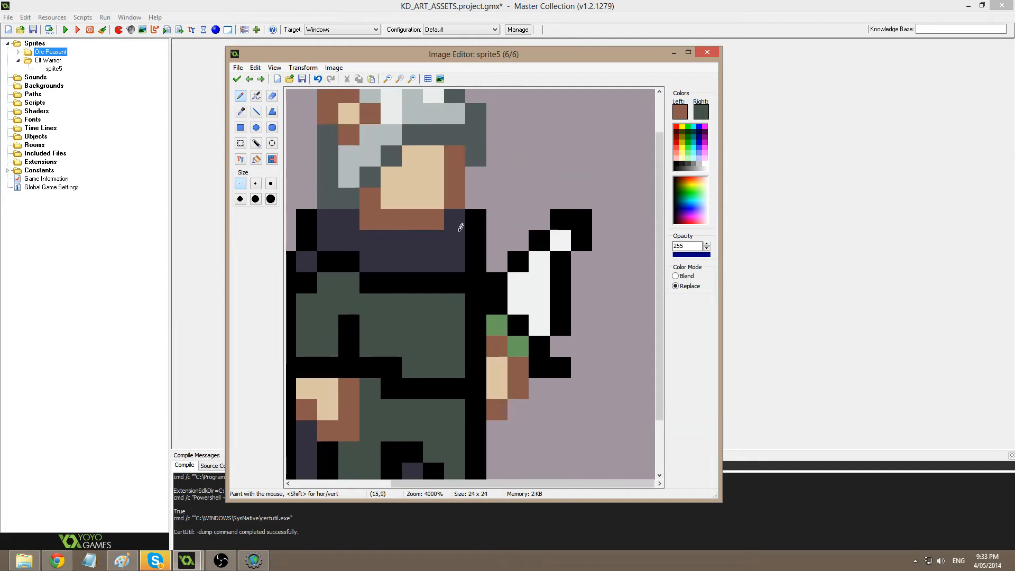
pyautogui.keyDown('ctrl'); pyautogui.click(352, 198); pyautogui.keyUp('ctrl')
pyautogui.press('f')
pyautogui.click(499, 296)
pyautogui.hotkey('ctrl', 'z')
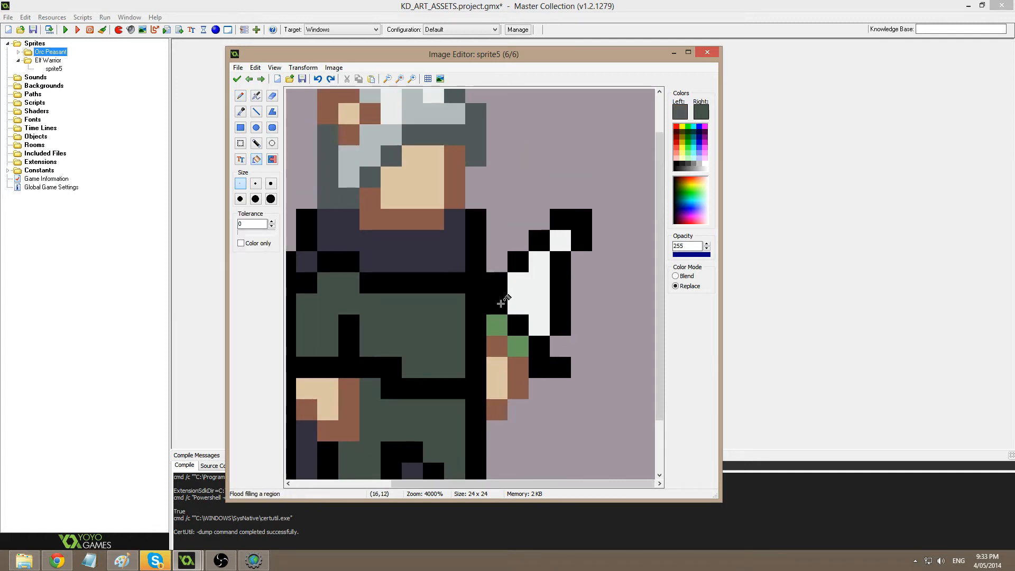
pyautogui.press('p')
pyautogui.moveTo(499, 302); pyautogui.dragTo(498, 284)
pyautogui.click(520, 324)
pyautogui.moveTo(539, 344); pyautogui.dragTo(561, 365)
# Flood-fill the blade handle, edge pixels and tip outline grey.
pyautogui.press('f')
pyautogui.click(566, 291)
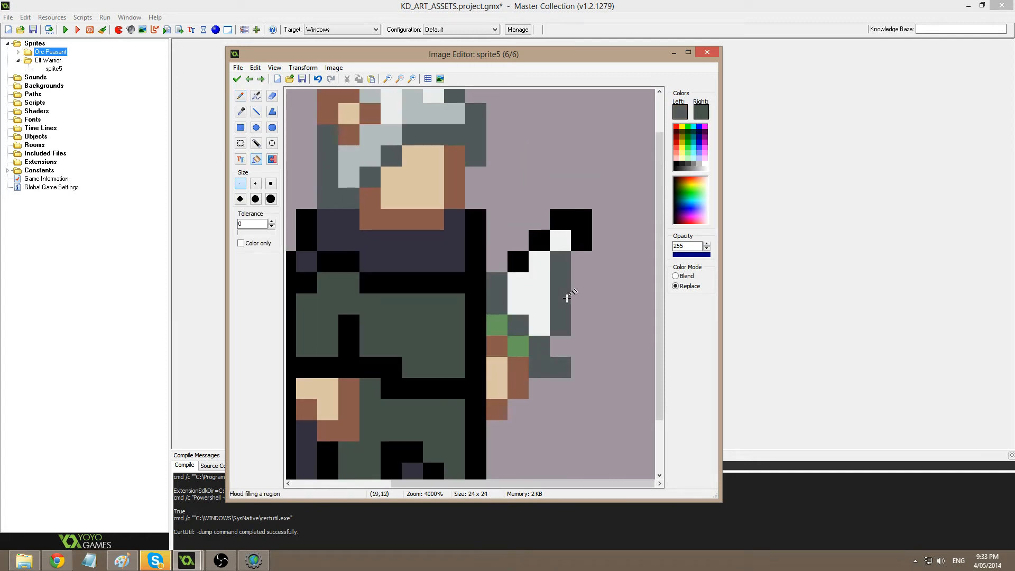
pyautogui.click(520, 261)
pyautogui.click(523, 247)
pyautogui.hotkey('ctrl', 'z')
pyautogui.click(539, 242)
pyautogui.click(564, 218)
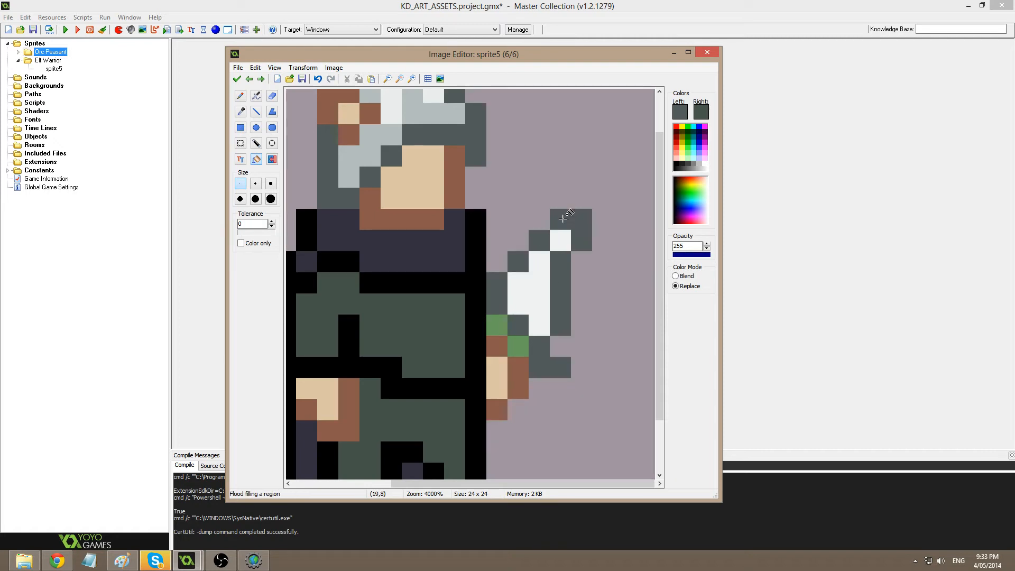
pyautogui.press('p')
# Shade the inner blade pixels light grey.
pyautogui.keyDown('ctrl'); pyautogui.click(423, 114); pyautogui.keyUp('ctrl')
pyautogui.moveTo(516, 285); pyautogui.dragTo(521, 305)
pyautogui.click(535, 321)
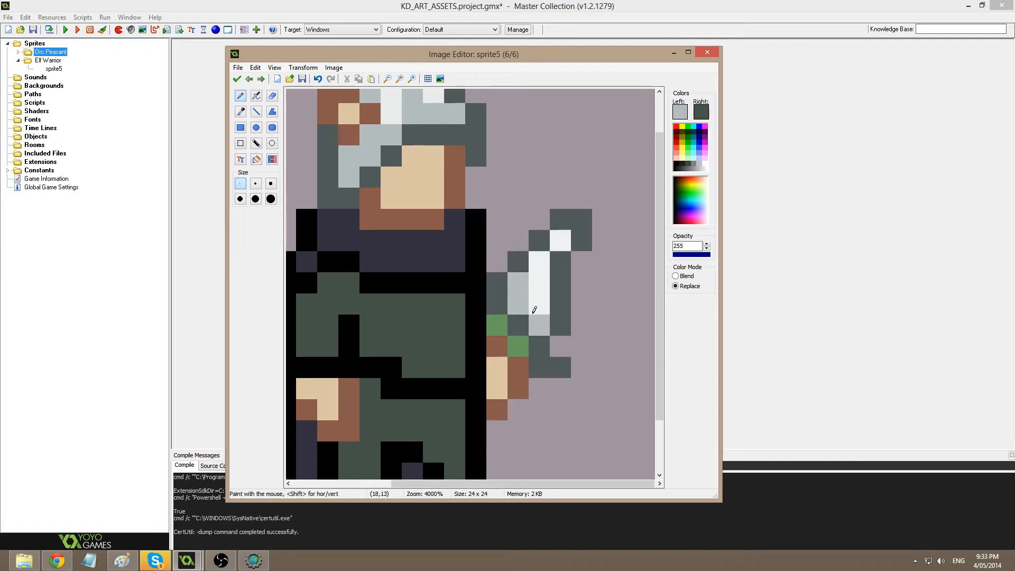
pyautogui.scroll(-1, 648, 248)
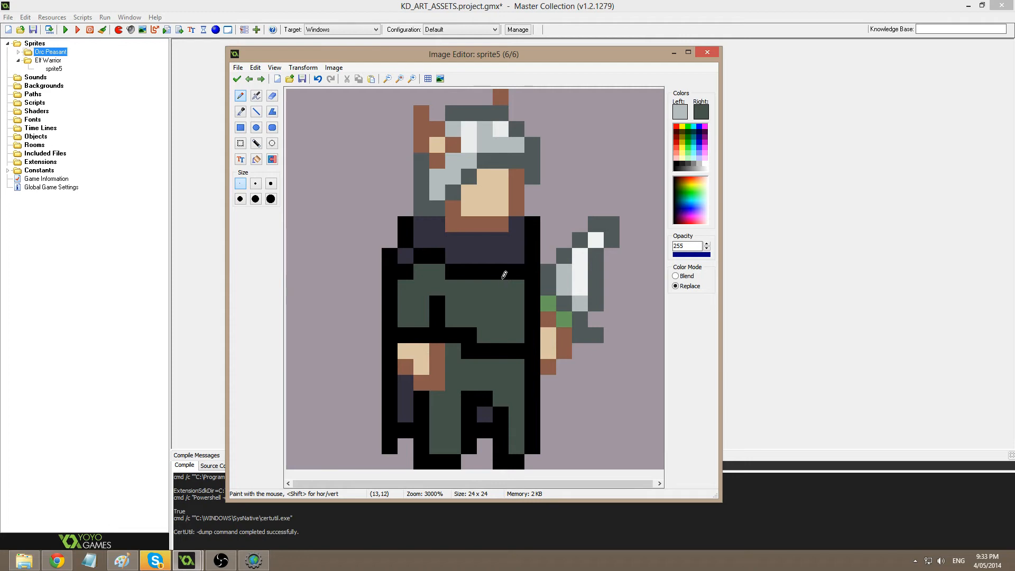
pyautogui.scroll(-1, 490, 248)
pyautogui.scroll(2, 423, 315)
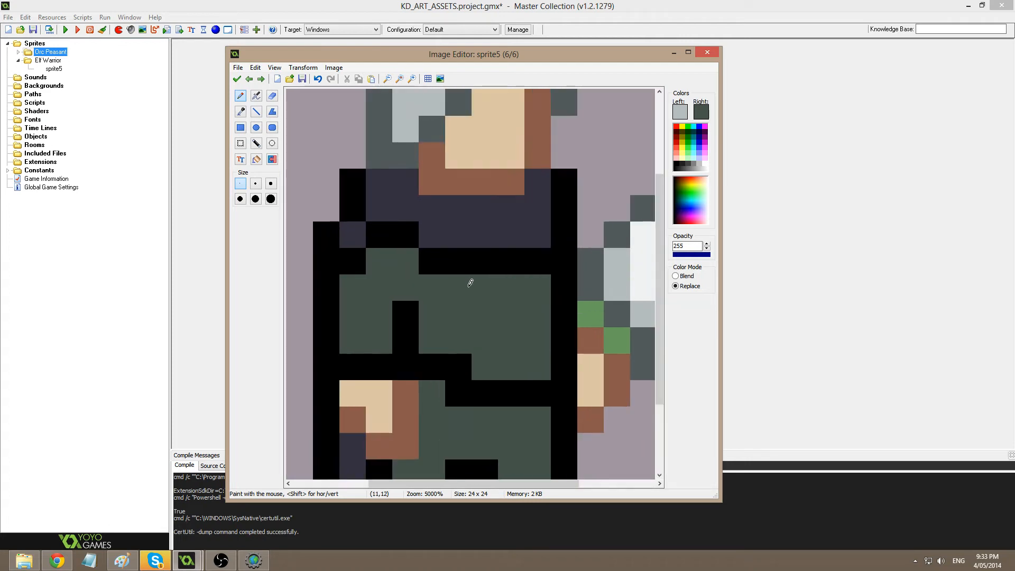
pyautogui.keyDown('ctrl'); pyautogui.click(492, 309); pyautogui.keyUp('ctrl')
pyautogui.click(681, 112)
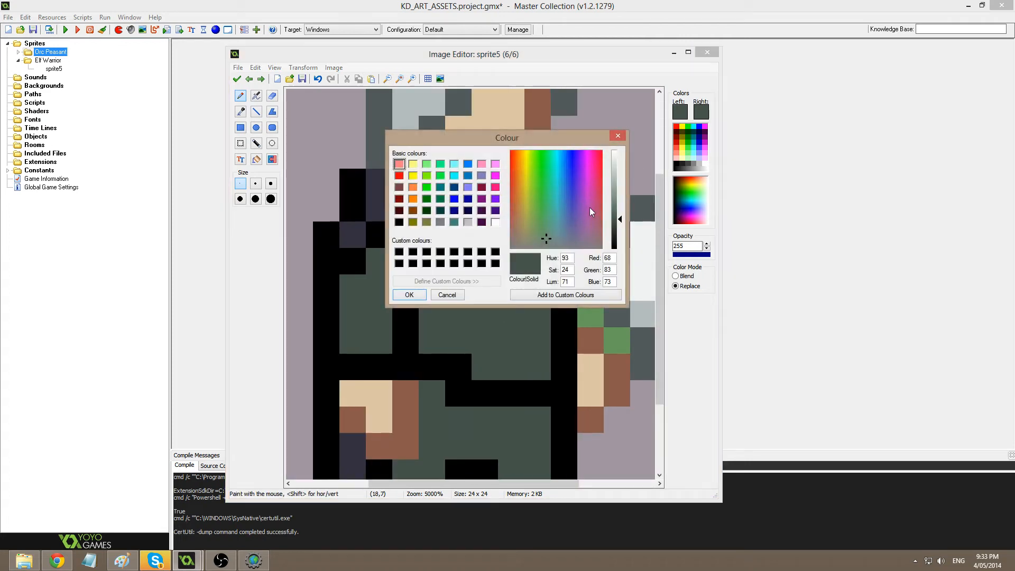
# Darken the green and fill the body, leg, belt and left shoulder outlines with it.
pyautogui.click(620, 231)
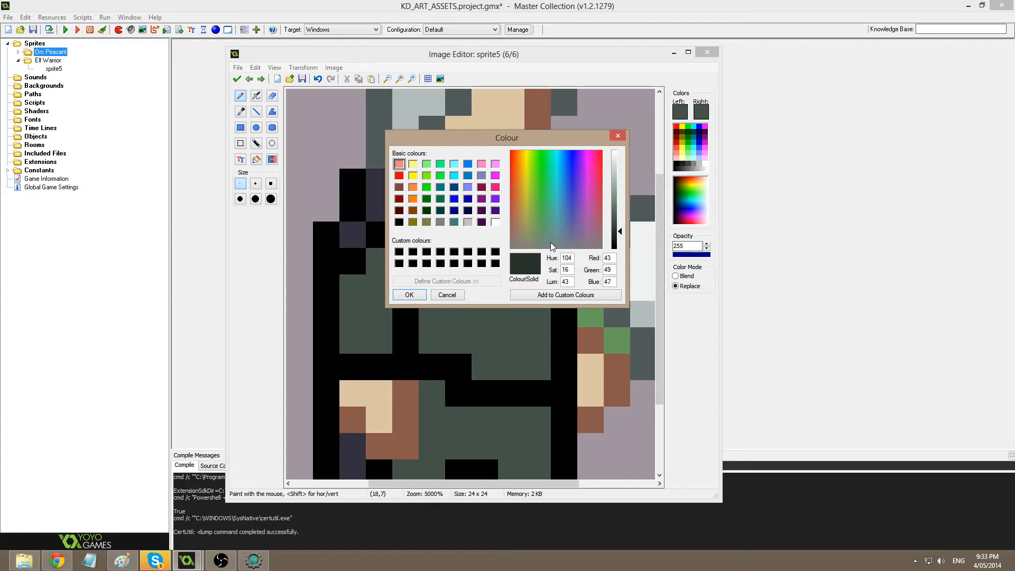
pyautogui.click(409, 295)
pyautogui.scroll(-1, 449, 306)
pyautogui.moveTo(447, 309); pyautogui.dragTo(470, 262, button='middle')
pyautogui.press('f')
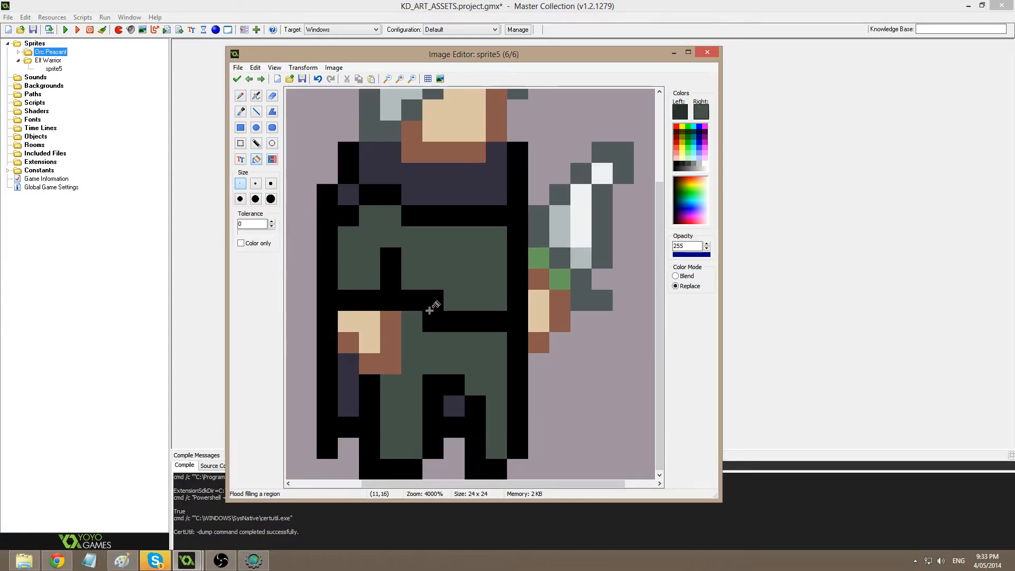
pyautogui.click(429, 310)
pyautogui.click(463, 420)
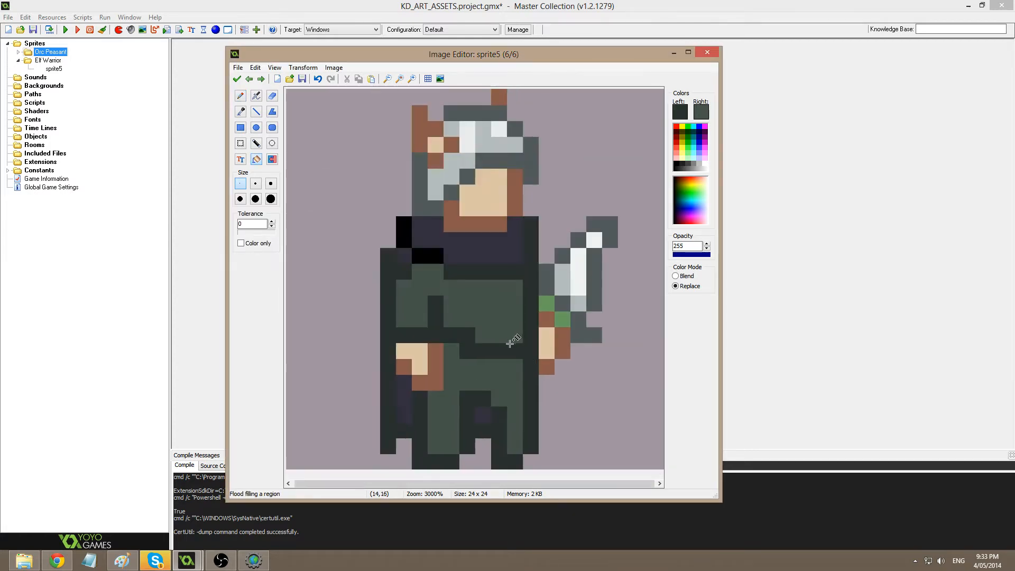
pyautogui.scroll(-1, 515, 339)
pyautogui.click(427, 255)
pyautogui.click(405, 227)
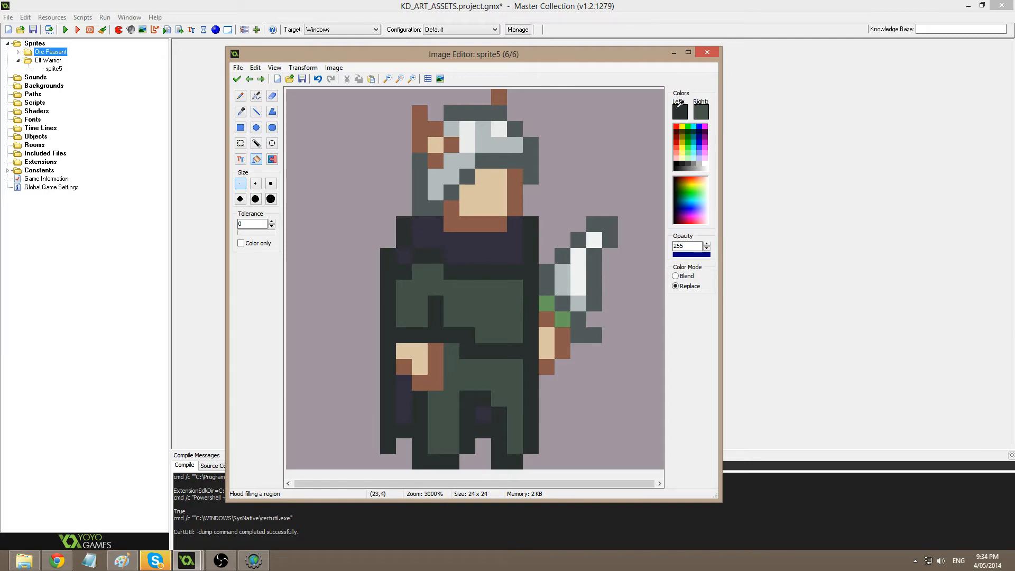
# Switch to a near-black colour and paint the chest and collar row.
pyautogui.click(680, 111)
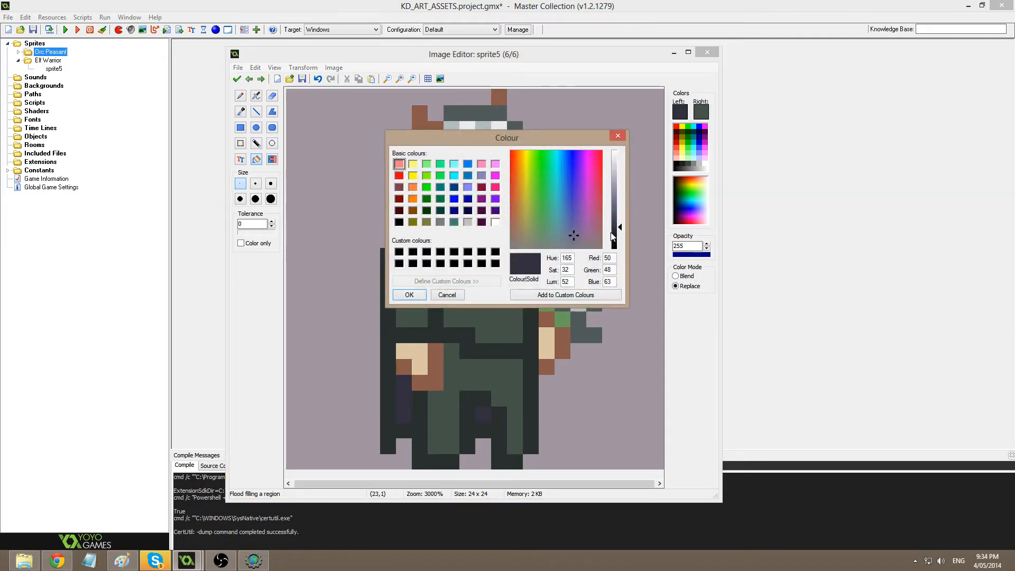
pyautogui.click(613, 236)
pyautogui.click(420, 291)
pyautogui.scroll(1, 454, 277)
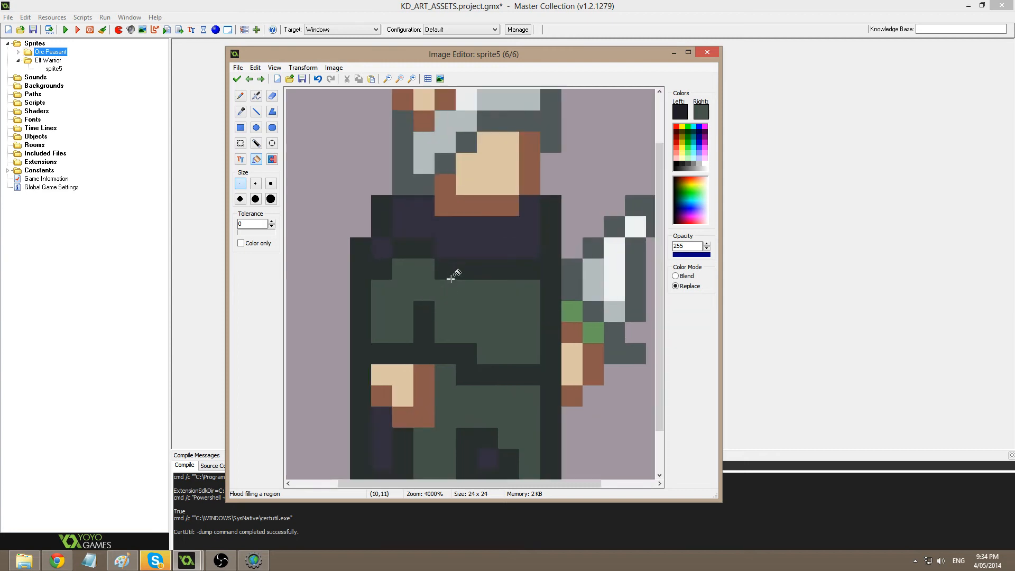
pyautogui.press('d')
pyautogui.moveTo(449, 266)
pyautogui.mouseDown()
pyautogui.moveTo(519, 265)
pyautogui.moveTo(558, 246)
pyautogui.moveTo(554, 202)
pyautogui.mouseUp()
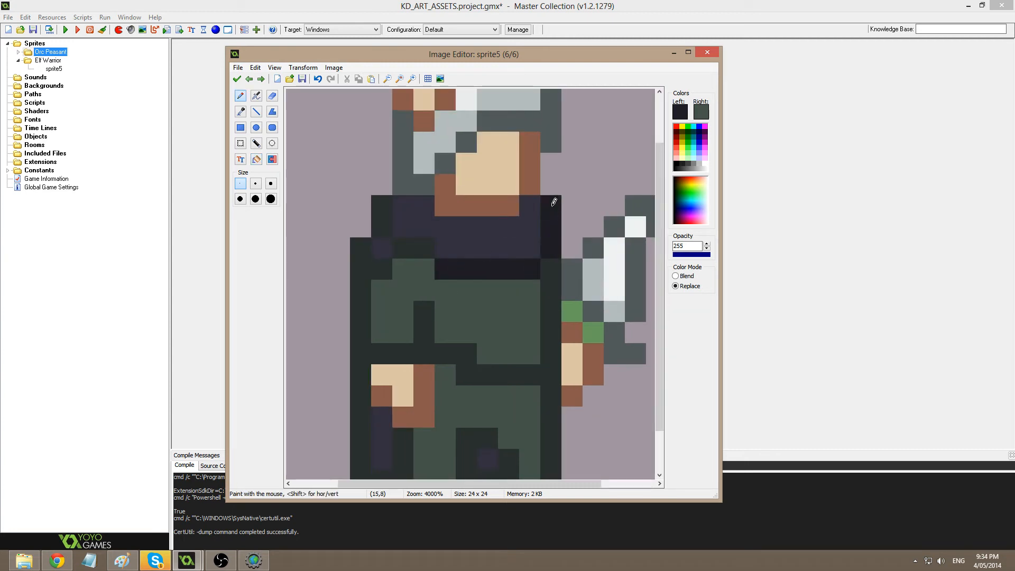
pyautogui.moveTo(424, 253)
pyautogui.mouseDown()
pyautogui.moveTo(358, 265)
pyautogui.moveTo(390, 199)
pyautogui.mouseUp()
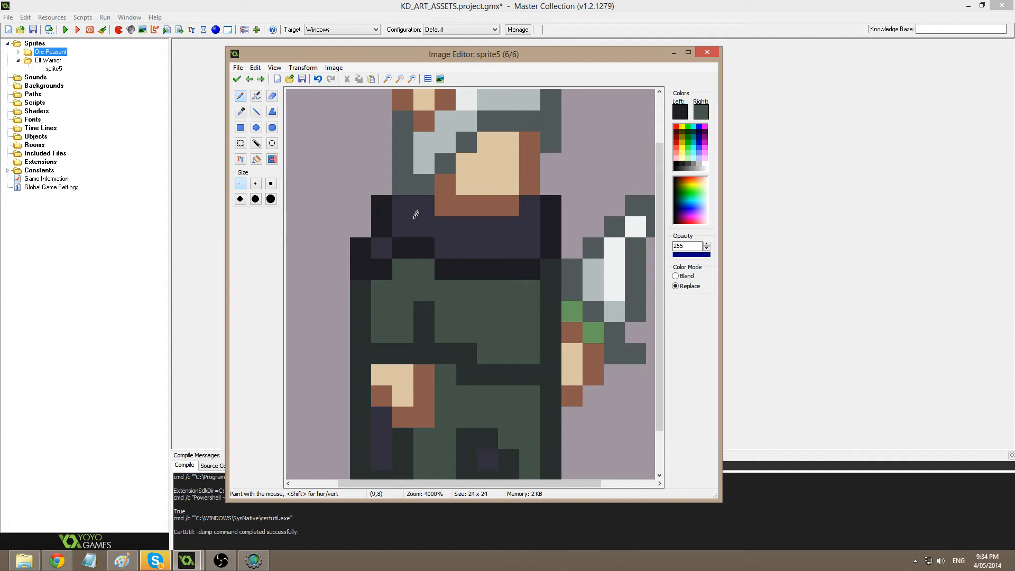
pyautogui.moveTo(412, 236); pyautogui.dragTo(428, 183, button='middle')
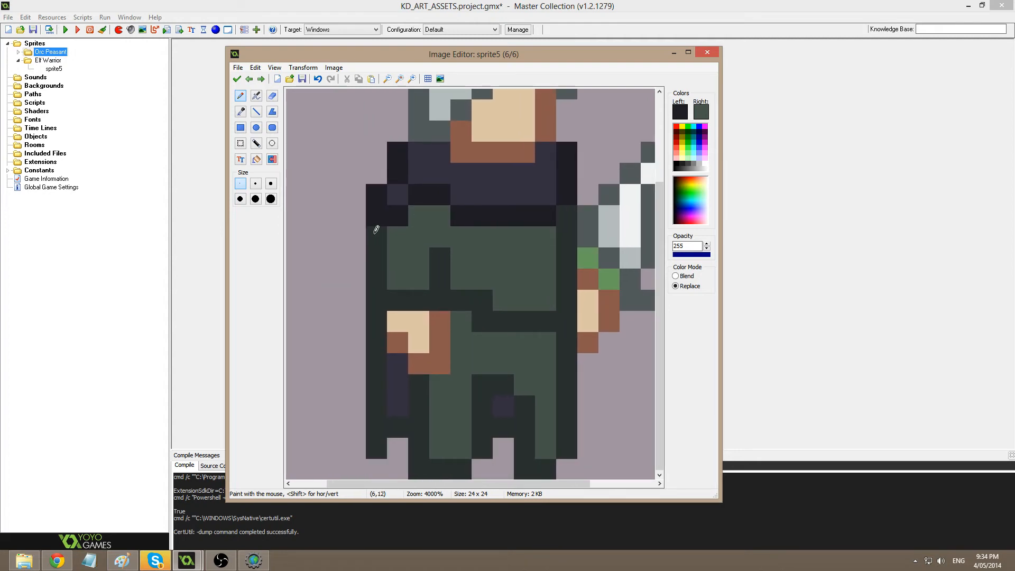
# Draw a near-black line down the left edge, darken two lower leg pixels, and accept.
pyautogui.press('l')
pyautogui.moveTo(375, 236); pyautogui.dragTo(372, 442)
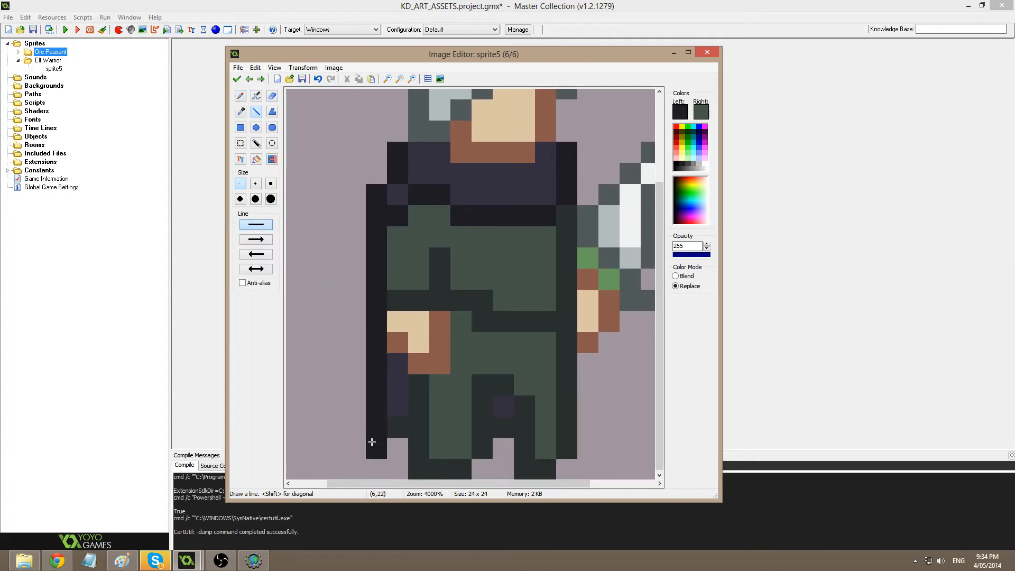
pyautogui.click(397, 428)
pyautogui.click(500, 422)
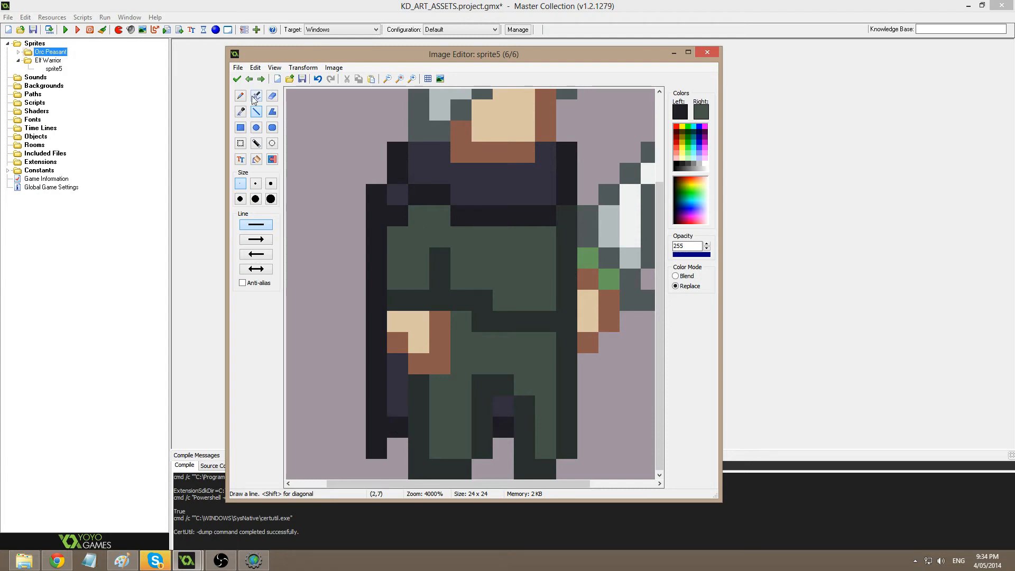
pyautogui.click(237, 79)
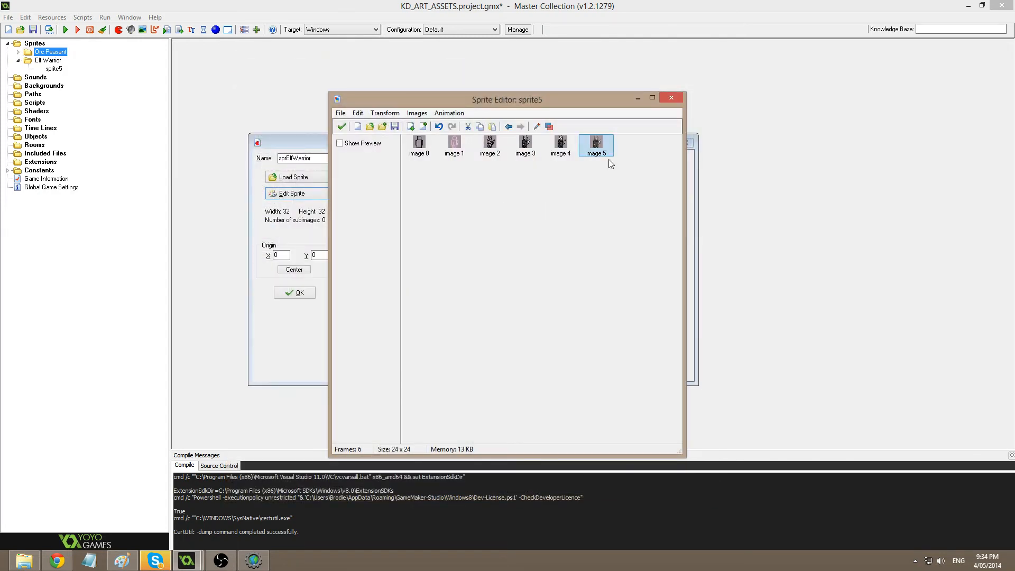
# On the seventh frame, recolour the medium-brown face and hand shadows to a darker brown.
pyautogui.doubleClick(630, 145)
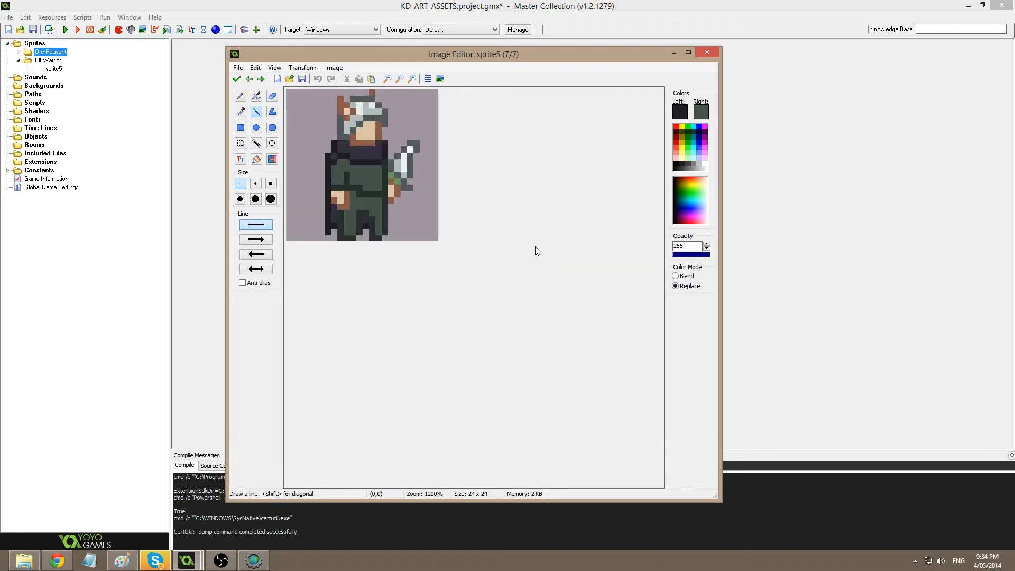
pyautogui.keyDown('ctrl'); pyautogui.click(405, 392); pyautogui.keyUp('ctrl')
pyautogui.click(685, 113)
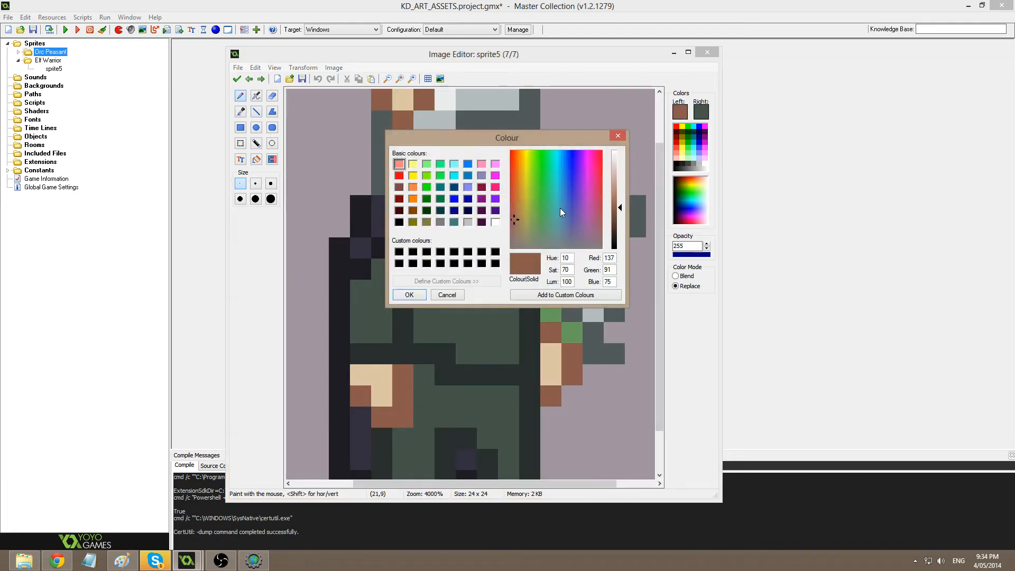
pyautogui.click(620, 220)
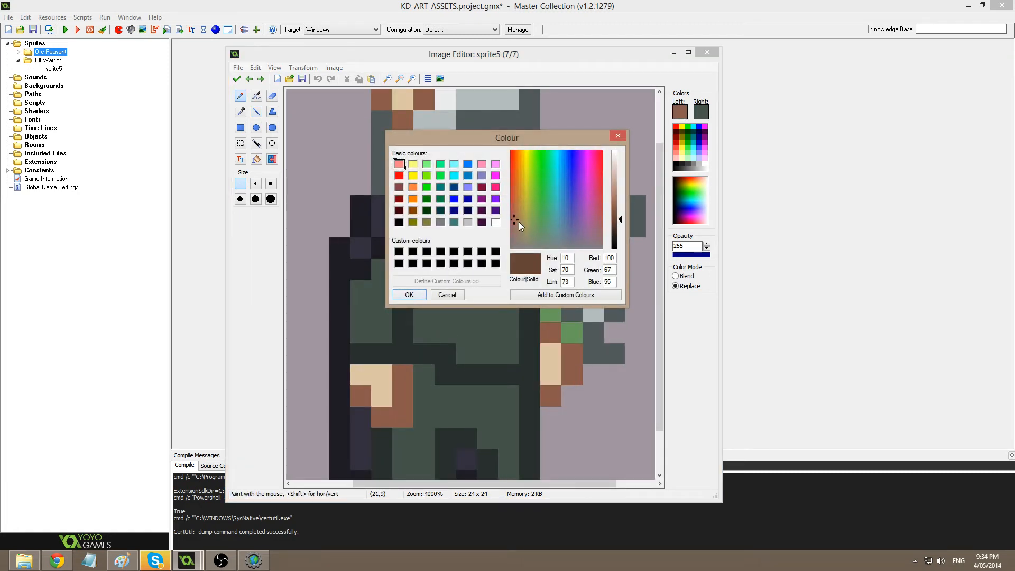
pyautogui.click(408, 295)
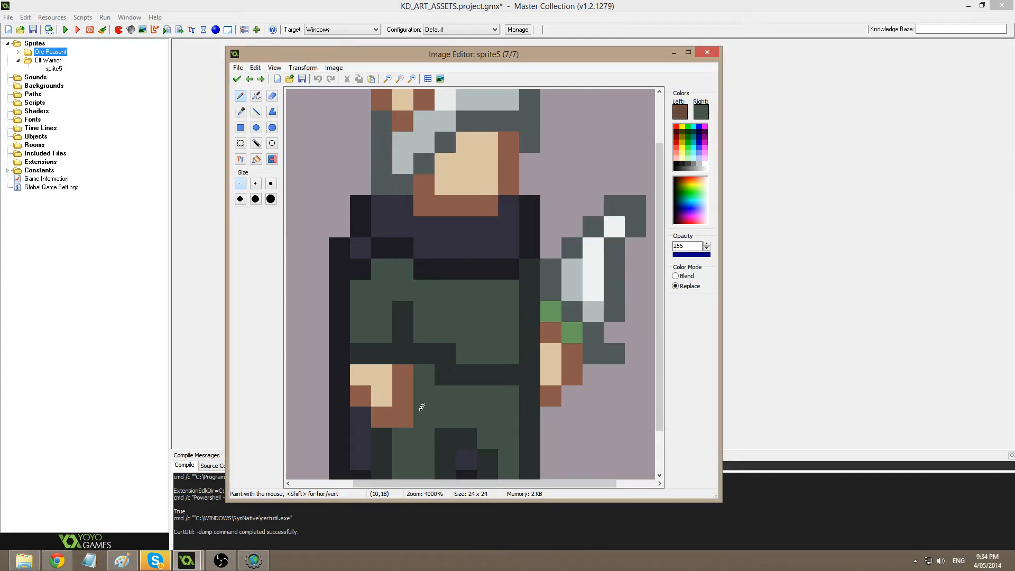
pyautogui.keyDown('ctrl'); pyautogui.rightClick(413, 405); pyautogui.keyUp('ctrl')
pyautogui.click(412, 405)
# Add reddish-brown pixels on both hands and along the face's top edge.
pyautogui.click(256, 113)
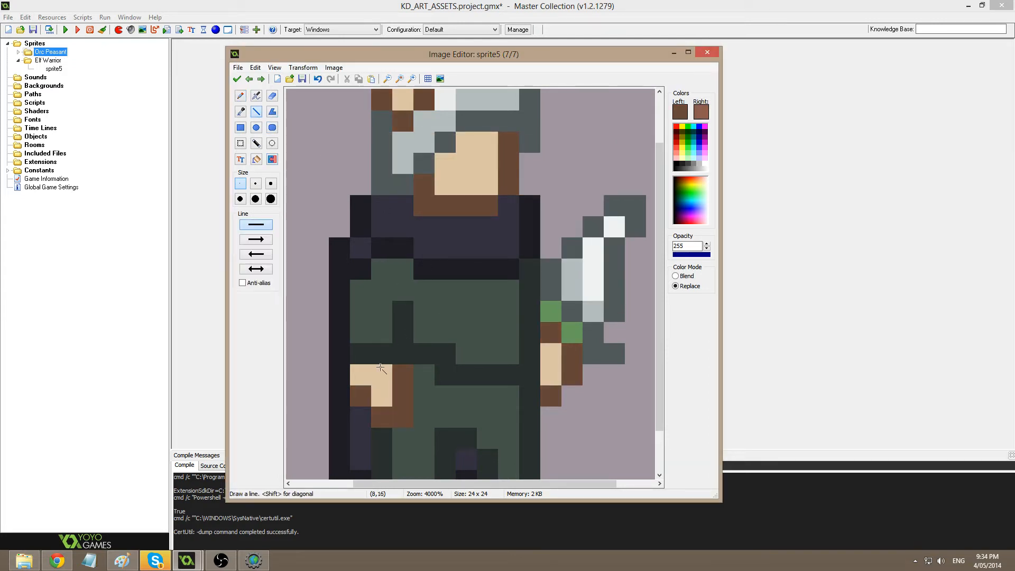
pyautogui.moveTo(360, 375); pyautogui.dragTo(375, 378, button='right')
pyautogui.rightClick(552, 354)
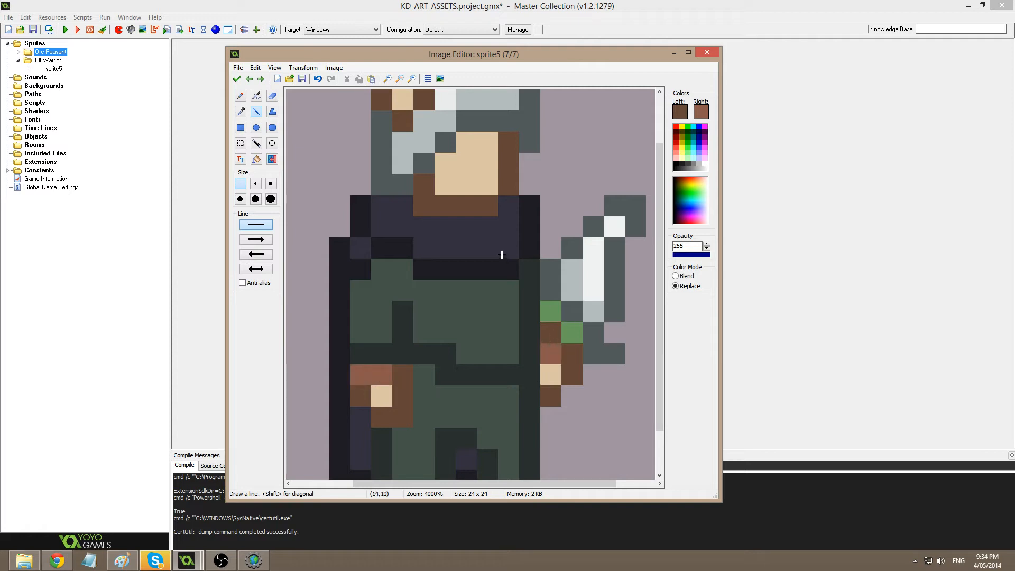
pyautogui.hotkey('ctrl', 'z')
pyautogui.rightClick(549, 377)
pyautogui.moveTo(519, 264); pyautogui.dragTo(481, 300, button='middle')
pyautogui.moveTo(427, 227)
pyautogui.mouseDown(button='right')
pyautogui.moveTo(449, 205)
pyautogui.moveTo(470, 206)
pyautogui.mouseUp(button='right')
# Change the reddish-brown pixels to orange and accept the frame.
pyautogui.click(707, 111)
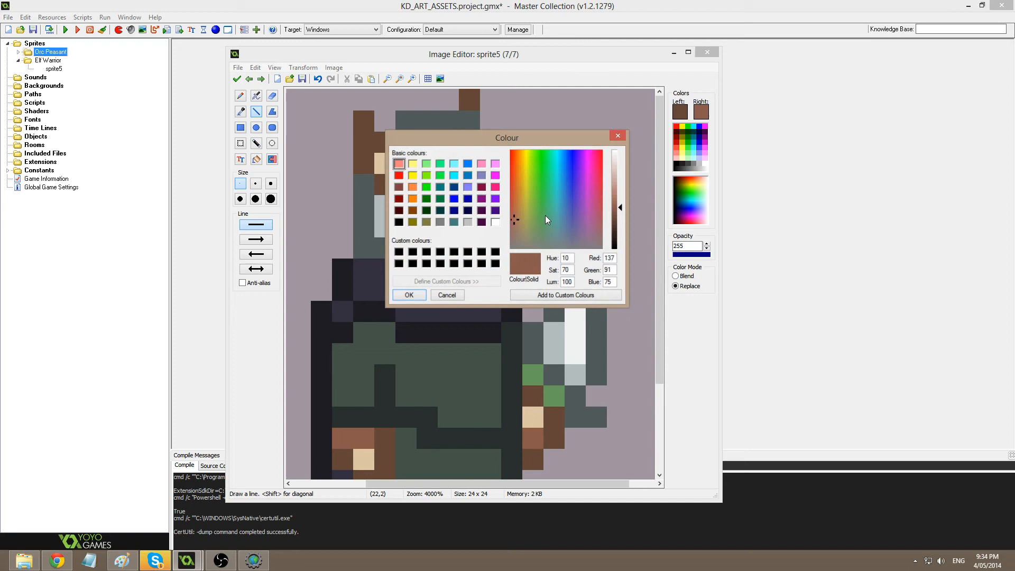
pyautogui.click(617, 207)
pyautogui.click(517, 210)
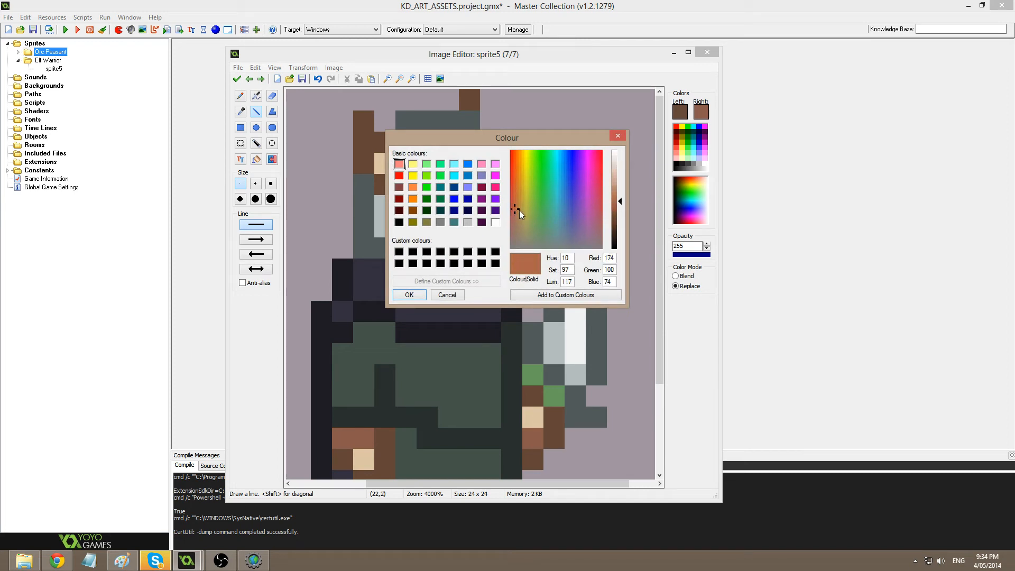
pyautogui.click(418, 296)
pyautogui.click(272, 159)
pyautogui.click(455, 207)
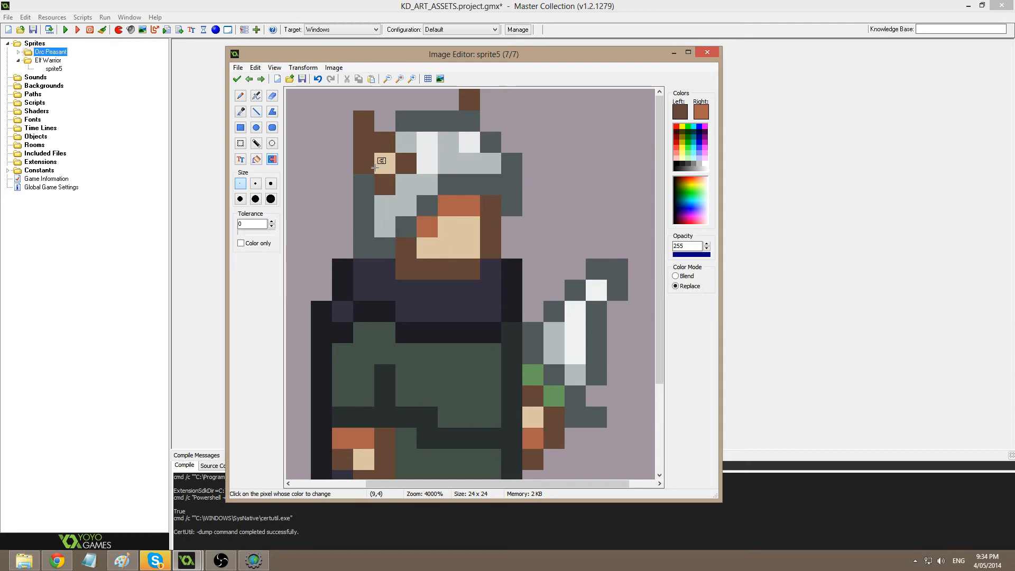
pyautogui.click(237, 79)
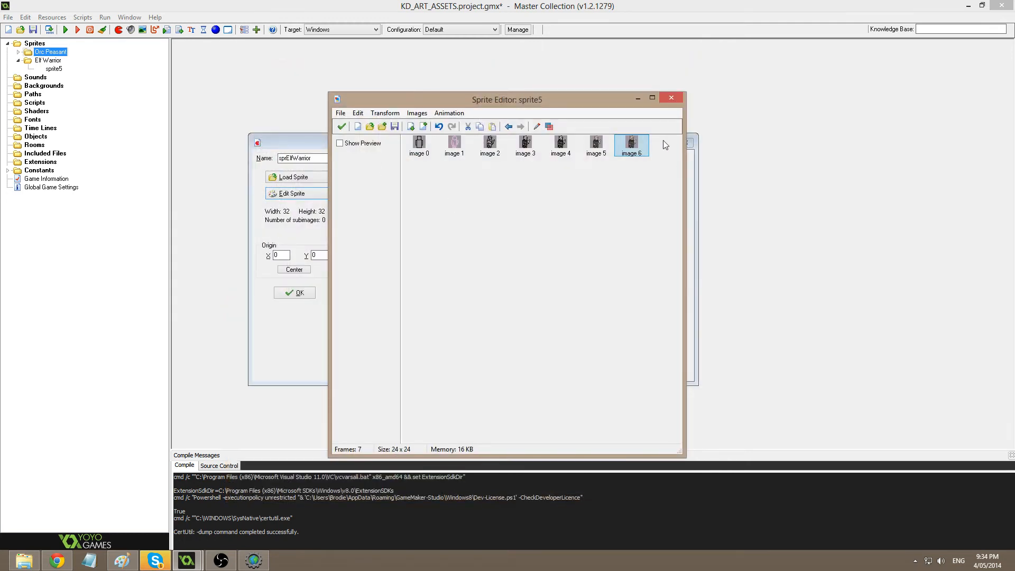
# Paste a copy of frame 7 as the new eighth frame (image 7) and open it in the Image Editor.
pyautogui.hotkey('ctrl', 'v')
pyautogui.doubleClick(423, 182)
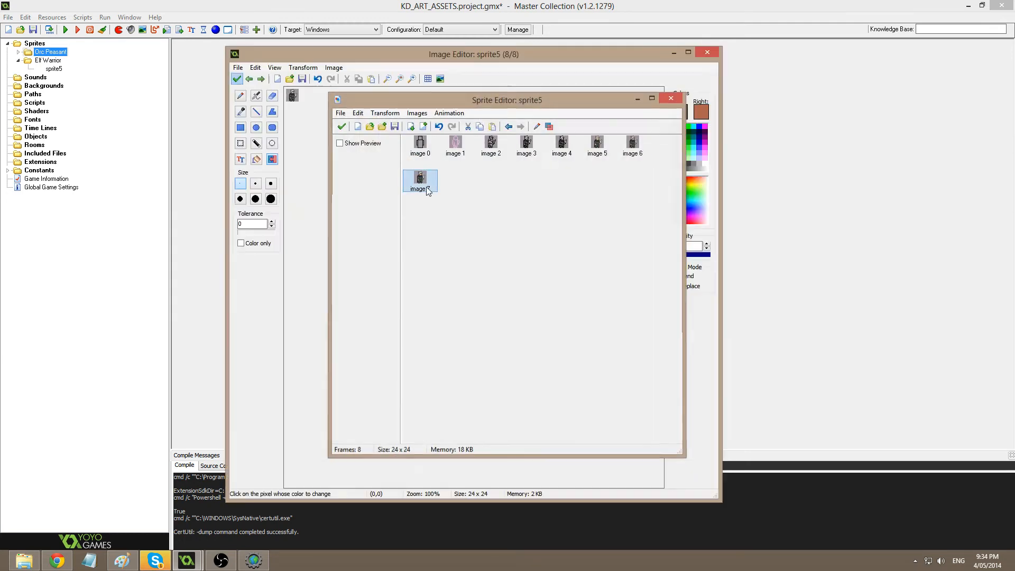
pyautogui.scroll(6, 466, 263)
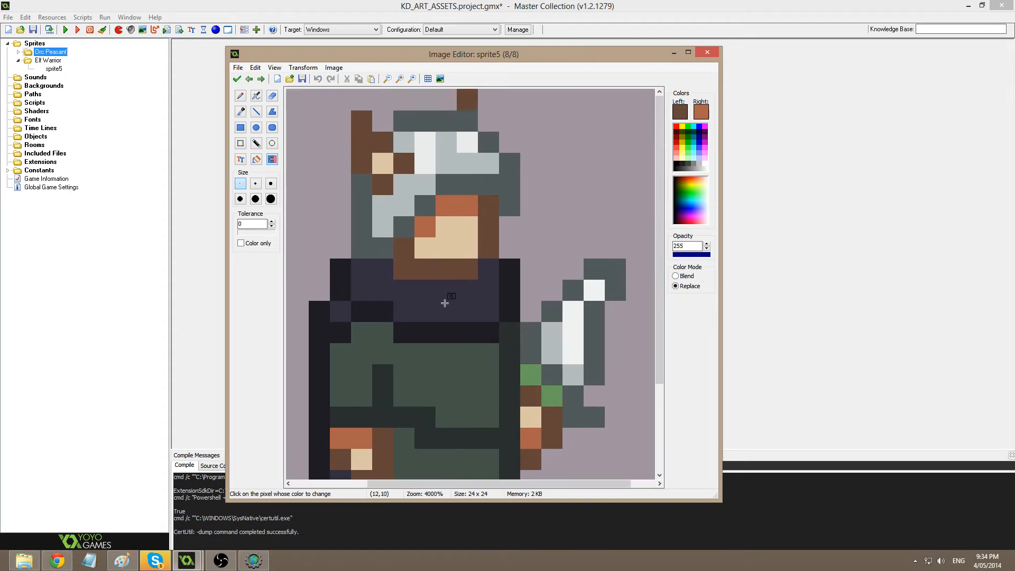
pyautogui.scroll(-1, 449, 279)
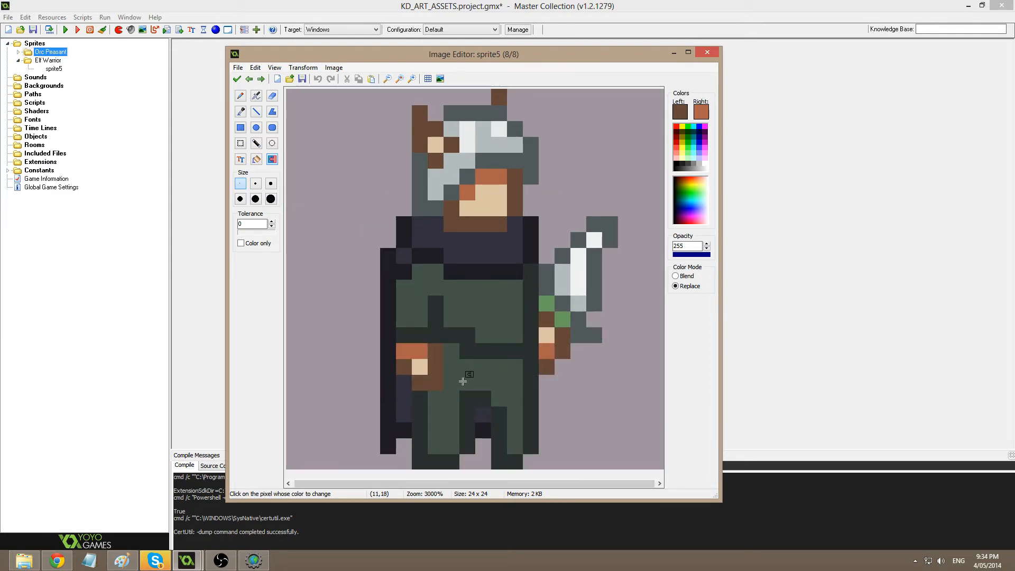
# Paint the column between the legs dark and the right leg green, then undo.
pyautogui.press('p')
pyautogui.press('o')
pyautogui.click(492, 389)
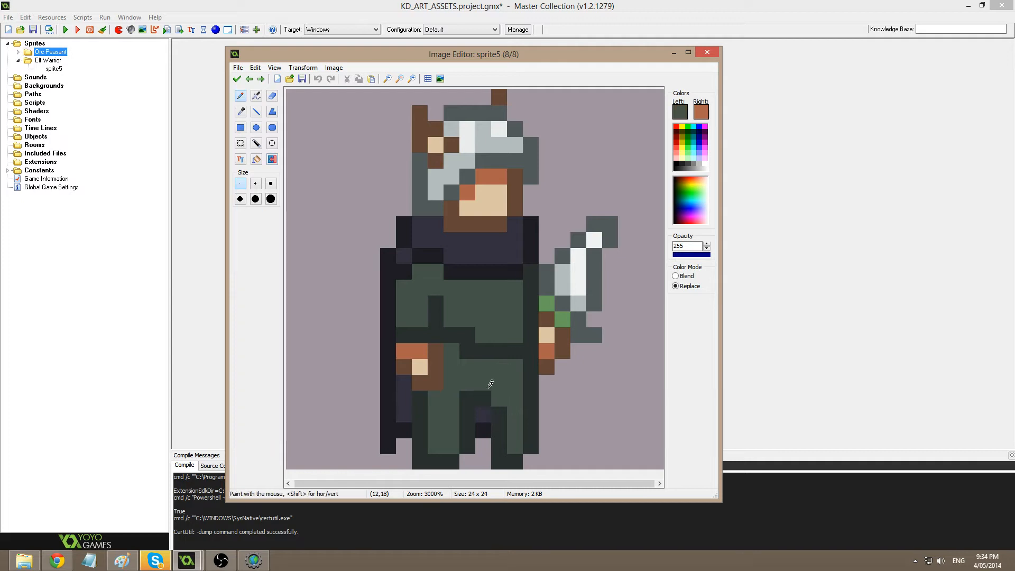
pyautogui.keyDown('ctrl'); pyautogui.click(493, 419); pyautogui.keyUp('ctrl')
pyautogui.moveTo(483, 420); pyautogui.dragTo(488, 456)
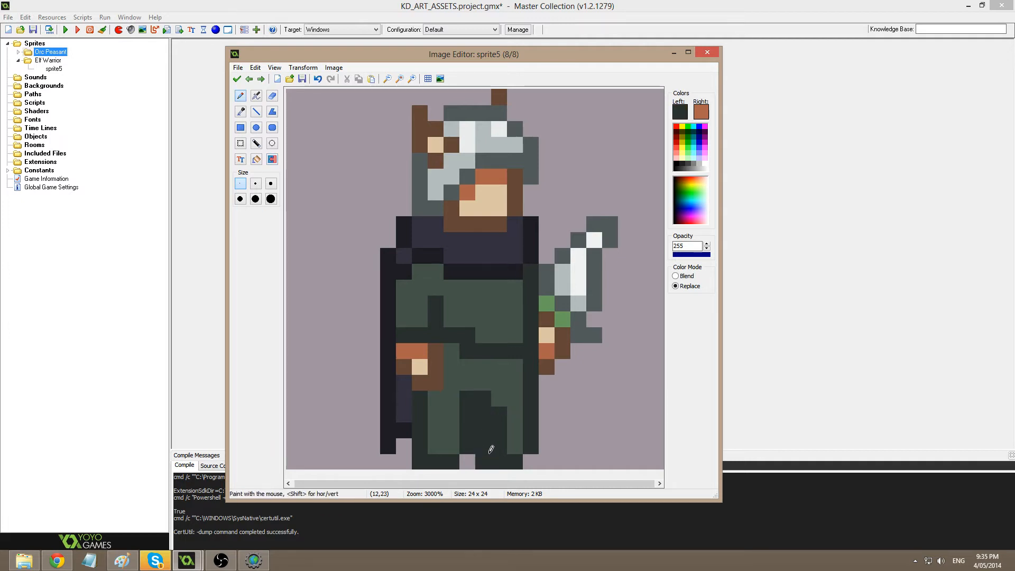
pyautogui.keyDown('ctrl'); pyautogui.click(505, 389); pyautogui.keyUp('ctrl')
pyautogui.moveTo(507, 385); pyautogui.dragTo(497, 429)
pyautogui.click(480, 392)
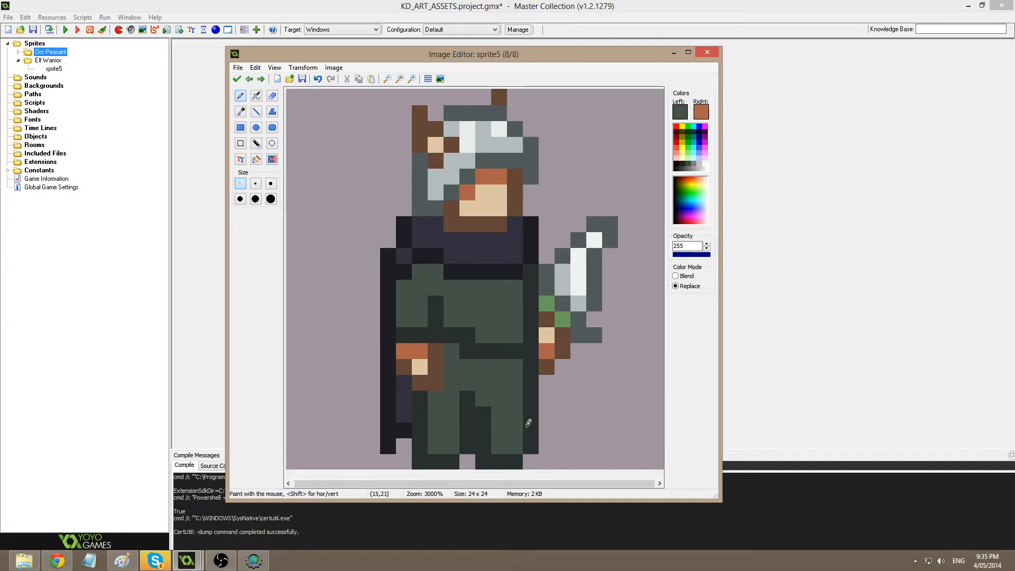
pyautogui.hotkey('ctrl', 'z')
pyautogui.hotkey('ctrl', 'z')
pyautogui.hotkey('ctrl', 'z')
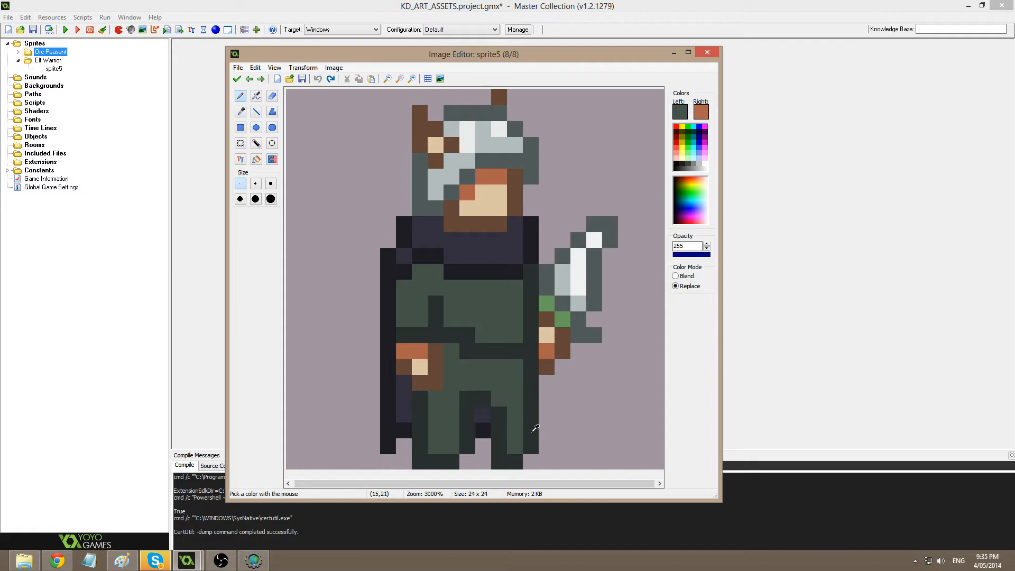
# Try closing the leg gap with dark and green pixels, then revert to the earlier leg shape.
pyautogui.keyDown('ctrl'); pyautogui.click(502, 461); pyautogui.keyUp('ctrl')
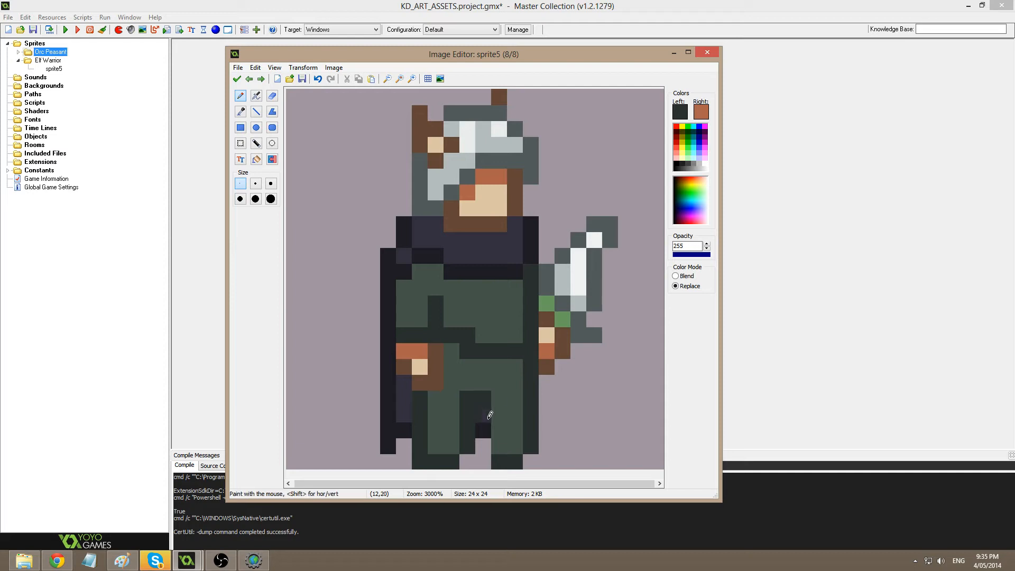
pyautogui.moveTo(484, 430); pyautogui.dragTo(485, 446)
pyautogui.keyDown('ctrl'); pyautogui.click(456, 409); pyautogui.keyUp('ctrl')
pyautogui.moveTo(468, 397); pyautogui.dragTo(474, 431)
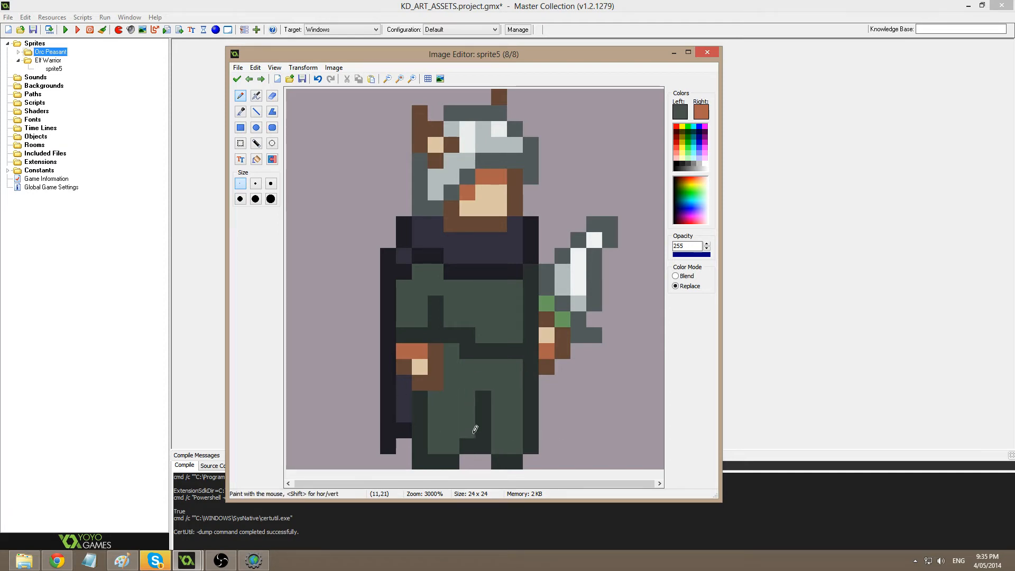
pyautogui.hotkey('ctrl', 'z')
pyautogui.hotkey('ctrl', 'z')
pyautogui.hotkey('ctrl', 'z')
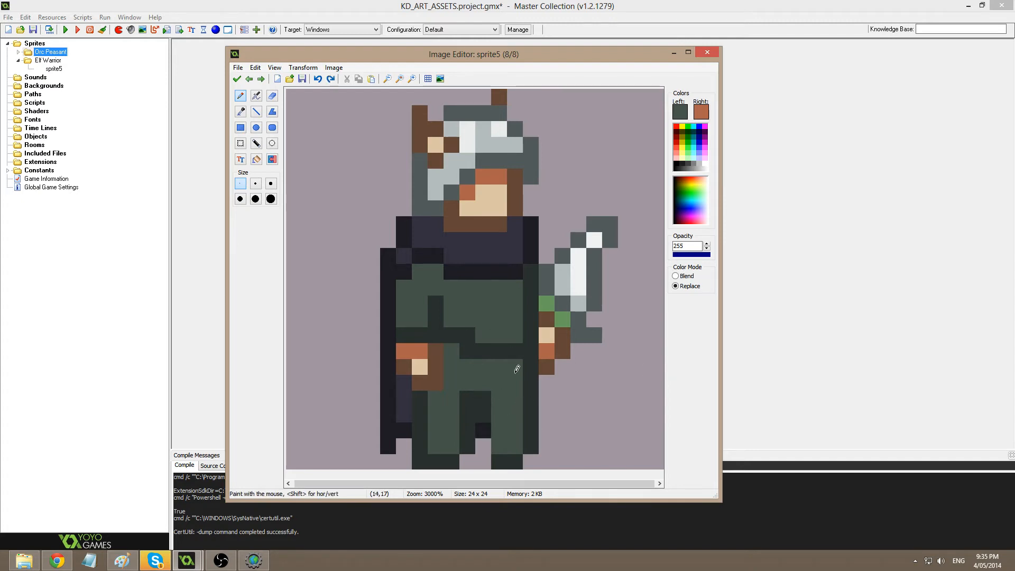
pyautogui.hotkey('ctrl', 'z')
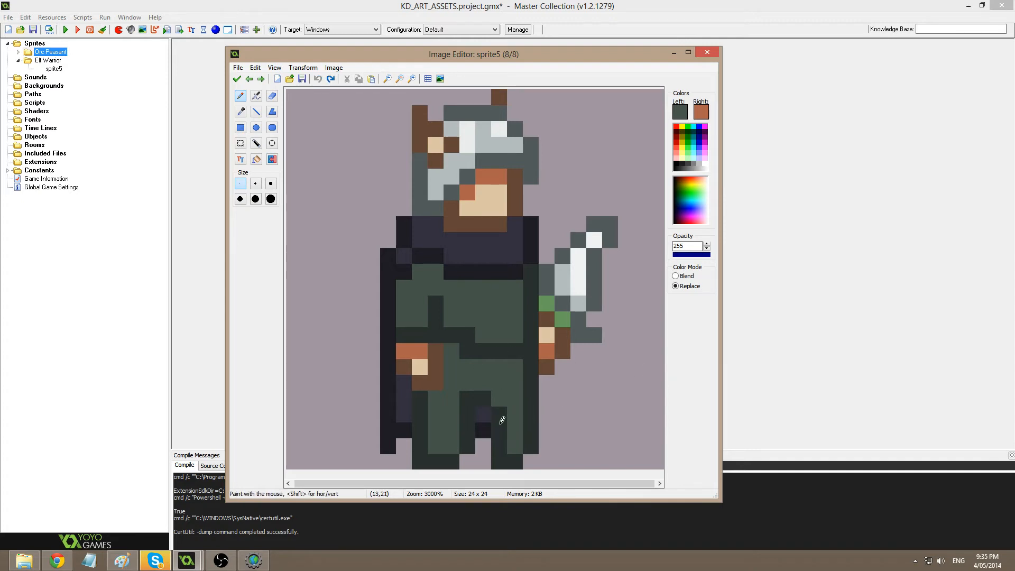
# Shift the torso edge, arm and sword one pixel right.
pyautogui.press('s')
pyautogui.moveTo(519, 364); pyautogui.dragTo(537, 441)
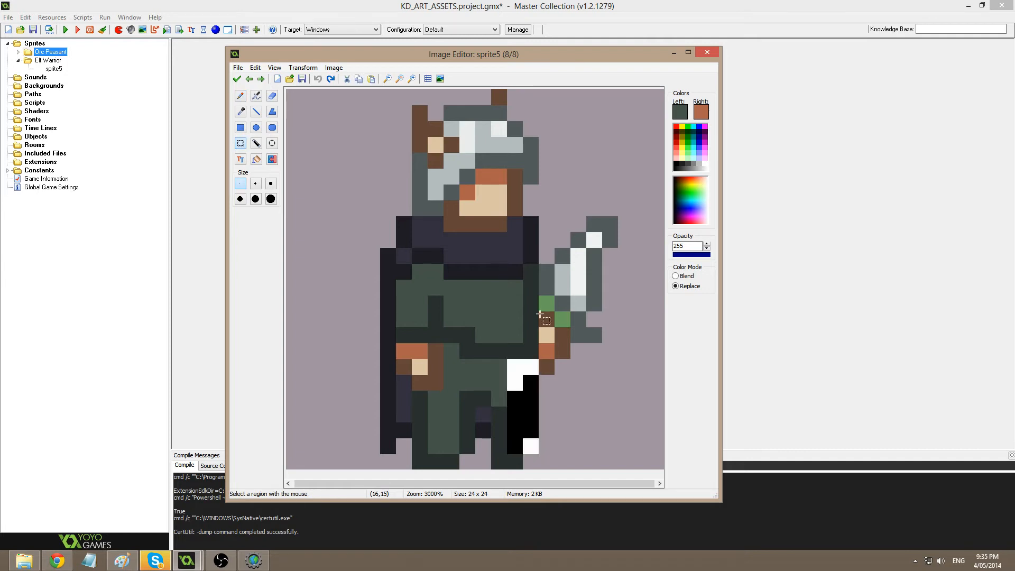
pyautogui.moveTo(513, 221); pyautogui.dragTo(627, 450)
pyautogui.moveTo(573, 410); pyautogui.dragTo(587, 410)
# Add dark green pixels at the foot and on the leg.
pyautogui.press('d')
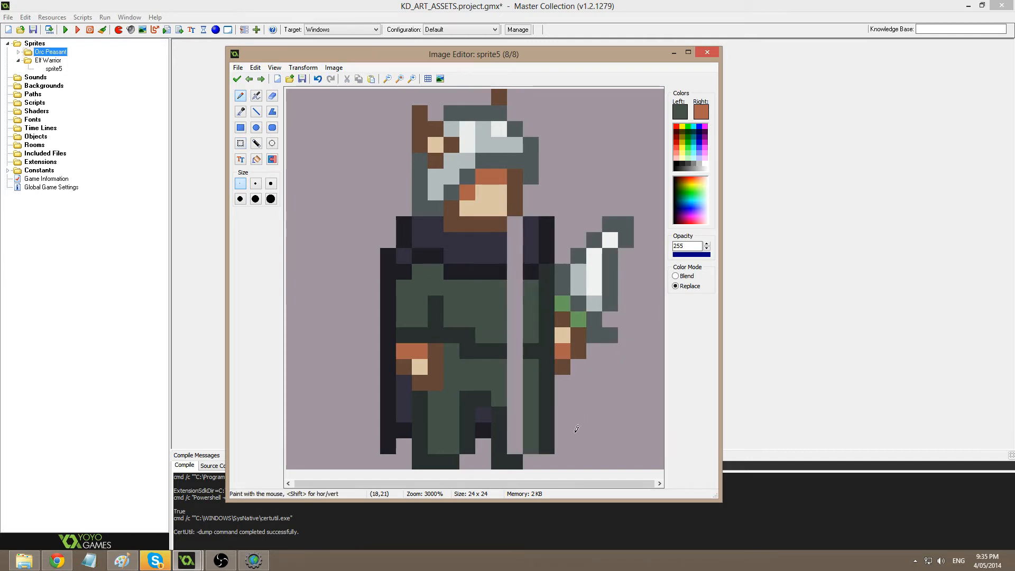
pyautogui.keyDown('ctrl'); pyautogui.click(550, 437); pyautogui.keyUp('ctrl')
pyautogui.click(529, 460)
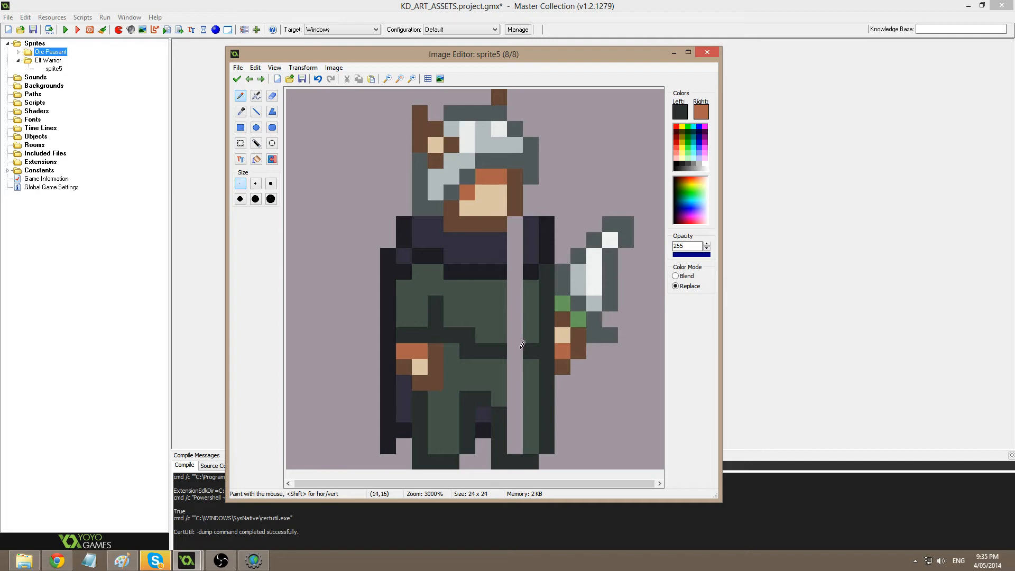
pyautogui.press('ctrl')
pyautogui.click(535, 365)
# Move the blade and arm one pixel left and add a near-black body pixel.
pyautogui.press('s')
pyautogui.moveTo(542, 224)
pyautogui.mouseDown()
pyautogui.moveTo(629, 363)
pyautogui.moveTo(631, 349)
pyautogui.moveTo(580, 331)
pyautogui.mouseUp()
pyautogui.press('d')
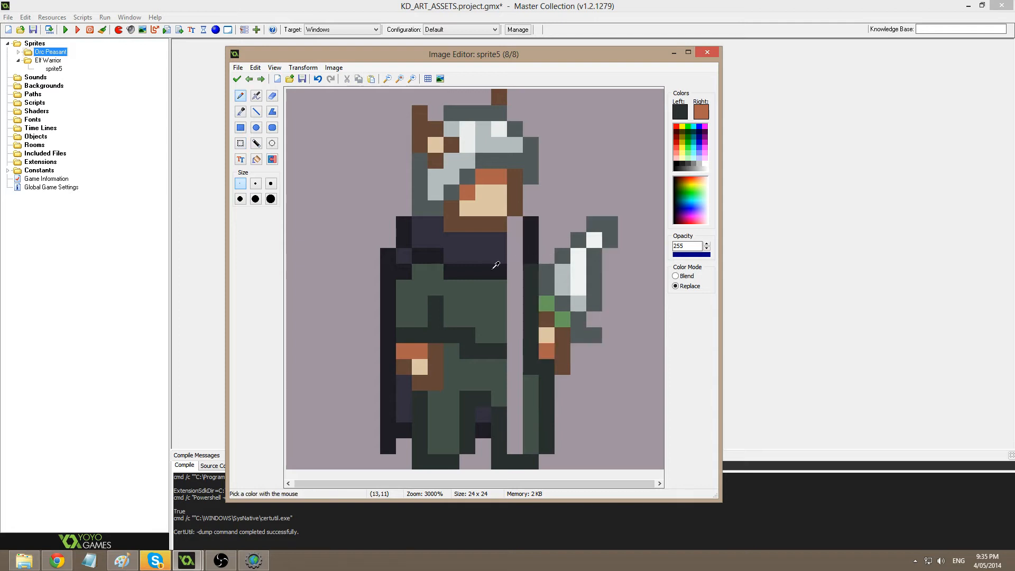
pyautogui.keyDown('ctrl'); pyautogui.click(494, 268); pyautogui.keyUp('ctrl')
pyautogui.click(514, 268)
# Fill the light columns between the legs dark green and add a near-black tunic pixel.
pyautogui.press('f')
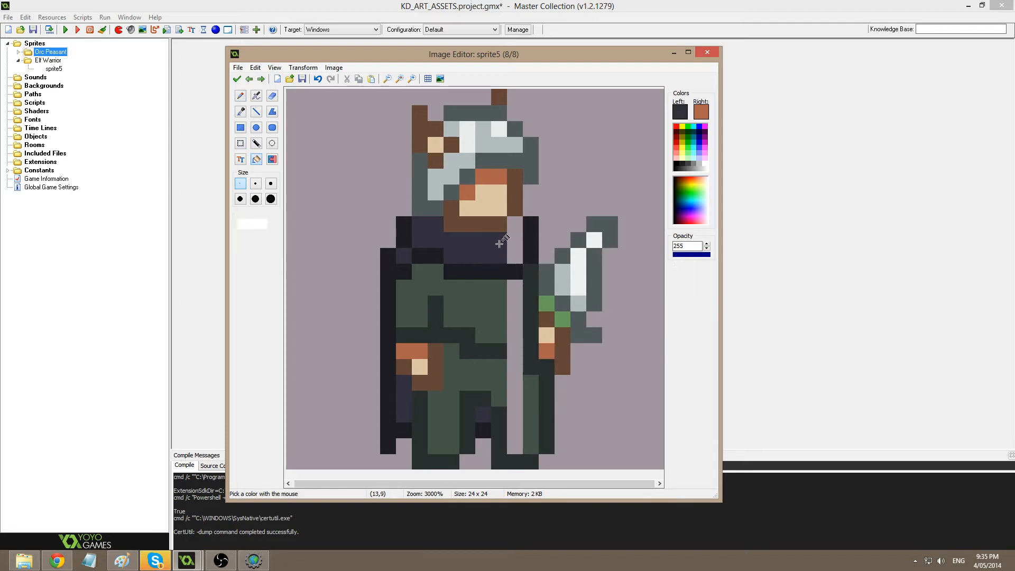
pyautogui.click(514, 254)
pyautogui.keyDown('ctrl'); pyautogui.click(497, 321); pyautogui.keyUp('ctrl')
pyautogui.click(516, 323)
pyautogui.press('d')
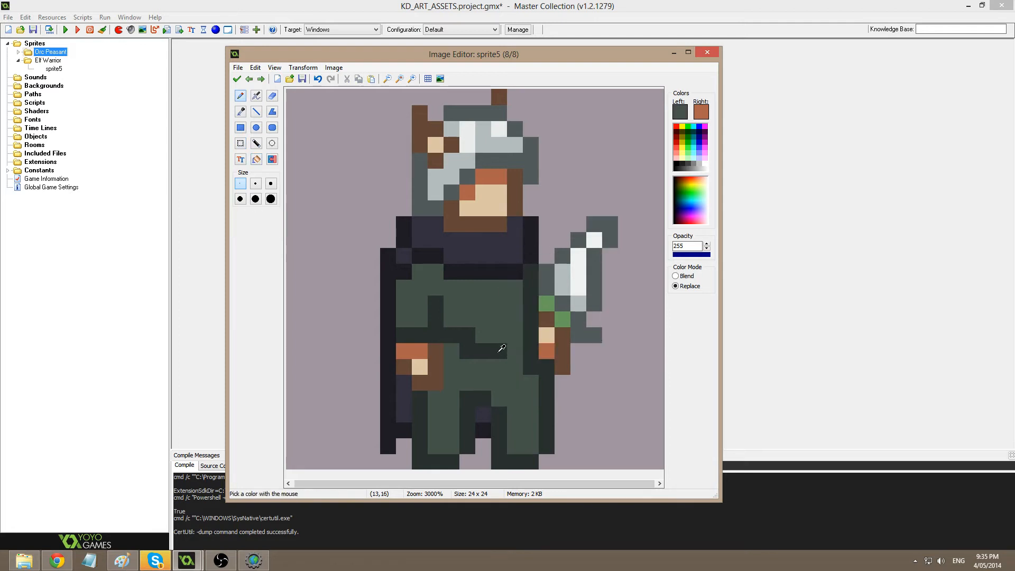
pyautogui.keyDown('ctrl'); pyautogui.click(500, 351); pyautogui.keyUp('ctrl')
pyautogui.click(516, 350)
# Retouch the hand and arm with brown, dark green and erased pixels, and accept the frame.
pyautogui.keyDown('ctrl'); pyautogui.click(574, 357); pyautogui.keyUp('ctrl')
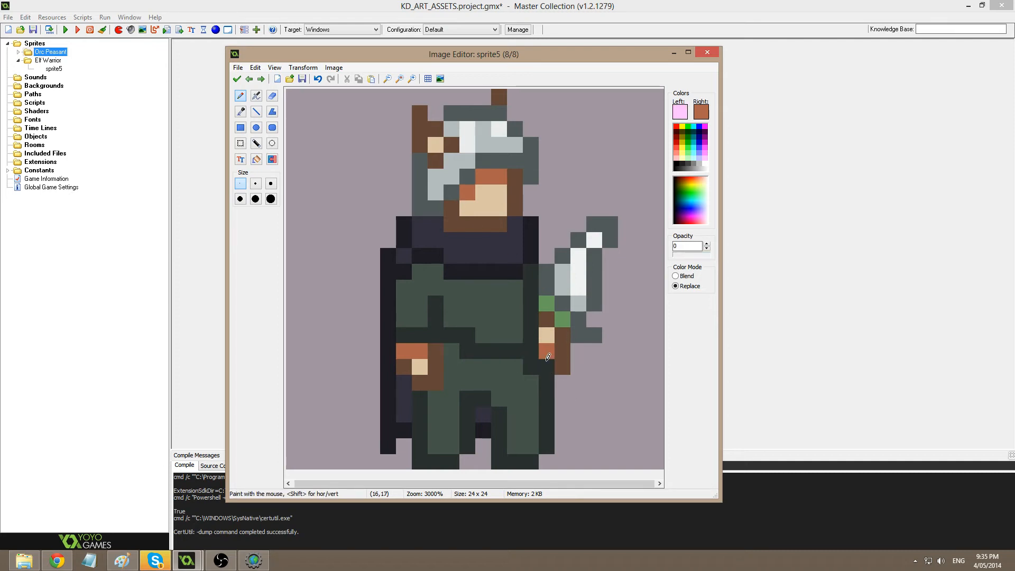
pyautogui.click(549, 367)
pyautogui.keyDown('ctrl'); pyautogui.click(565, 362); pyautogui.keyUp('ctrl')
pyautogui.click(553, 368)
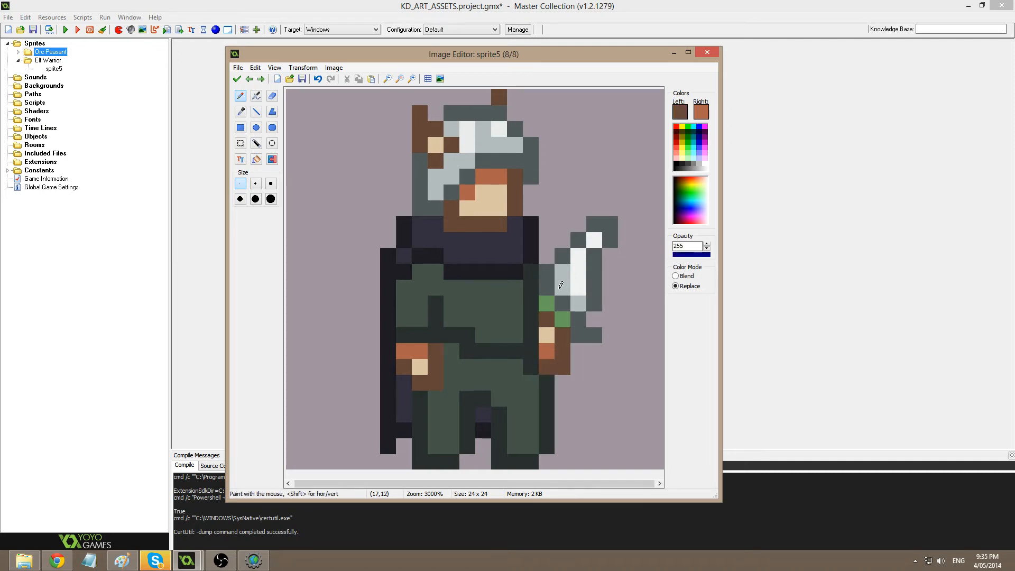
pyautogui.keyDown('ctrl'); pyautogui.click(533, 370); pyautogui.keyUp('ctrl')
pyautogui.click(532, 382)
pyautogui.keyDown('ctrl'); pyautogui.click(562, 383); pyautogui.keyUp('ctrl')
pyautogui.click(546, 381)
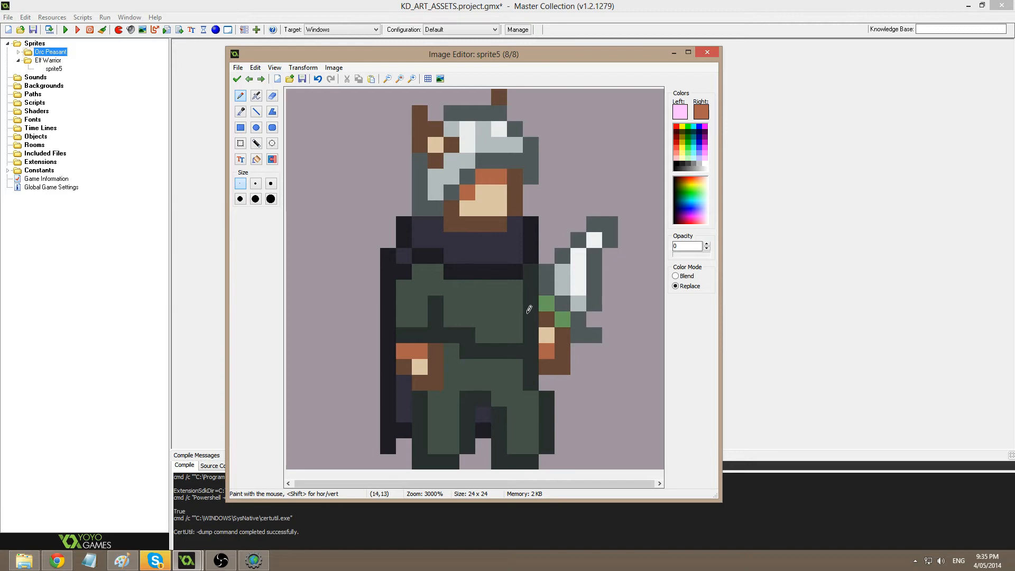
pyautogui.click(237, 79)
# Reopen image 7 and repaint the cells between the legs green with two dark cells.
pyautogui.doubleClick(427, 185)
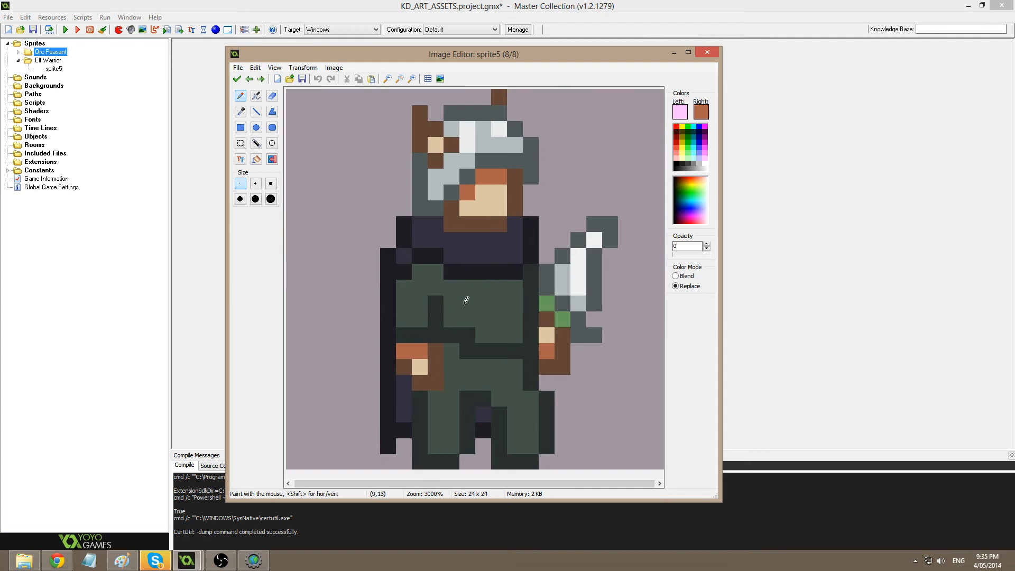
pyautogui.keyDown('ctrl'); pyautogui.click(502, 415); pyautogui.keyUp('ctrl')
pyautogui.click(501, 401)
pyautogui.hotkey('ctrl', 'z')
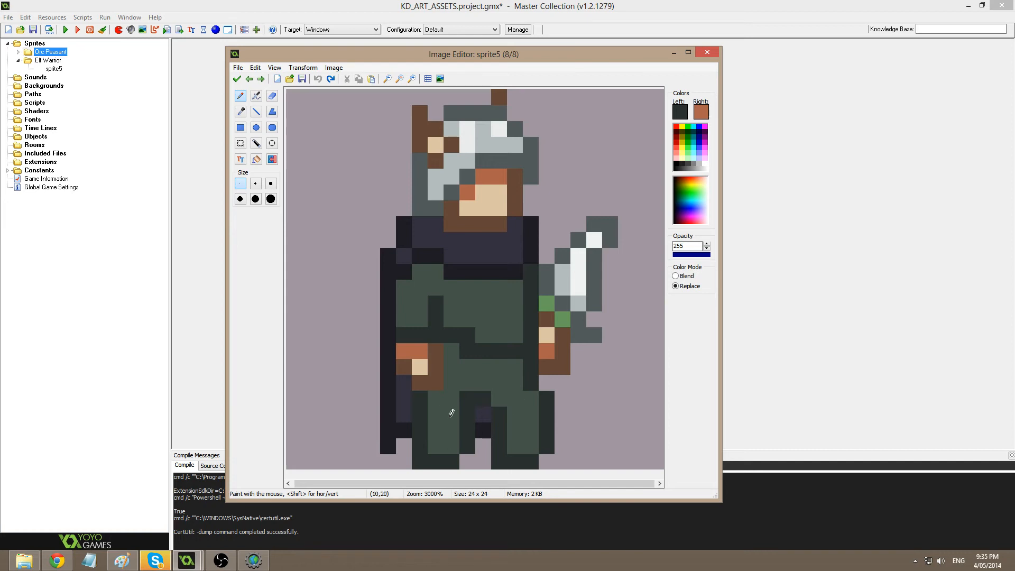
pyautogui.keyDown('ctrl'); pyautogui.click(495, 379); pyautogui.keyUp('ctrl')
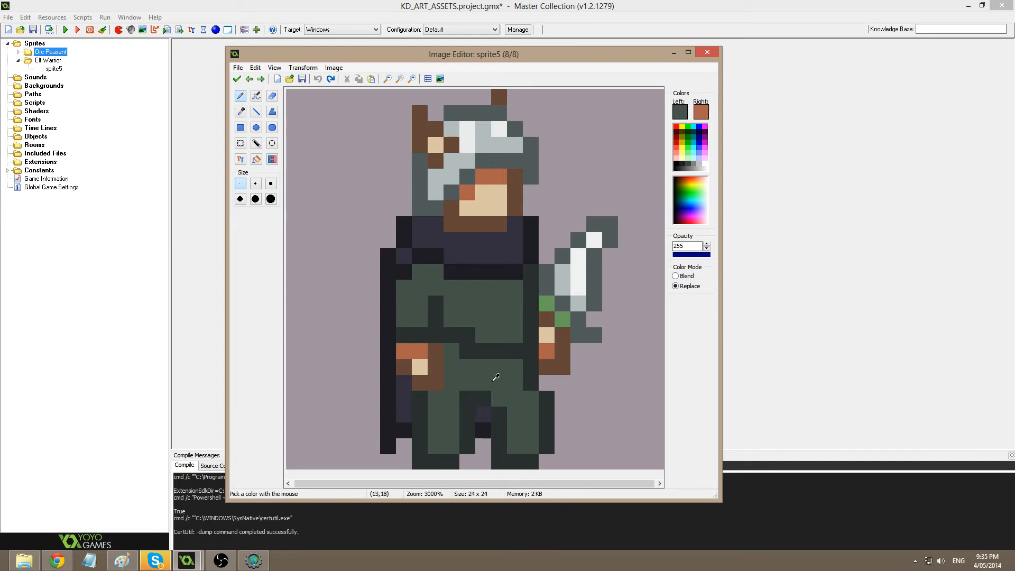
pyautogui.moveTo(485, 400)
pyautogui.mouseDown()
pyautogui.moveTo(506, 438)
pyautogui.moveTo(482, 452)
pyautogui.moveTo(488, 466)
pyautogui.mouseUp()
pyautogui.keyDown('ctrl'); pyautogui.click(499, 446); pyautogui.keyUp('ctrl')
pyautogui.hotkey('ctrl', 'z')
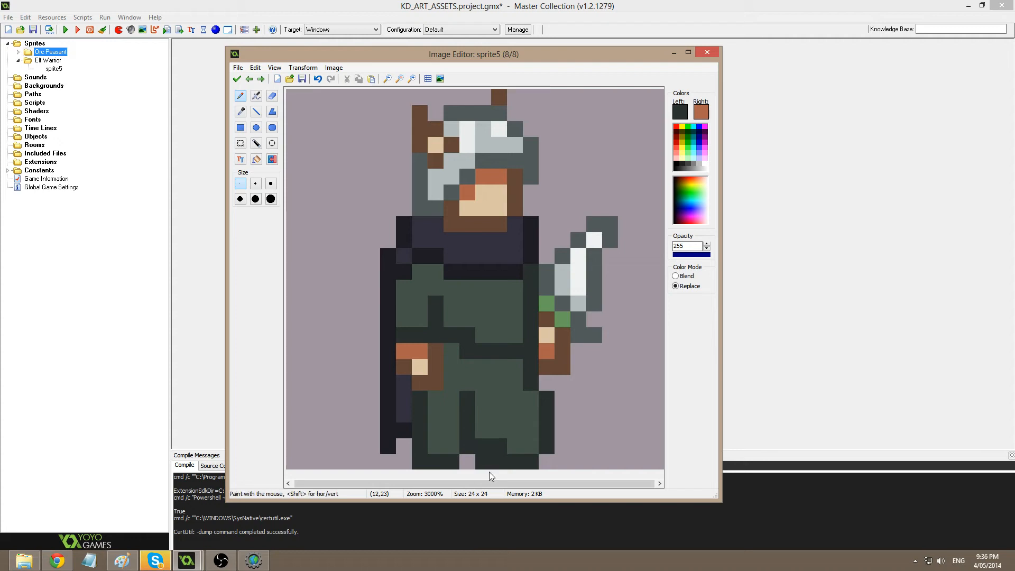
pyautogui.keyDown('ctrl'); pyautogui.click(500, 431); pyautogui.keyUp('ctrl')
pyautogui.click(496, 445)
# Paint a dark column of leg cells and erase the right leg's dark outline.
pyautogui.keyDown('ctrl'); pyautogui.click(528, 364); pyautogui.keyUp('ctrl')
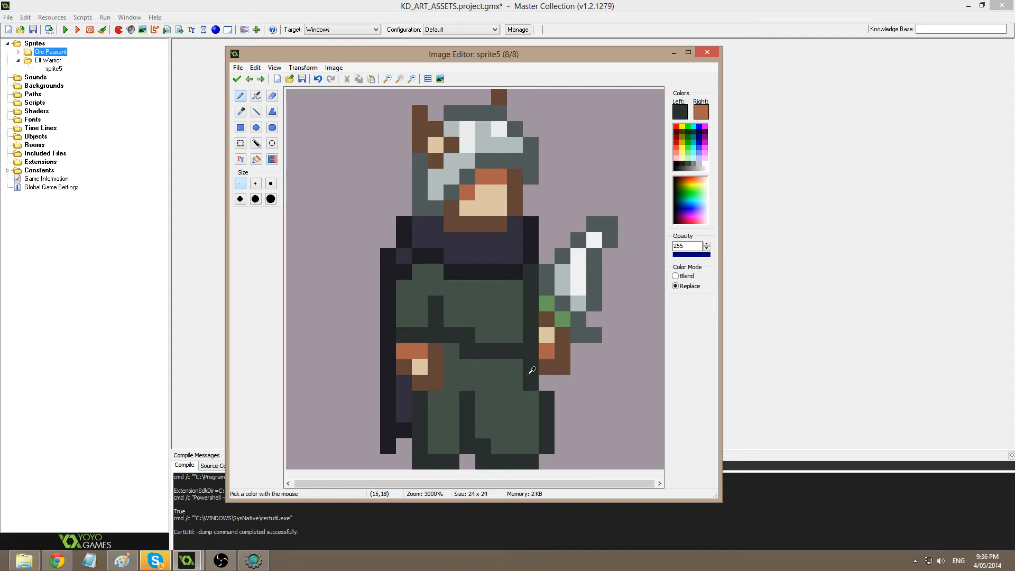
pyautogui.moveTo(515, 366); pyautogui.dragTo(517, 453)
pyautogui.keyDown('ctrl'); pyautogui.click(571, 403); pyautogui.keyUp('ctrl')
pyautogui.click(531, 365)
pyautogui.moveTo(531, 363); pyautogui.dragTo(547, 392)
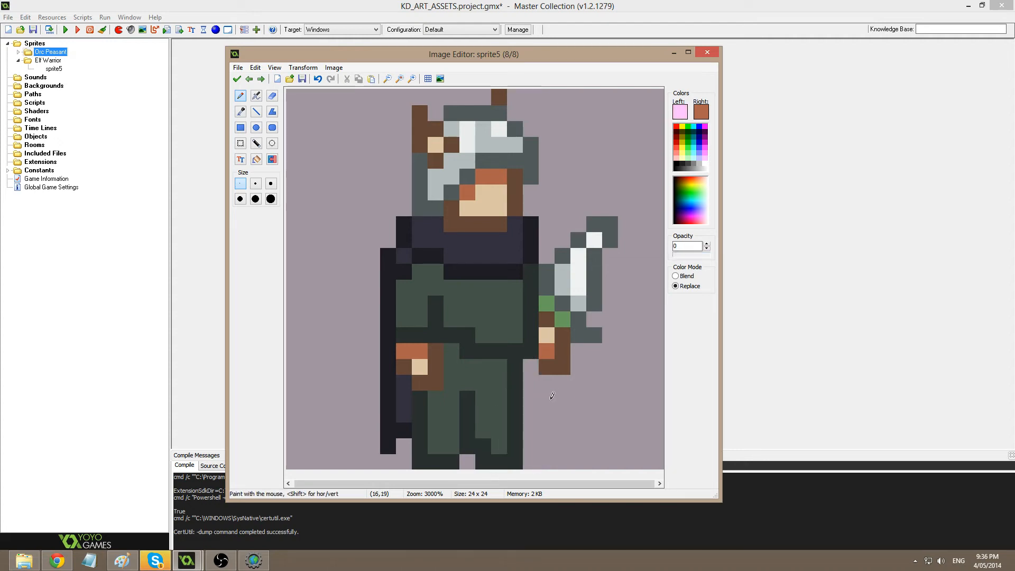
# Accept the frame, paste a duplicate as image 8, and shift its lower legs one pixel right.
pyautogui.click(237, 80)
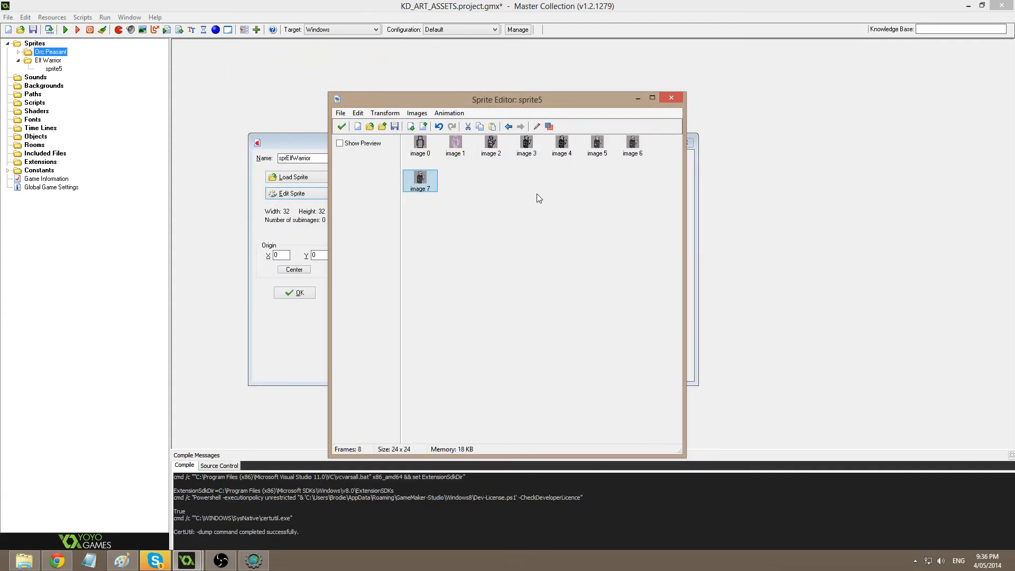
pyautogui.hotkey('ctrl', 'v')
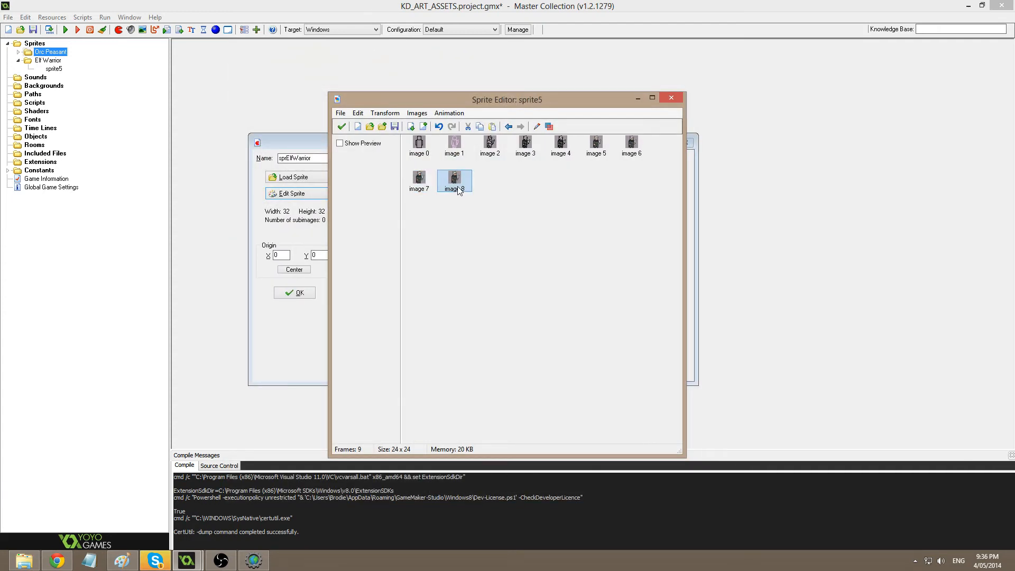
pyautogui.doubleClick(455, 181)
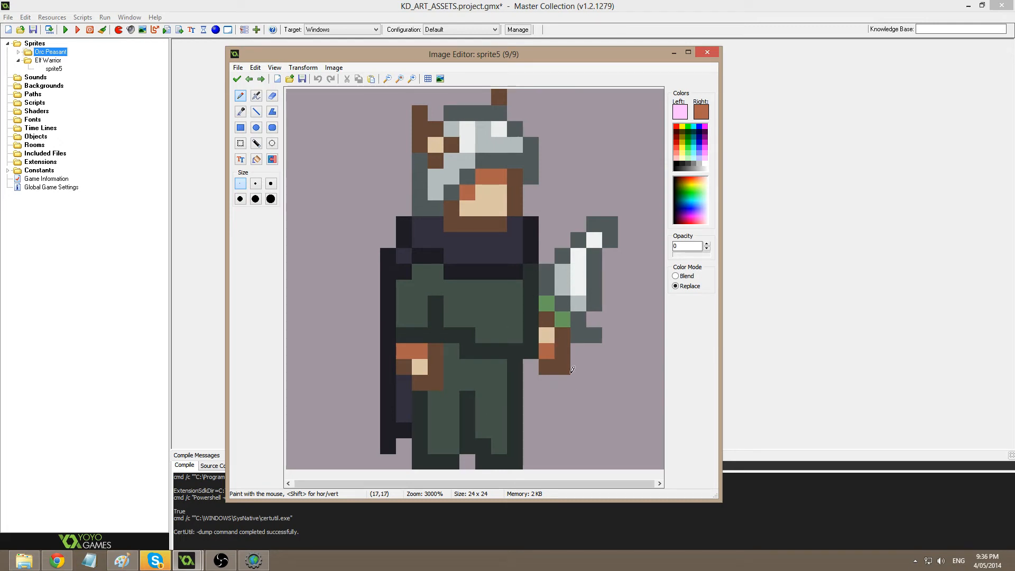
pyautogui.click(240, 144)
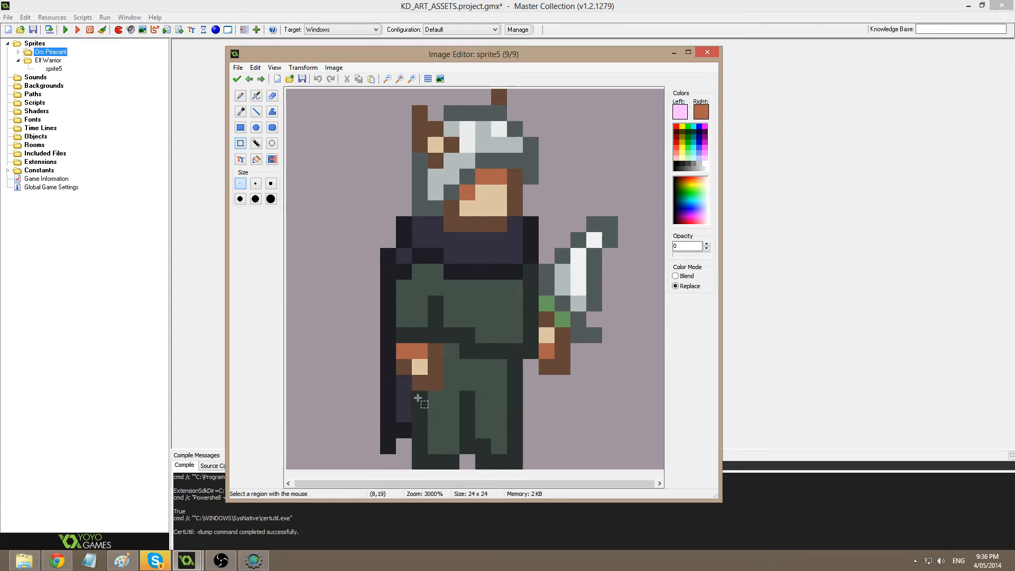
pyautogui.moveTo(415, 401)
pyautogui.mouseDown()
pyautogui.moveTo(520, 478)
pyautogui.moveTo(516, 453)
pyautogui.mouseUp()
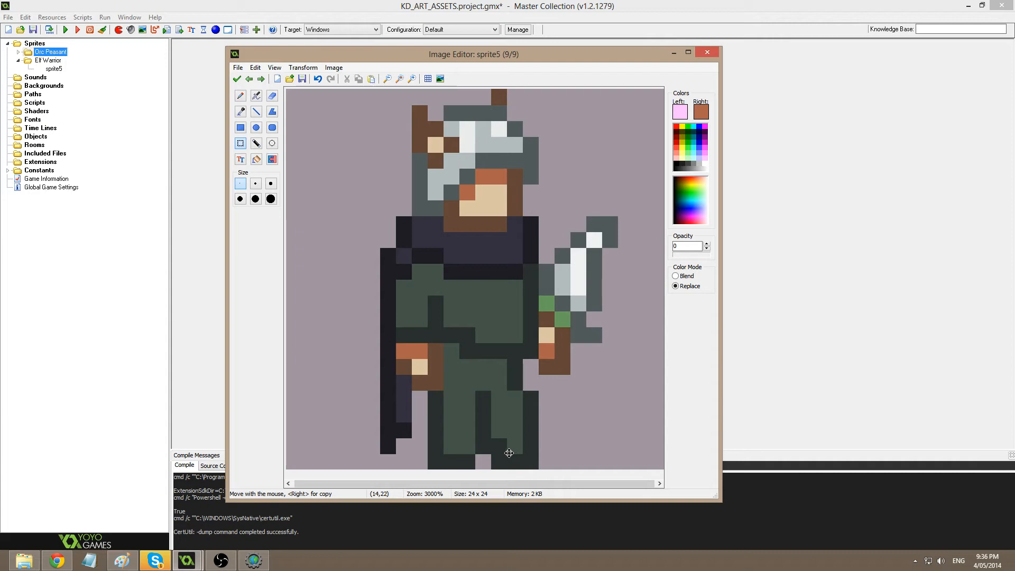
# Repaint leg pixels dark and lighter green and add dark lower-left outline pixels.
pyautogui.press('d')
pyautogui.keyDown('ctrl'); pyautogui.click(511, 377); pyautogui.keyUp('ctrl')
pyautogui.moveTo(530, 384); pyautogui.dragTo(529, 368)
pyautogui.keyDown('ctrl'); pyautogui.click(494, 369); pyautogui.keyUp('ctrl')
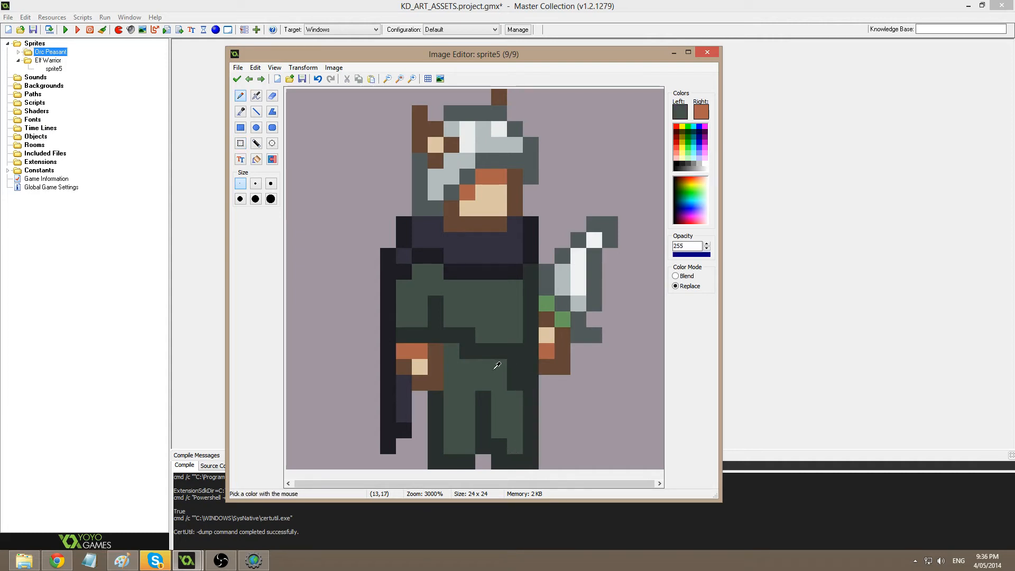
pyautogui.click(515, 383)
pyautogui.click(516, 367)
pyautogui.keyDown('ctrl'); pyautogui.click(407, 426); pyautogui.keyUp('ctrl')
pyautogui.click(421, 429)
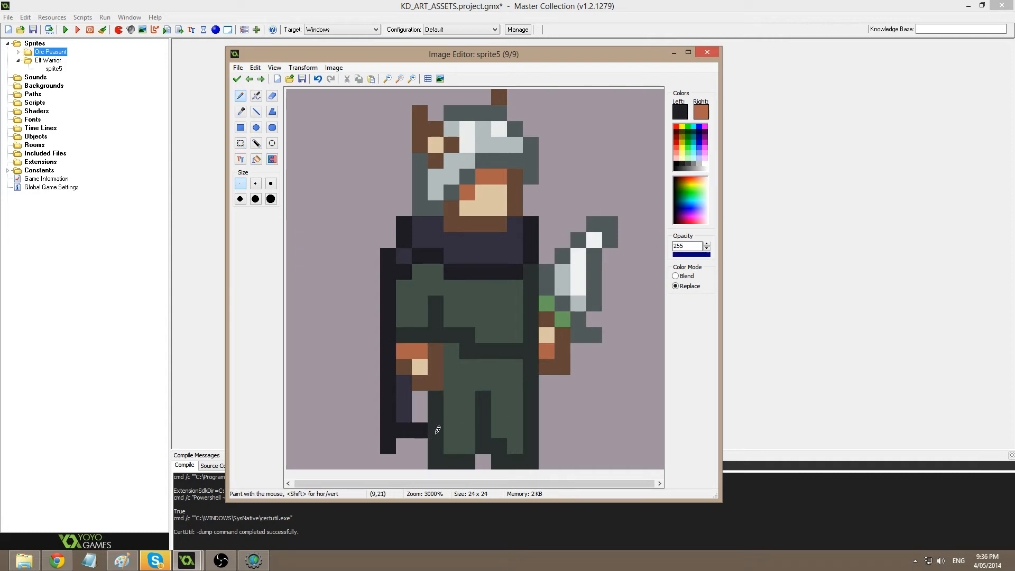
# Flood-fill the gap beside the leg with dark purple and accept the frame.
pyautogui.keyDown('ctrl'); pyautogui.click(407, 407); pyautogui.keyUp('ctrl')
pyautogui.press('f')
pyautogui.click(421, 409)
pyautogui.press('d')
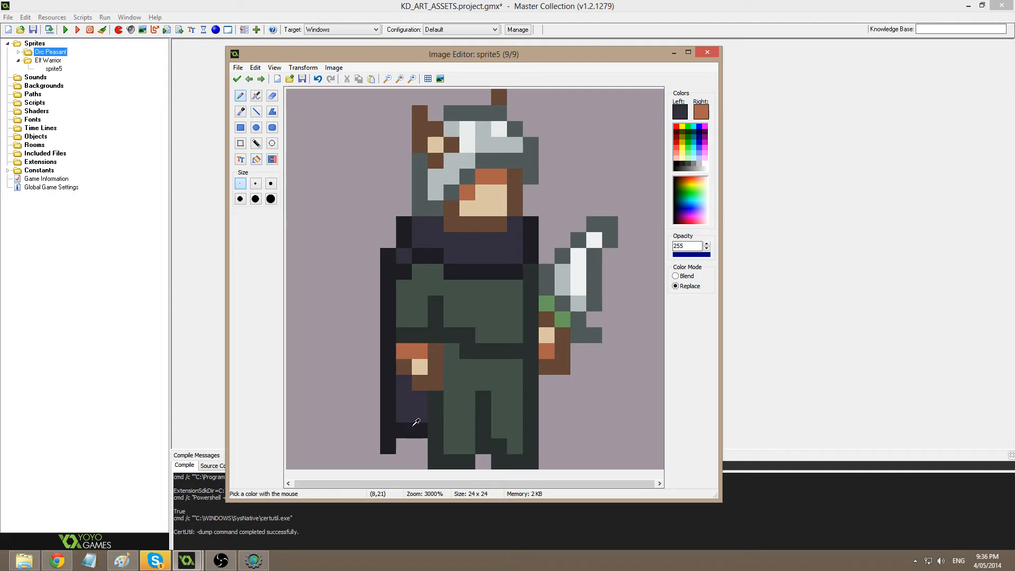
pyautogui.keyDown('ctrl'); pyautogui.click(416, 423); pyautogui.keyUp('ctrl')
pyautogui.click(236, 79)
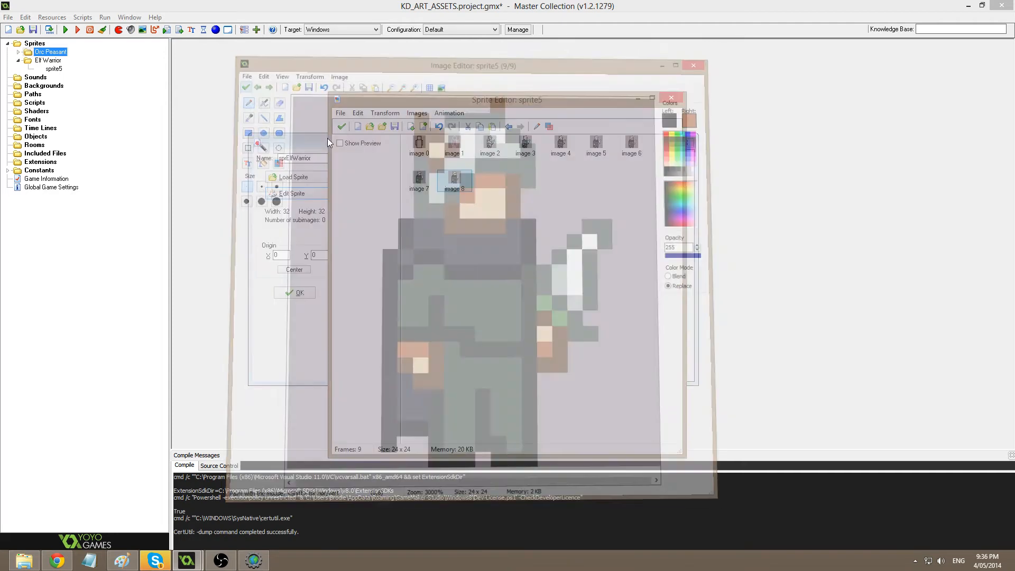
# Open image 8 and move the warrior's legs one pixel left.
pyautogui.doubleClick(456, 182)
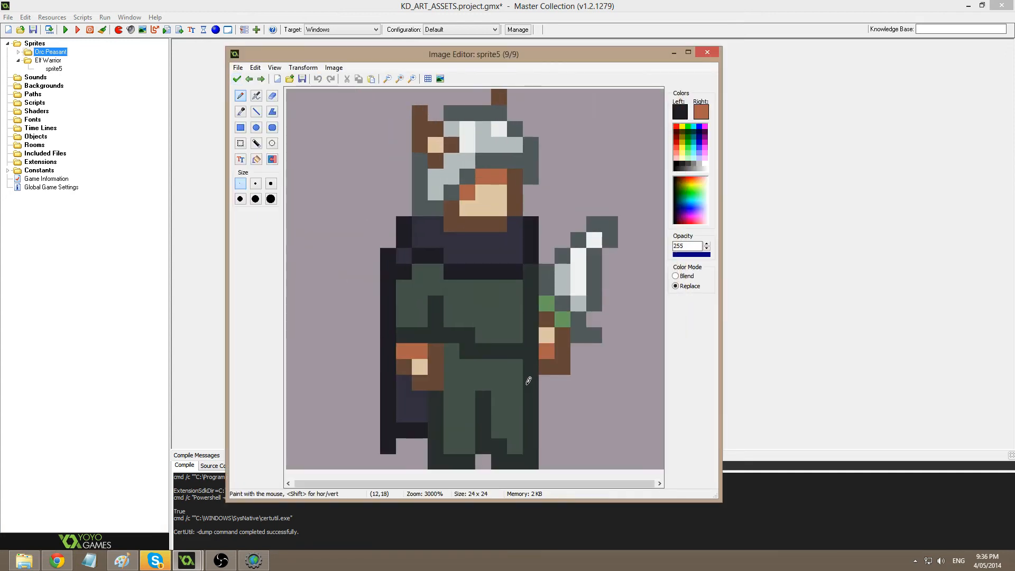
pyautogui.press('s')
pyautogui.moveTo(436, 396)
pyautogui.mouseDown()
pyautogui.moveTo(550, 476)
pyautogui.moveTo(498, 450)
pyautogui.mouseUp()
pyautogui.press('d')
# Paint dark green waist cells and brown cells beside the sword hand.
pyautogui.keyDown('ctrl'); pyautogui.click(519, 393); pyautogui.keyUp('ctrl')
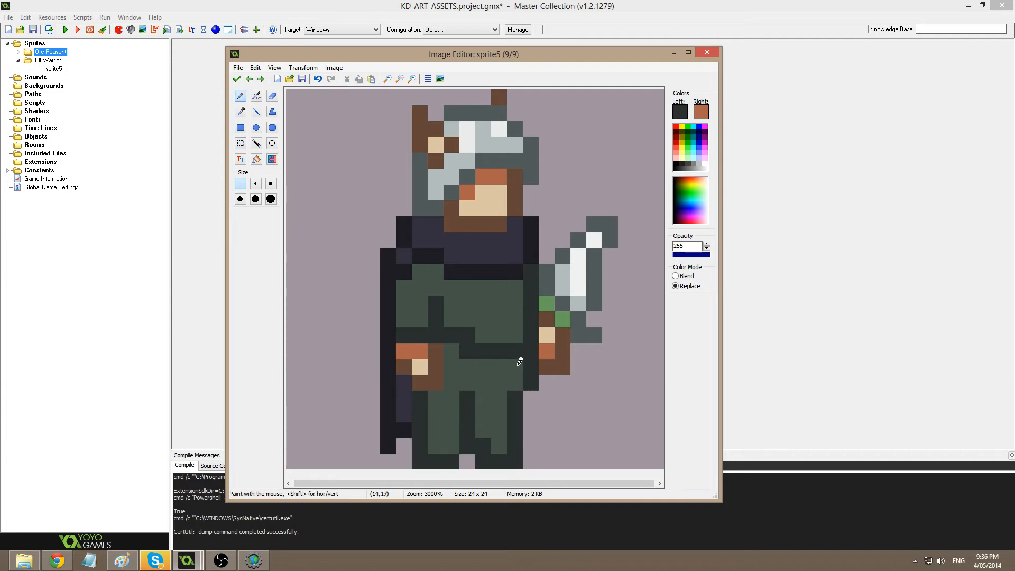
pyautogui.keyDown('ctrl'); pyautogui.click(546, 402); pyautogui.keyUp('ctrl')
pyautogui.moveTo(517, 365)
pyautogui.mouseDown()
pyautogui.moveTo(516, 386)
pyautogui.moveTo(531, 364)
pyautogui.mouseUp()
pyautogui.keyDown('ctrl'); pyautogui.click(535, 364); pyautogui.keyUp('ctrl')
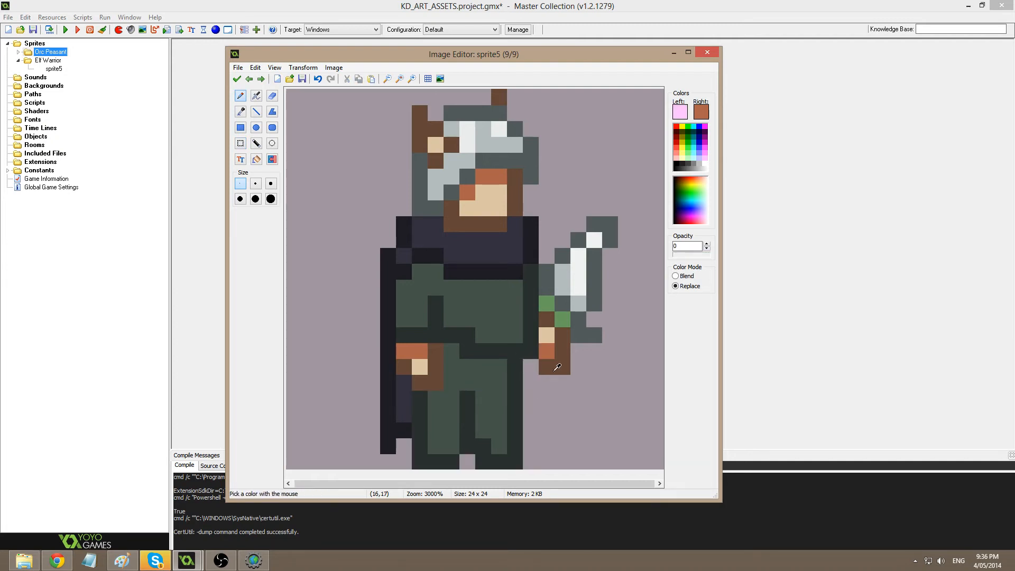
pyautogui.keyDown('ctrl'); pyautogui.click(543, 367); pyautogui.keyUp('ctrl')
pyautogui.click(531, 364)
pyautogui.keyDown('ctrl'); pyautogui.click(531, 343); pyautogui.keyUp('ctrl')
pyautogui.rightClick(531, 351)
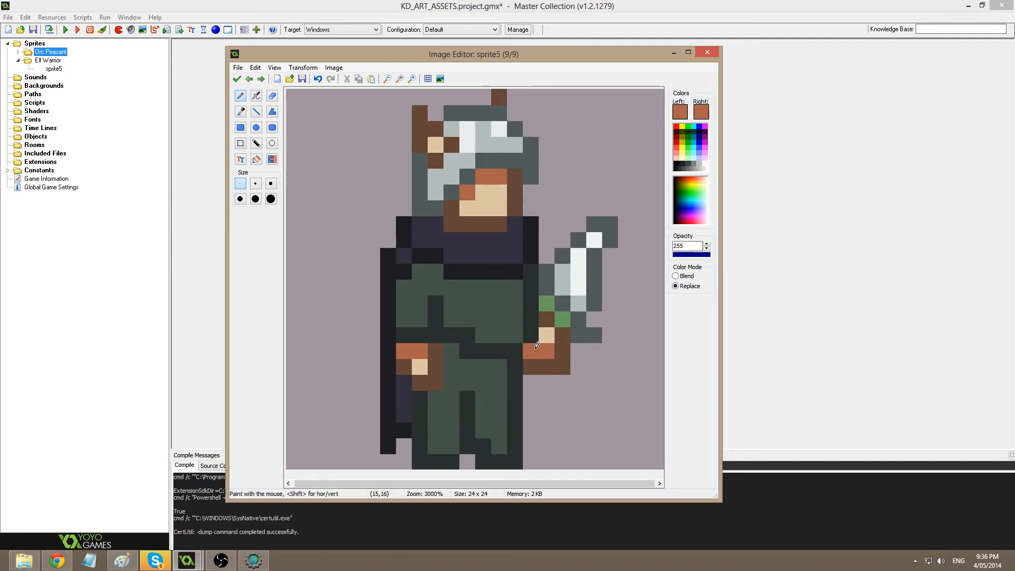
pyautogui.keyDown('ctrl'); pyautogui.click(530, 331); pyautogui.keyUp('ctrl')
pyautogui.click(521, 329)
# Add a tan cell left of the hand, a green waist cell, and brown hand cells.
pyautogui.keyDown('ctrl'); pyautogui.click(547, 335); pyautogui.keyUp('ctrl')
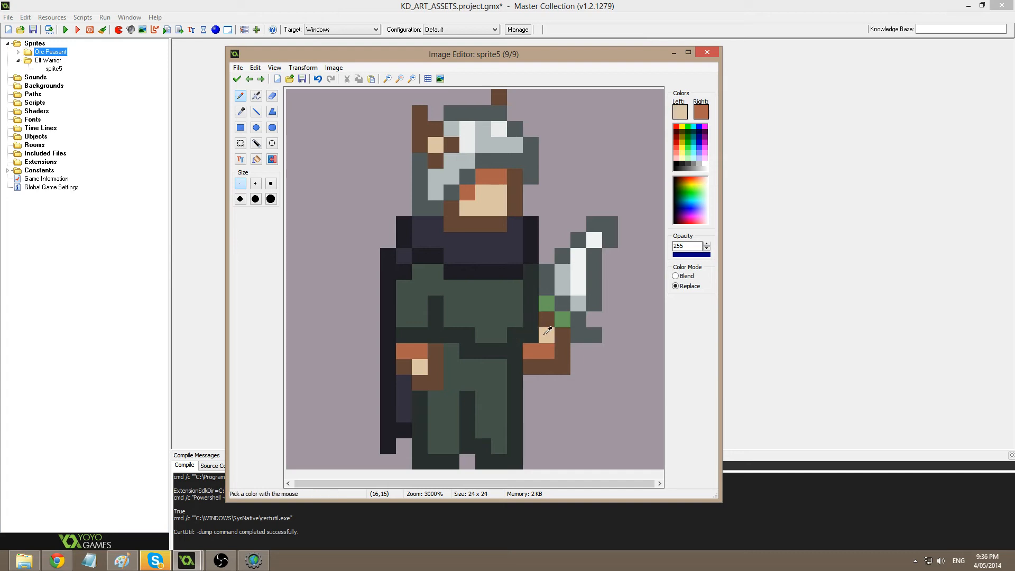
pyautogui.click(531, 335)
pyautogui.keyDown('ctrl'); pyautogui.click(516, 309); pyautogui.keyUp('ctrl')
pyautogui.click(467, 327)
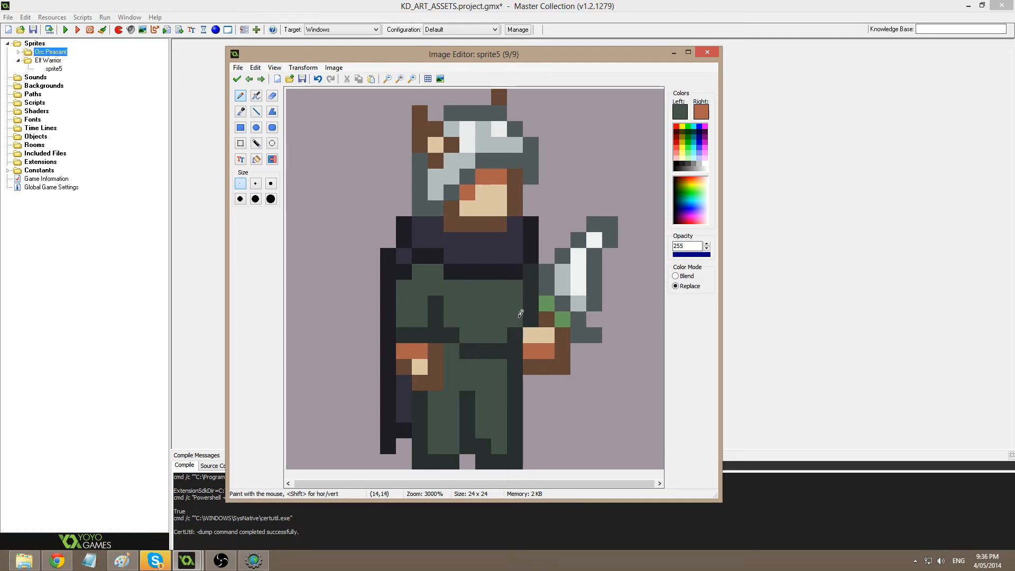
pyautogui.keyDown('ctrl'); pyautogui.click(525, 326); pyautogui.keyUp('ctrl')
pyautogui.keyDown('ctrl'); pyautogui.click(547, 319); pyautogui.keyUp('ctrl')
pyautogui.click(531, 318)
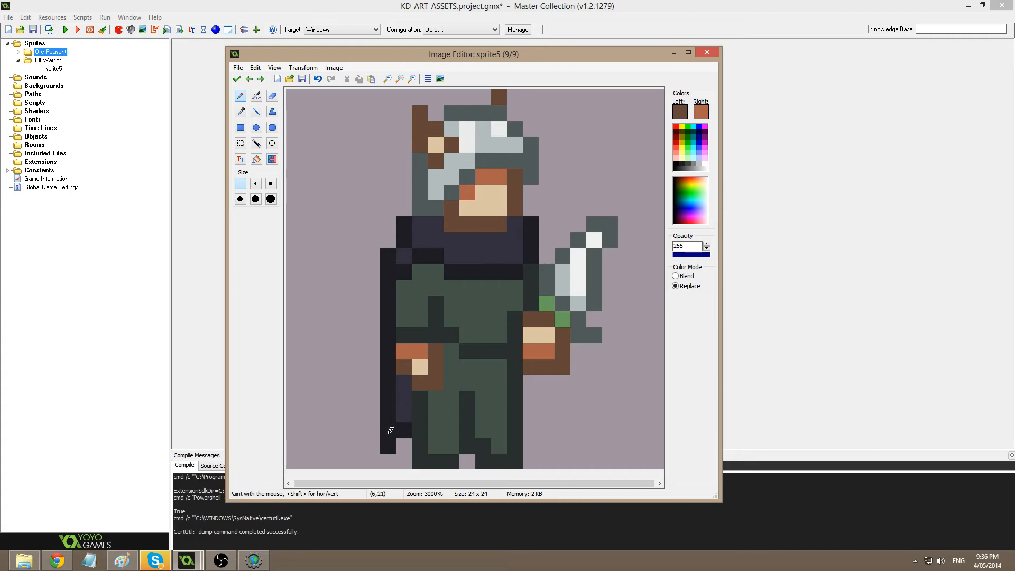
# Draw a short dark navy line below the sword hand and accept the frame.
pyautogui.keyDown('ctrl'); pyautogui.click(391, 430); pyautogui.keyUp('ctrl')
pyautogui.click(256, 112)
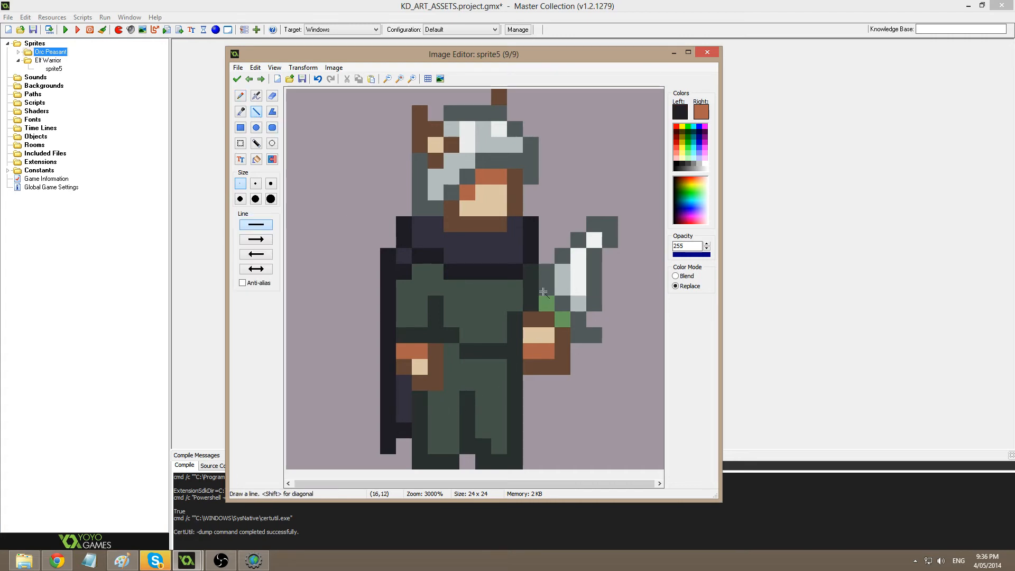
pyautogui.moveTo(531, 375)
pyautogui.mouseDown()
pyautogui.moveTo(532, 439)
pyautogui.moveTo(527, 418)
pyautogui.moveTo(526, 428)
pyautogui.mouseUp()
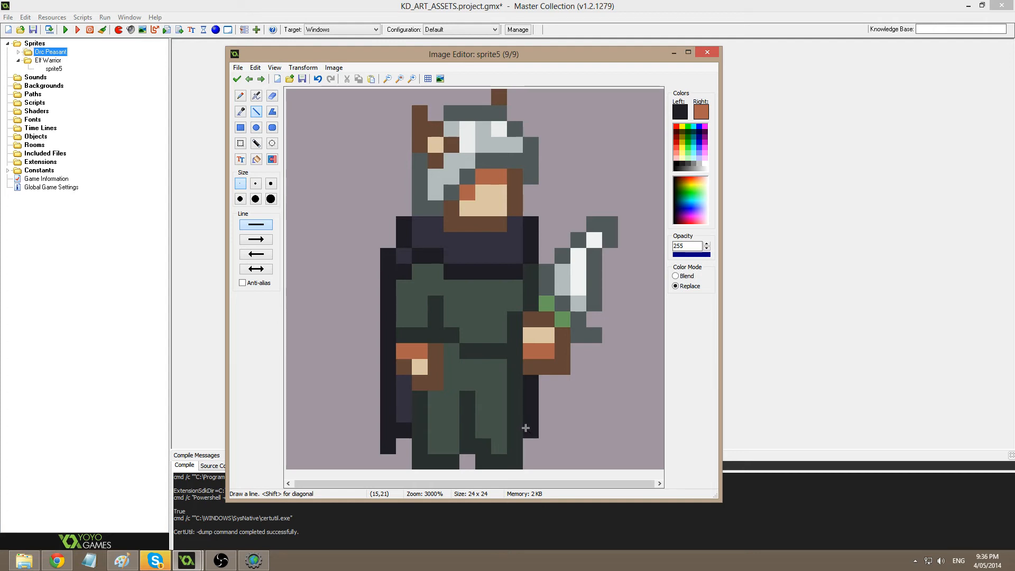
pyautogui.click(237, 79)
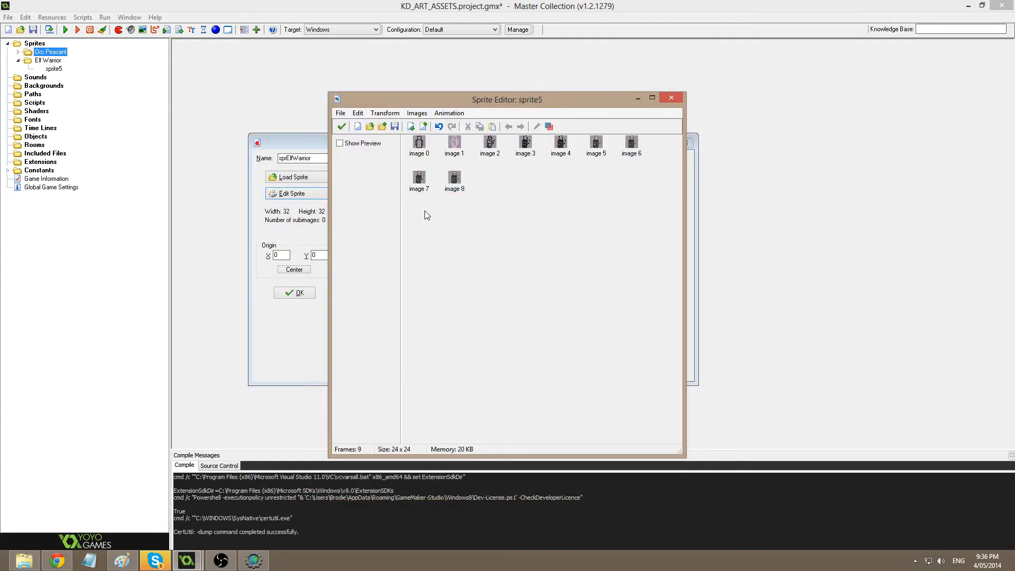
pyautogui.doubleClick(461, 183)
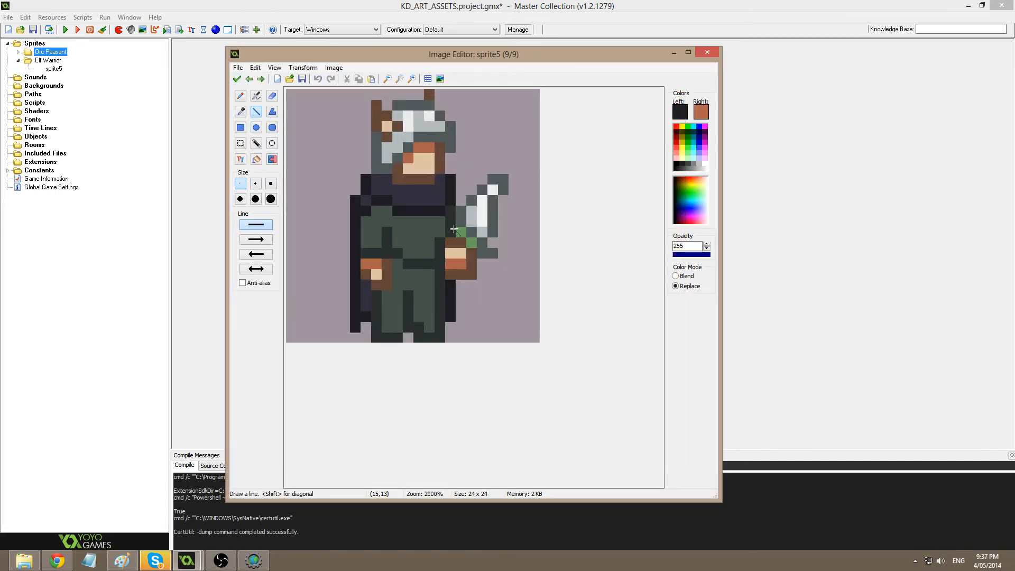
pyautogui.moveTo(459, 213); pyautogui.dragTo(437, 320)
pyautogui.hotkey('ctrl', 'z')
pyautogui.click(237, 79)
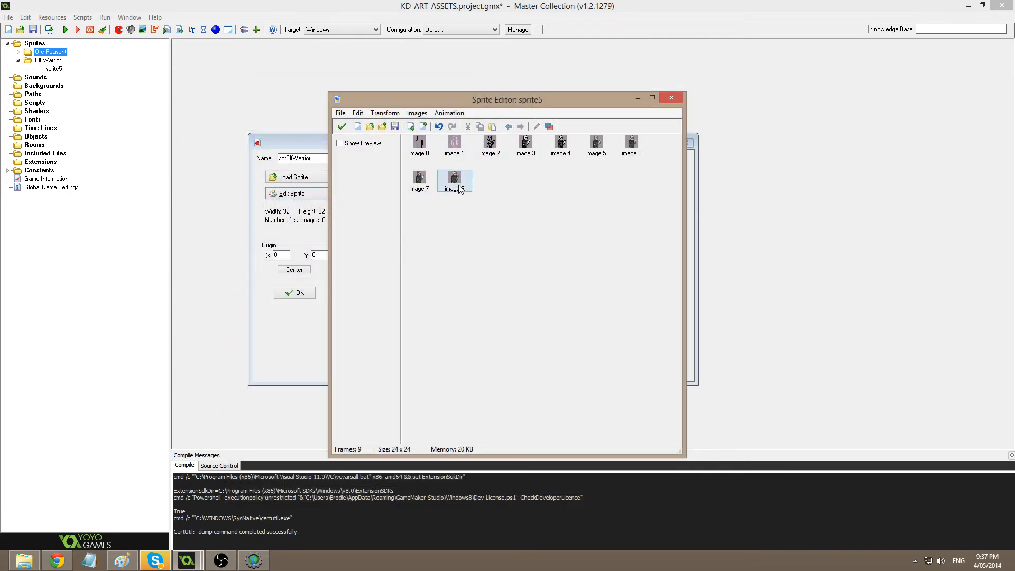
pyautogui.click(460, 188)
# Sample the tunic's dark green in the newest frame and view its colour settings unchanged.
pyautogui.doubleClick(460, 189)
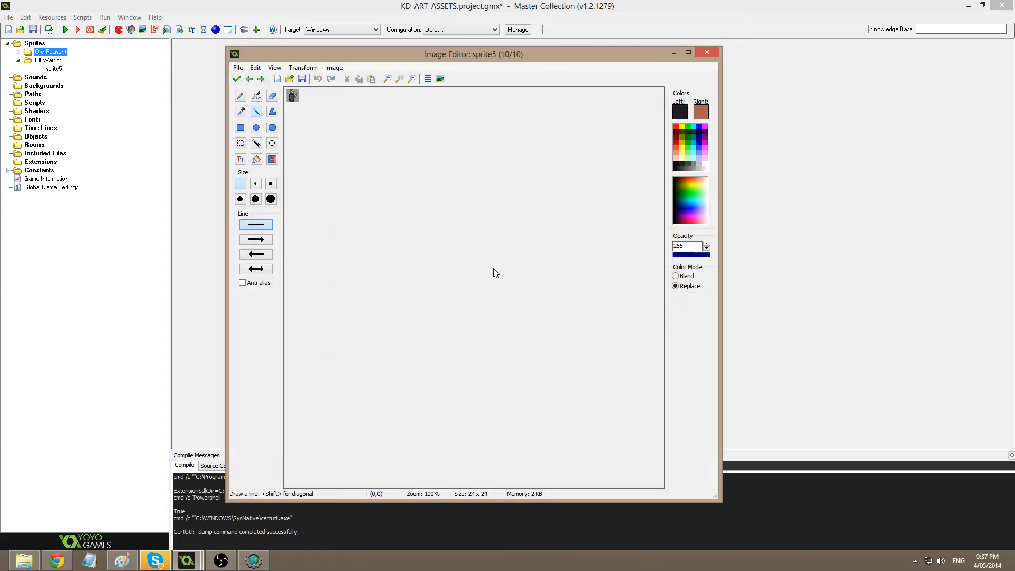
pyautogui.moveTo(534, 307); pyautogui.dragTo(521, 226, button='middle')
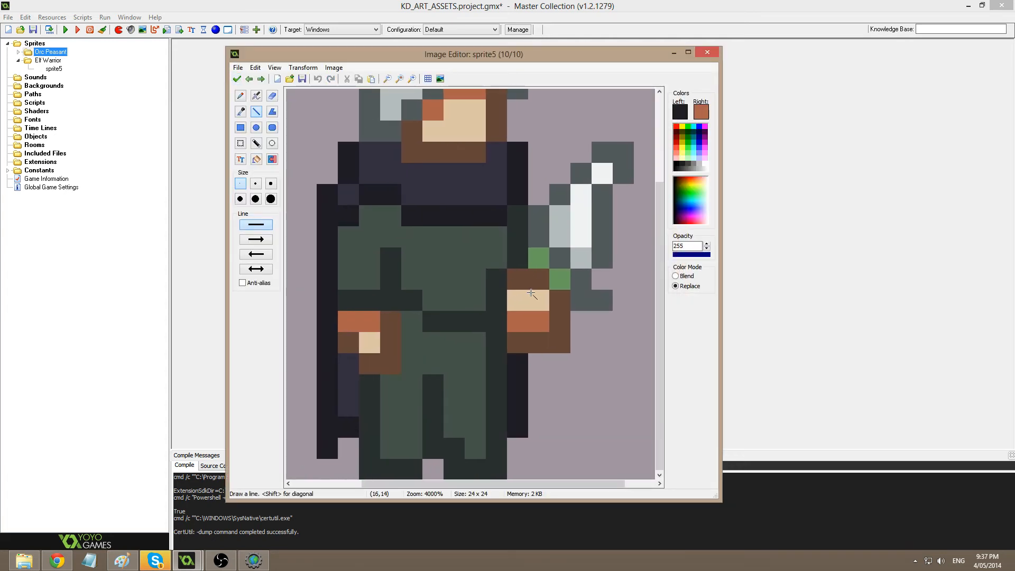
pyautogui.keyDown('ctrl'); pyautogui.click(467, 260); pyautogui.keyUp('ctrl')
pyautogui.scroll(-1, 464, 252)
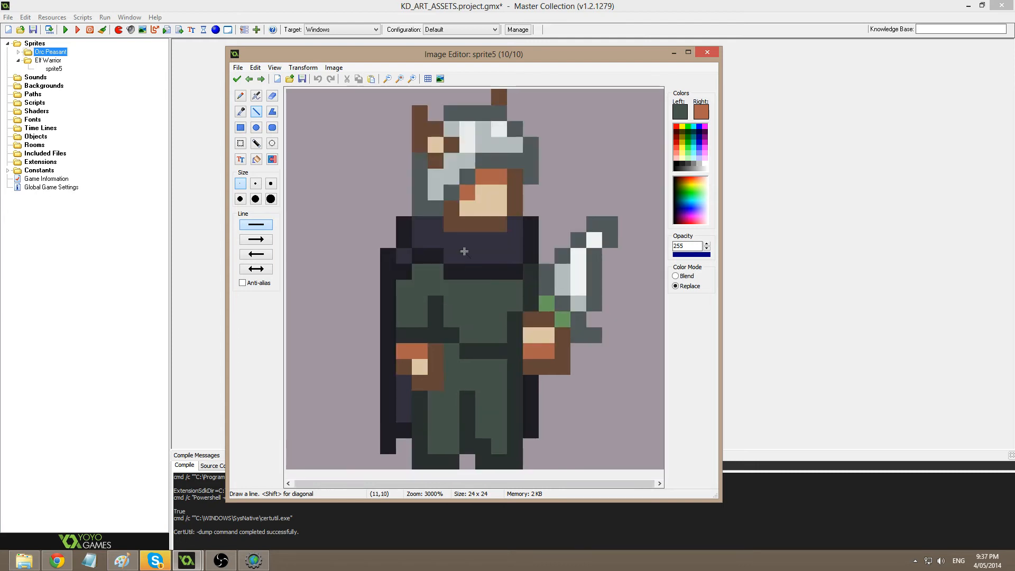
pyautogui.scroll(1, 468, 253)
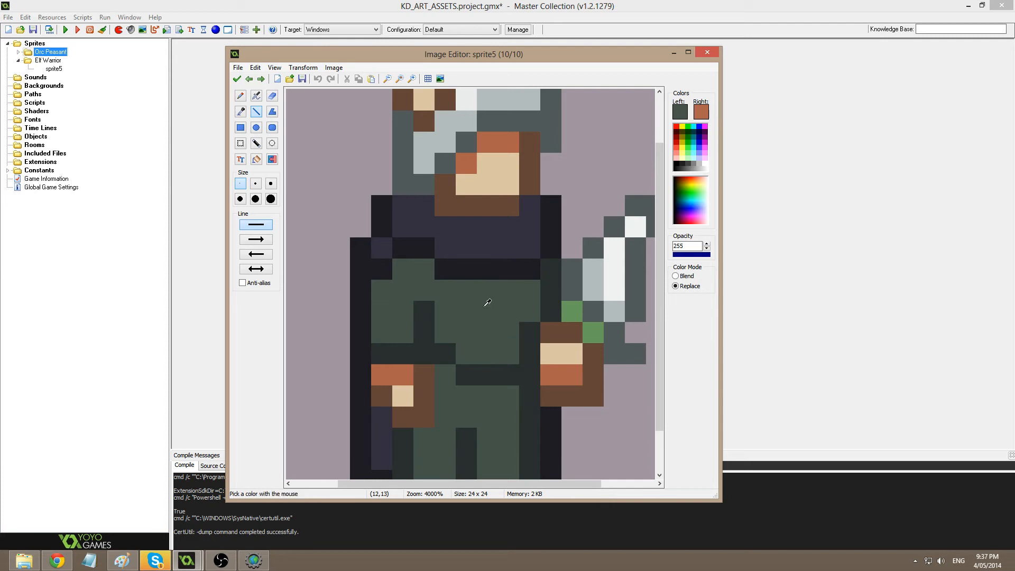
pyautogui.click(681, 113)
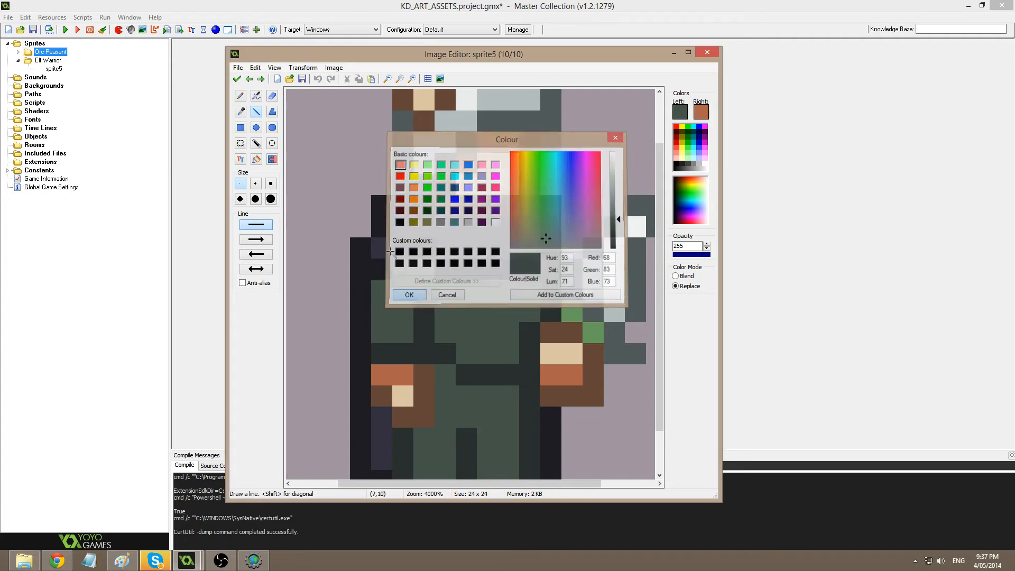
pyautogui.click(409, 295)
pyautogui.click(237, 79)
# Reopen image 9 and adjust the drawing colour to a brighter olive.
pyautogui.doubleClick(491, 179)
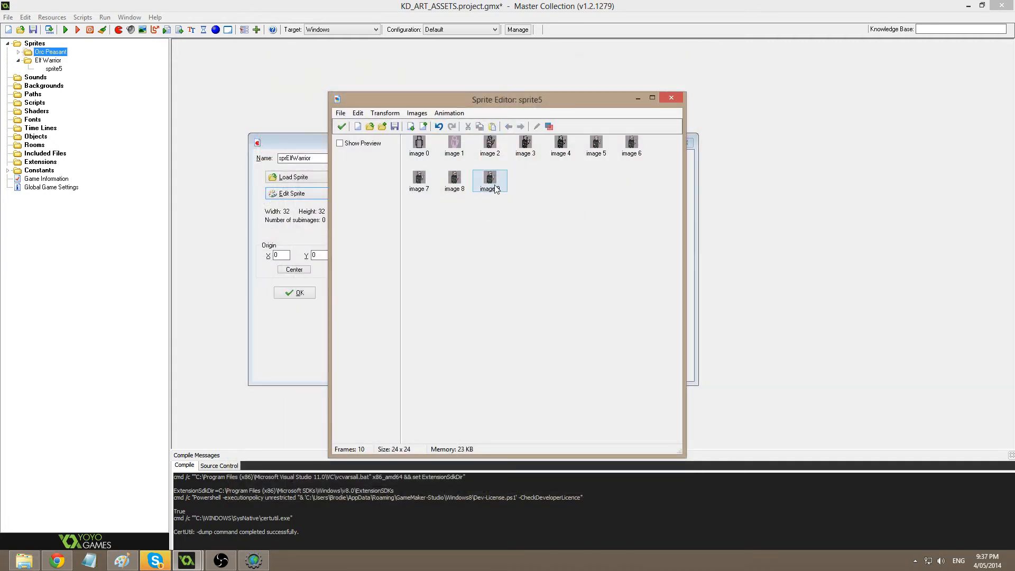
pyautogui.scroll(1, 517, 336)
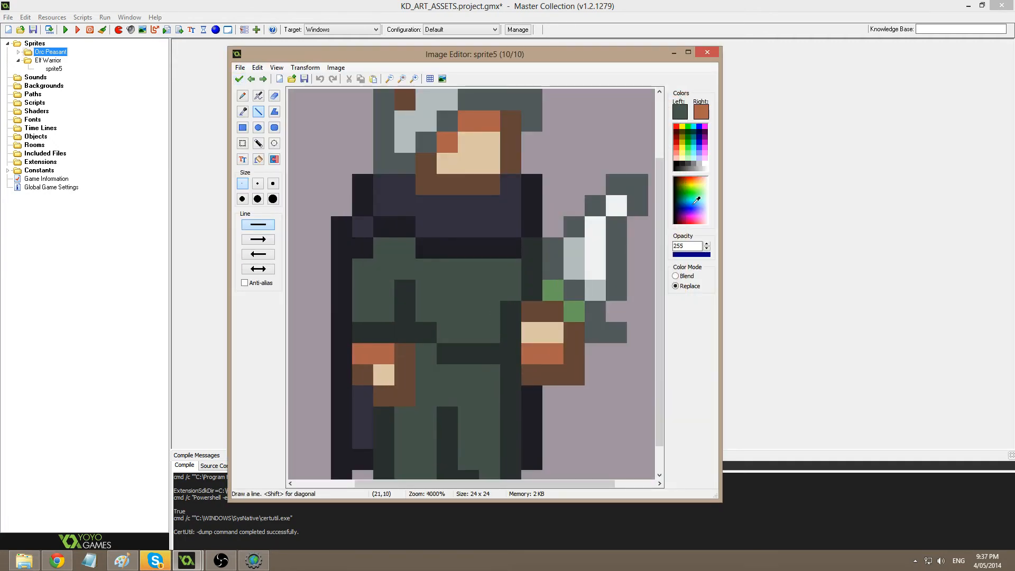
pyautogui.click(680, 112)
pyautogui.click(532, 227)
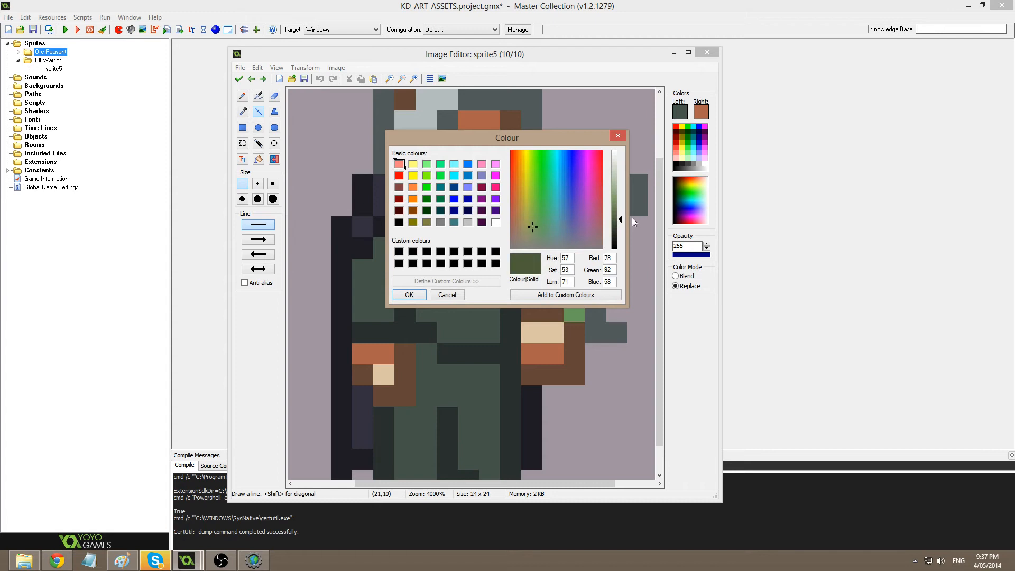
pyautogui.click(530, 224)
pyautogui.click(620, 210)
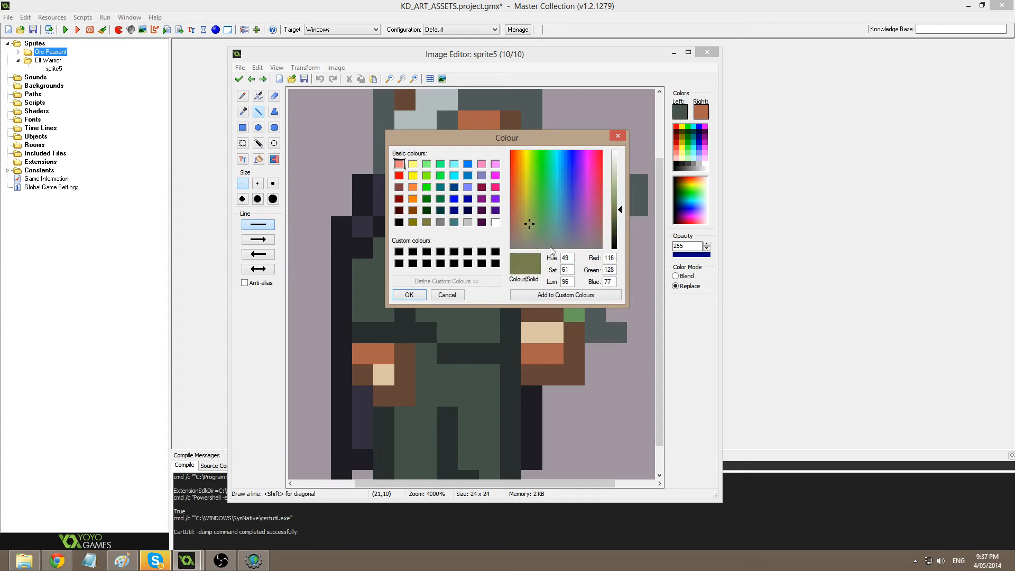
pyautogui.click(416, 294)
# Draw olive trim lines down the tunic and a dark line across the upper legs.
pyautogui.click(259, 116)
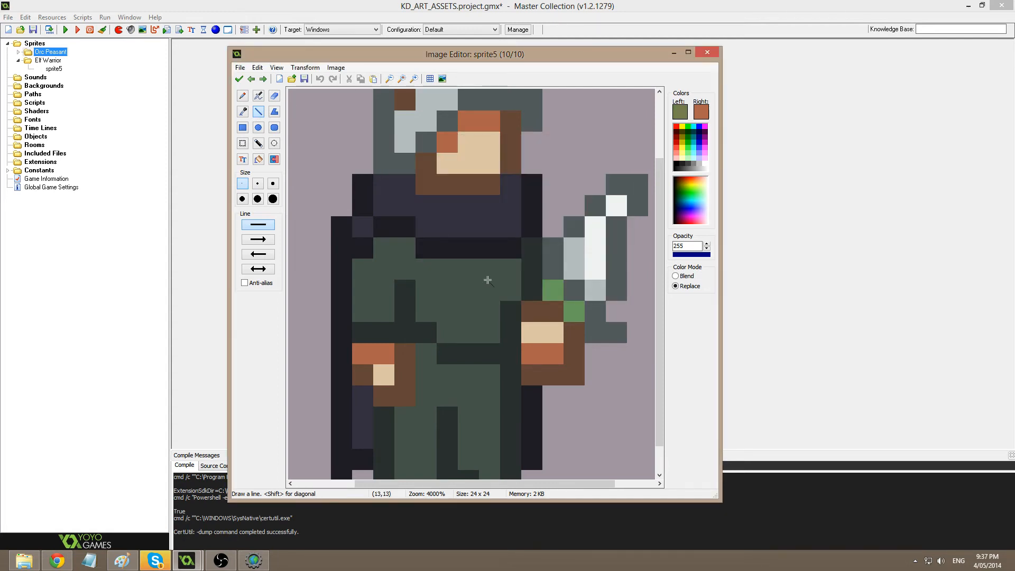
pyautogui.moveTo(427, 264)
pyautogui.mouseDown()
pyautogui.moveTo(426, 313)
pyautogui.moveTo(489, 332)
pyautogui.mouseUp()
pyautogui.click(447, 332)
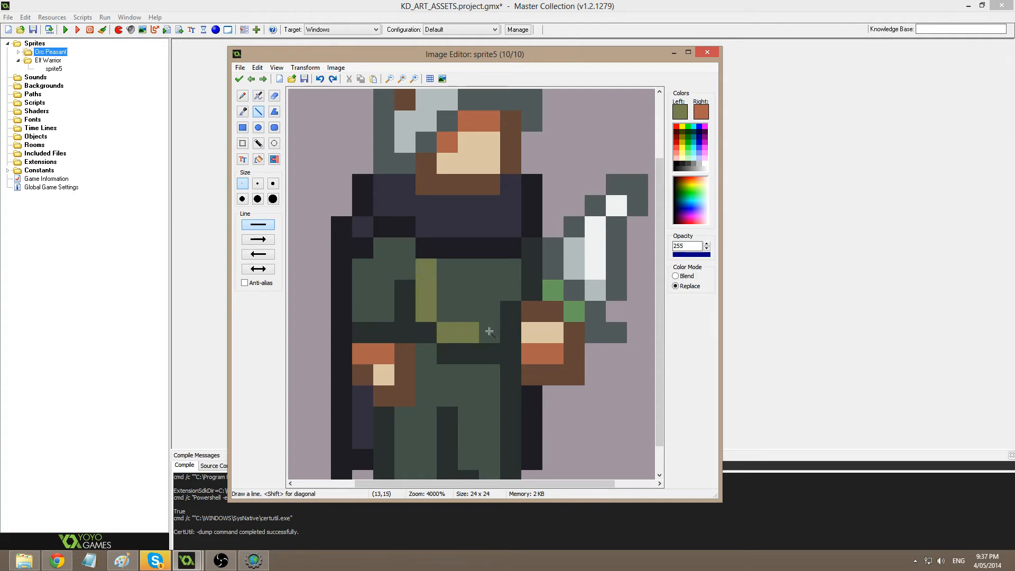
pyautogui.moveTo(511, 267); pyautogui.dragTo(511, 293)
pyautogui.click(492, 312)
pyautogui.scroll(-2, 479, 328)
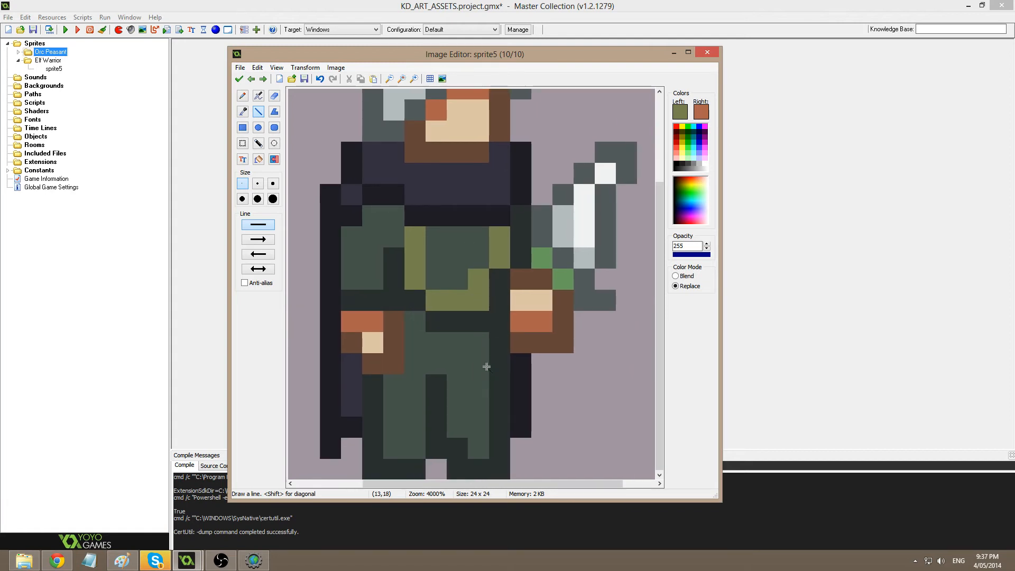
pyautogui.keyDown('ctrl'); pyautogui.click(474, 322); pyautogui.keyUp('ctrl')
pyautogui.moveTo(487, 385); pyautogui.dragTo(394, 385)
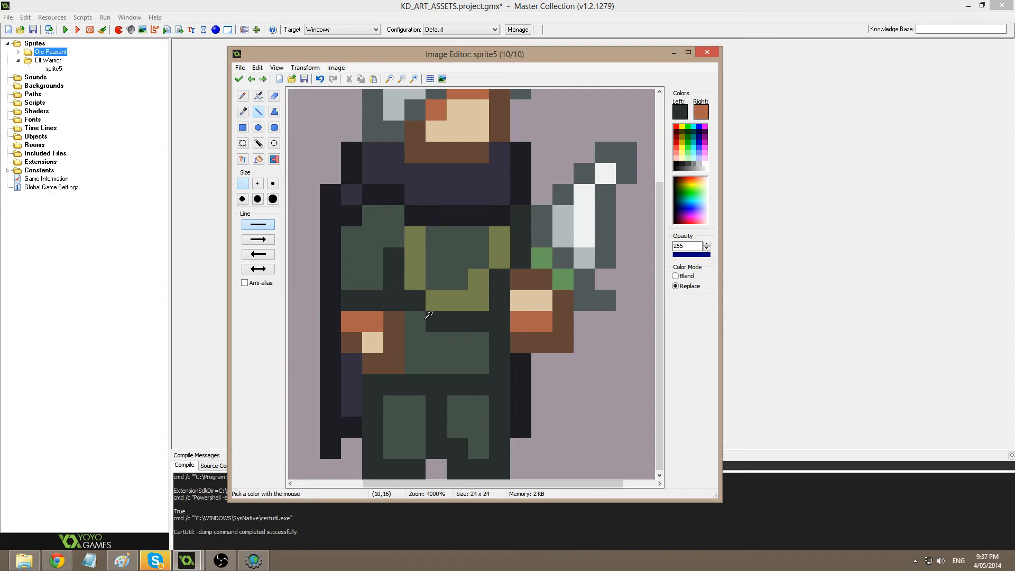
# Darken one more leg pixel, then pencil a dark-brown belt across the warrior's waist.
pyautogui.click(416, 321)
pyautogui.click(681, 111)
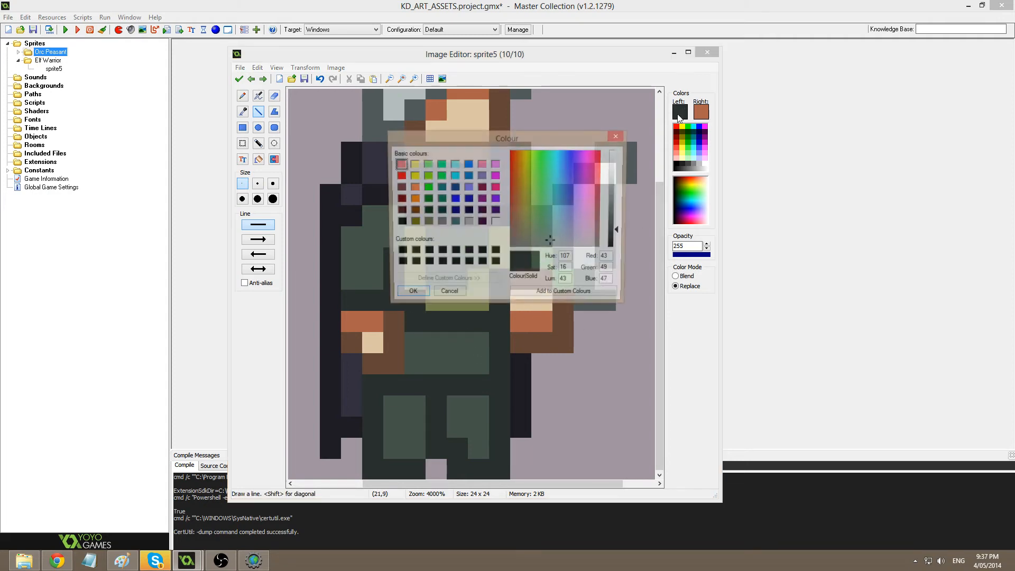
pyautogui.click(516, 237)
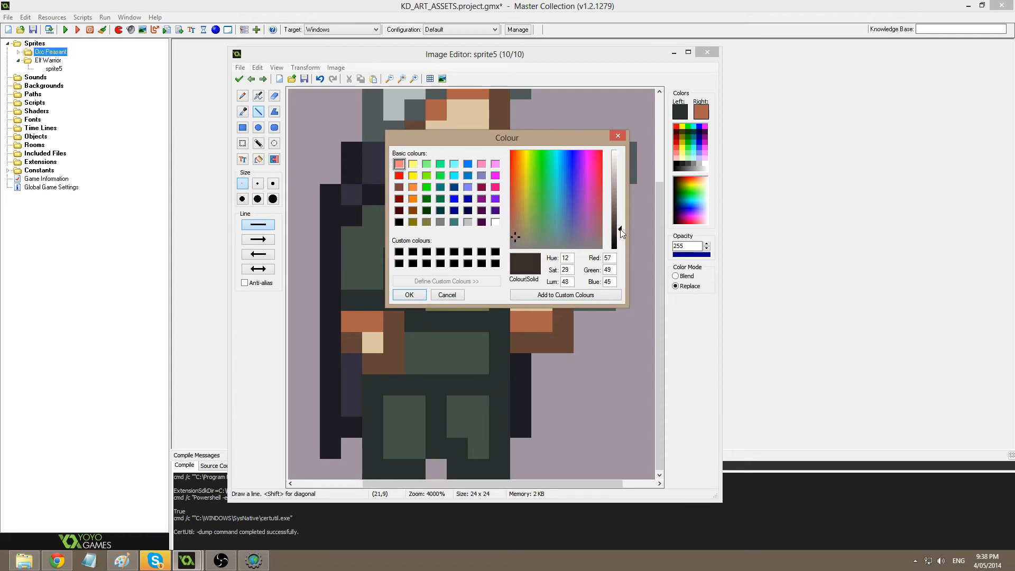
pyautogui.moveTo(622, 234); pyautogui.dragTo(622, 231)
pyautogui.click(512, 240)
pyautogui.click(405, 296)
pyautogui.press('f')
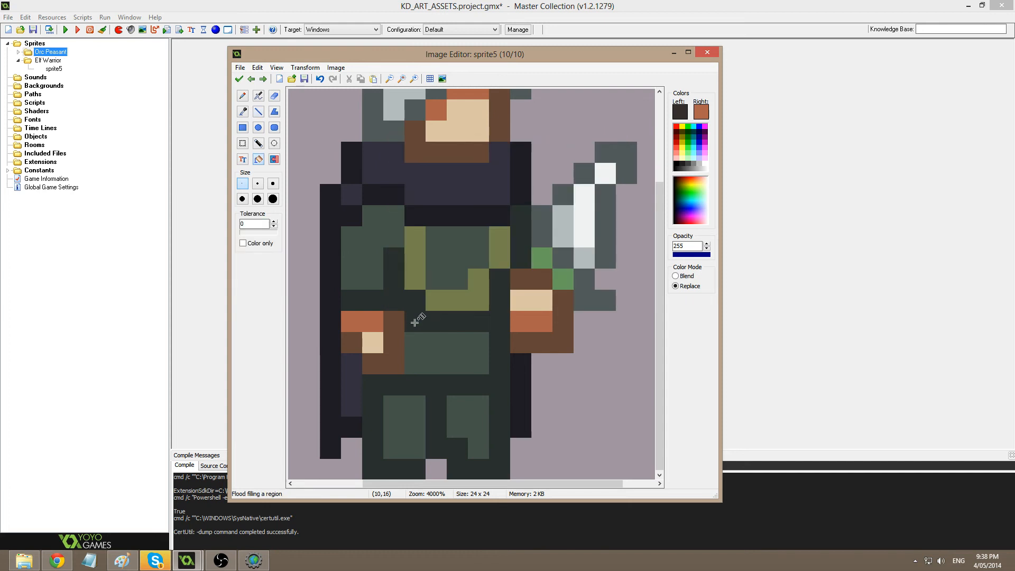
pyautogui.press('d')
pyautogui.moveTo(413, 321); pyautogui.dragTo(477, 322)
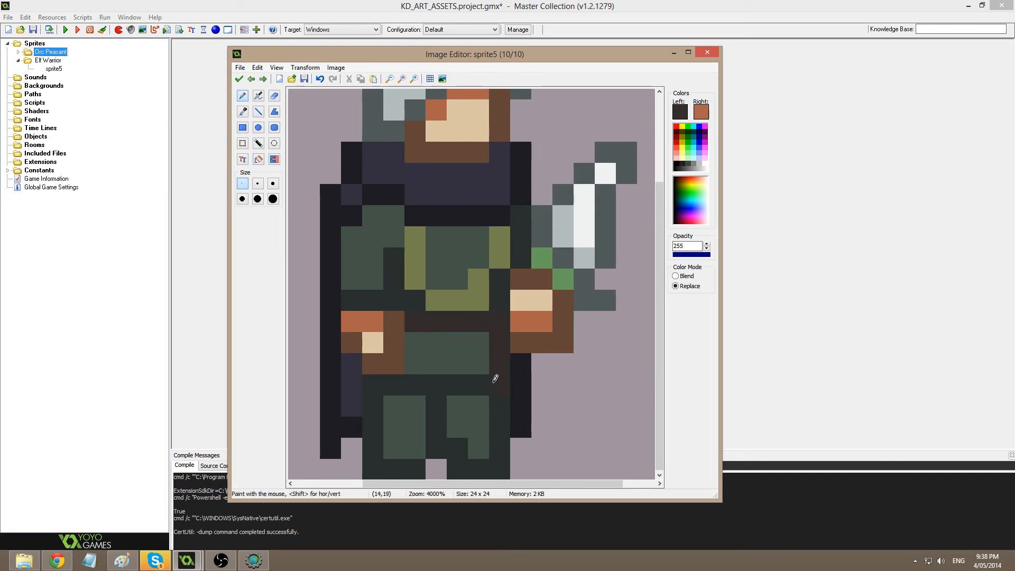
pyautogui.moveTo(495, 378); pyautogui.dragTo(383, 373)
# Flood-fill the lower tunic panel below the belt with a lighter warm brown.
pyautogui.click(680, 111)
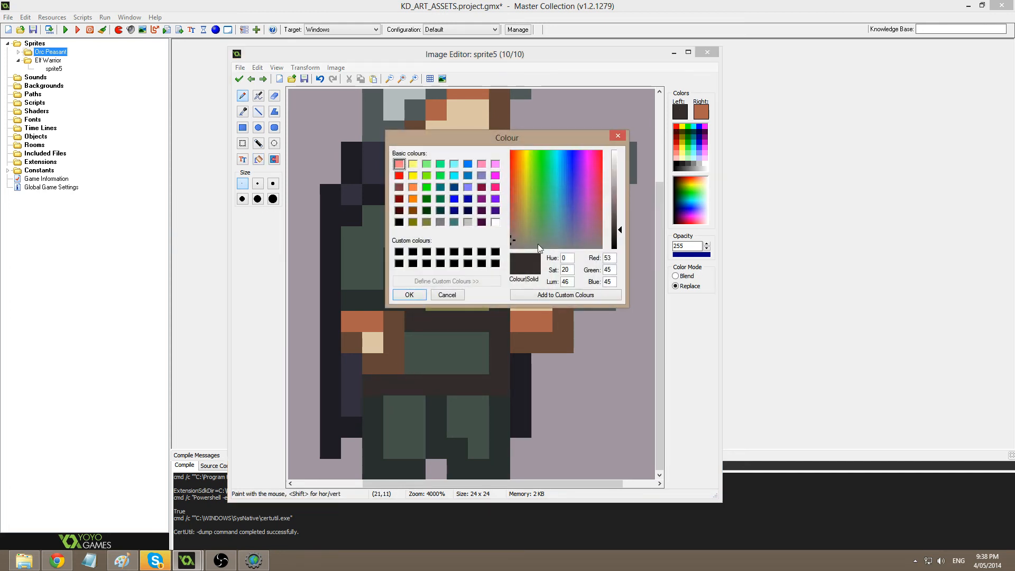
pyautogui.click(516, 234)
pyautogui.click(620, 224)
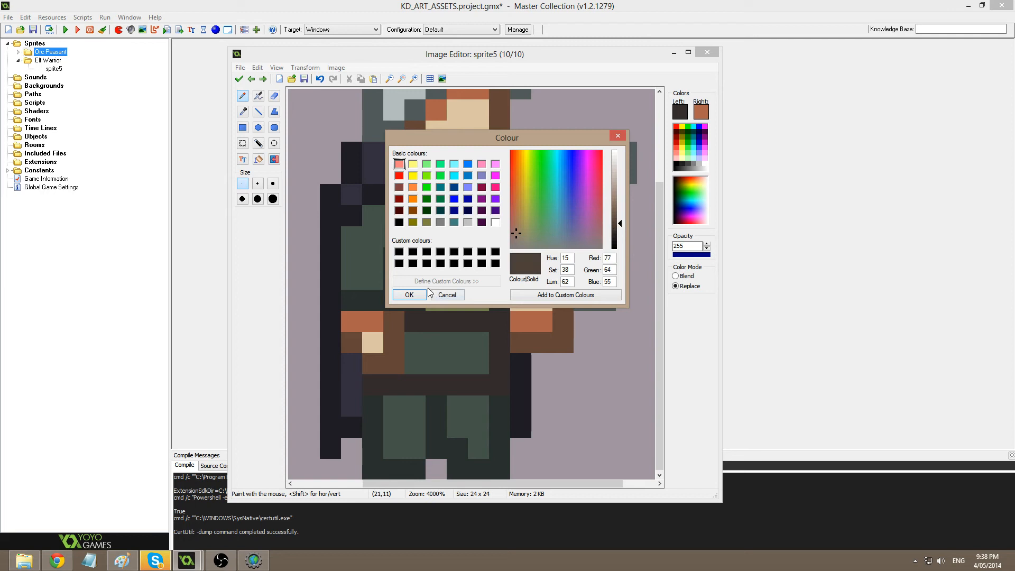
pyautogui.click(512, 233)
pyautogui.click(409, 296)
pyautogui.click(259, 159)
pyautogui.click(458, 343)
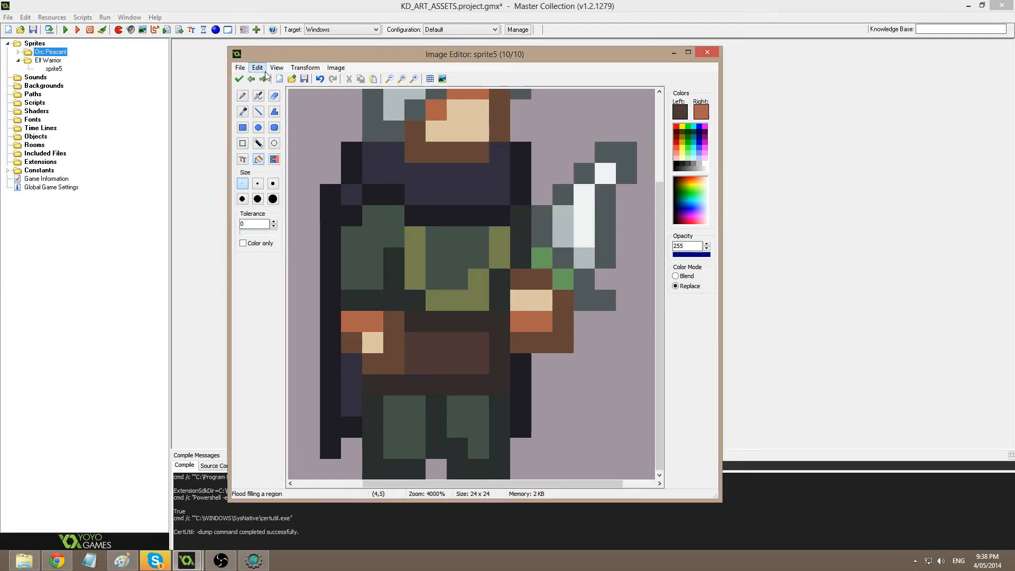
pyautogui.click(239, 79)
pyautogui.click(501, 189)
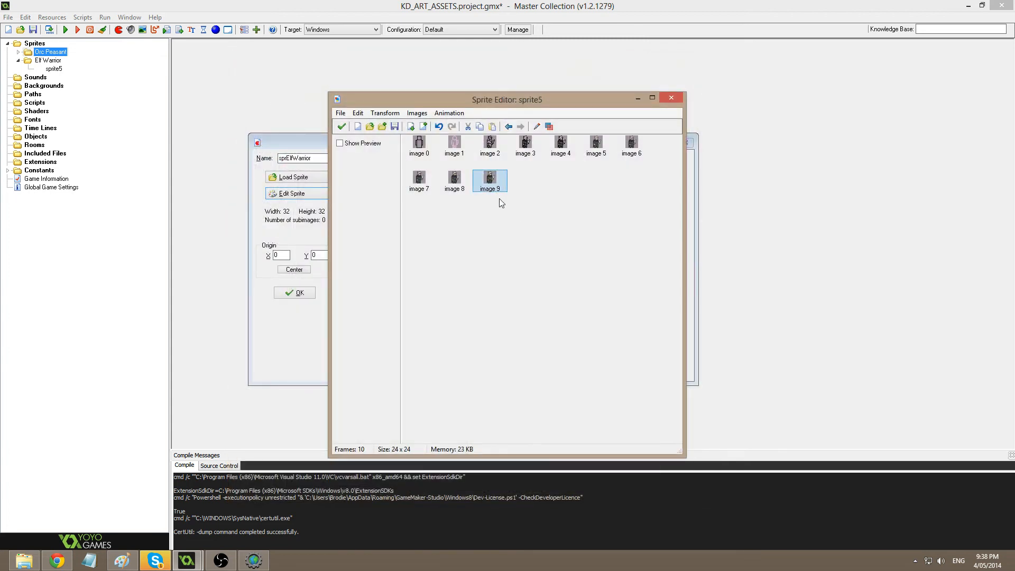
# Duplicate image 9 as image 10 and paint a lighter reddish-brown block on its belt.
pyautogui.hotkey('ctrl', 'c')
pyautogui.hotkey('ctrl', 'v')
pyautogui.doubleClick(525, 180)
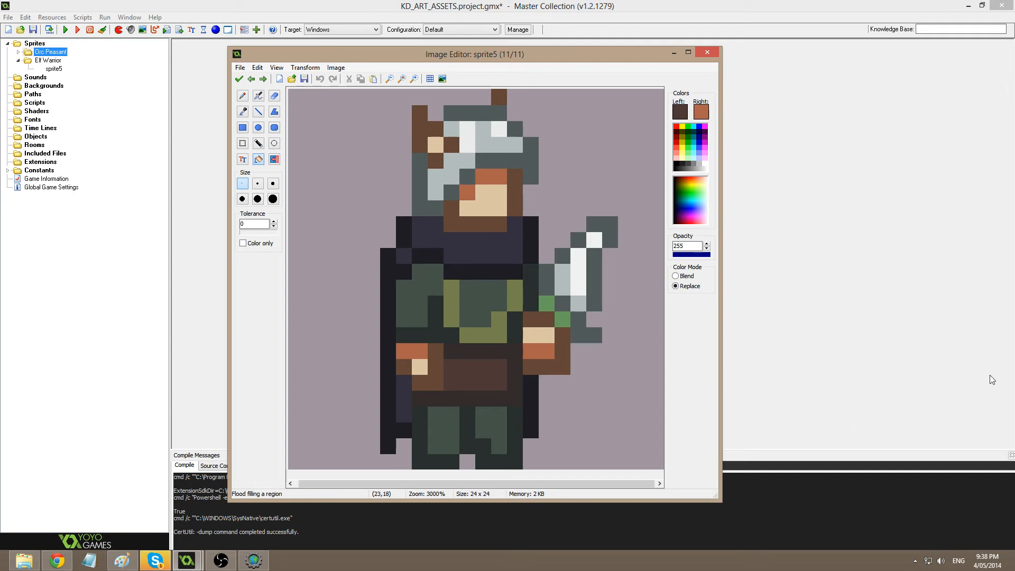
pyautogui.click(681, 112)
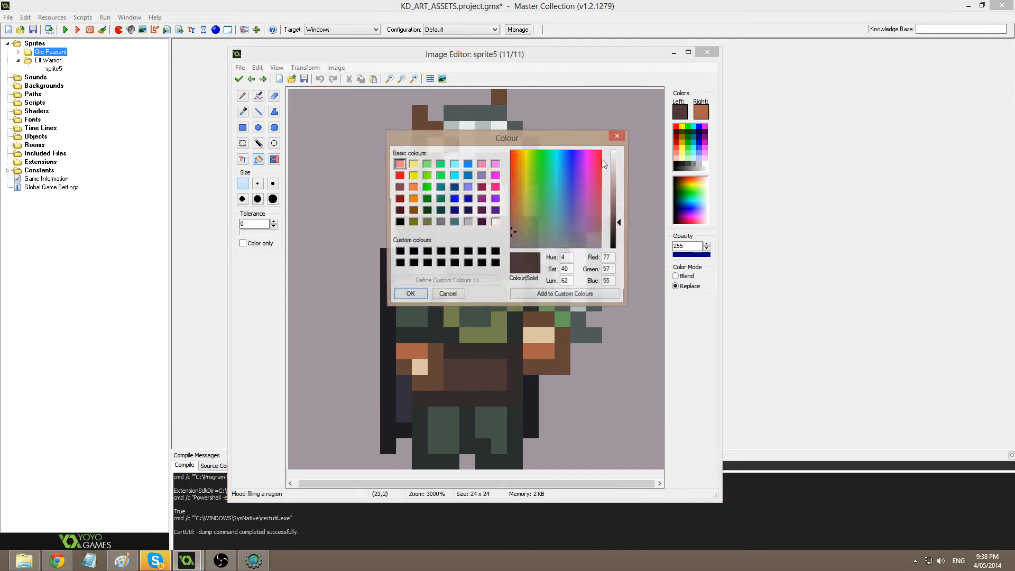
pyautogui.click(516, 226)
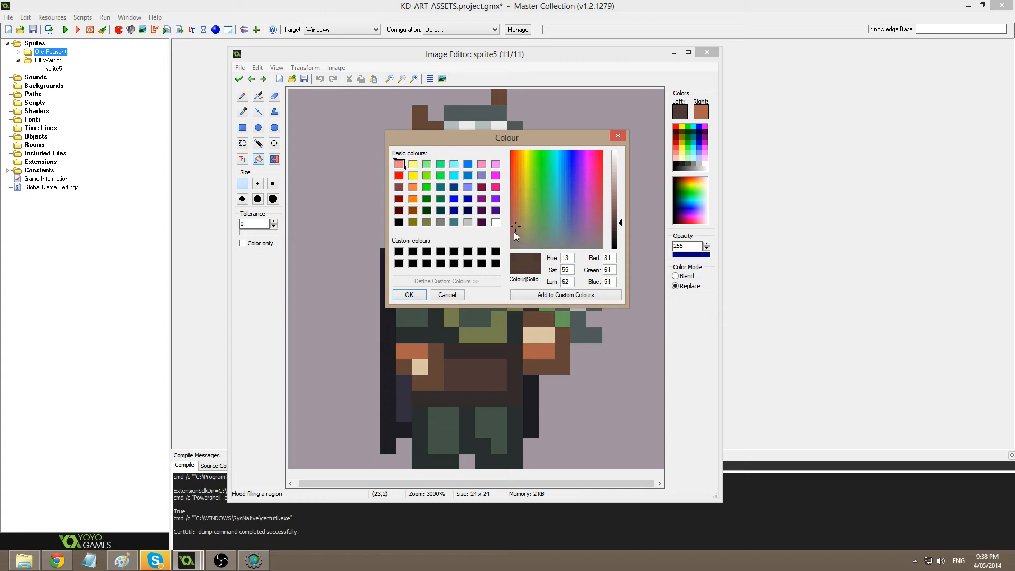
pyautogui.click(512, 222)
pyautogui.click(617, 214)
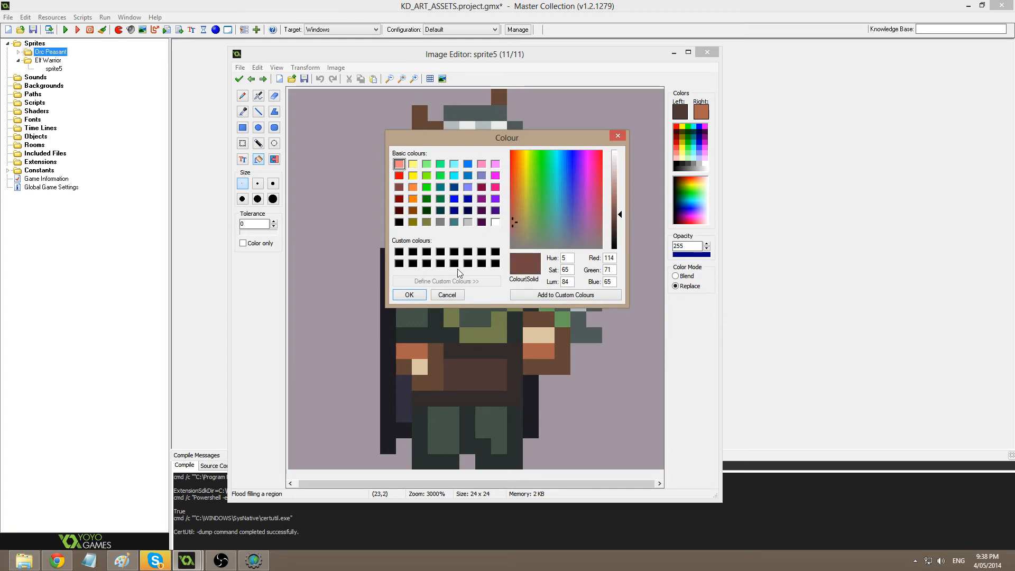
pyautogui.click(409, 294)
pyautogui.click(243, 95)
pyautogui.moveTo(483, 366)
pyautogui.mouseDown()
pyautogui.moveTo(499, 382)
pyautogui.moveTo(488, 376)
pyautogui.mouseUp()
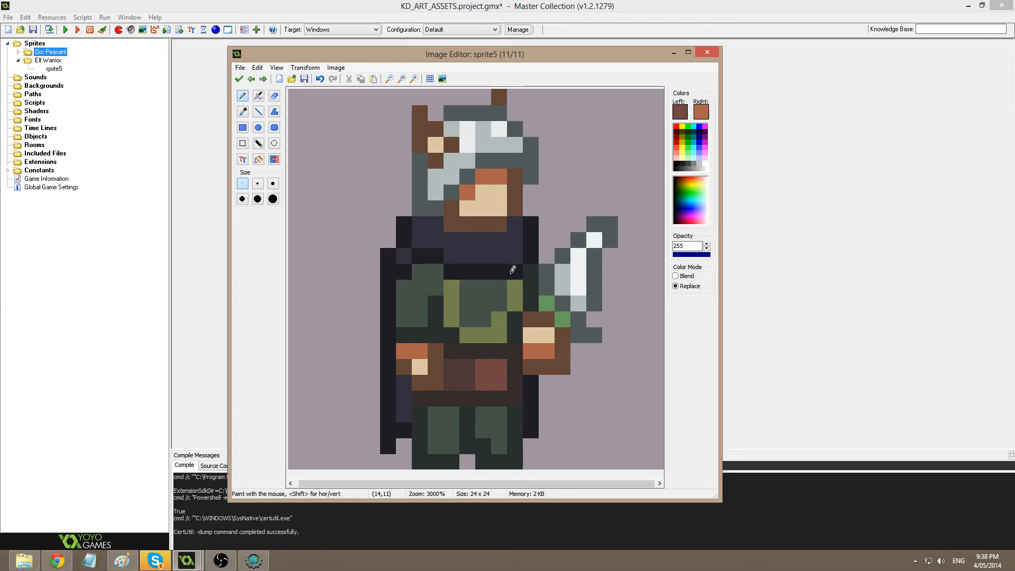
# Repaint several tunic and sleeve pixels olive and dark green, undoing misplaced strokes.
pyautogui.keyDown('ctrl'); pyautogui.click(509, 302); pyautogui.keyUp('ctrl')
pyautogui.moveTo(502, 283)
pyautogui.mouseDown()
pyautogui.moveTo(484, 300)
pyautogui.moveTo(479, 325)
pyautogui.moveTo(497, 309)
pyautogui.moveTo(484, 320)
pyautogui.mouseUp()
pyautogui.hotkey('ctrl', 'z')
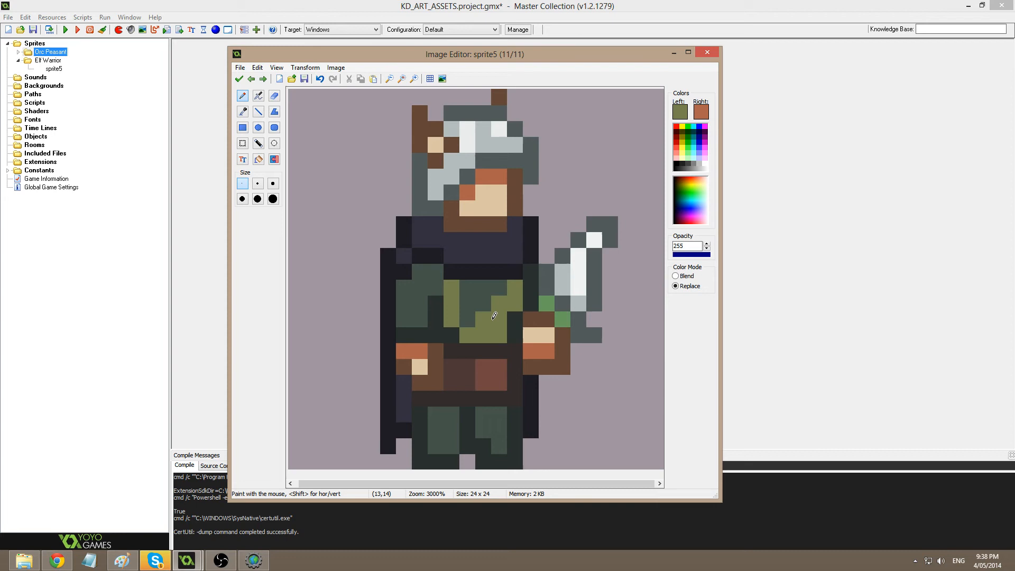
pyautogui.keyDown('ctrl'); pyautogui.click(472, 295); pyautogui.keyUp('ctrl')
pyautogui.moveTo(454, 289)
pyautogui.mouseDown()
pyautogui.moveTo(452, 315)
pyautogui.moveTo(421, 320)
pyautogui.moveTo(420, 302)
pyautogui.mouseUp()
pyautogui.keyDown('ctrl'); pyautogui.click(466, 333); pyautogui.keyUp('ctrl')
pyautogui.hotkey('ctrl', 'z')
pyautogui.click(405, 316)
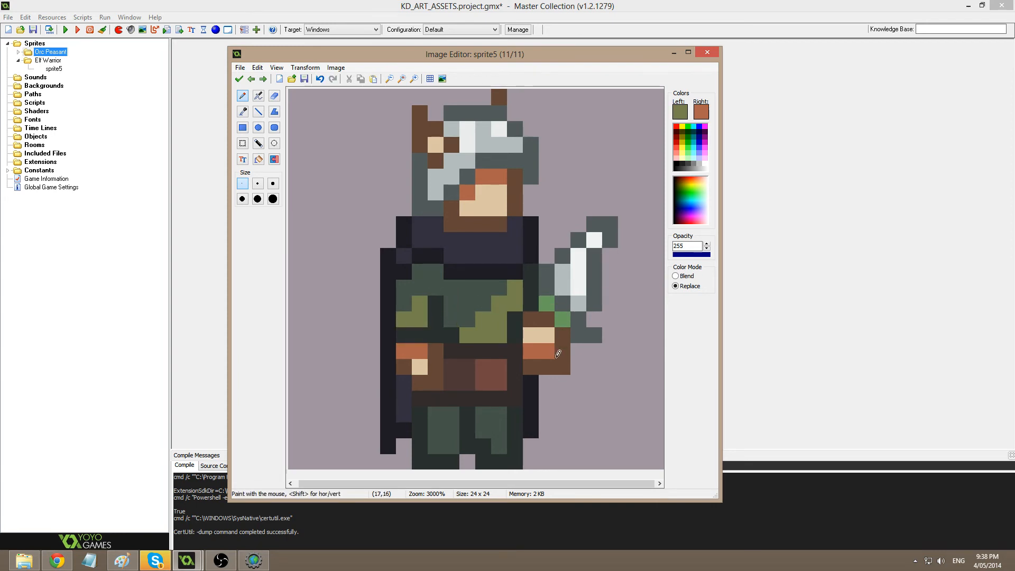
# Darken the brown sleeve pixel and the tan hand pixel with dark charcoal.
pyautogui.keyDown('ctrl'); pyautogui.click(532, 307); pyautogui.keyUp('ctrl')
pyautogui.click(532, 319)
pyautogui.click(532, 336)
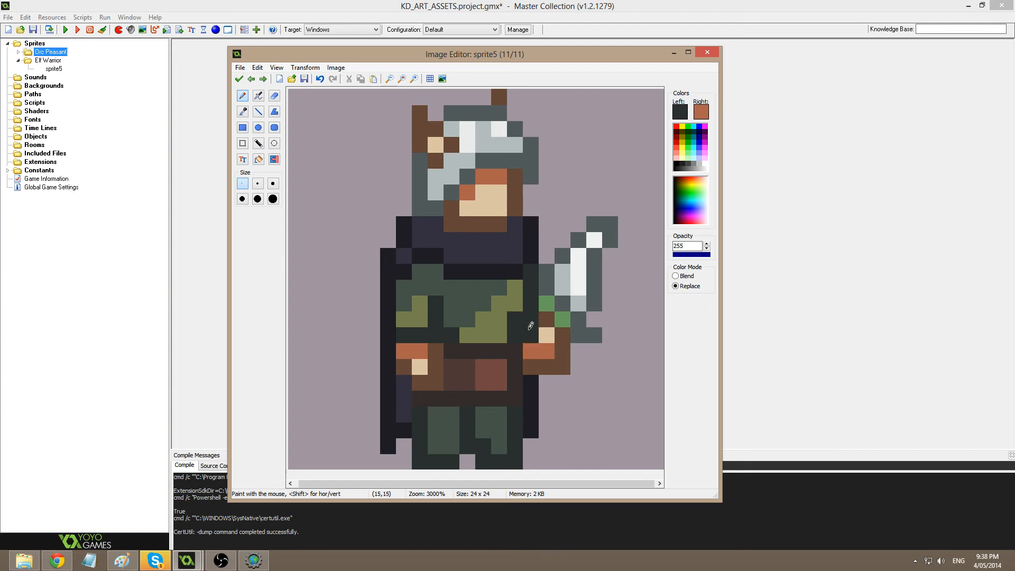
# Checker the tunic with alternating olive and dark-green pixels and accept the frame.
pyautogui.keyDown('ctrl'); pyautogui.click(515, 308); pyautogui.keyUp('ctrl')
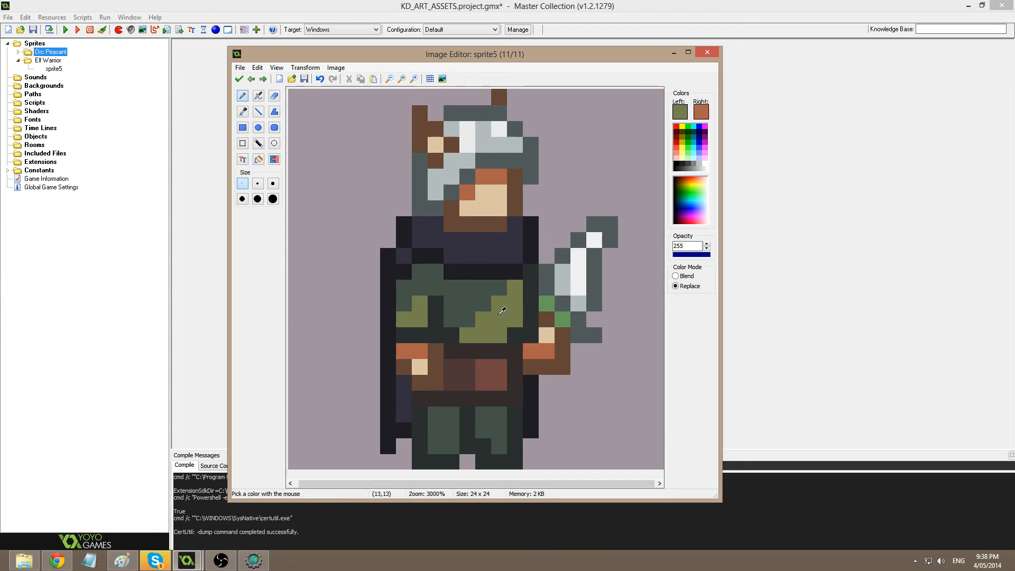
pyautogui.click(468, 304)
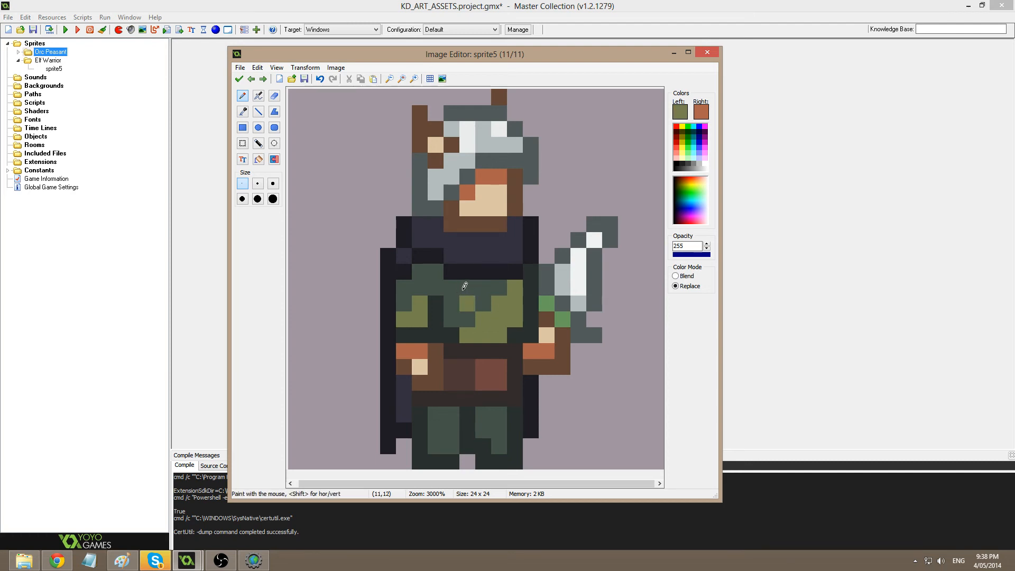
pyautogui.click(464, 289)
pyautogui.hotkey('ctrl', 'z')
pyautogui.click(452, 319)
pyautogui.keyDown('ctrl'); pyautogui.click(485, 307); pyautogui.keyUp('ctrl')
pyautogui.click(484, 335)
pyautogui.click(500, 320)
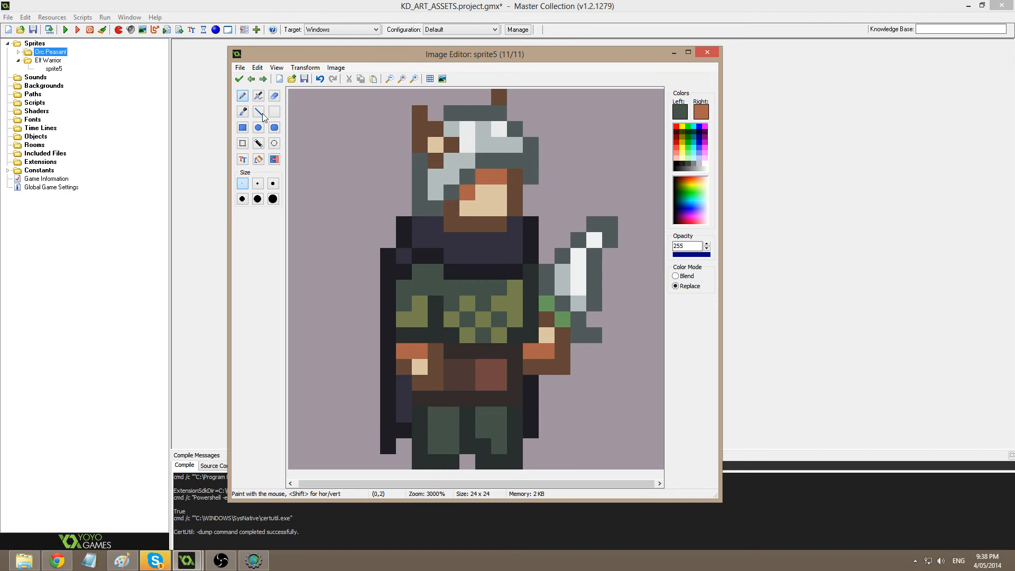
pyautogui.click(239, 79)
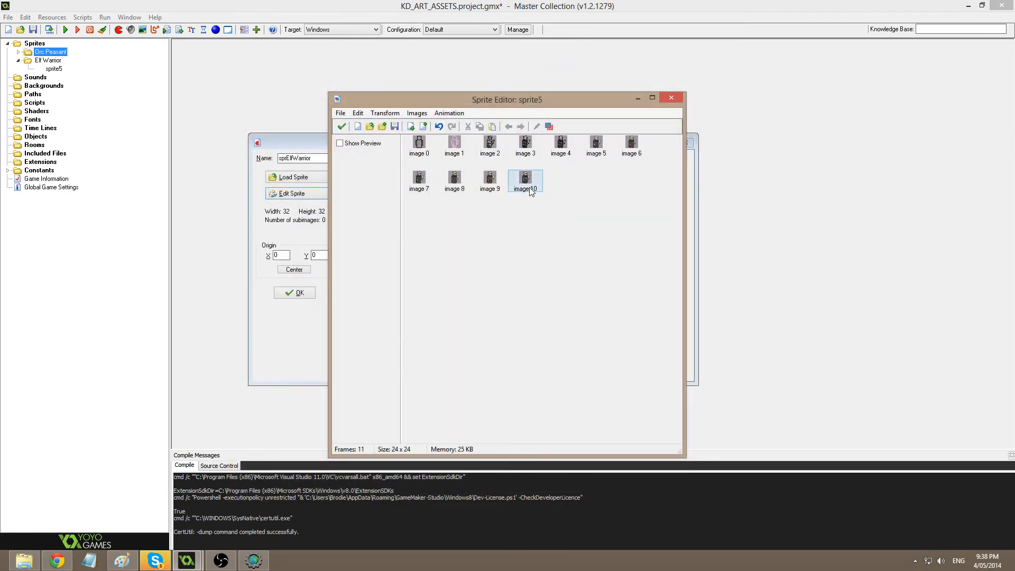
# Repaint two checker cells dark green and three tunic cells olive.
pyautogui.doubleClick(525, 180)
pyautogui.keyDown('ctrl'); pyautogui.scroll(4, 481, 307); pyautogui.keyUp('ctrl')
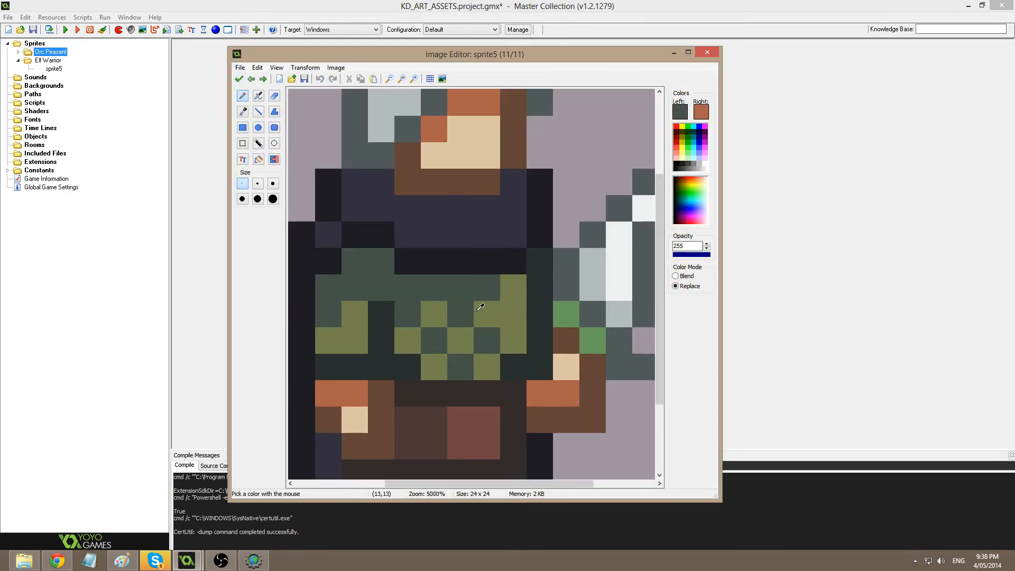
pyautogui.click(433, 314)
pyautogui.click(407, 340)
pyautogui.keyDown('ctrl'); pyautogui.click(463, 345); pyautogui.keyUp('ctrl')
pyautogui.click(460, 367)
pyautogui.click(487, 341)
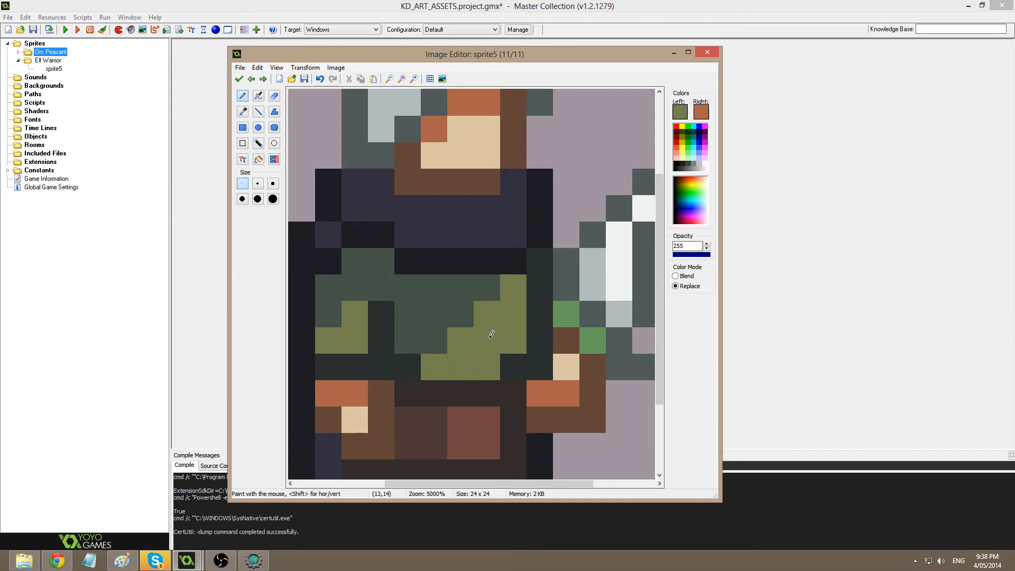
pyautogui.click(473, 312)
pyautogui.click(239, 79)
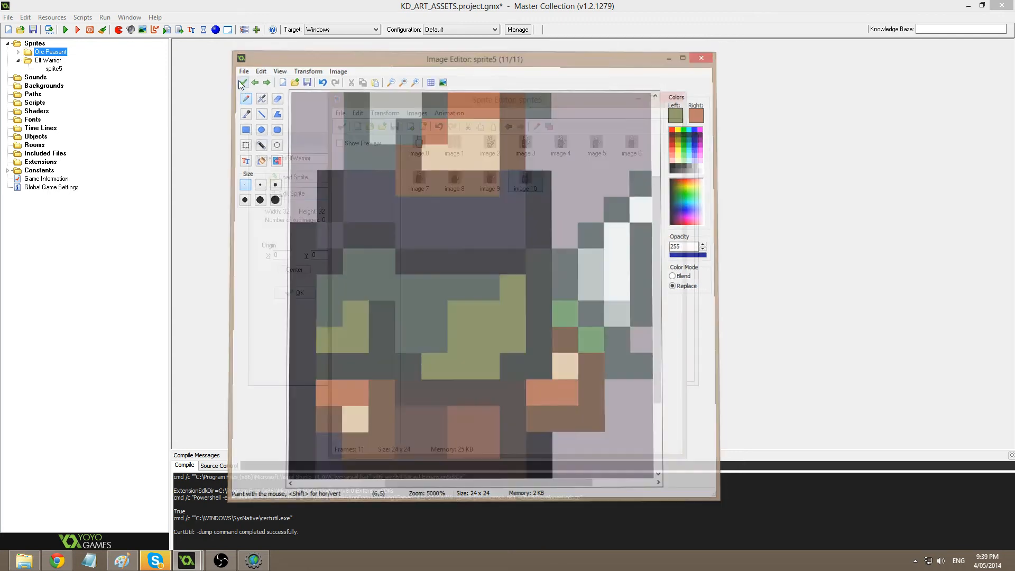
# Turn one olive tunic pixel and a three-pixel olive column dark green.
pyautogui.doubleClick(526, 180)
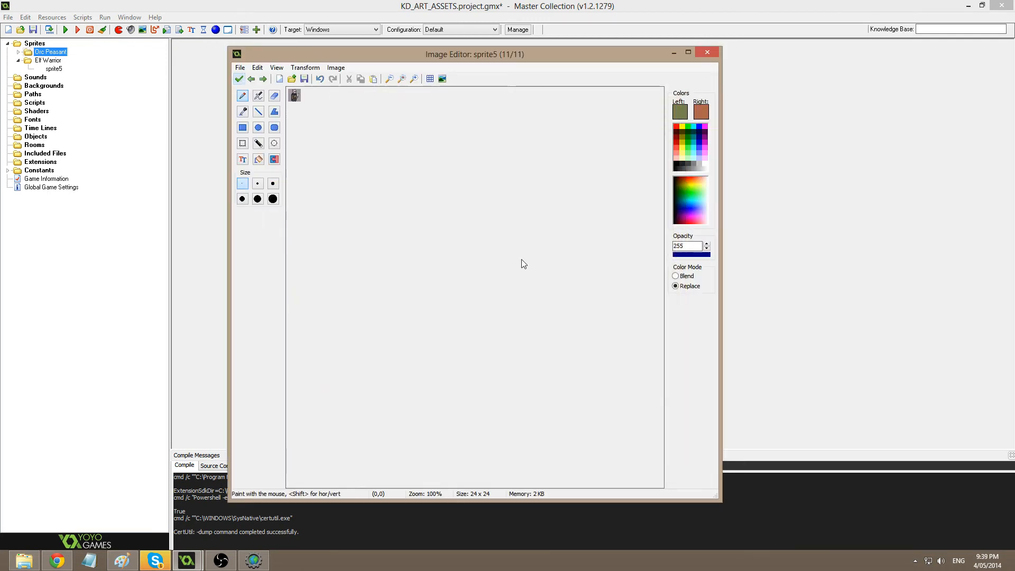
pyautogui.scroll(3, 540, 321)
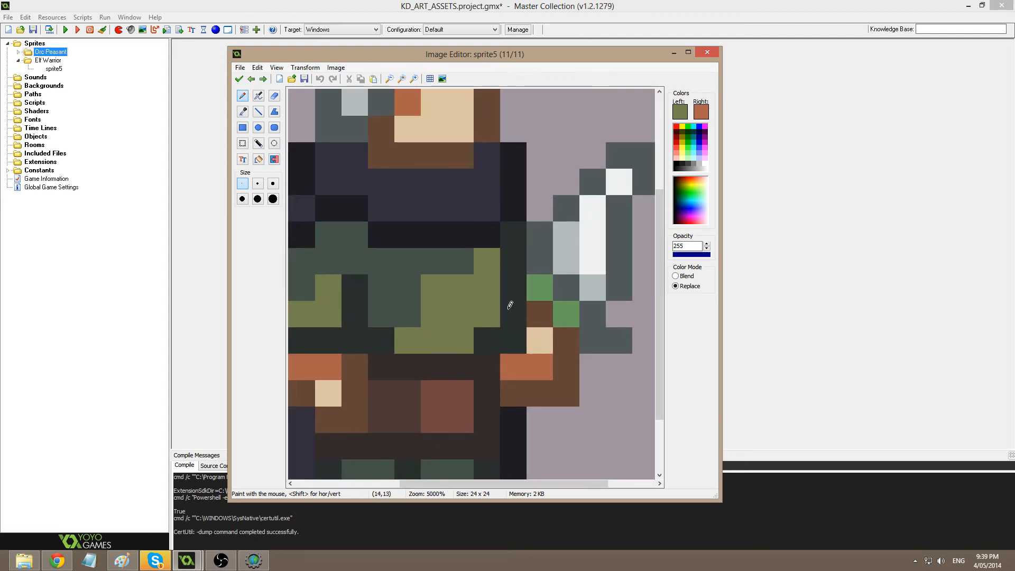
pyautogui.scroll(-2, 511, 305)
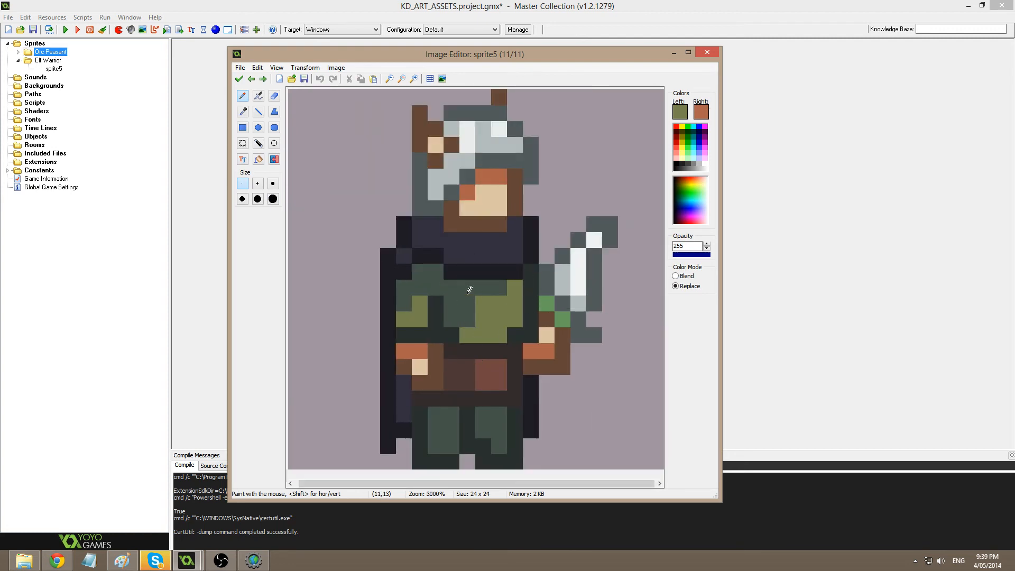
pyautogui.scroll(1, 507, 319)
pyautogui.keyDown('ctrl'); pyautogui.click(464, 298); pyautogui.keyUp('ctrl')
pyautogui.click(468, 353)
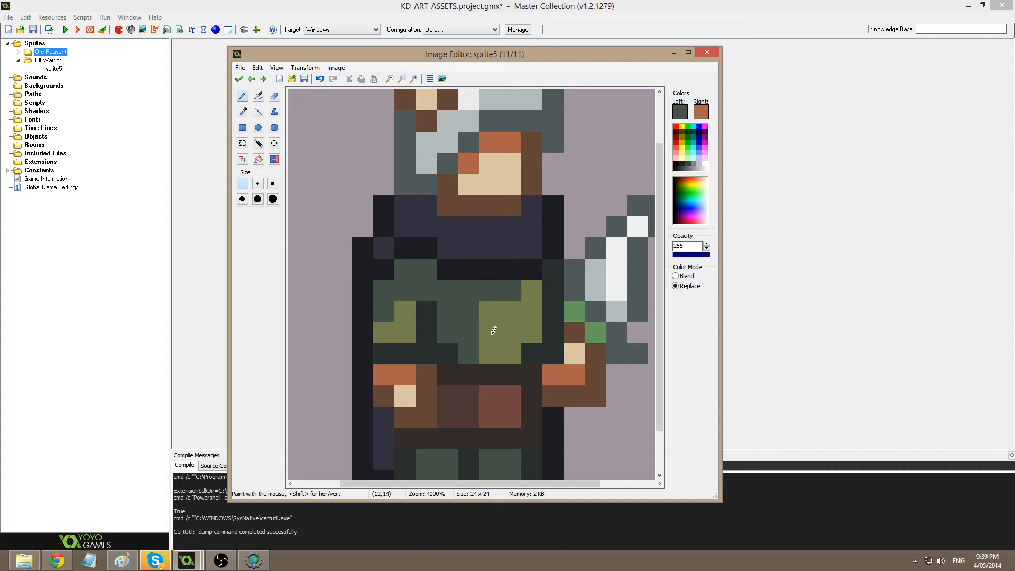
pyautogui.moveTo(493, 306); pyautogui.dragTo(498, 341)
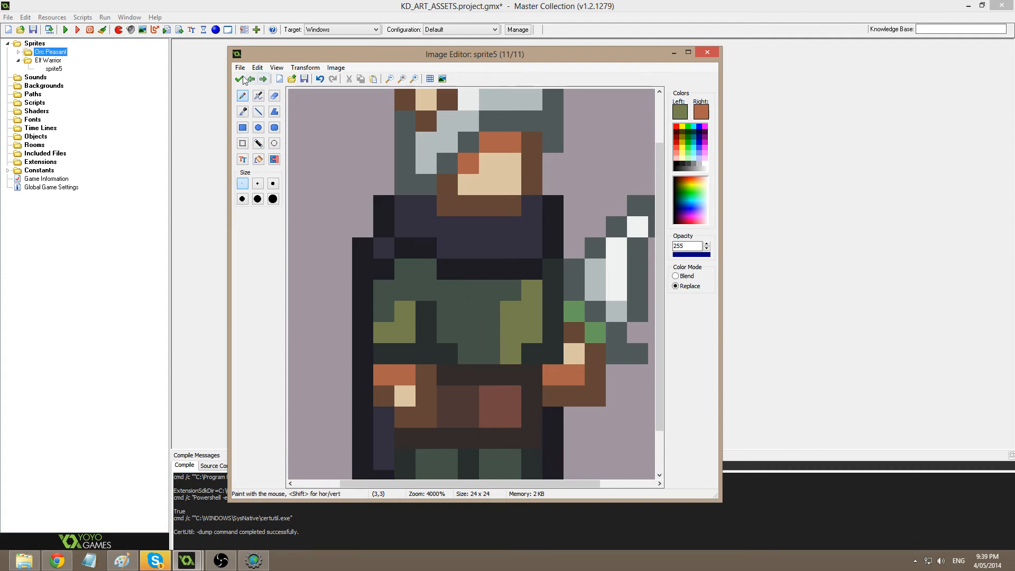
pyautogui.click(239, 79)
# Paint one more olive tunic pixel dark green and accept image 10.
pyautogui.doubleClick(525, 179)
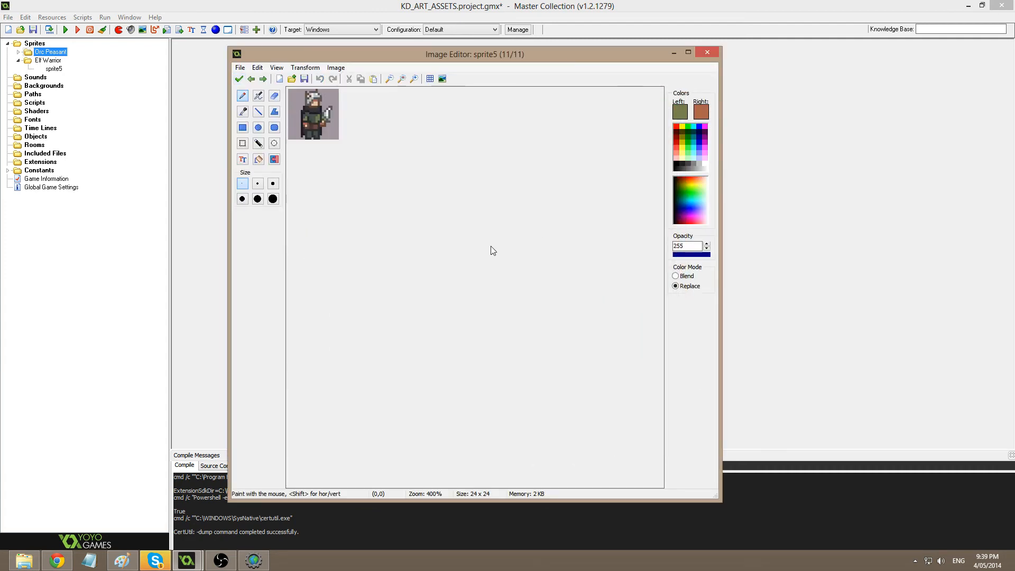
pyautogui.scroll(1, 527, 289)
pyautogui.keyDown('ctrl'); pyautogui.click(477, 281); pyautogui.keyUp('ctrl')
pyautogui.click(511, 291)
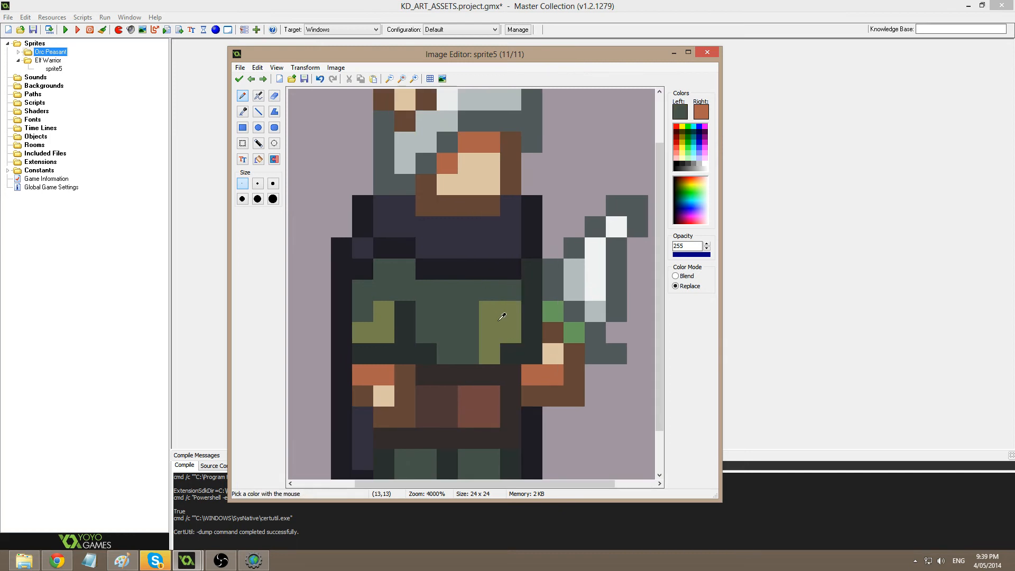
pyautogui.keyDown('ctrl'); pyautogui.click(504, 315); pyautogui.keyUp('ctrl')
pyautogui.click(493, 289)
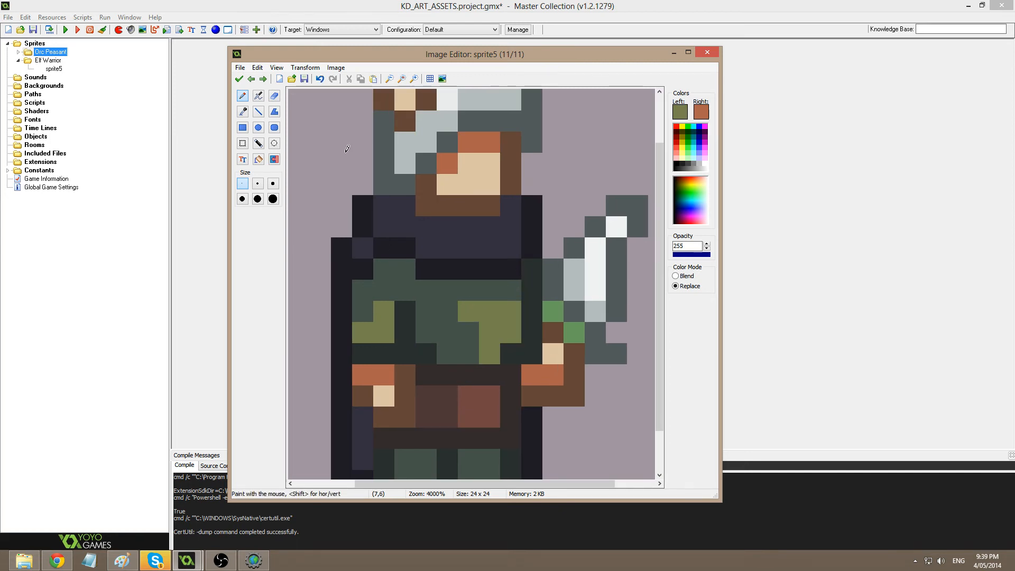
pyautogui.click(239, 79)
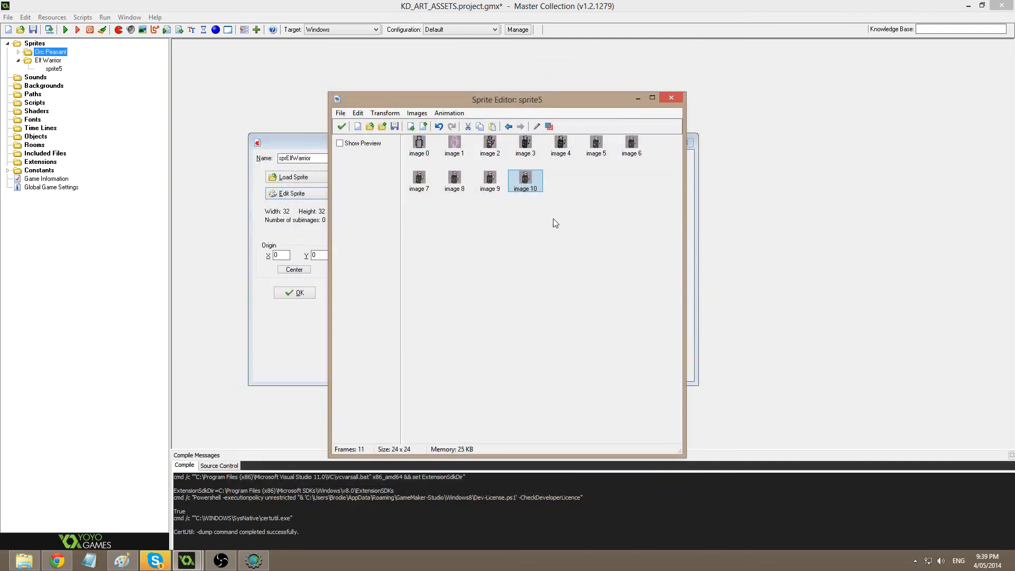
# Paste image 10 as new frame image 11 and add olive highlights to its tunic.
pyautogui.hotkey('ctrl', 'v')
pyautogui.doubleClick(554, 192)
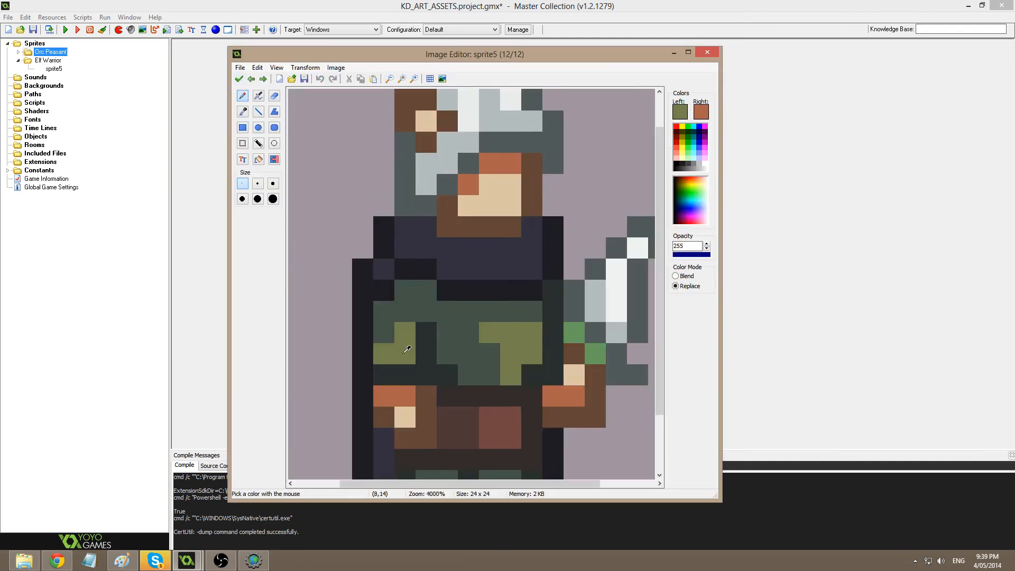
pyautogui.click(409, 316)
pyautogui.click(392, 334)
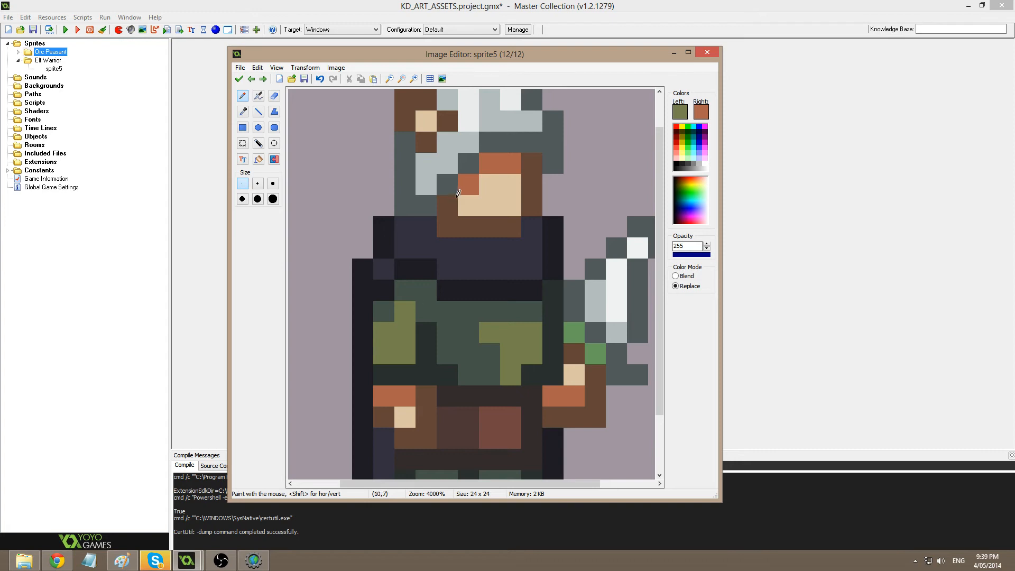
# Lighten the tunic navy to a muted purple and paint the collar band across the chest.
pyautogui.keyDown('ctrl'); pyautogui.click(519, 243); pyautogui.keyUp('ctrl')
pyautogui.click(681, 114)
pyautogui.moveTo(619, 228); pyautogui.dragTo(619, 214)
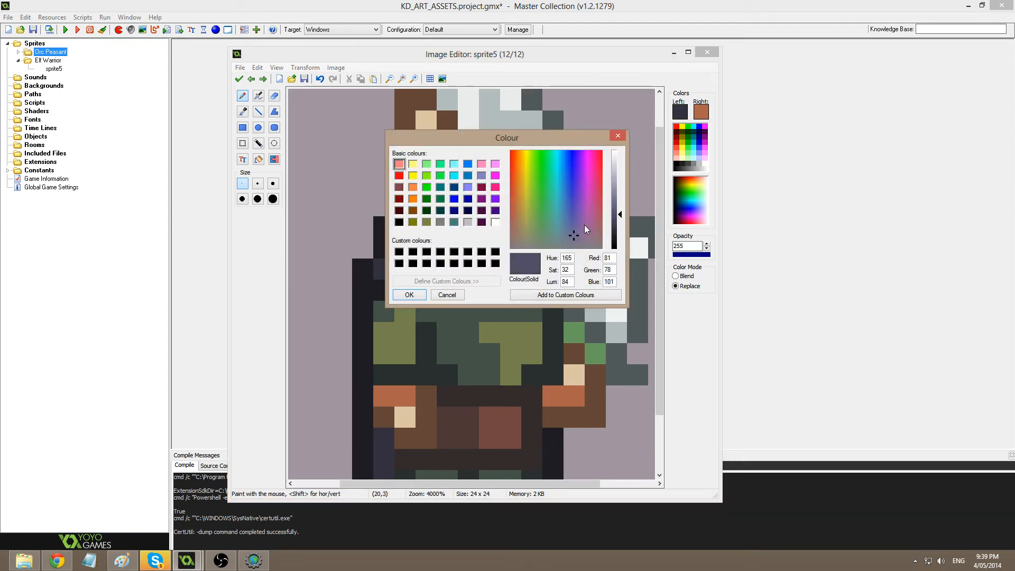
pyautogui.click(576, 230)
pyautogui.click(409, 295)
pyautogui.moveTo(405, 227); pyautogui.dragTo(426, 227)
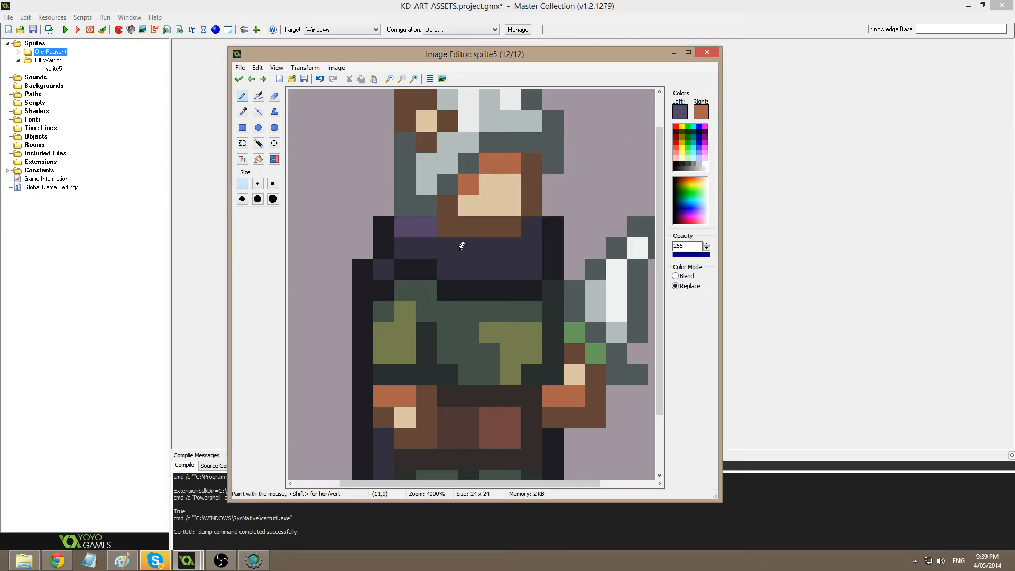
pyautogui.hotkey('ctrl', 'z')
pyautogui.moveTo(533, 246)
pyautogui.mouseDown()
pyautogui.moveTo(511, 261)
pyautogui.moveTo(465, 265)
pyautogui.moveTo(412, 248)
pyautogui.mouseUp()
pyautogui.click(383, 266)
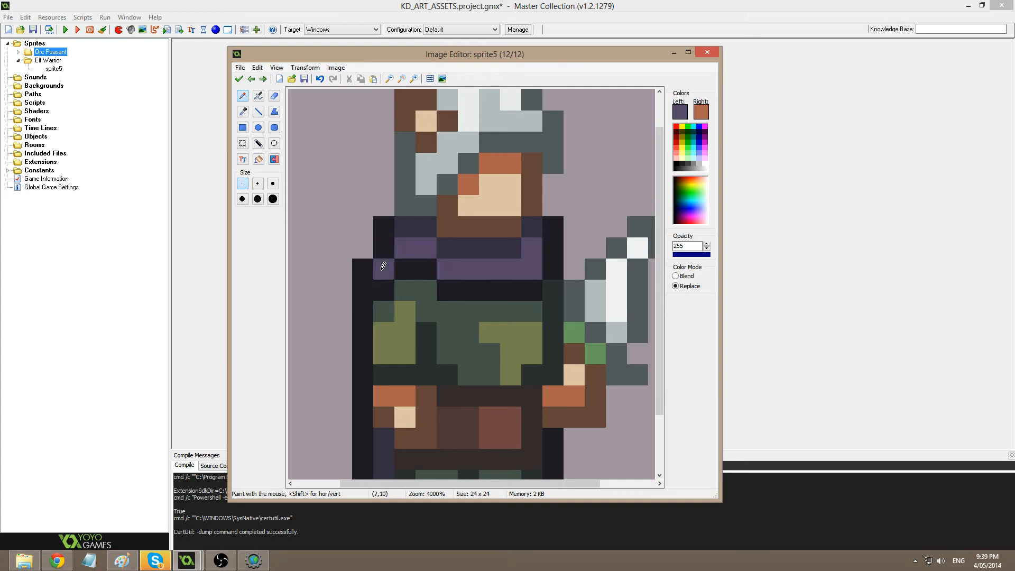
pyautogui.click(238, 79)
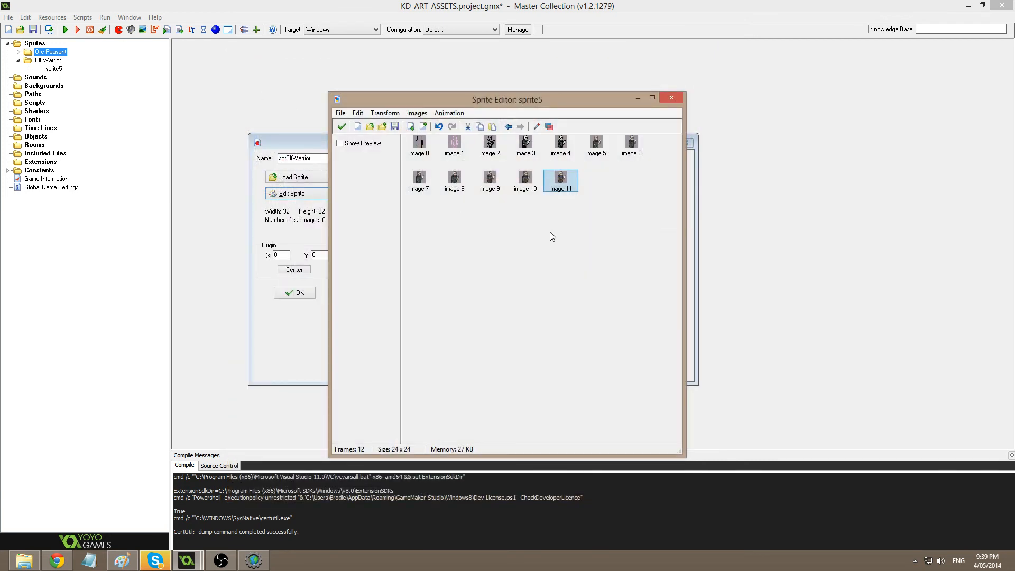
# Repaint one white blade pixel on image 11's sword light grey.
pyautogui.click(567, 187)
pyautogui.doubleClick(569, 183)
pyautogui.keyDown('ctrl'); pyautogui.scroll(3, 547, 202); pyautogui.keyUp('ctrl')
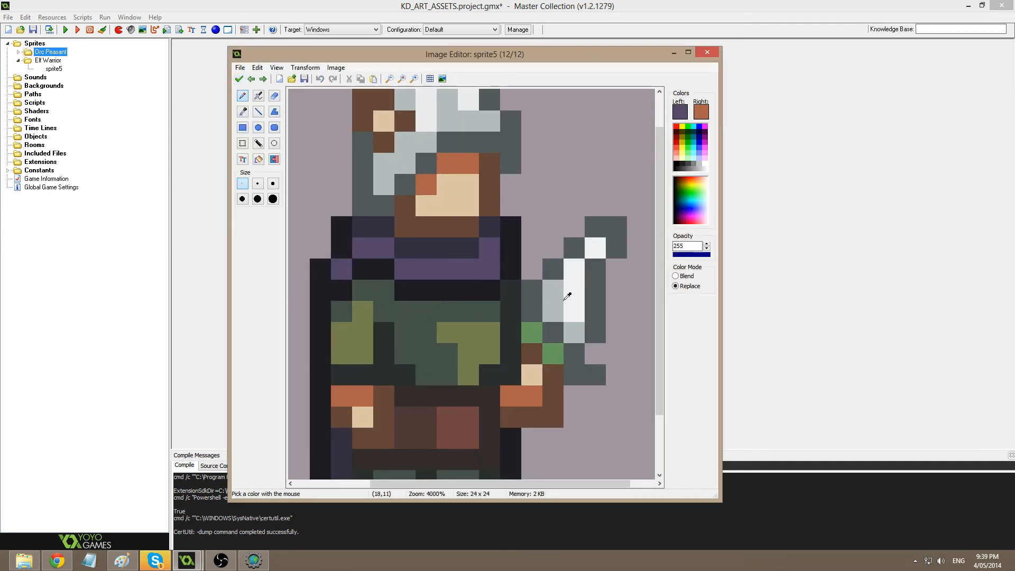
pyautogui.keyDown('ctrl'); pyautogui.click(564, 300); pyautogui.keyUp('ctrl')
pyautogui.click(574, 269)
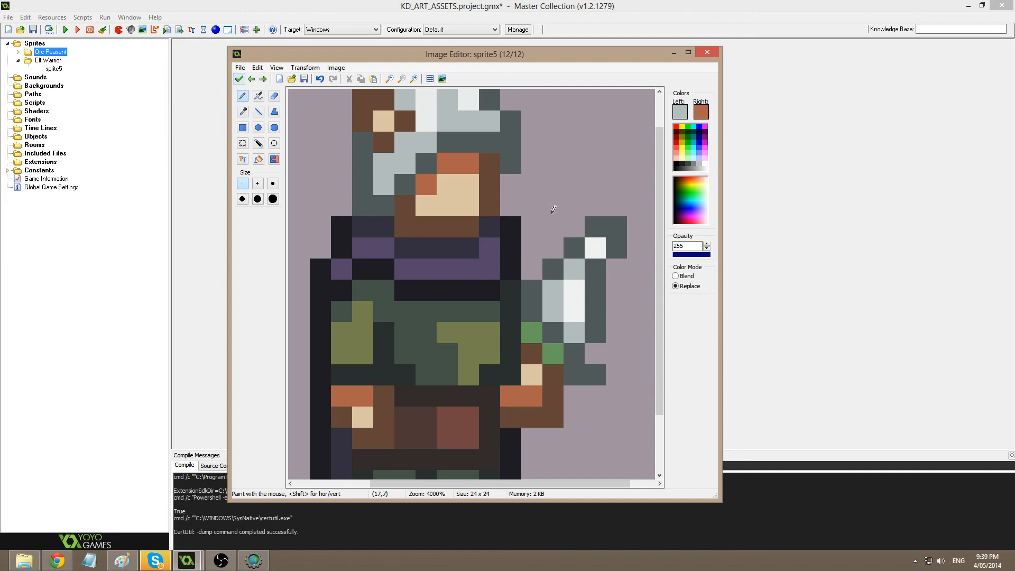
pyautogui.click(239, 79)
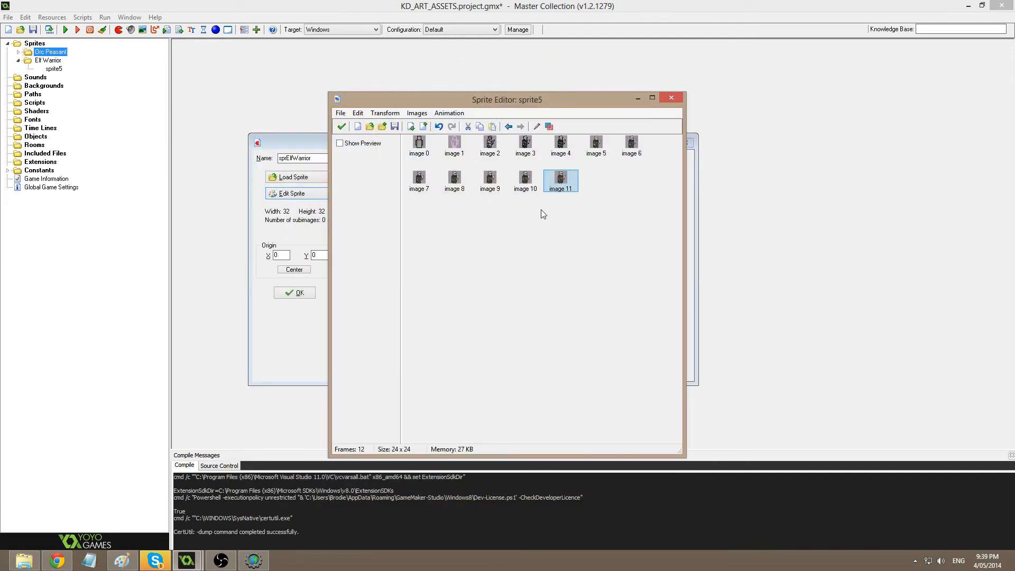
# Move the sword tip one pixel left, then patch a dark-grey and a white pixel beside it.
pyautogui.doubleClick(567, 193)
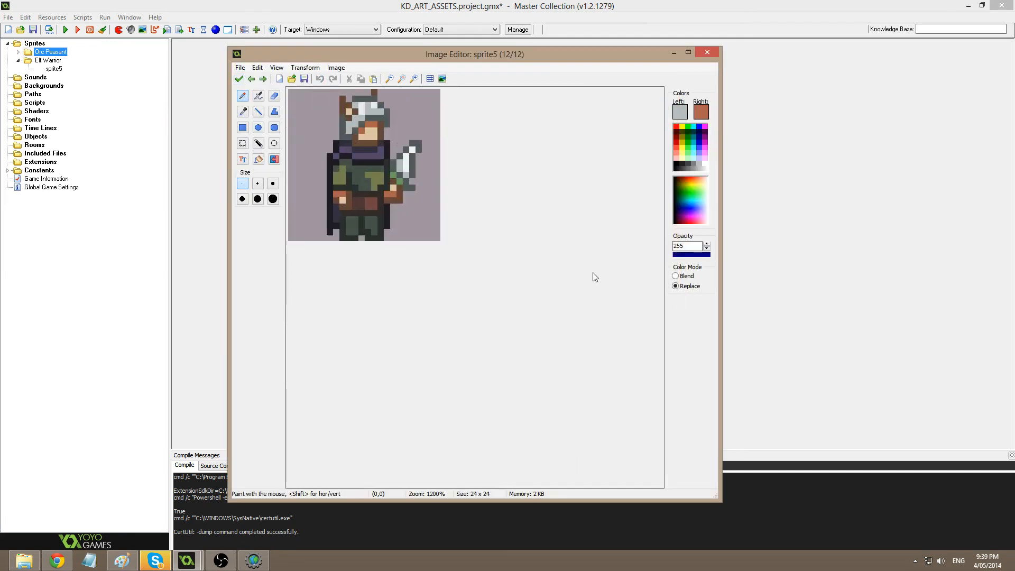
pyautogui.scroll(4, 596, 277)
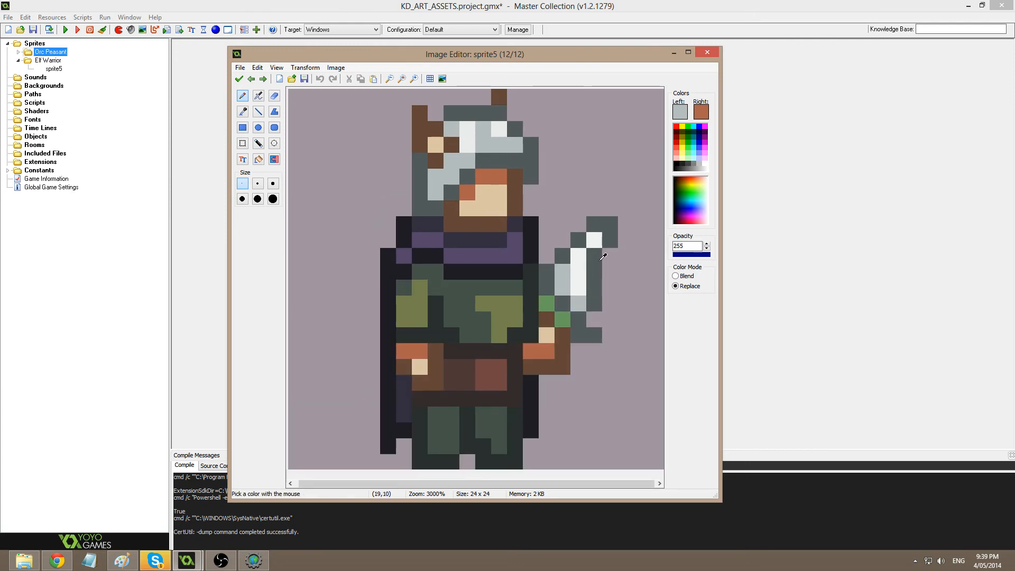
pyautogui.keyDown('ctrl'); pyautogui.click(603, 255); pyautogui.keyUp('ctrl')
pyautogui.press('s')
pyautogui.moveTo(594, 225)
pyautogui.mouseDown()
pyautogui.moveTo(615, 238)
pyautogui.moveTo(584, 236)
pyautogui.moveTo(605, 235)
pyautogui.mouseUp()
pyautogui.press('p')
pyautogui.click(610, 255)
pyautogui.keyDown('ctrl'); pyautogui.click(581, 258); pyautogui.keyUp('ctrl')
pyautogui.click(594, 255)
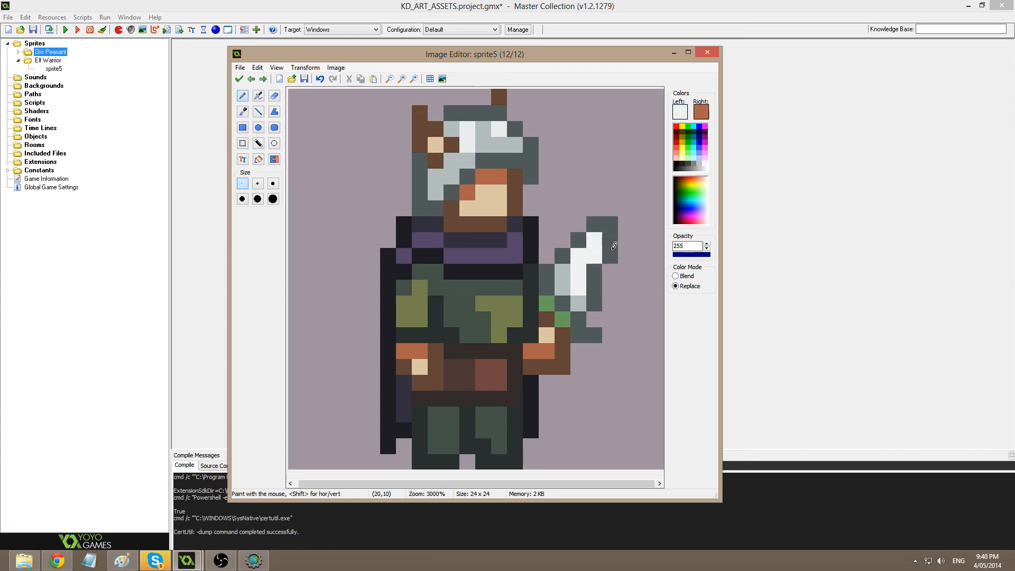
pyautogui.click(239, 79)
pyautogui.click(560, 225)
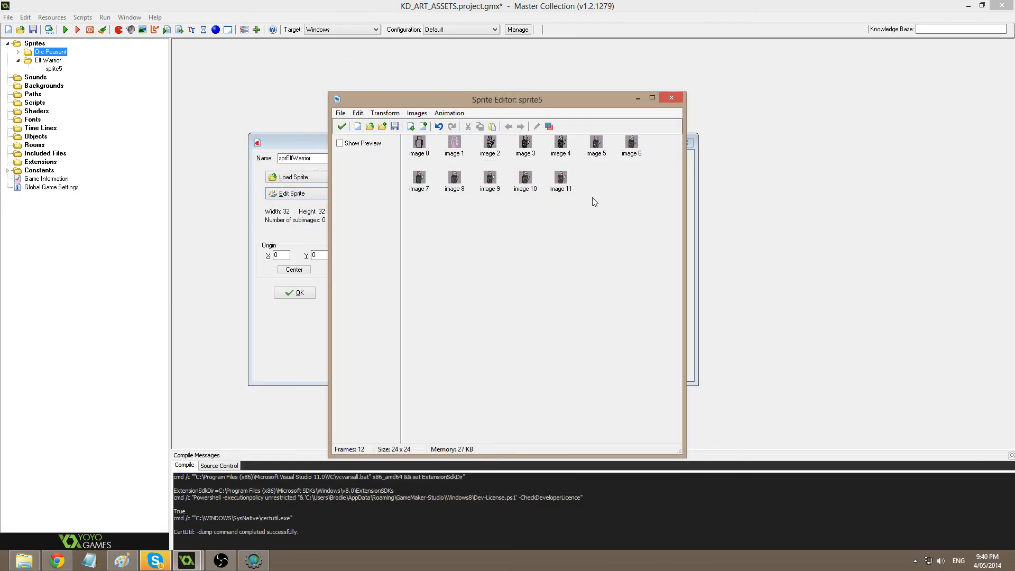
# Paint a blade pixel light grey and add an outline pixel to the sword.
pyautogui.doubleClick(561, 178)
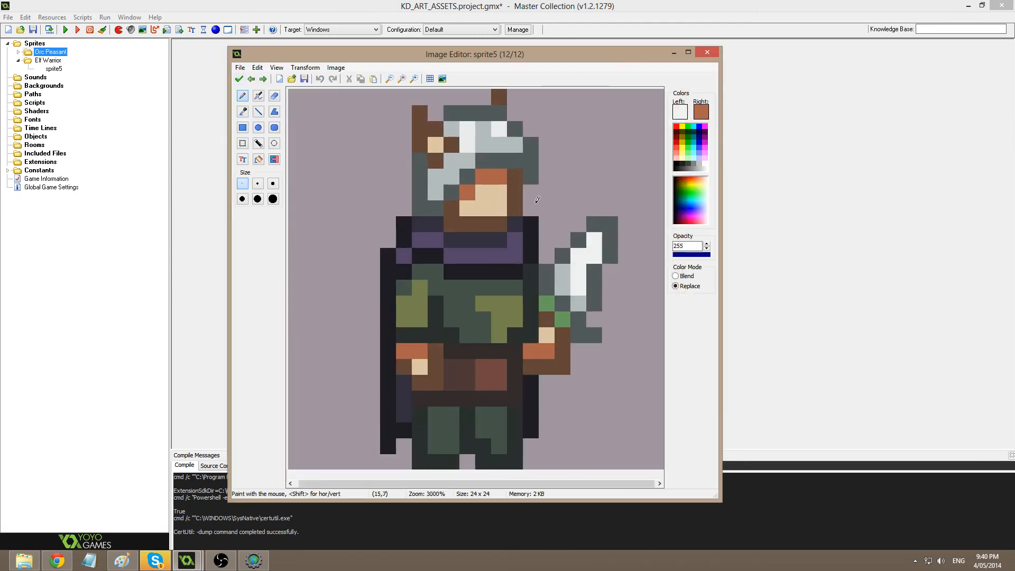
pyautogui.keyDown('ctrl'); pyautogui.click(580, 301); pyautogui.keyUp('ctrl')
pyautogui.click(593, 273)
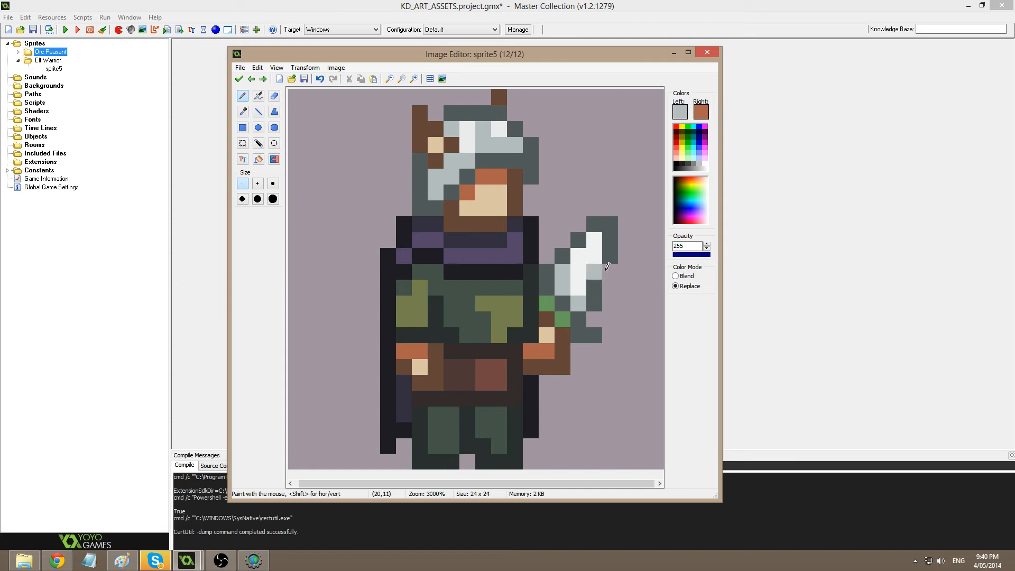
pyautogui.keyDown('ctrl'); pyautogui.click(609, 258); pyautogui.keyUp('ctrl')
pyautogui.click(609, 269)
pyautogui.click(235, 79)
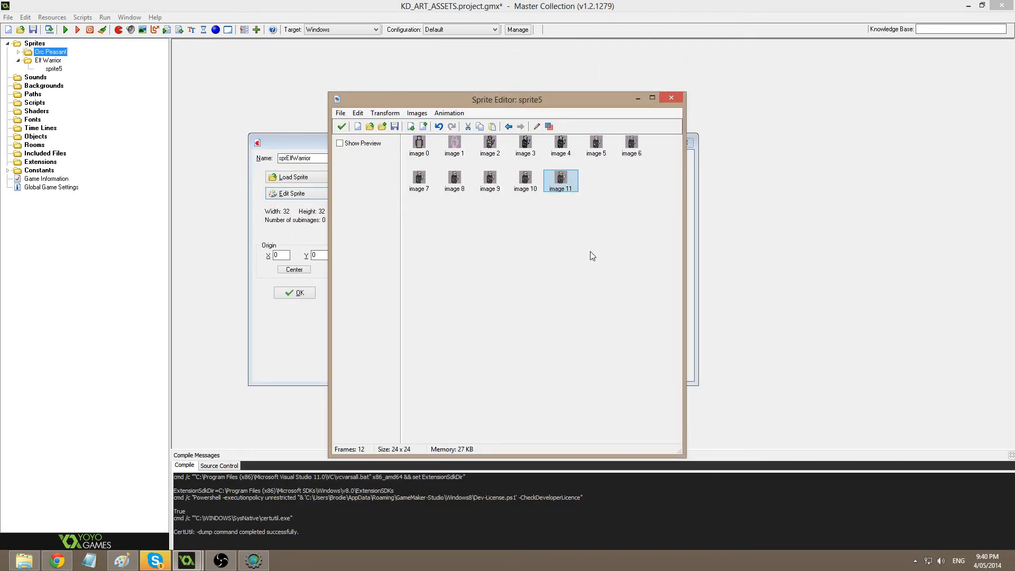
# Paint blade pixel (19,11) with the blade's near-white colour.
pyautogui.doubleClick(561, 179)
pyautogui.scroll(5, 608, 254)
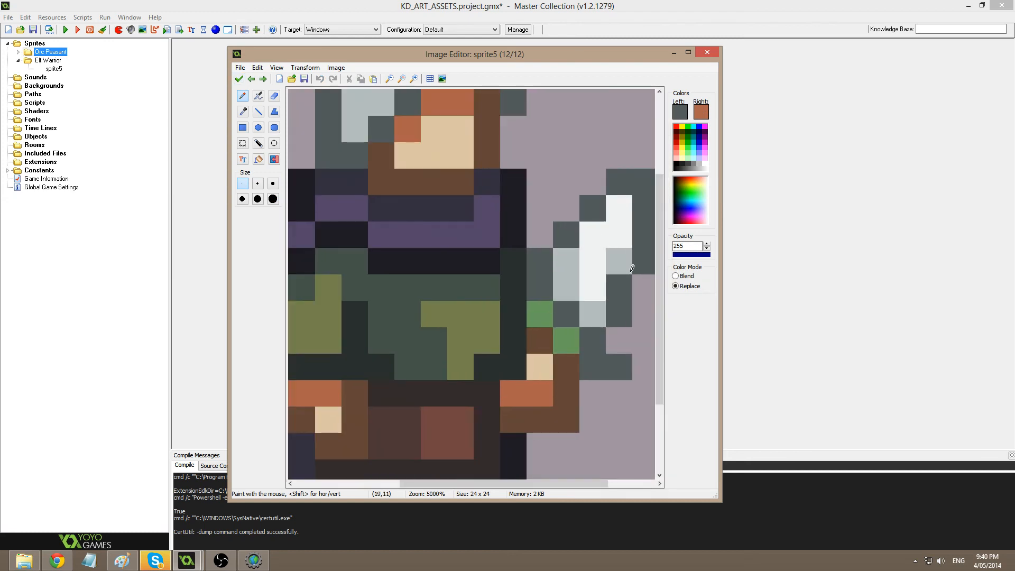
pyautogui.scroll(-2, 628, 268)
pyautogui.keyDown('ctrl'); pyautogui.click(581, 291); pyautogui.keyUp('ctrl')
pyautogui.keyDown('ctrl'); pyautogui.click(582, 300); pyautogui.keyUp('ctrl')
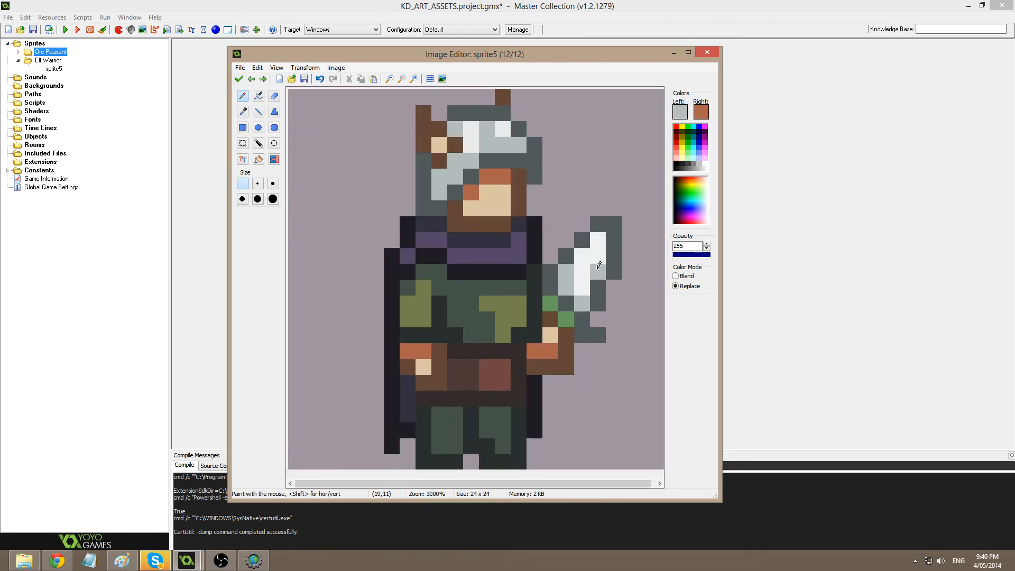
pyautogui.keyDown('ctrl'); pyautogui.click(598, 258); pyautogui.keyUp('ctrl')
pyautogui.click(599, 272)
pyautogui.click(239, 79)
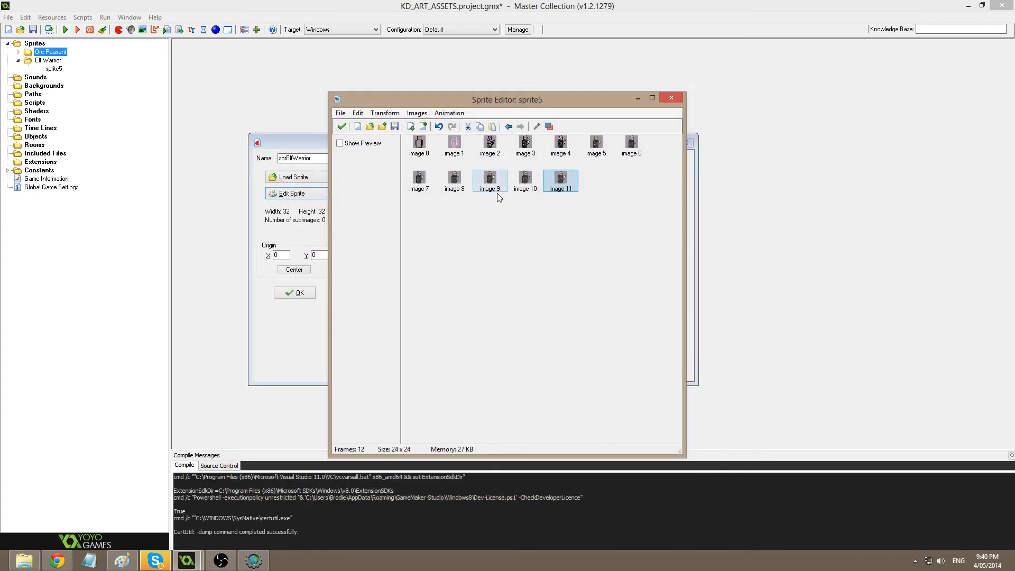
# Move the orange-brown pixel on the warrior's face to a new spot.
pyautogui.doubleClick(561, 180)
pyautogui.scroll(5, 585, 243)
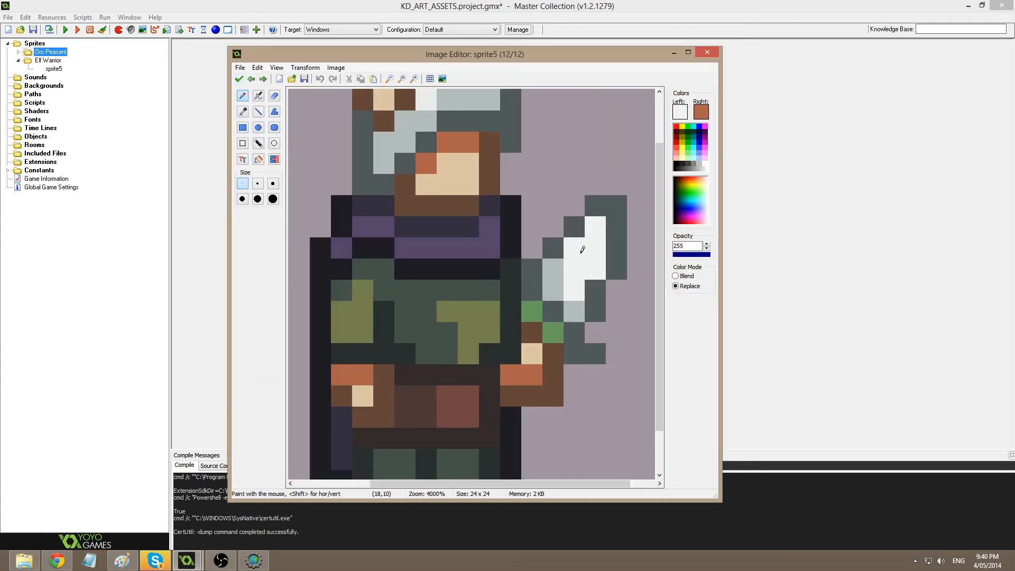
pyautogui.keyDown('ctrl'); pyautogui.click(603, 281); pyautogui.keyUp('ctrl')
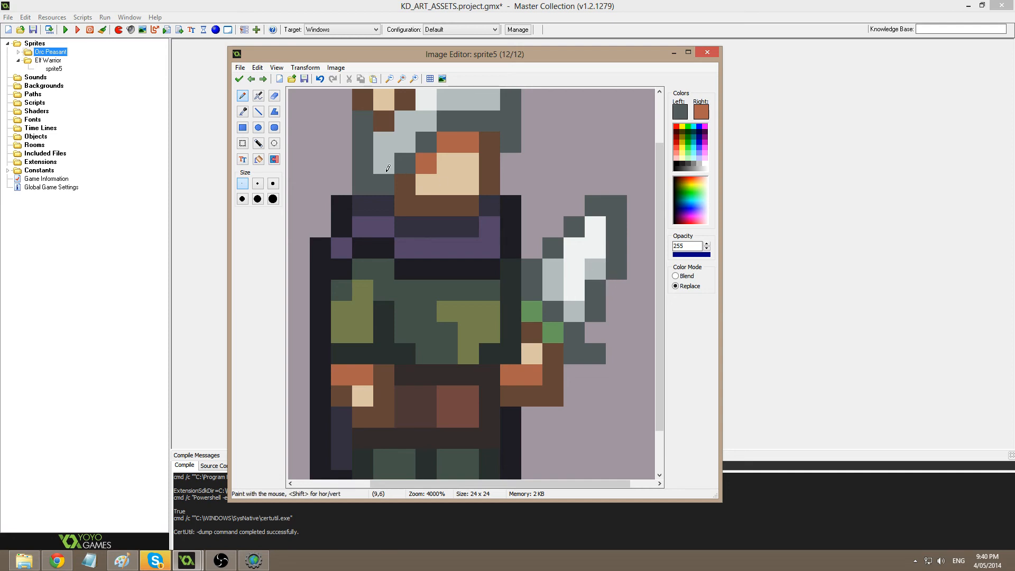
pyautogui.scroll(-1, 422, 187)
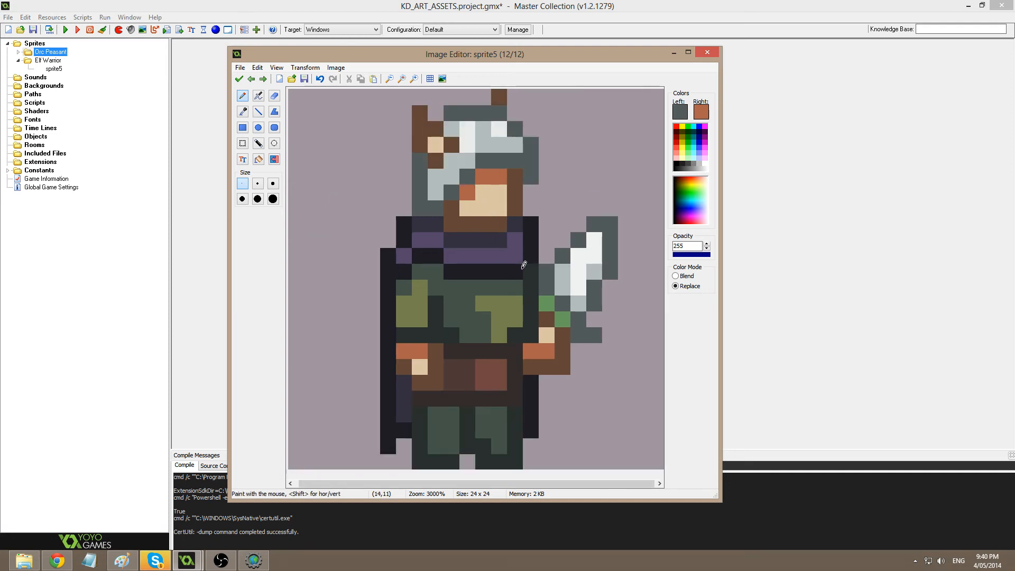
pyautogui.scroll(1, 538, 218)
pyautogui.keyDown('ctrl'); pyautogui.click(448, 196); pyautogui.keyUp('ctrl')
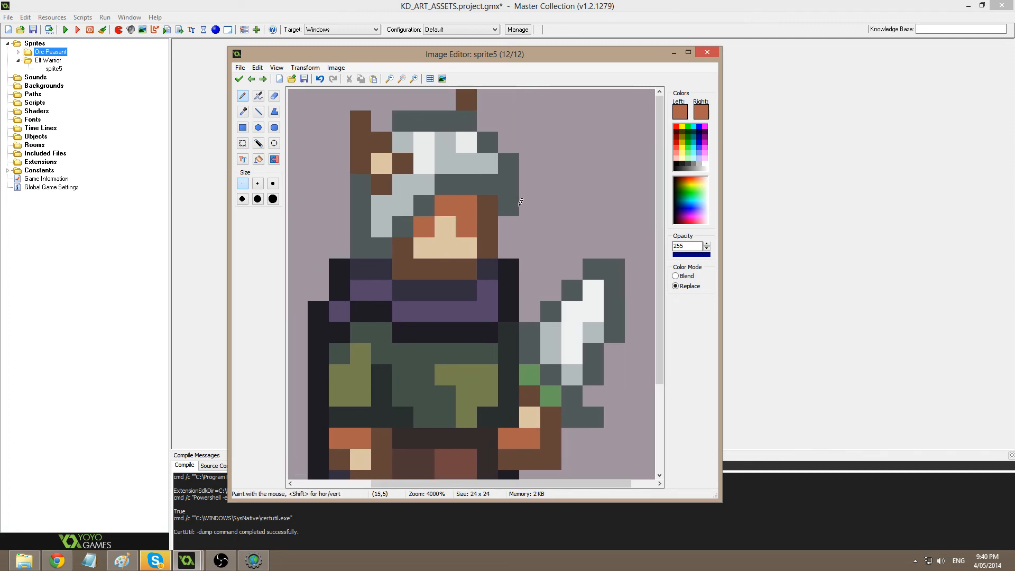
pyautogui.hotkey('ctrl', 'z')
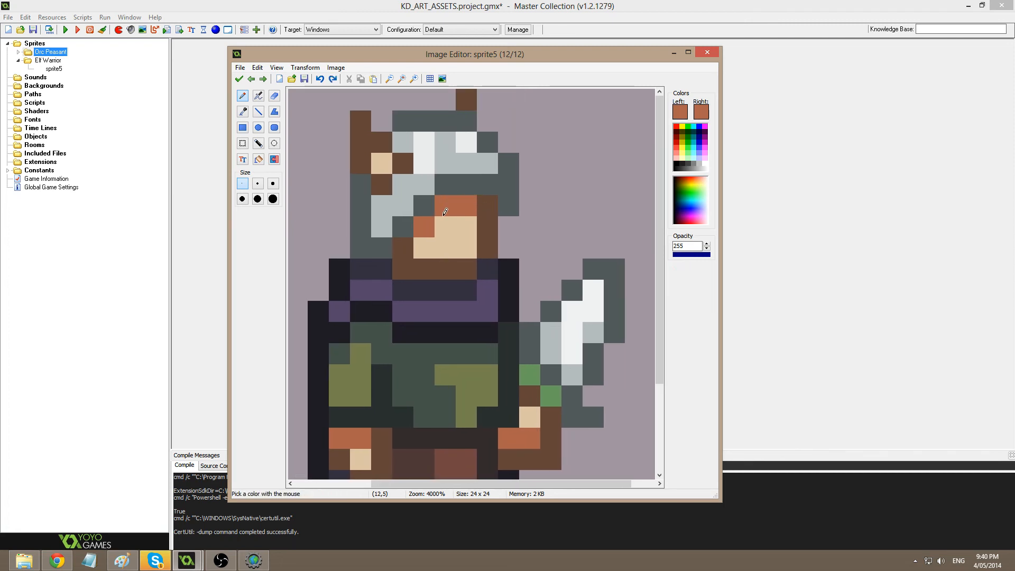
pyautogui.click(449, 222)
pyautogui.click(239, 78)
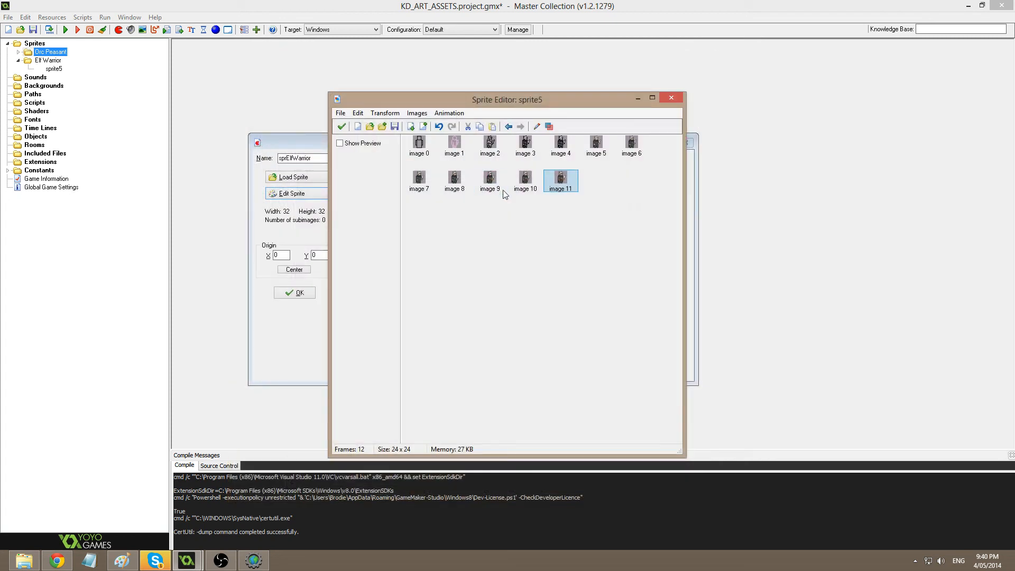
# On image 11, mix a darker grey and paint it over helmet pixels and the brim row.
pyautogui.doubleClick(562, 181)
pyautogui.scroll(5, 518, 189)
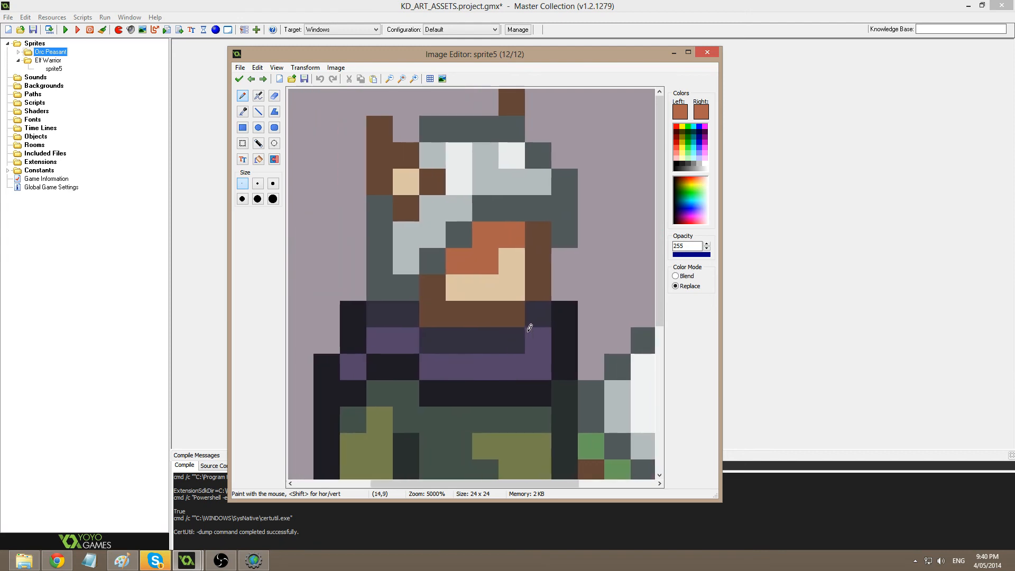
pyautogui.keyDown('ctrl'); pyautogui.click(397, 283); pyautogui.keyUp('ctrl')
pyautogui.click(679, 113)
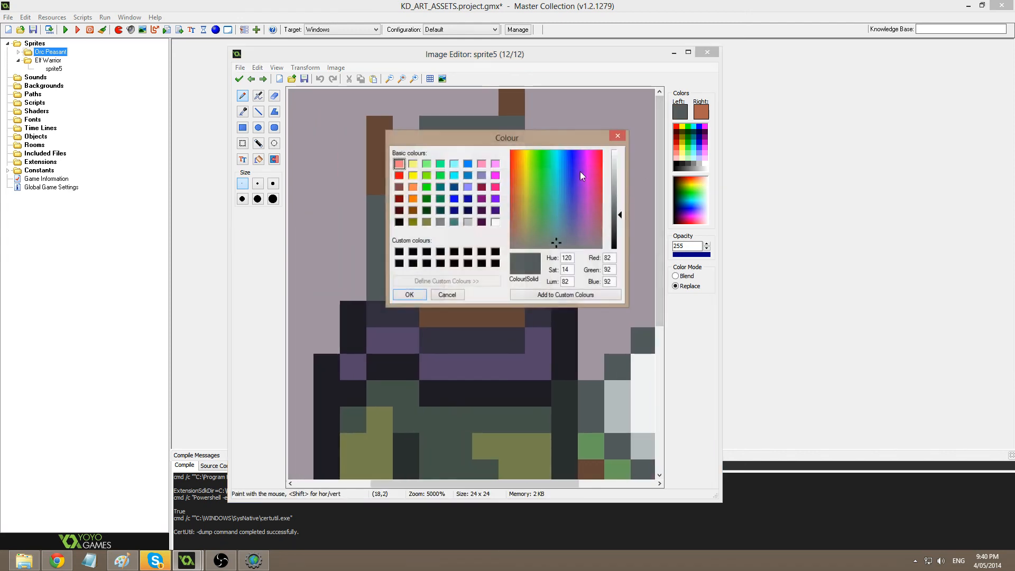
pyautogui.click(620, 222)
pyautogui.click(620, 233)
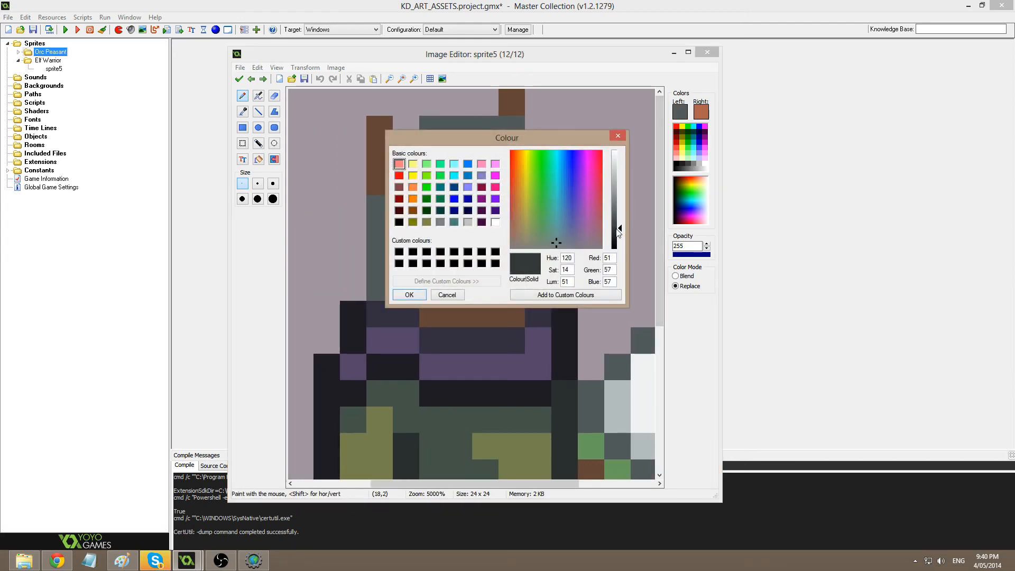
pyautogui.click(410, 295)
pyautogui.moveTo(380, 288); pyautogui.dragTo(439, 258)
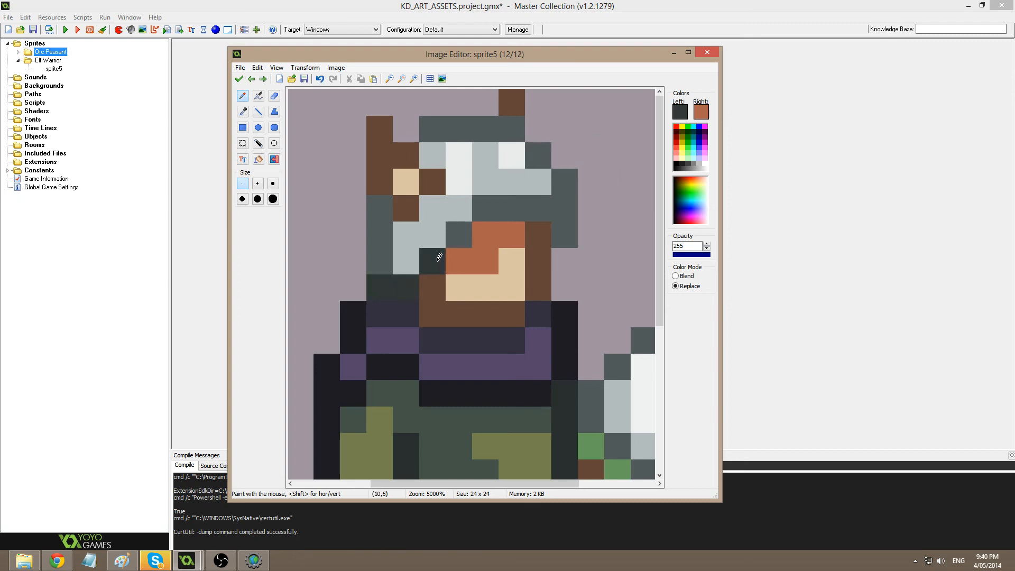
pyautogui.click(458, 235)
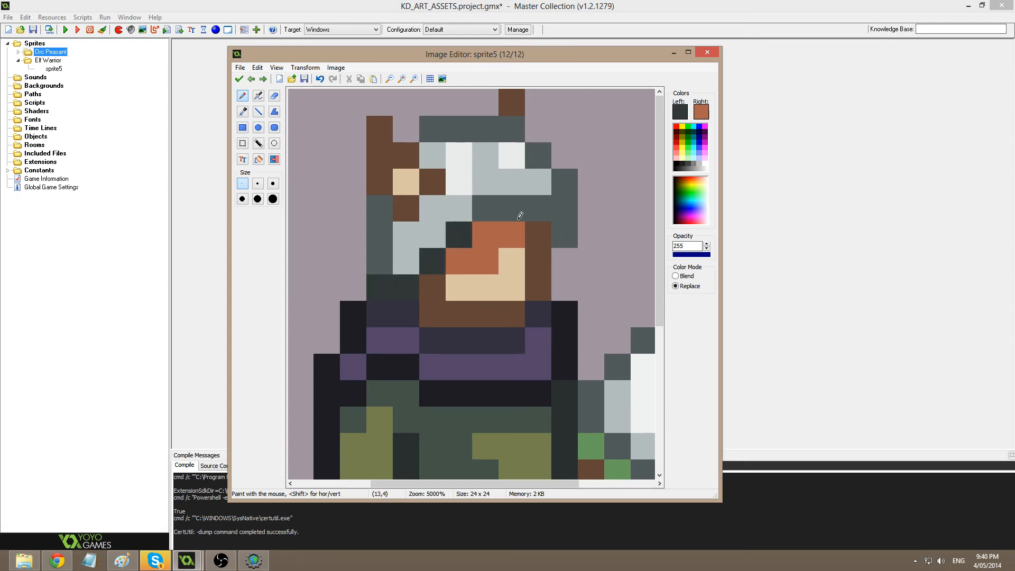
pyautogui.click(563, 228)
pyautogui.moveTo(479, 208); pyautogui.dragTo(552, 202)
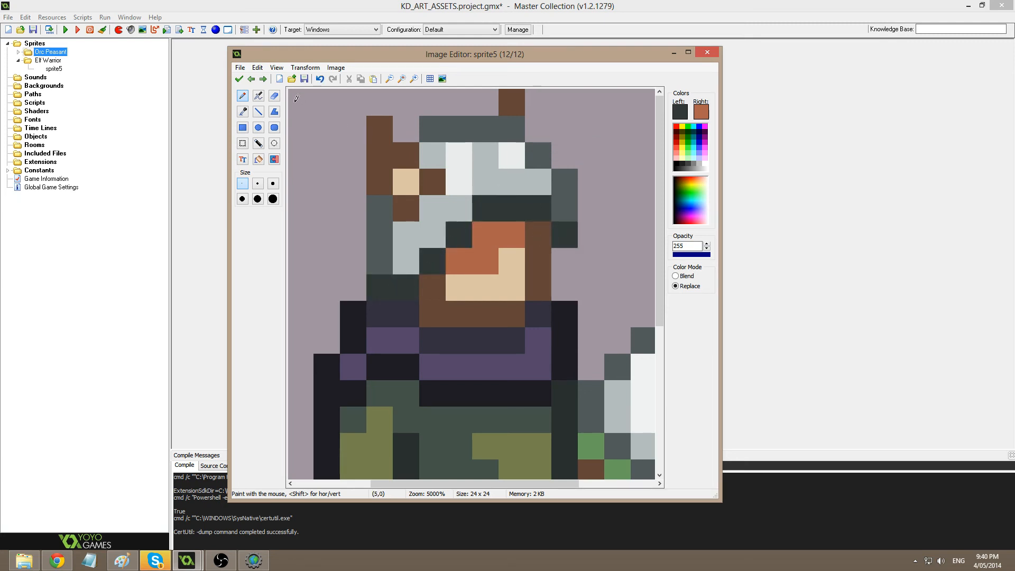
pyautogui.click(239, 79)
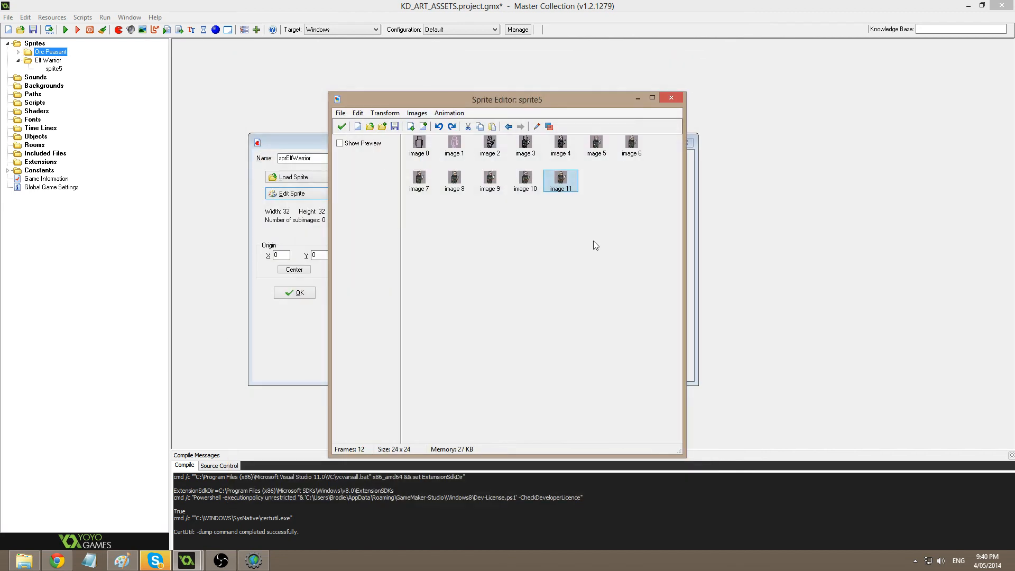
# Reopen image 11 and undo an unwanted recolour of the helmet pixels.
pyautogui.doubleClick(561, 180)
pyautogui.scroll(-1, 443, 169)
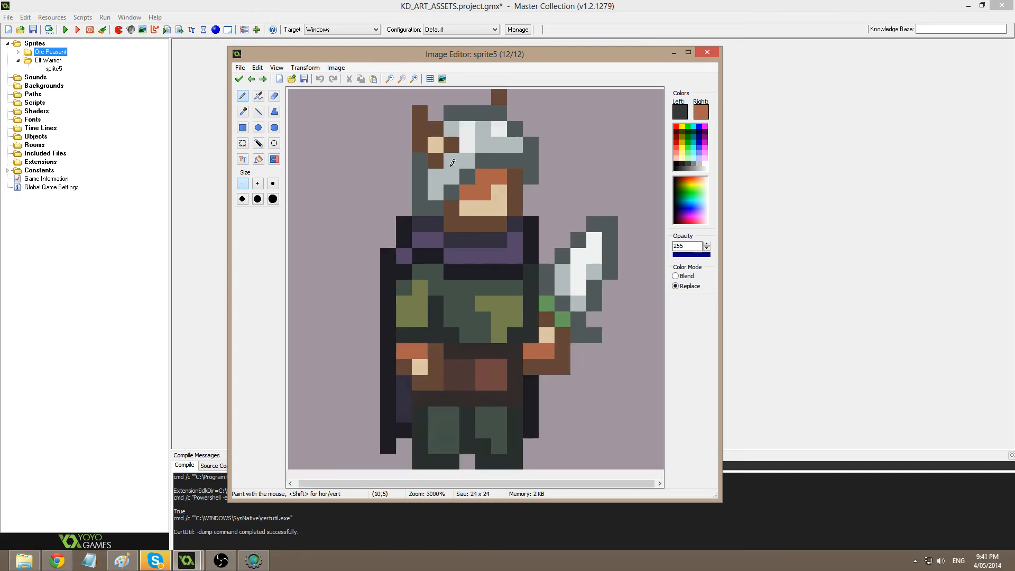
pyautogui.press('c')
pyautogui.click(516, 160)
pyautogui.hotkey('ctrl', 'z')
# Flood-fill the dark grey helmet regions and top band darker, then keep the edits.
pyautogui.press('f')
pyautogui.click(433, 209)
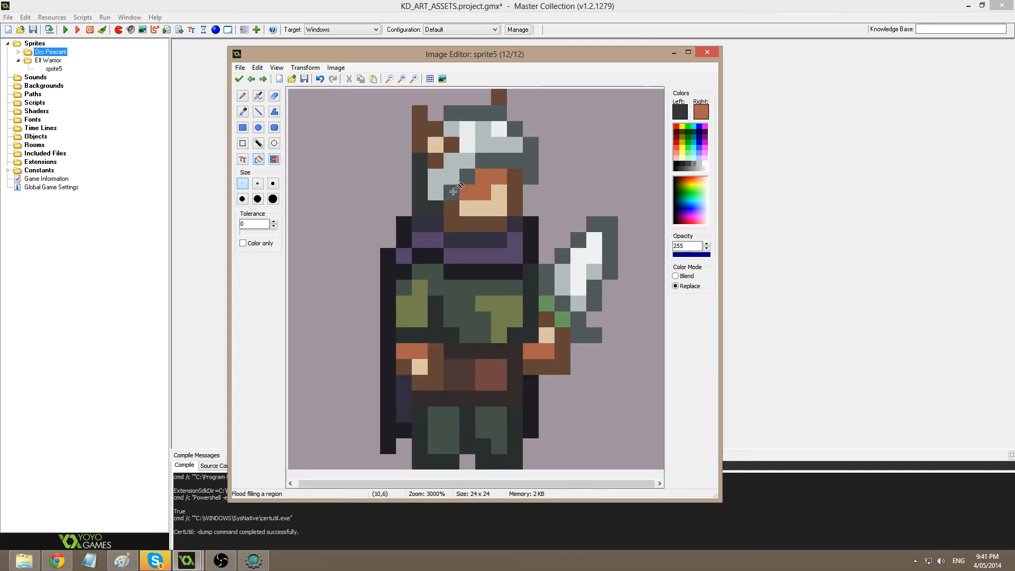
pyautogui.click(453, 192)
pyautogui.click(486, 162)
pyautogui.click(473, 172)
pyautogui.click(516, 122)
pyautogui.click(479, 115)
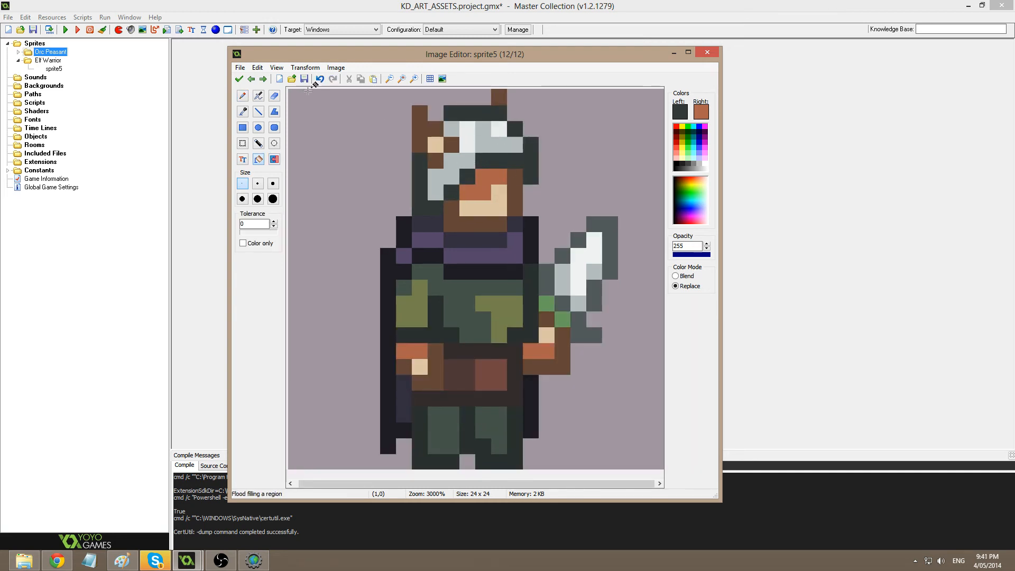
pyautogui.click(240, 79)
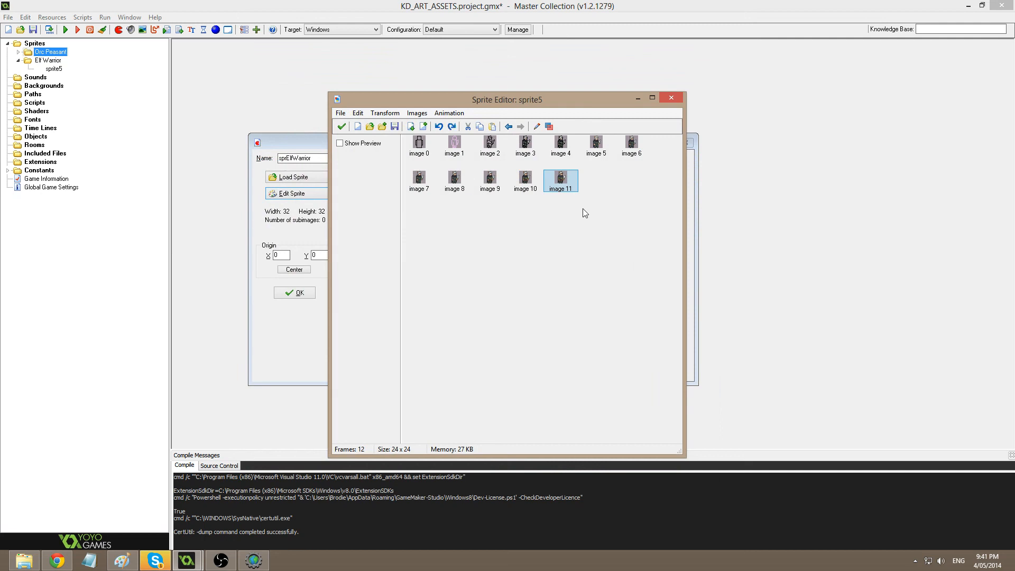
# Zoom in on image 11's head and change the drawing colour to a bright blue.
pyautogui.doubleClick(559, 184)
pyautogui.scroll(3, 465, 218)
pyautogui.scroll(1, 410, 324)
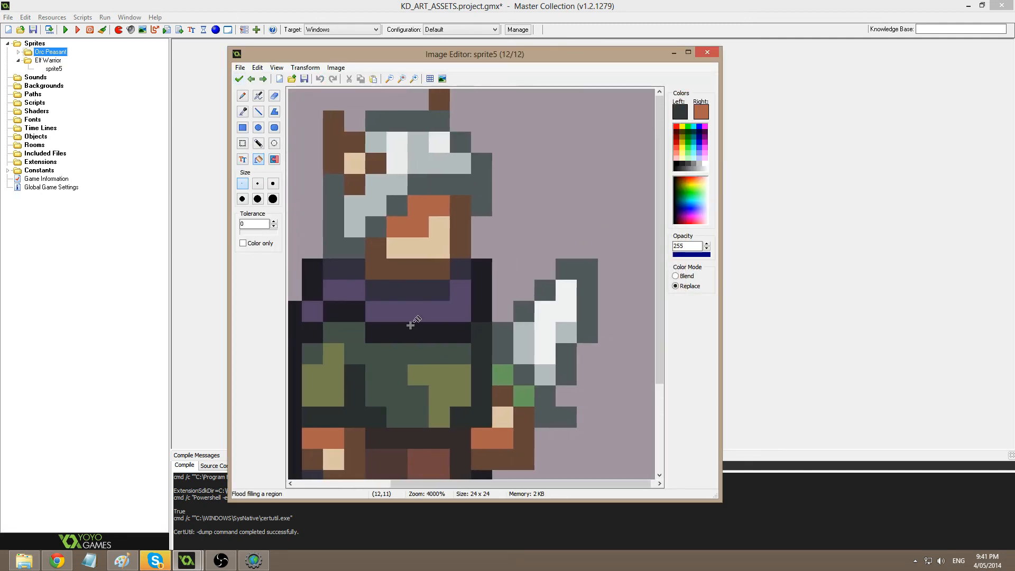
pyautogui.scroll(1, 421, 224)
pyautogui.keyDown('ctrl'); pyautogui.click(465, 235); pyautogui.keyUp('ctrl')
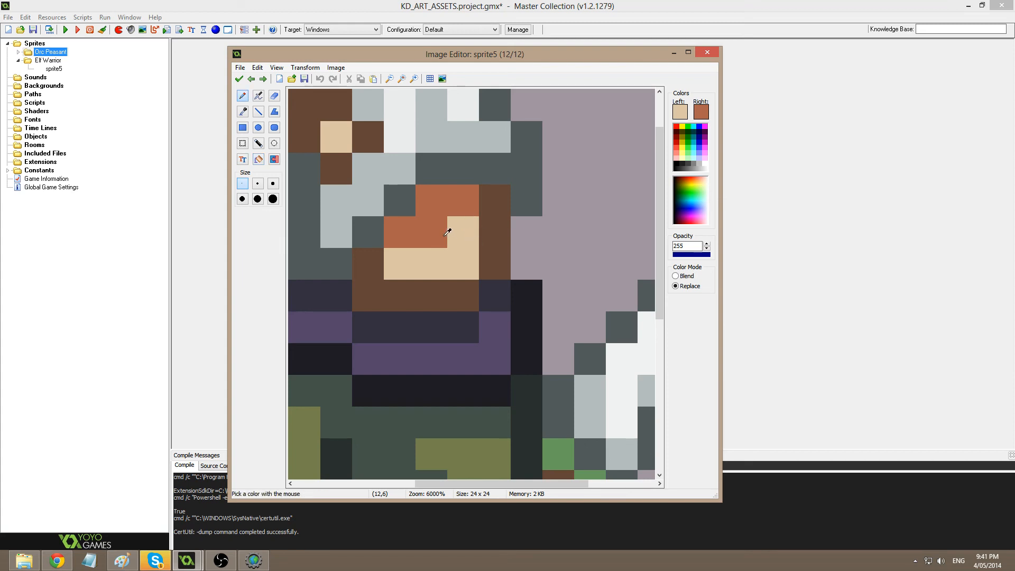
pyautogui.keyDown('ctrl'); pyautogui.click(423, 299); pyautogui.keyUp('ctrl')
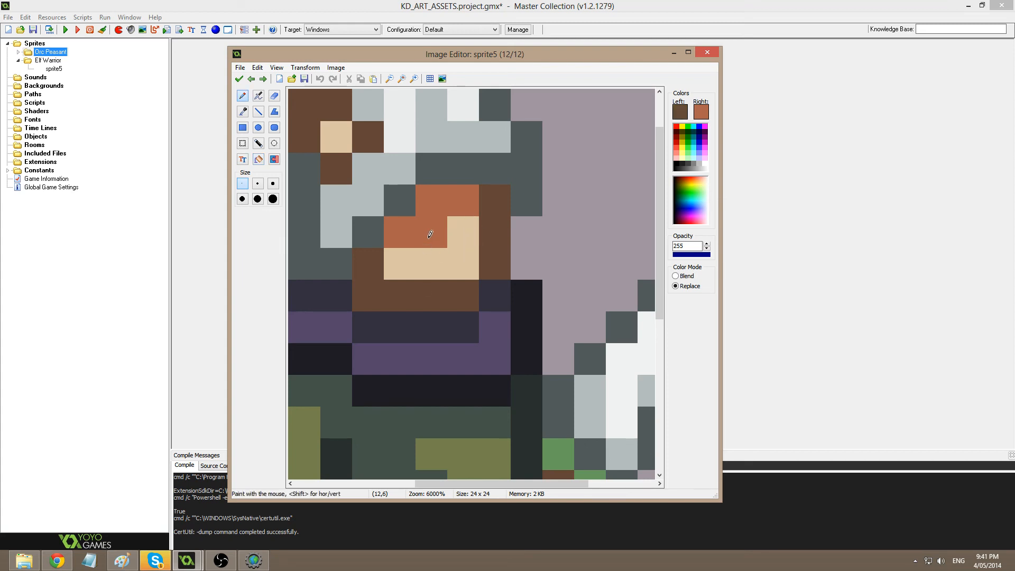
pyautogui.moveTo(466, 220); pyautogui.dragTo(529, 253, button='middle')
pyautogui.click(679, 113)
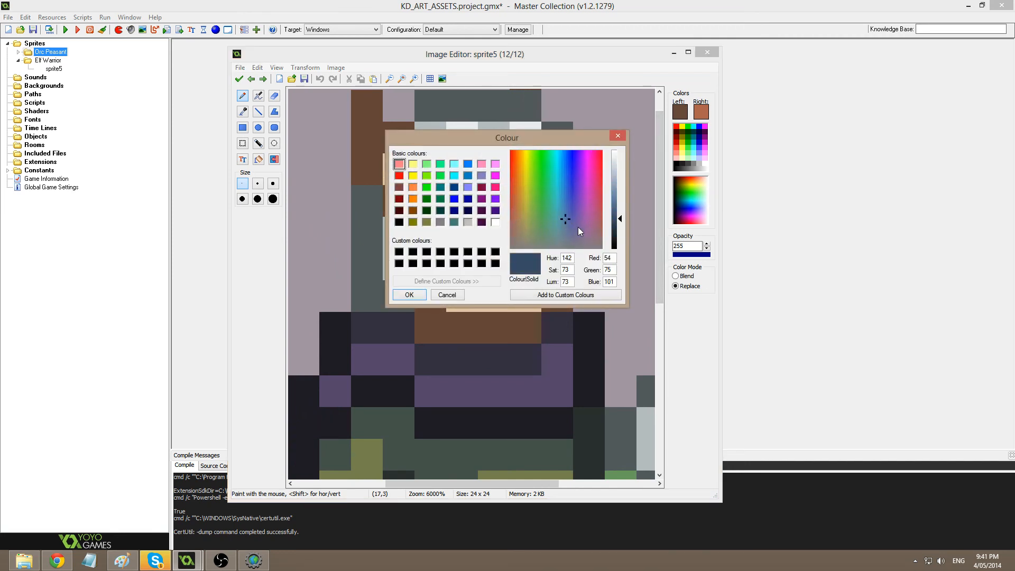
pyautogui.moveTo(620, 217); pyautogui.dragTo(620, 201)
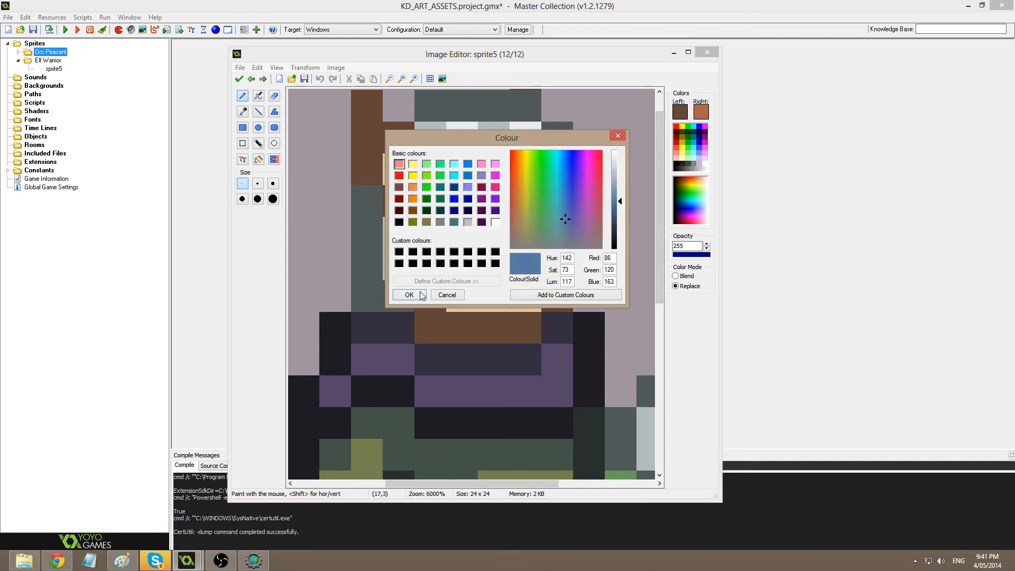
pyautogui.click(410, 294)
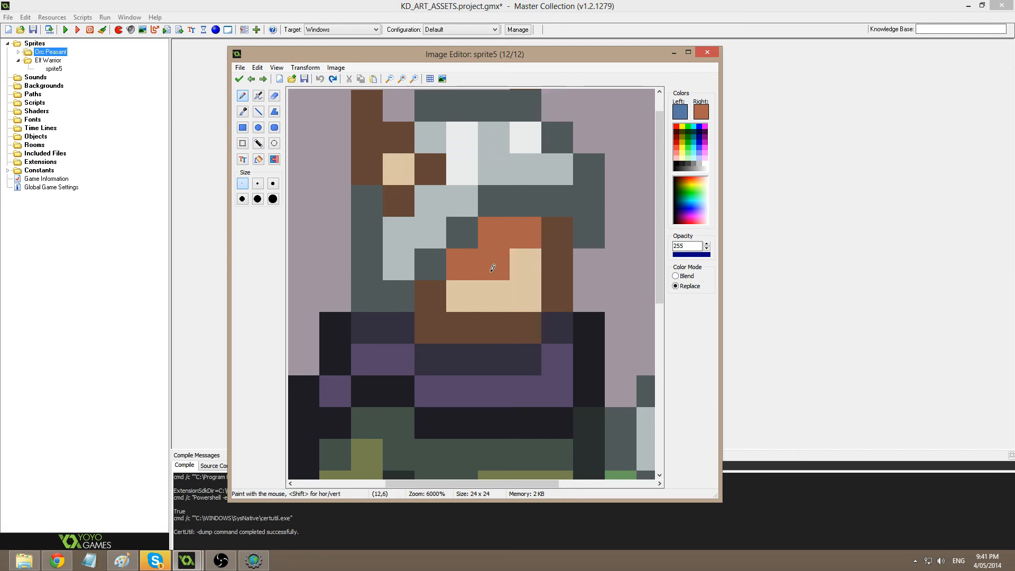
# Pencil blue eye pixels into the face's eye row and keep the edits.
pyautogui.click(462, 264)
pyautogui.click(525, 264)
pyautogui.keyDown('ctrl'); pyautogui.click(483, 291); pyautogui.keyUp('ctrl')
pyautogui.click(494, 264)
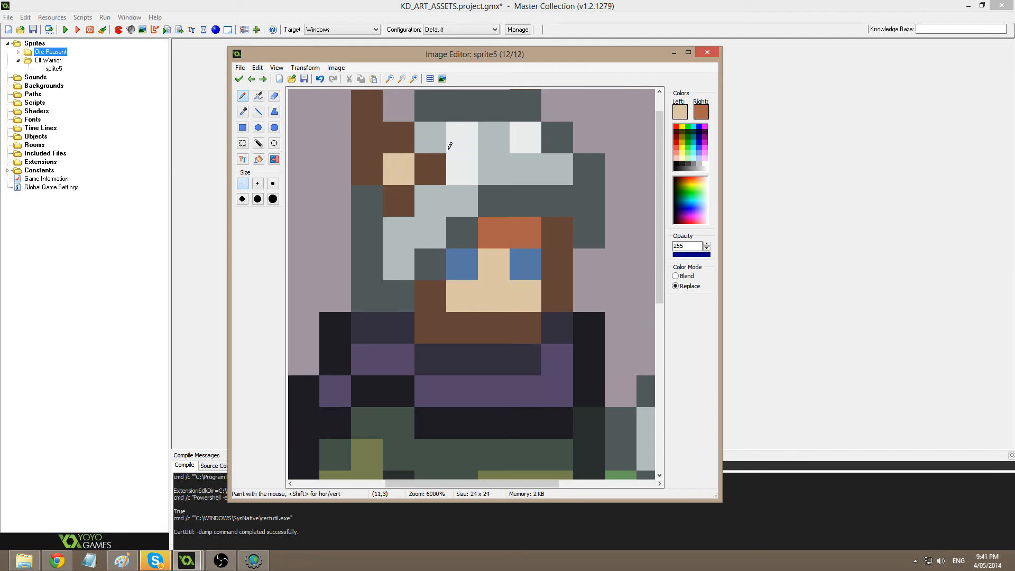
pyautogui.click(239, 79)
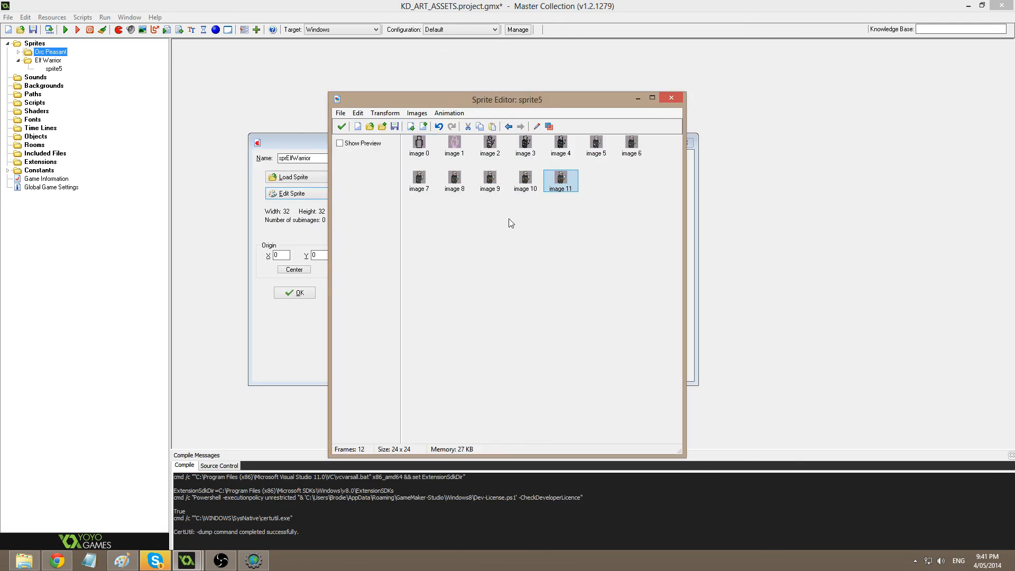
# Reopen image 11, sample the eye blue and darken it in the Colour dialog.
pyautogui.doubleClick(566, 184)
pyautogui.scroll(6, 528, 207)
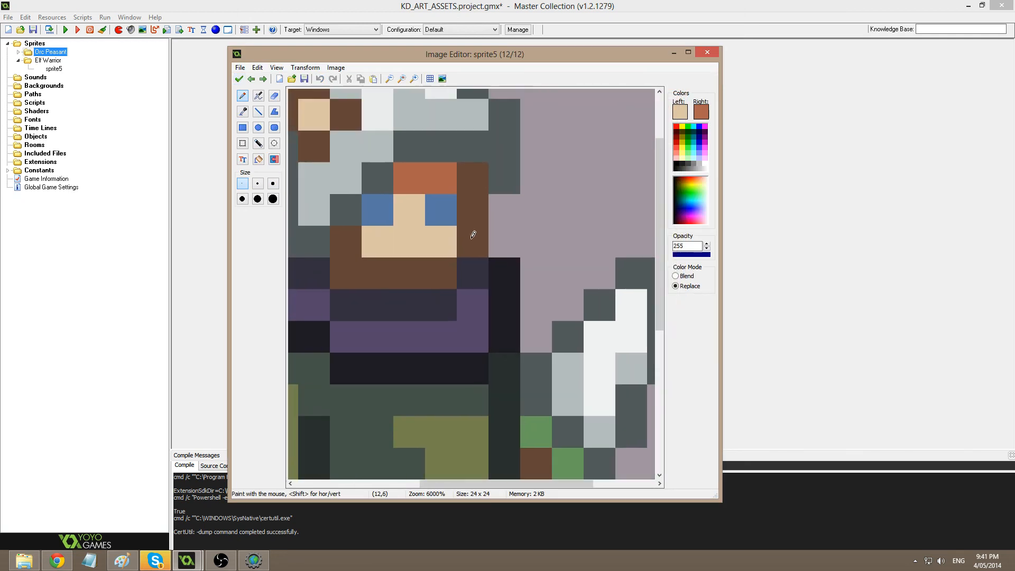
pyautogui.moveTo(472, 239); pyautogui.dragTo(531, 295, button='middle')
pyautogui.keyDown('ctrl'); pyautogui.click(501, 266); pyautogui.keyUp('ctrl')
pyautogui.click(680, 112)
pyautogui.moveTo(619, 201); pyautogui.dragTo(619, 213)
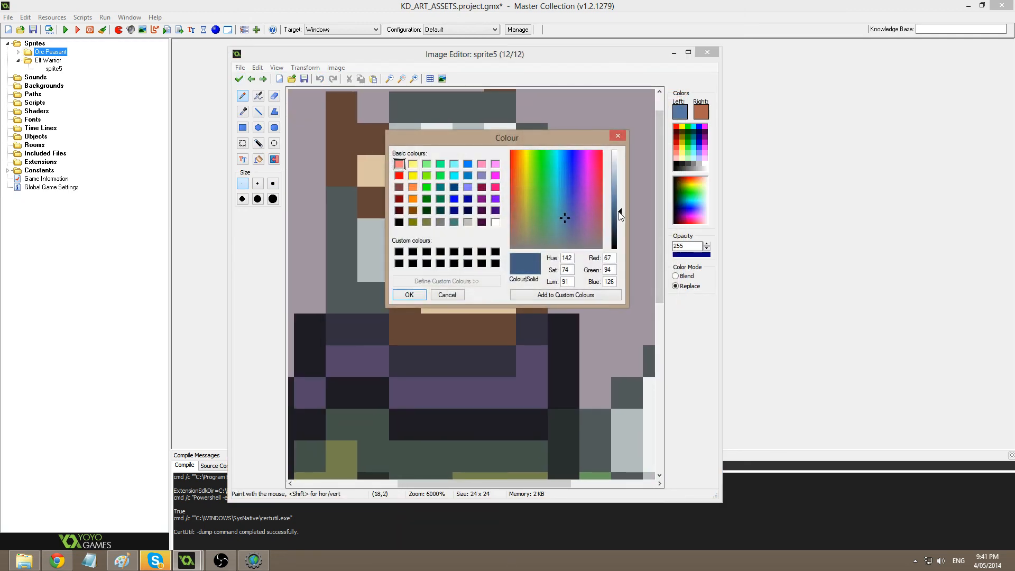
pyautogui.click(410, 295)
# Switch to the Fill tool and sample a sprite colour, cancelling the Colour dialog unchanged.
pyautogui.press('f')
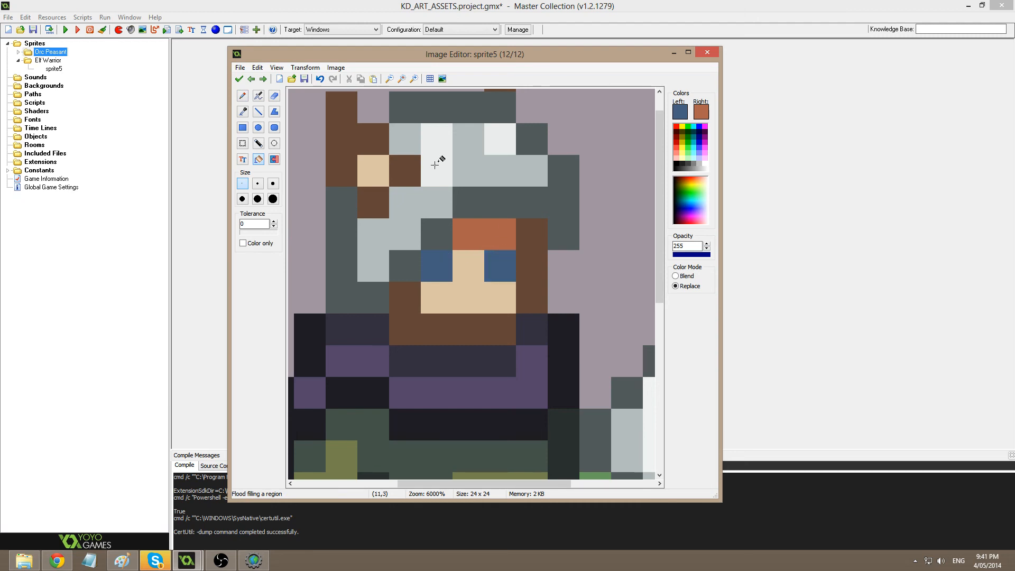
pyautogui.scroll(-4, 458, 160)
pyautogui.scroll(-5, 460, 164)
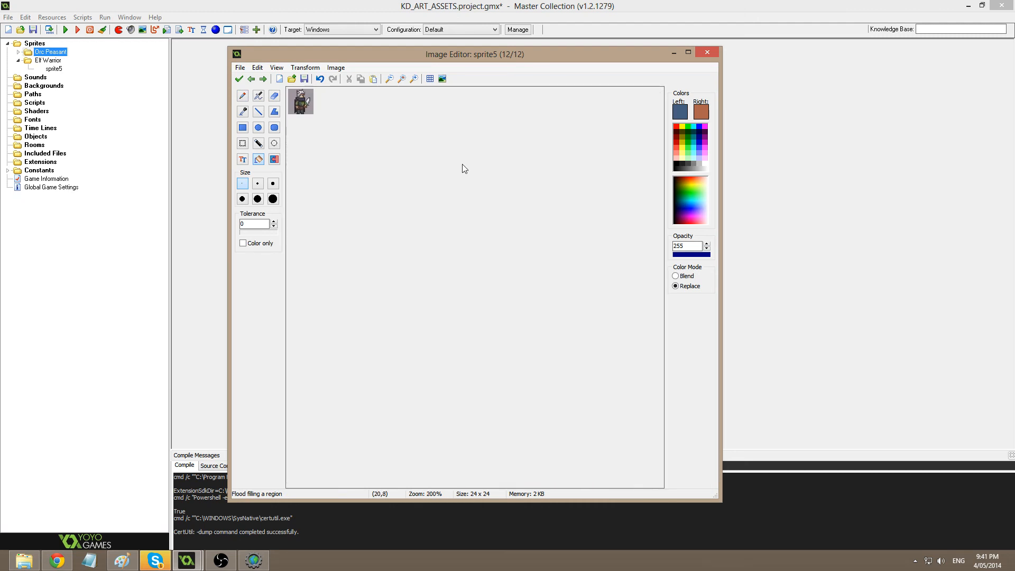
pyautogui.scroll(8, 464, 167)
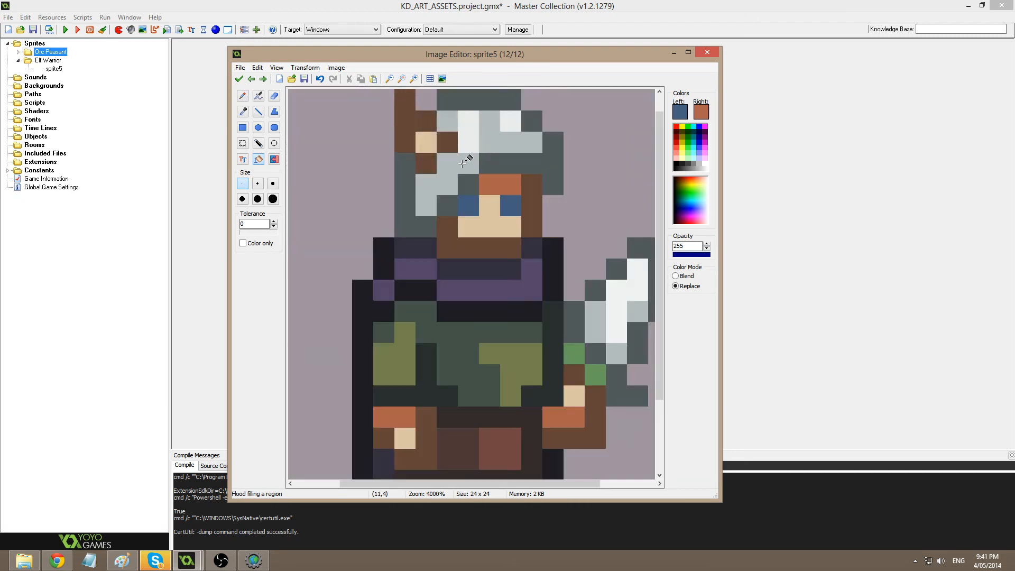
pyautogui.scroll(1, 497, 182)
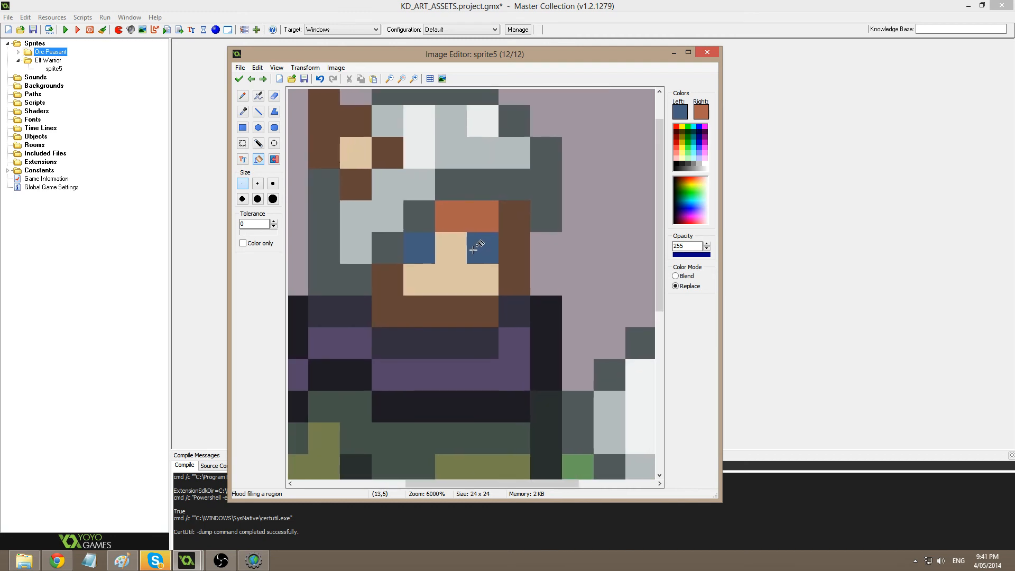
pyautogui.keyDown('ctrl'); pyautogui.click(495, 176); pyautogui.keyUp('ctrl')
pyautogui.click(681, 109)
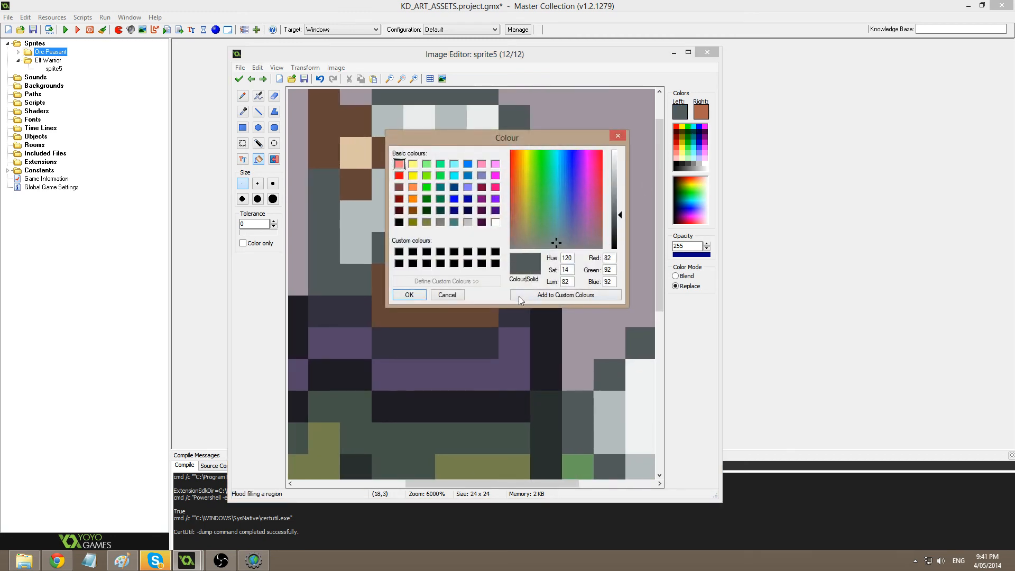
pyautogui.click(457, 296)
# Shift the eye blue to bright cyan, fill both eyes, and keep the edits.
pyautogui.keyDown('ctrl'); pyautogui.click(417, 247); pyautogui.keyUp('ctrl')
pyautogui.click(680, 112)
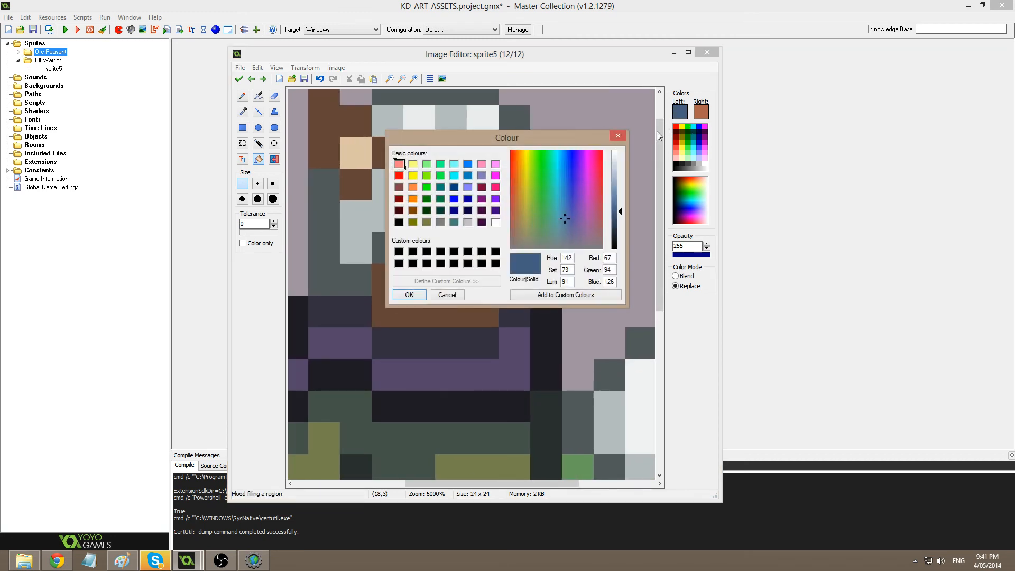
pyautogui.click(556, 189)
pyautogui.click(627, 199)
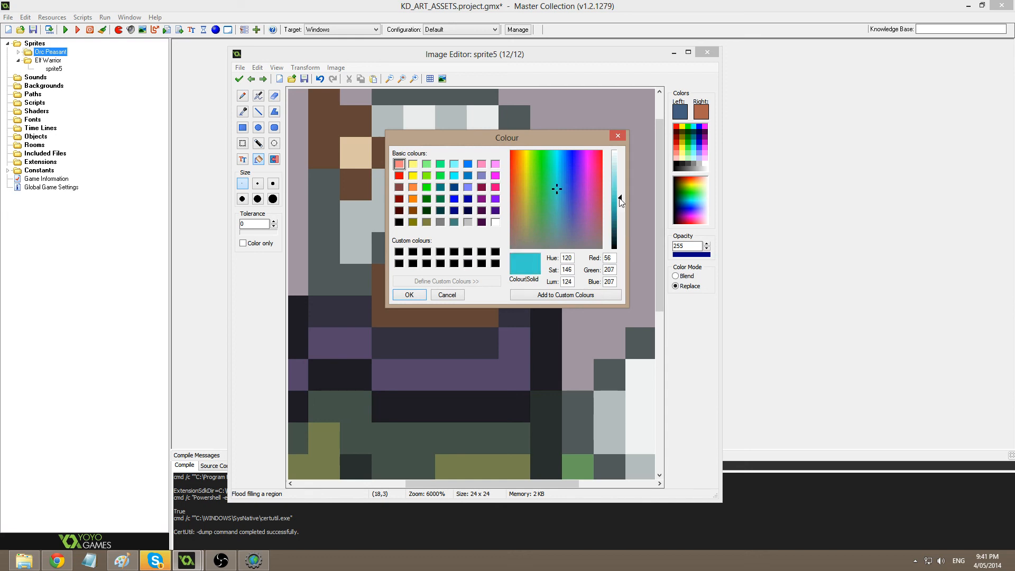
pyautogui.click(410, 294)
pyautogui.click(423, 245)
pyautogui.click(479, 242)
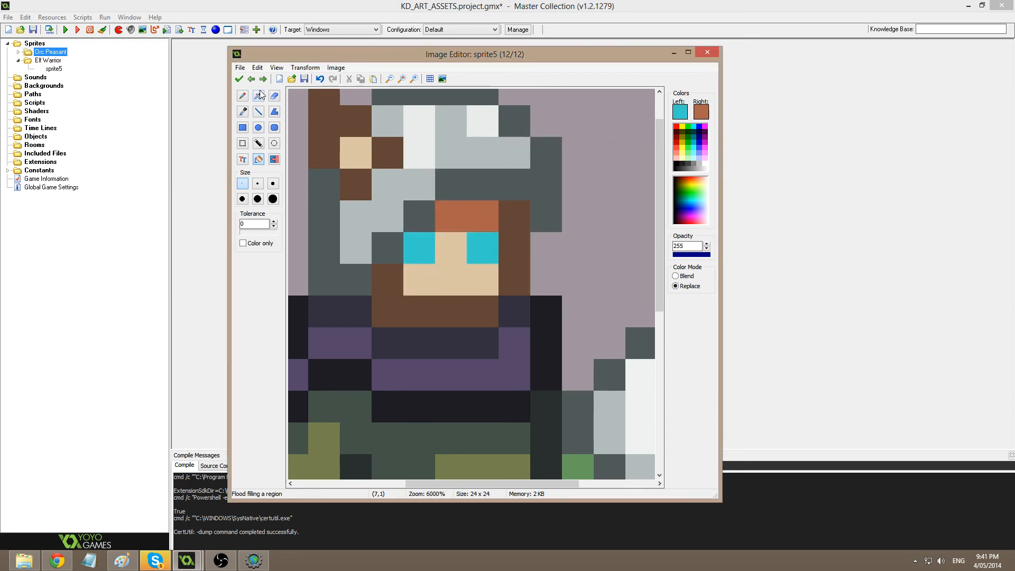
pyautogui.click(239, 79)
pyautogui.doubleClick(561, 180)
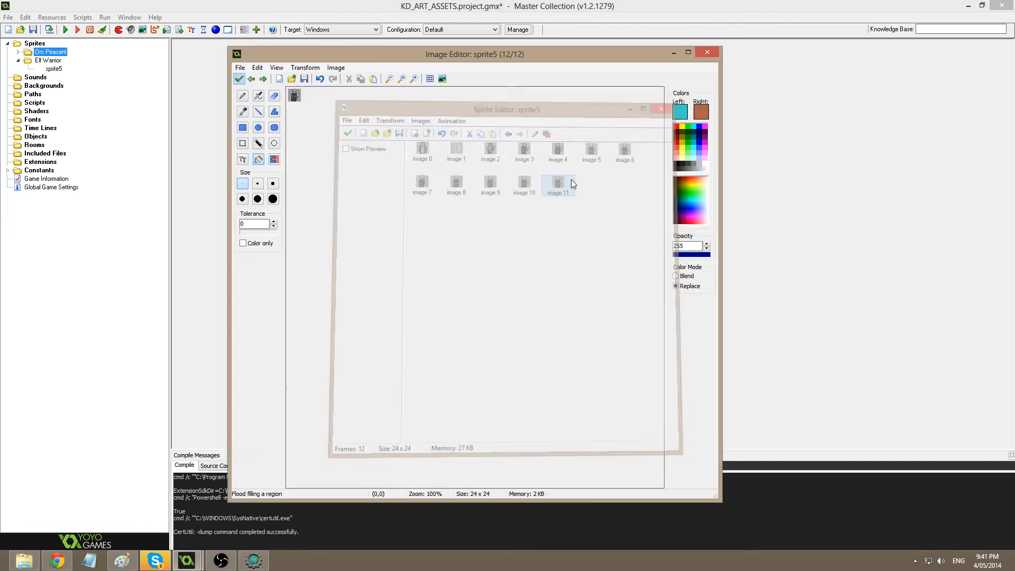
# Flood-fill the tan face with orange-brown and close the frame.
pyautogui.click(259, 159)
pyautogui.click(484, 204)
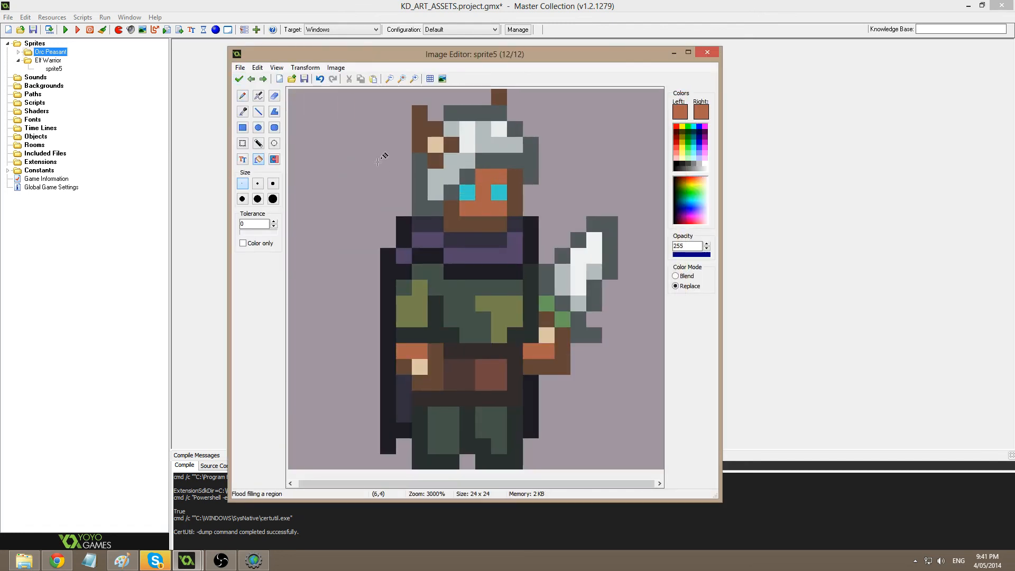
pyautogui.click(239, 80)
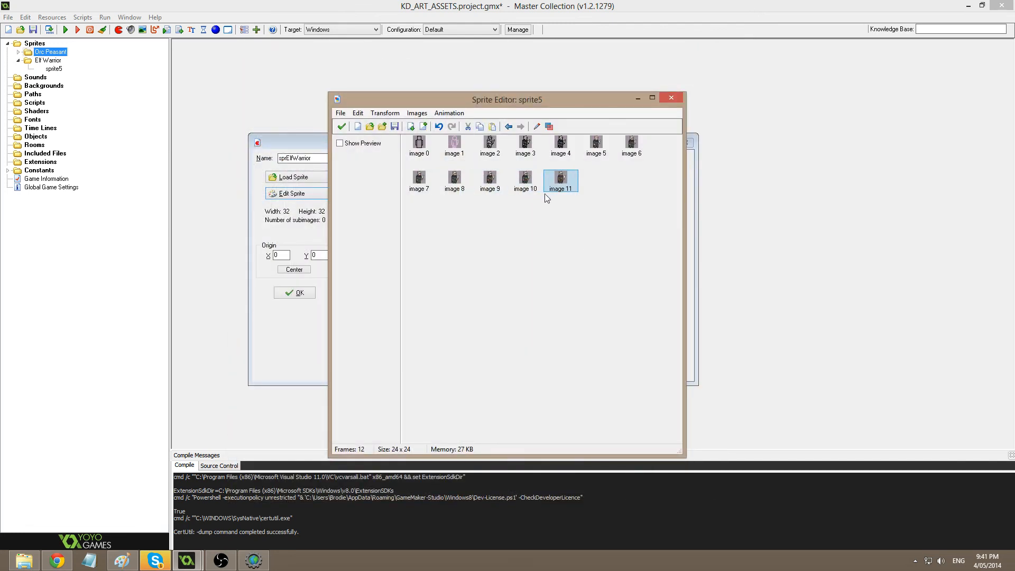
# Tint the sampled tan skin slightly darker and pinkish, then fill both arm strips with it.
pyautogui.doubleClick(560, 180)
pyautogui.scroll(5, 555, 186)
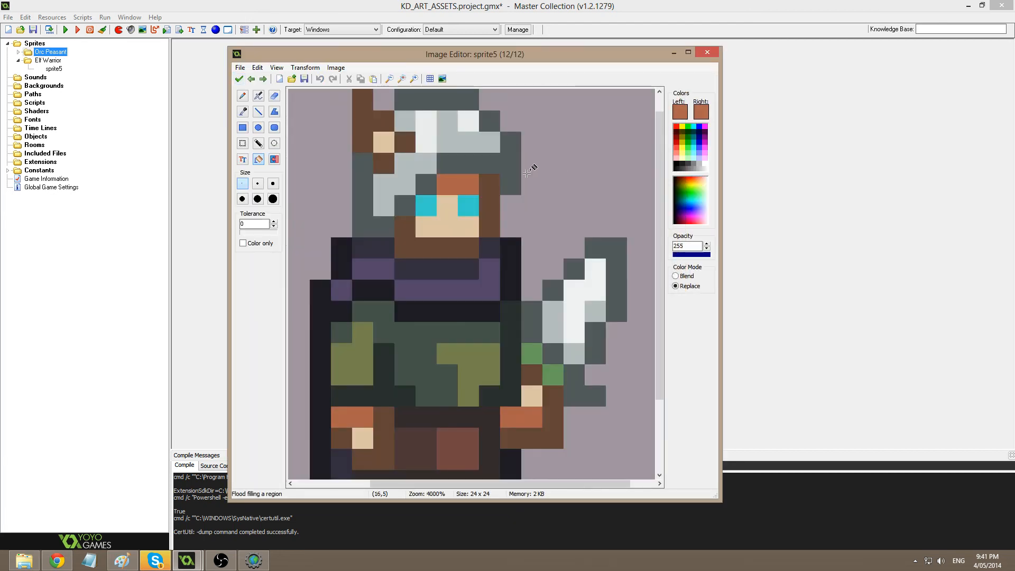
pyautogui.scroll(2, 422, 195)
pyautogui.keyDown('ctrl'); pyautogui.click(439, 275); pyautogui.keyUp('ctrl')
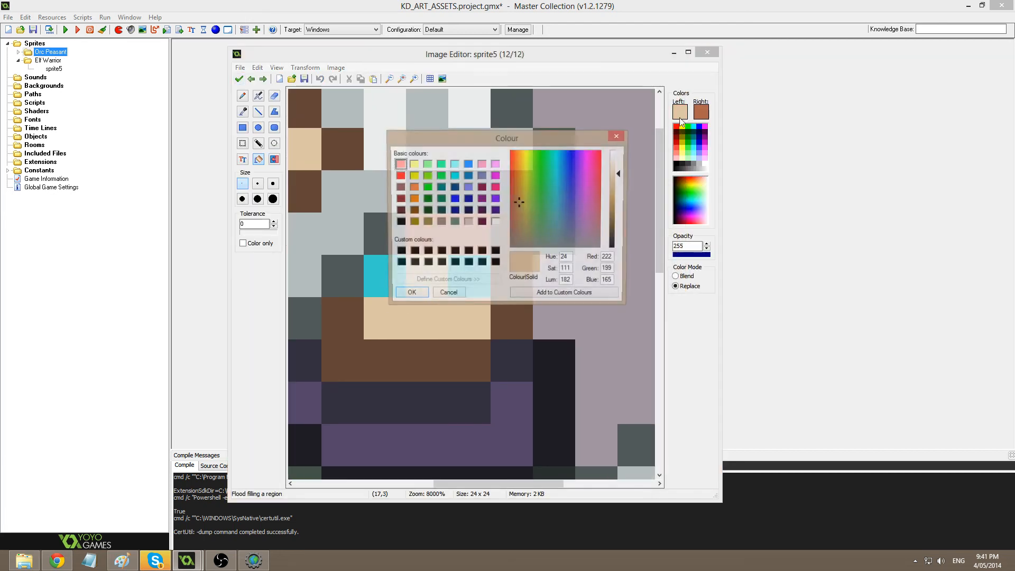
pyautogui.click(680, 111)
pyautogui.click(619, 183)
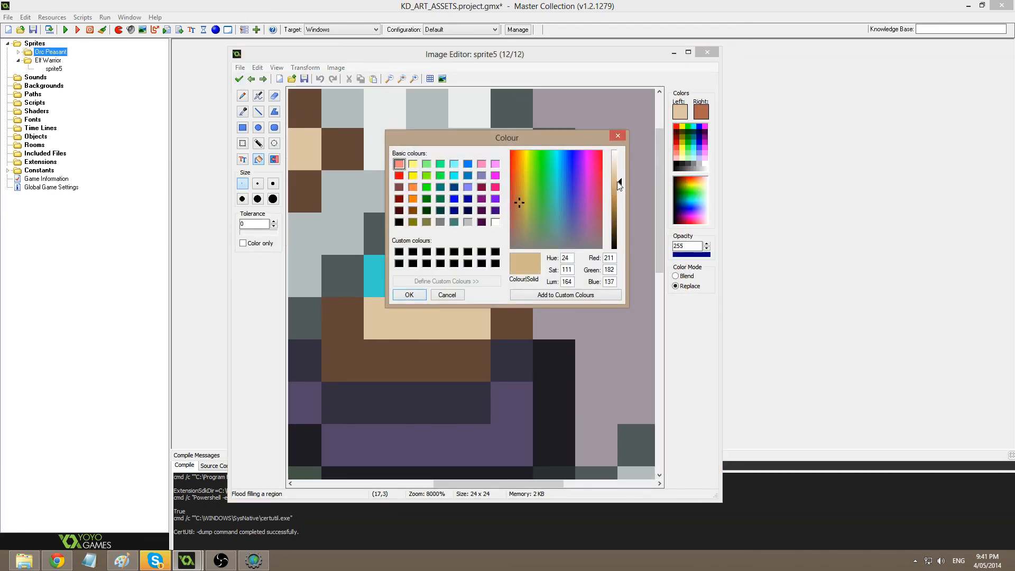
pyautogui.click(516, 207)
pyautogui.click(456, 240)
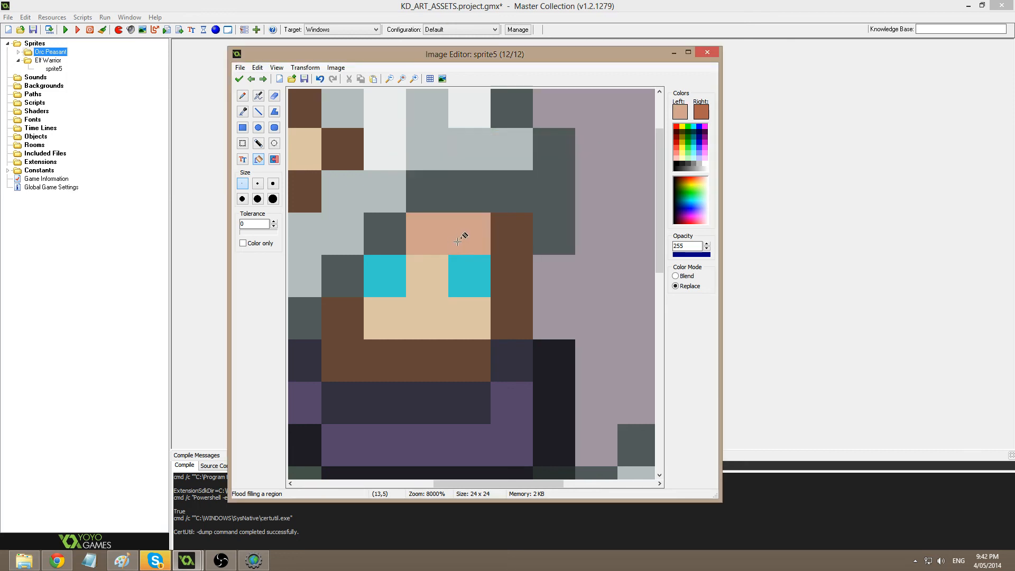
pyautogui.scroll(-5, 476, 275)
pyautogui.click(418, 355)
pyautogui.click(532, 351)
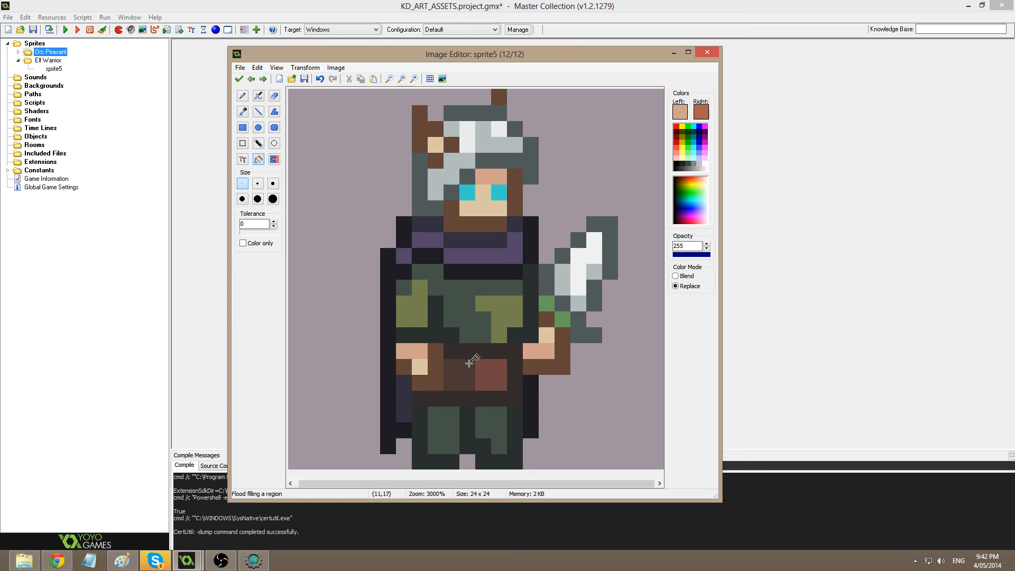
# Lower the brown's luminance and refill the hair and hand pixels darker, keeping the changes.
pyautogui.keyDown('ctrl'); pyautogui.click(438, 378); pyautogui.keyUp('ctrl')
pyautogui.click(684, 112)
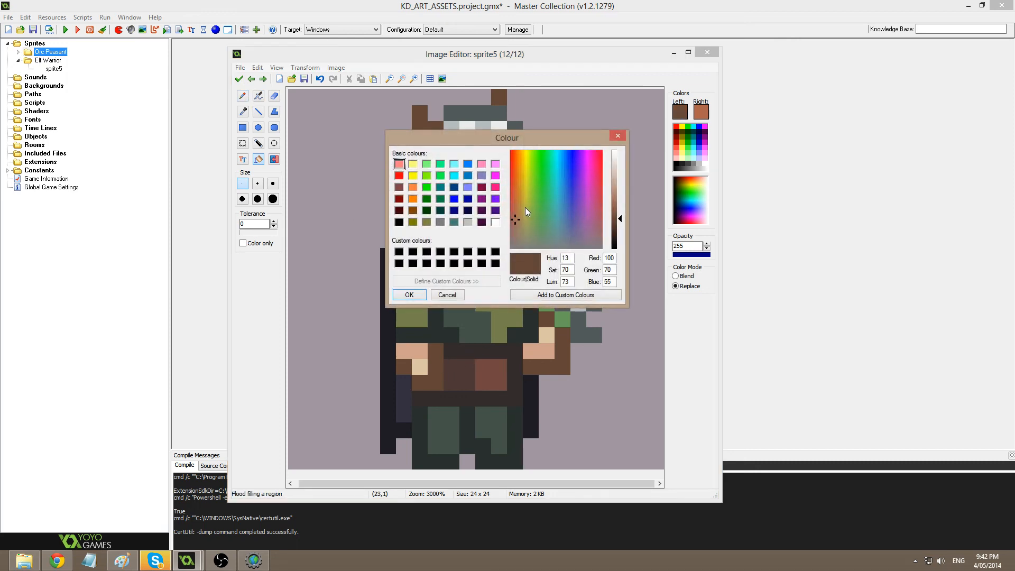
pyautogui.click(620, 224)
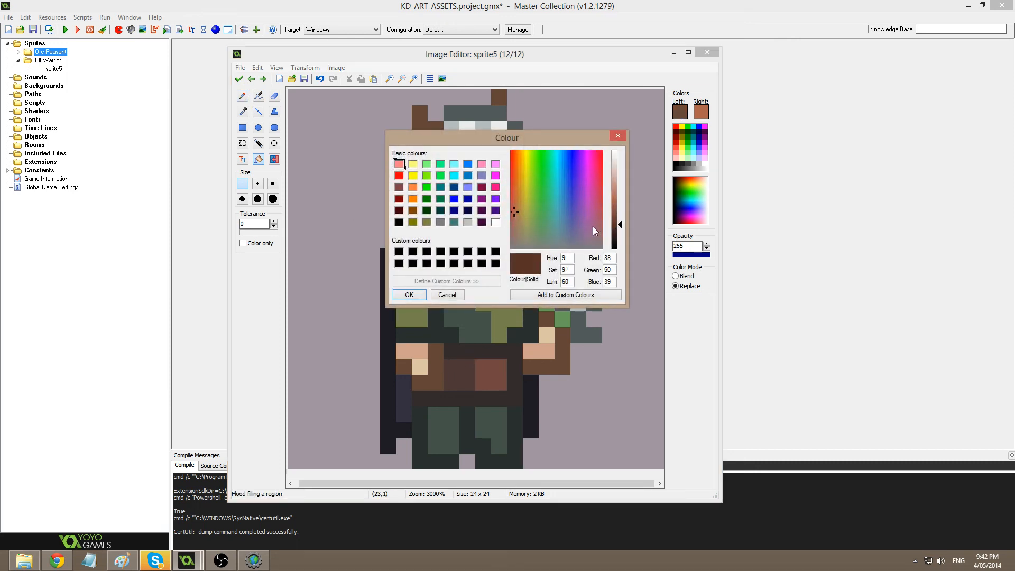
pyautogui.click(410, 295)
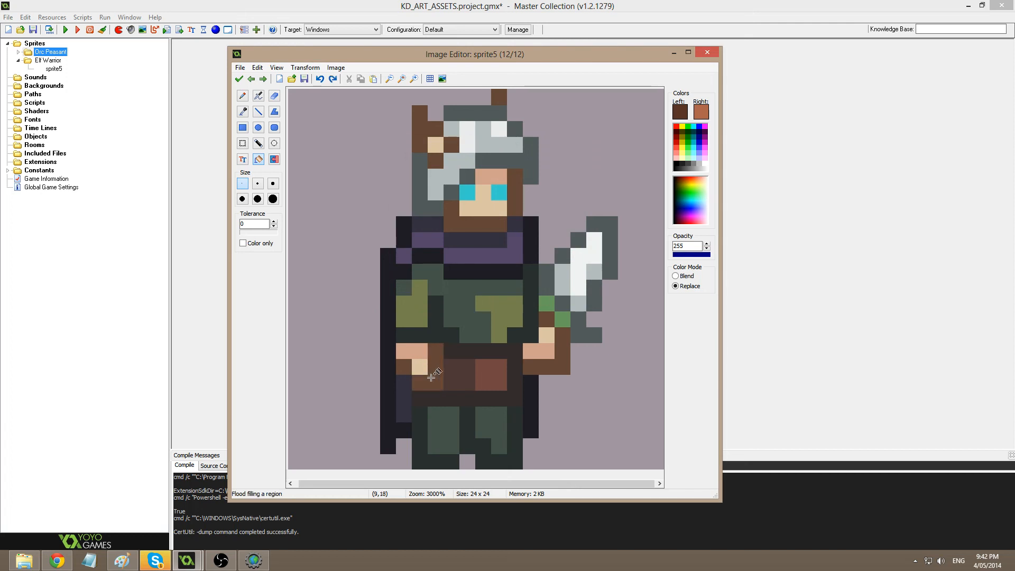
pyautogui.click(437, 380)
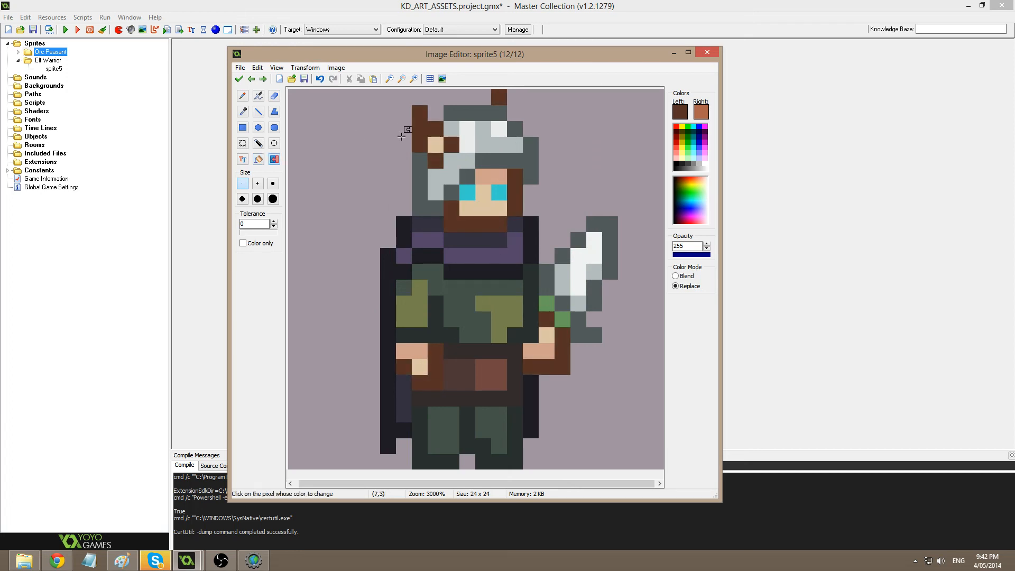
pyautogui.click(239, 79)
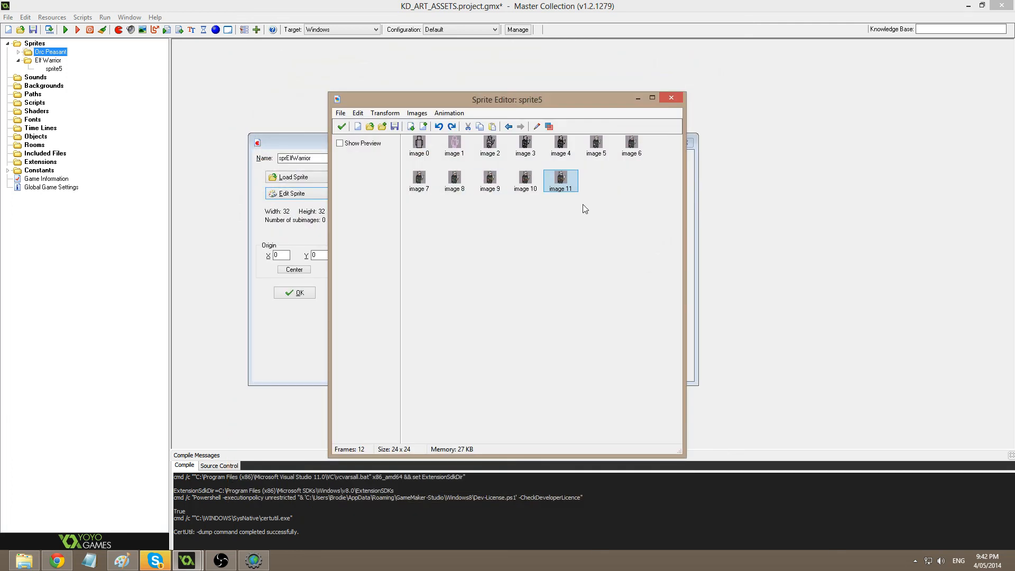
# Sample the sprite's brown and paint the orange hand pixel brown on image 11.
pyautogui.doubleClick(564, 179)
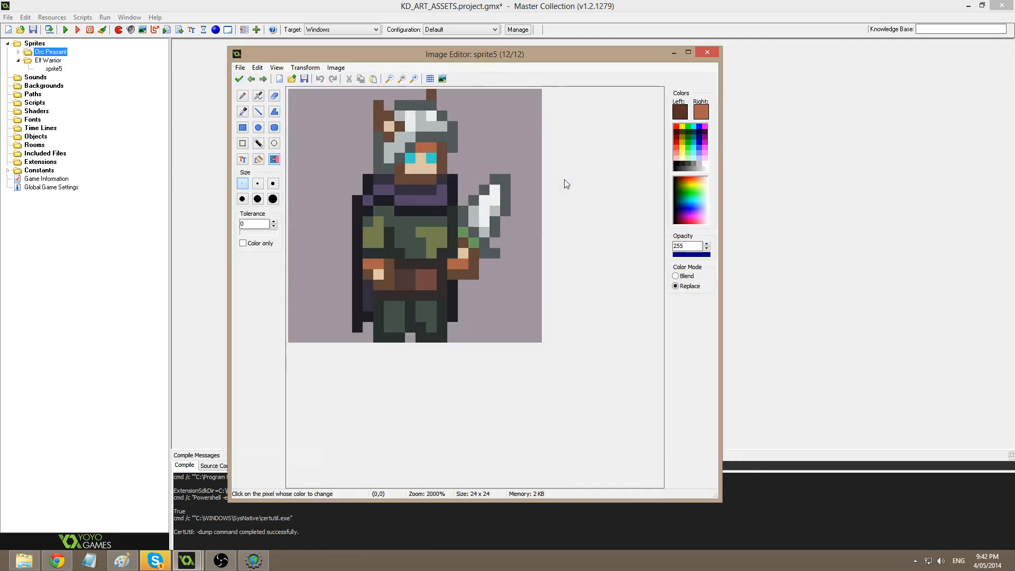
pyautogui.scroll(1, 564, 179)
pyautogui.scroll(1, 410, 312)
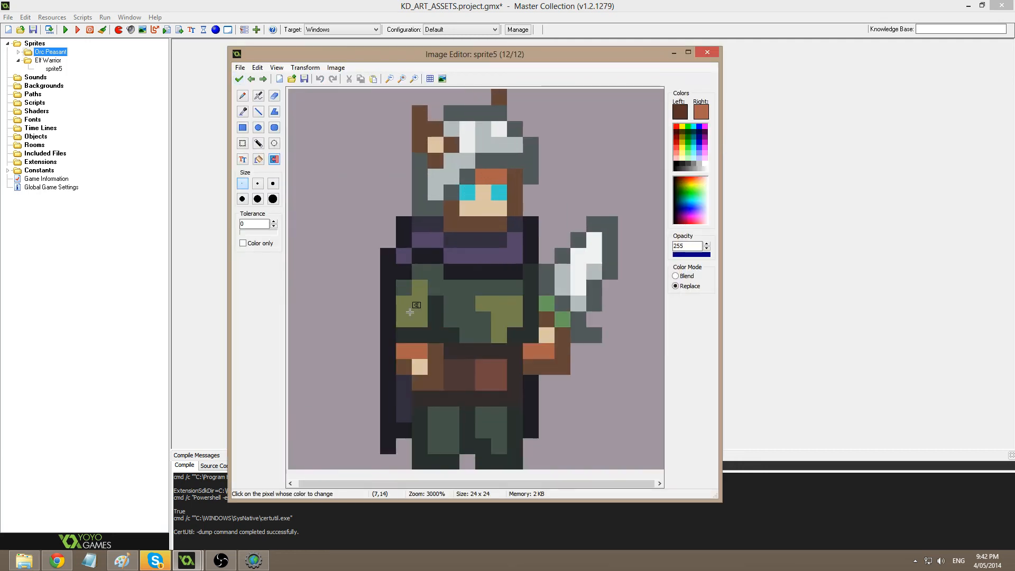
pyautogui.press('ctrl')
pyautogui.keyDown('ctrl'); pyautogui.click(579, 380); pyautogui.keyUp('ctrl')
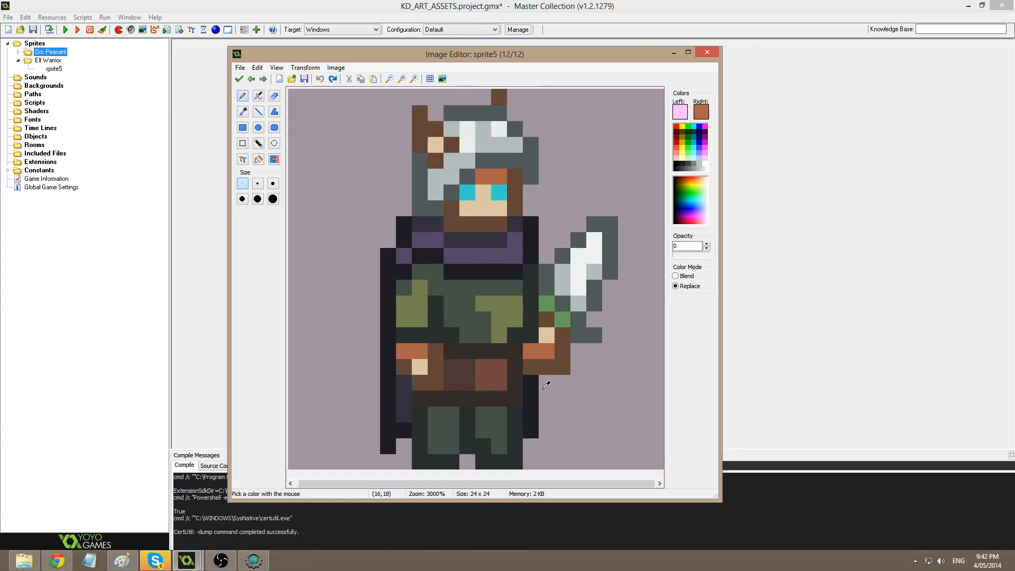
pyautogui.keyDown('ctrl'); pyautogui.click(537, 367); pyautogui.keyUp('ctrl')
pyautogui.keyDown('ctrl'); pyautogui.click(570, 369); pyautogui.keyUp('ctrl')
pyautogui.click(531, 351)
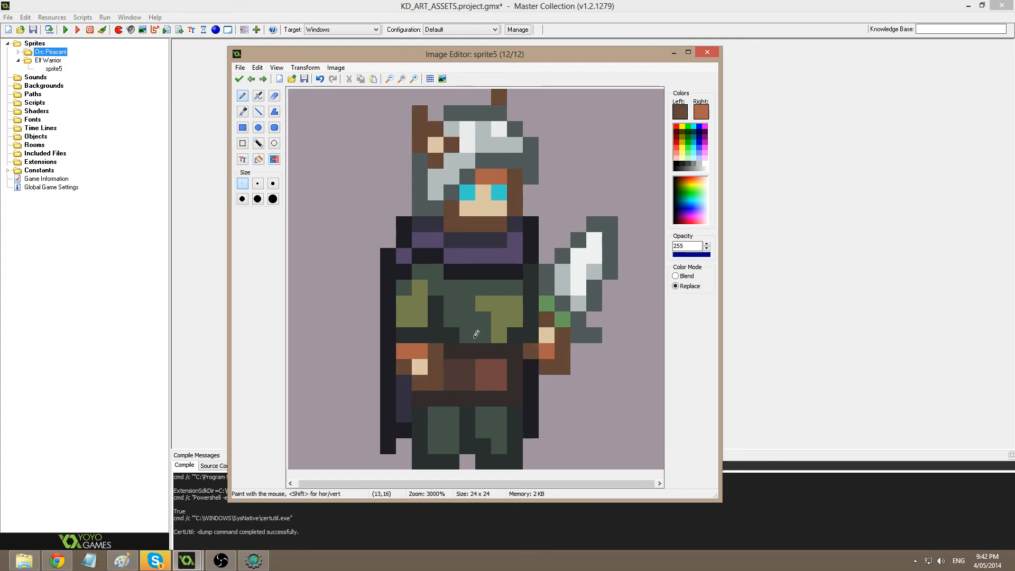
pyautogui.click(240, 80)
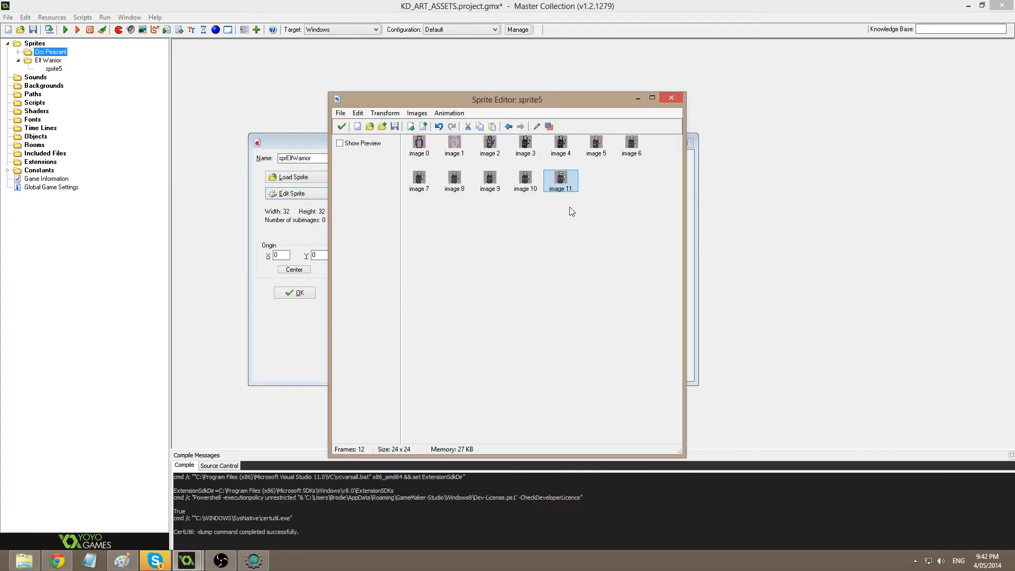
# Sample the tunic's olive green and add olive highlight pixels to both lower legs.
pyautogui.doubleClick(561, 180)
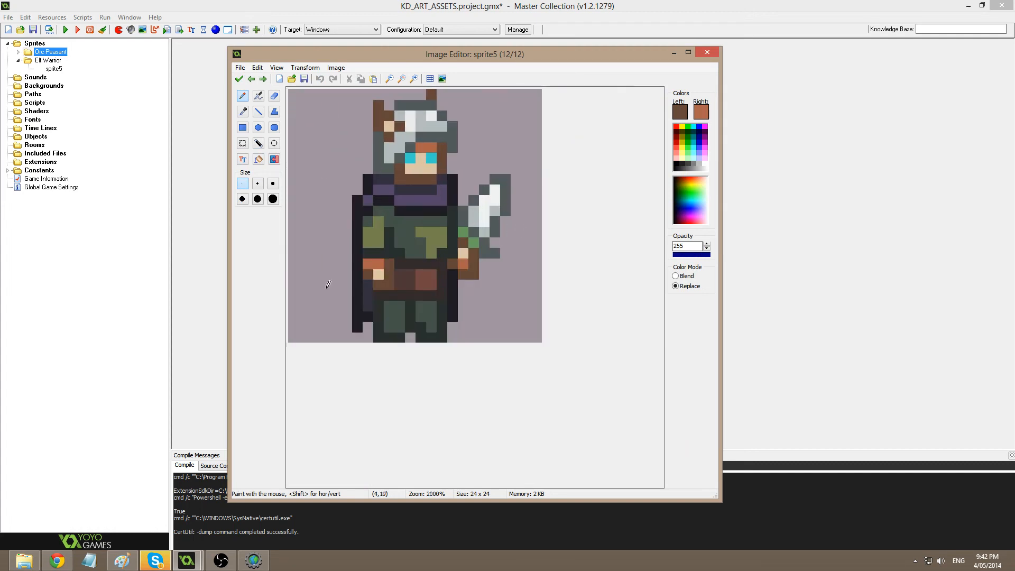
pyautogui.scroll(1, 483, 232)
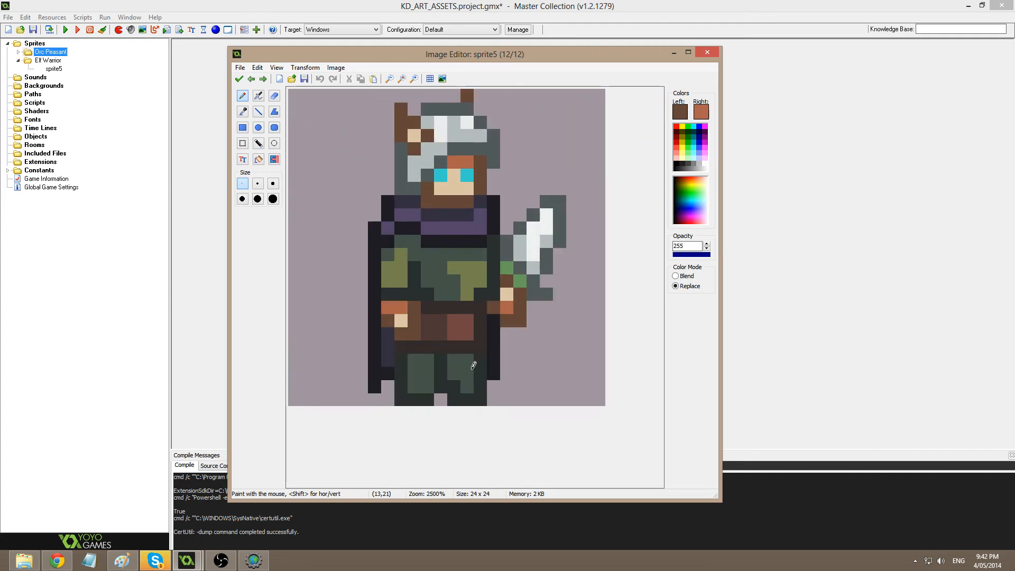
pyautogui.scroll(1, 474, 366)
pyautogui.keyDown('ctrl'); pyautogui.click(524, 300); pyautogui.keyUp('ctrl')
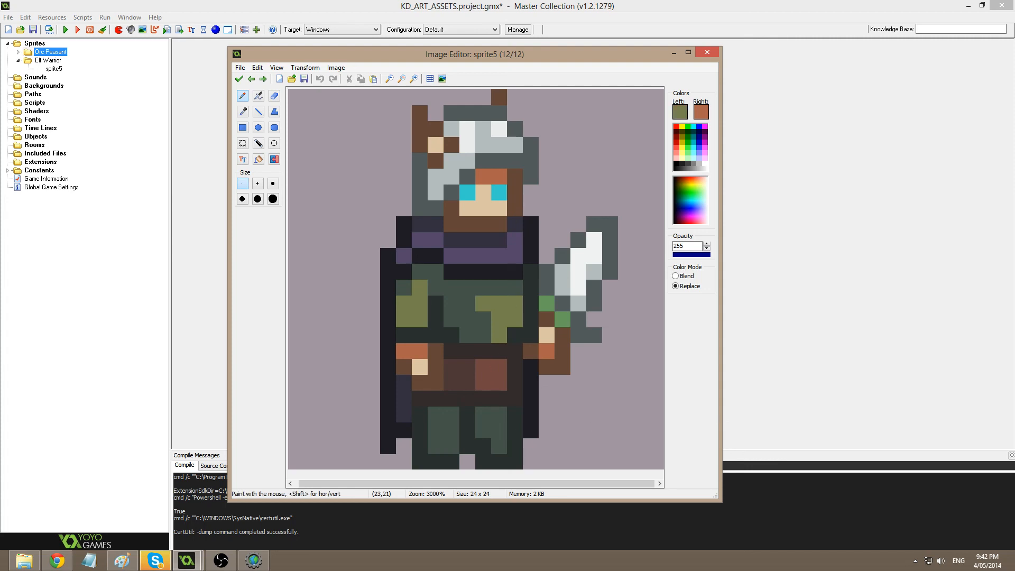
pyautogui.hotkey('alt', 'Tab')
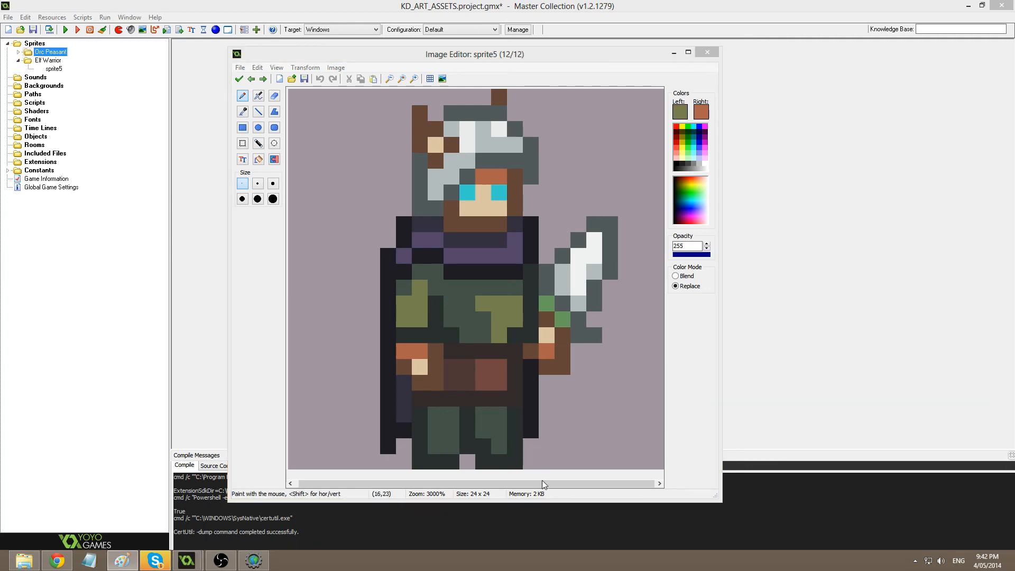
pyautogui.hotkey('alt', 'Tab')
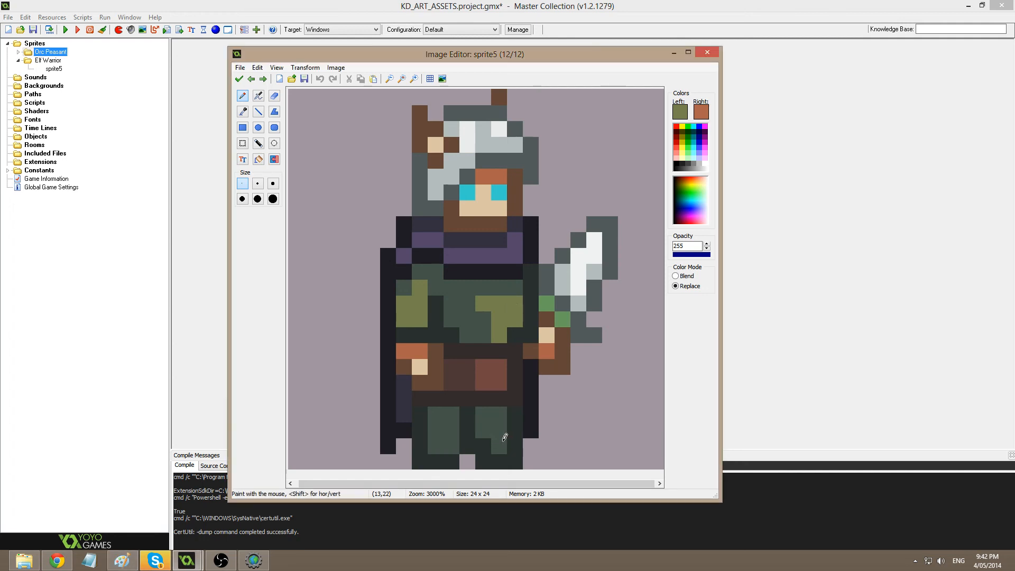
pyautogui.moveTo(500, 447); pyautogui.dragTo(500, 430)
pyautogui.click(452, 444)
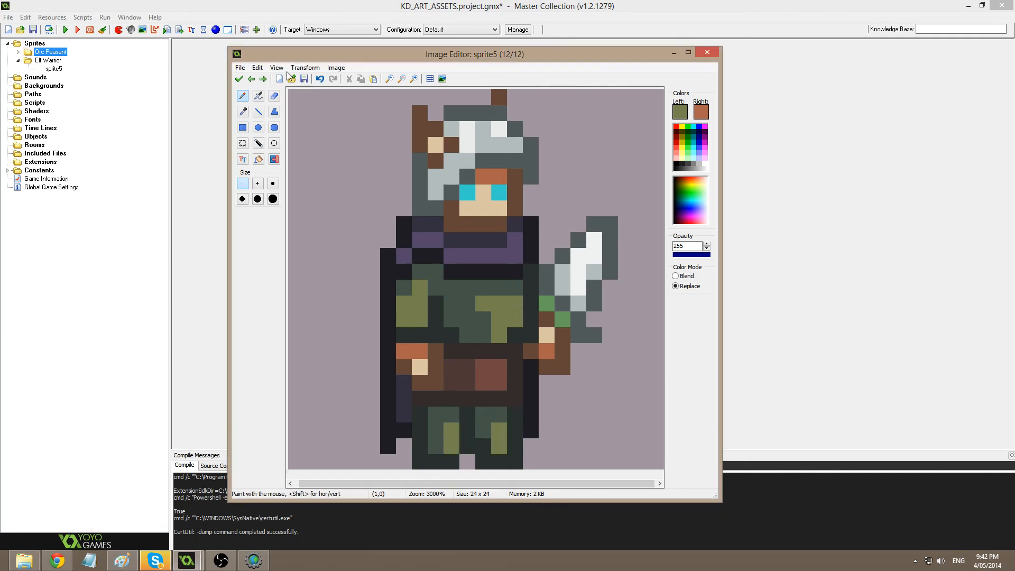
pyautogui.click(239, 79)
pyautogui.click(596, 318)
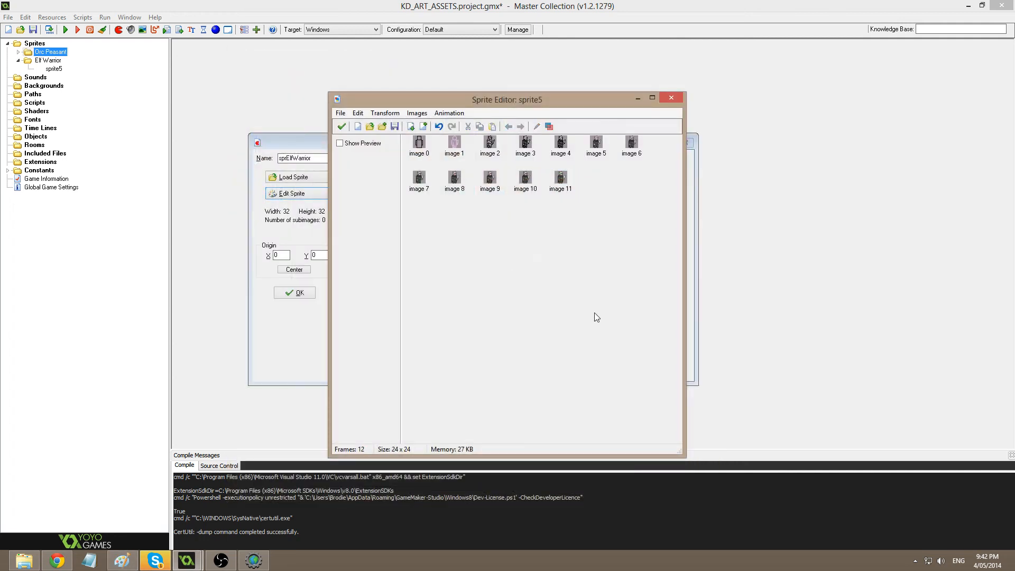
# Sample the legs' dark green and paint a dark row across the top of the legs.
pyautogui.doubleClick(561, 177)
pyautogui.scroll(1, 487, 301)
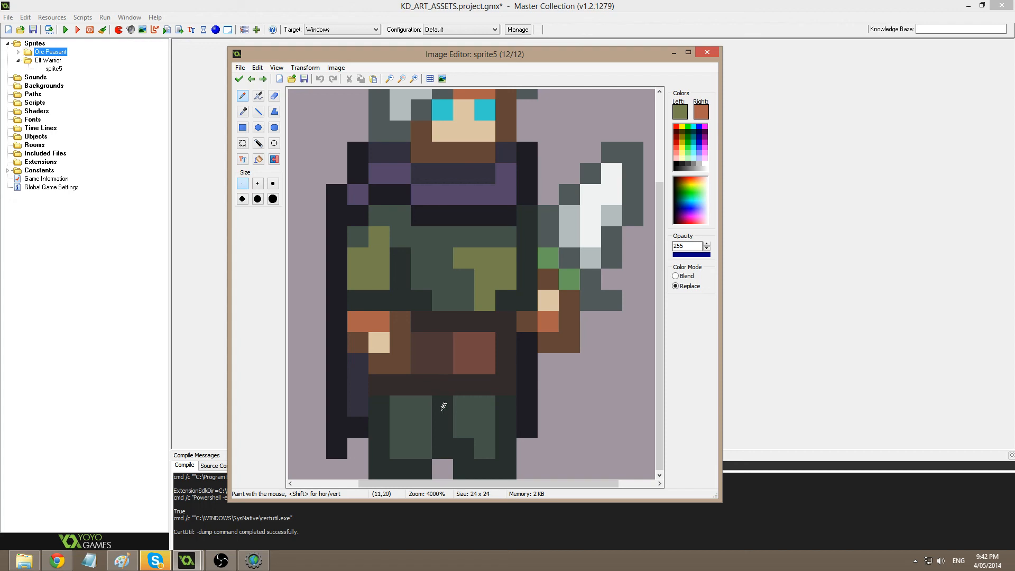
pyautogui.keyDown('ctrl'); pyautogui.click(455, 422); pyautogui.keyUp('ctrl')
pyautogui.moveTo(394, 406); pyautogui.dragTo(500, 406)
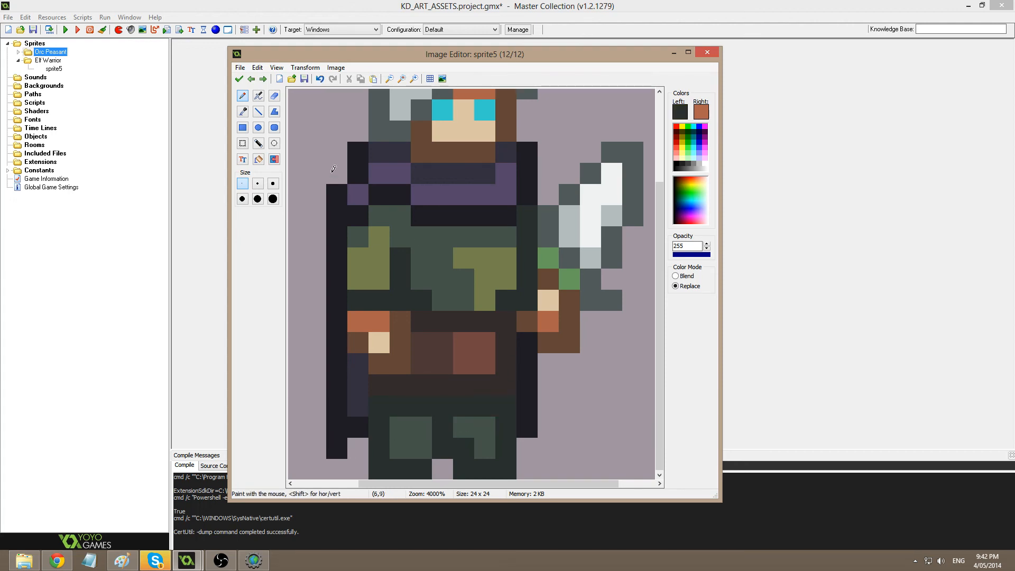
pyautogui.click(240, 79)
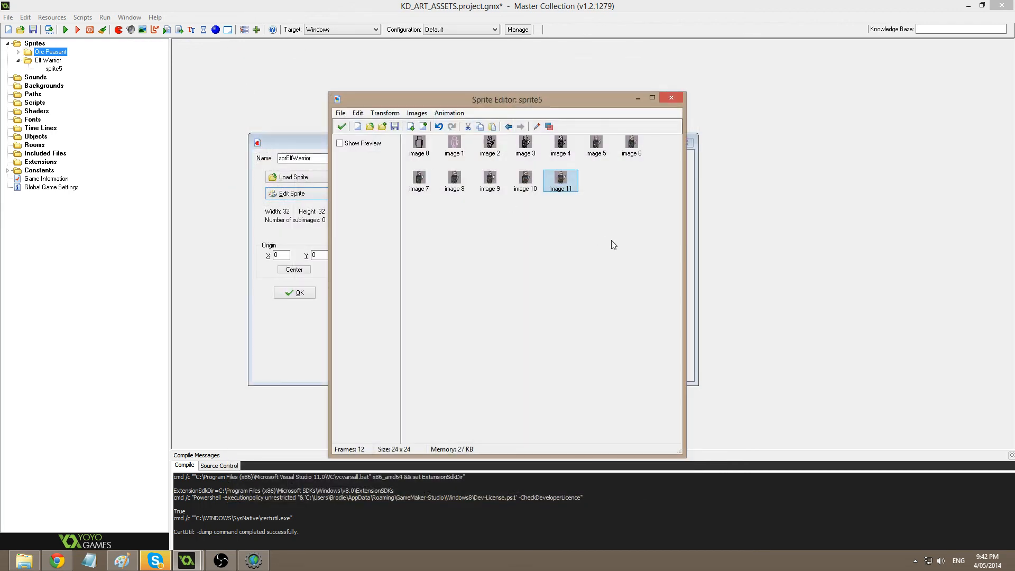
# Reopen image 11 and paint one dark pixel on the belt.
pyautogui.doubleClick(565, 187)
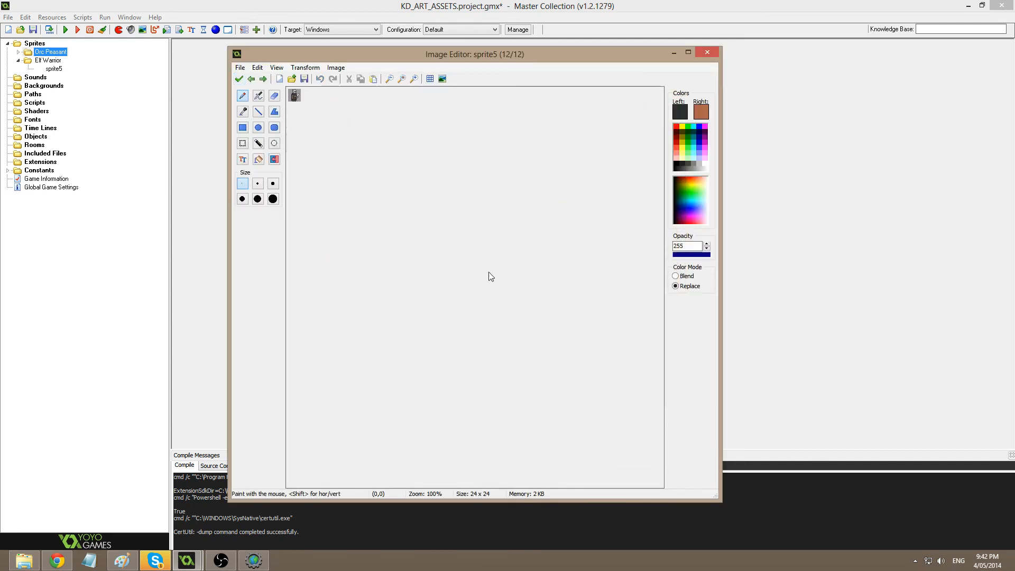
pyautogui.keyDown('ctrl'); pyautogui.scroll(1, 455, 360); pyautogui.keyUp('ctrl')
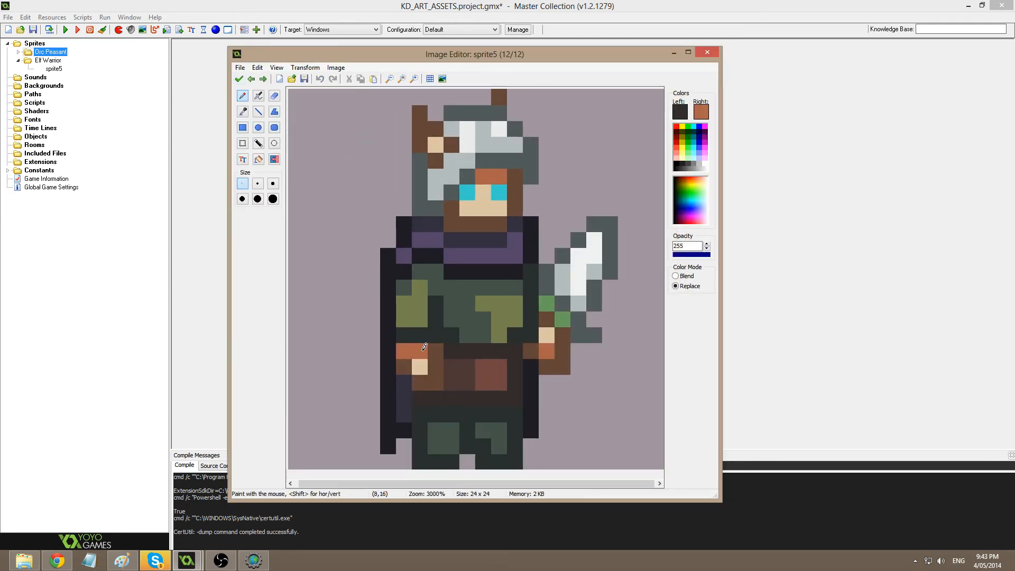
pyautogui.click(416, 420)
pyautogui.click(239, 79)
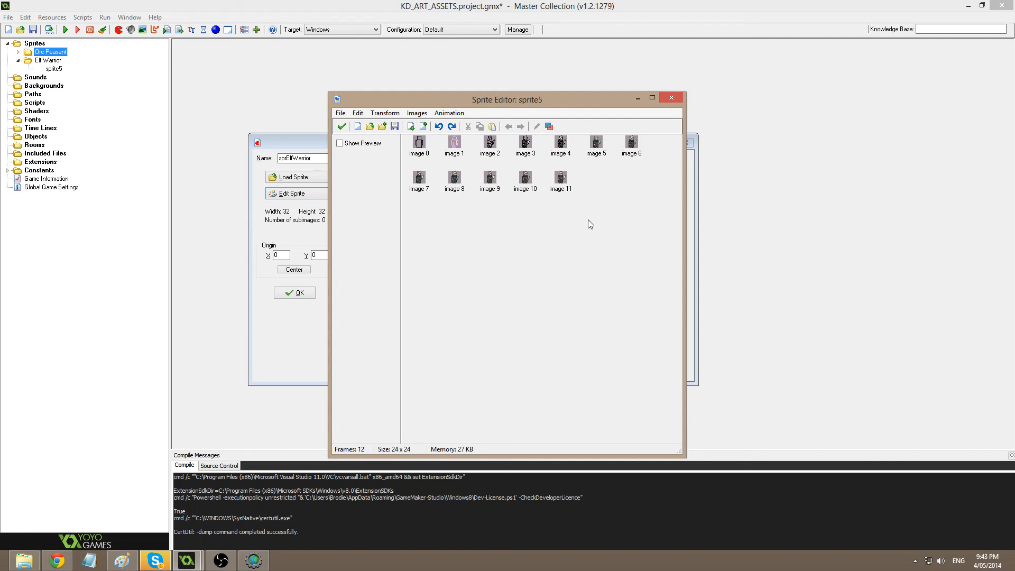
pyautogui.doubleClick(561, 178)
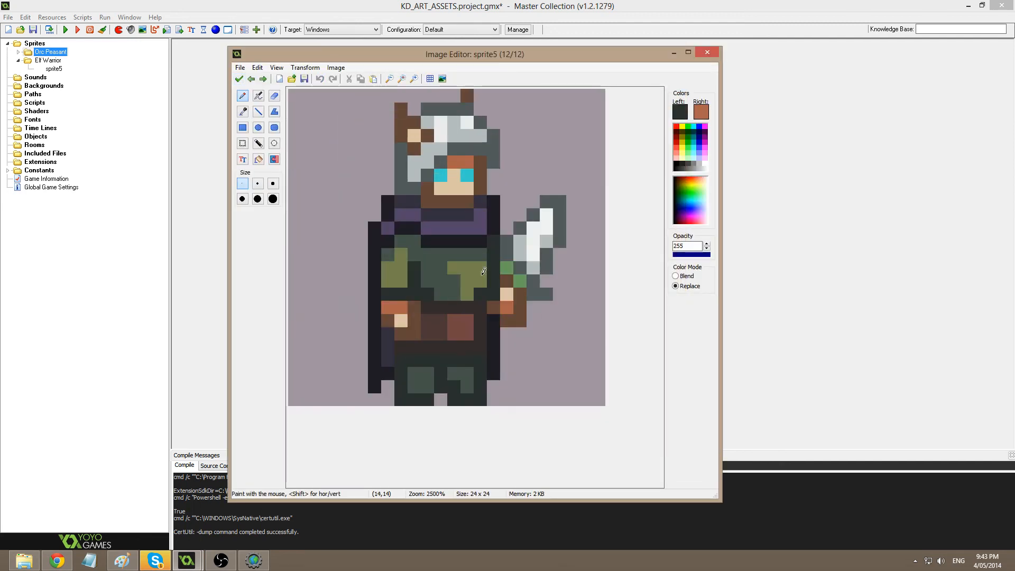
pyautogui.keyDown('ctrl'); pyautogui.click(472, 260); pyautogui.keyUp('ctrl')
pyautogui.click(239, 79)
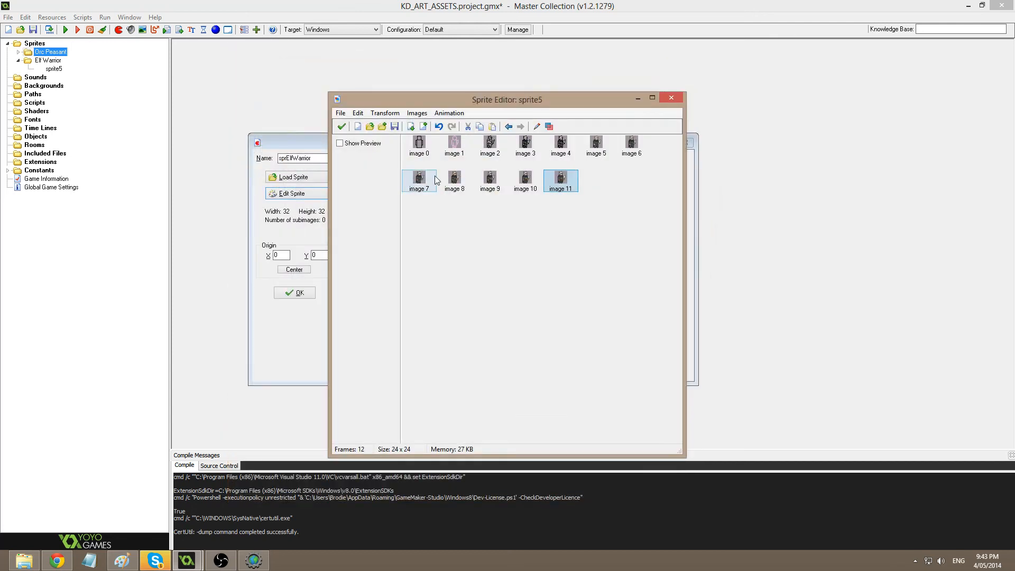
pyautogui.click(566, 189)
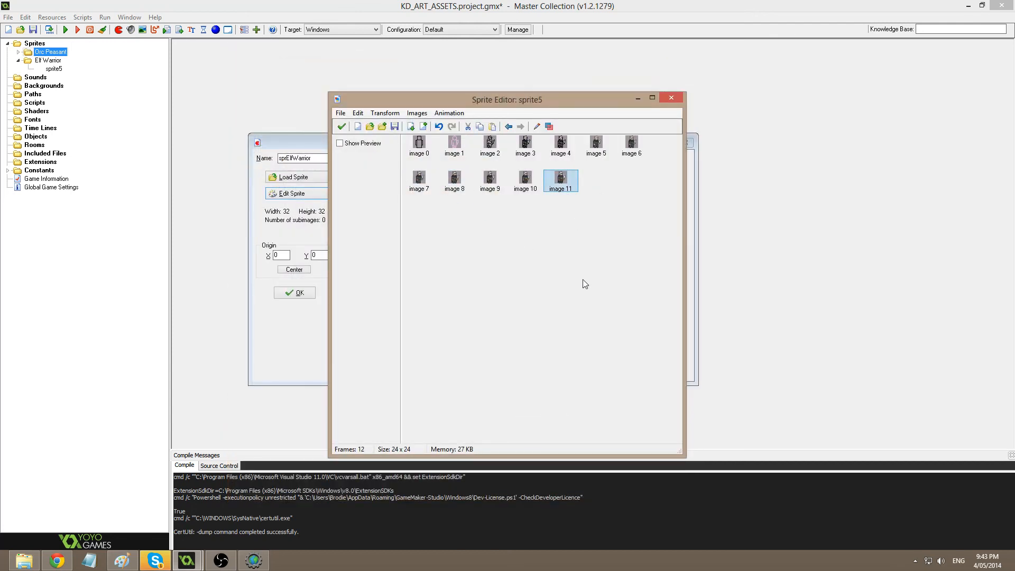